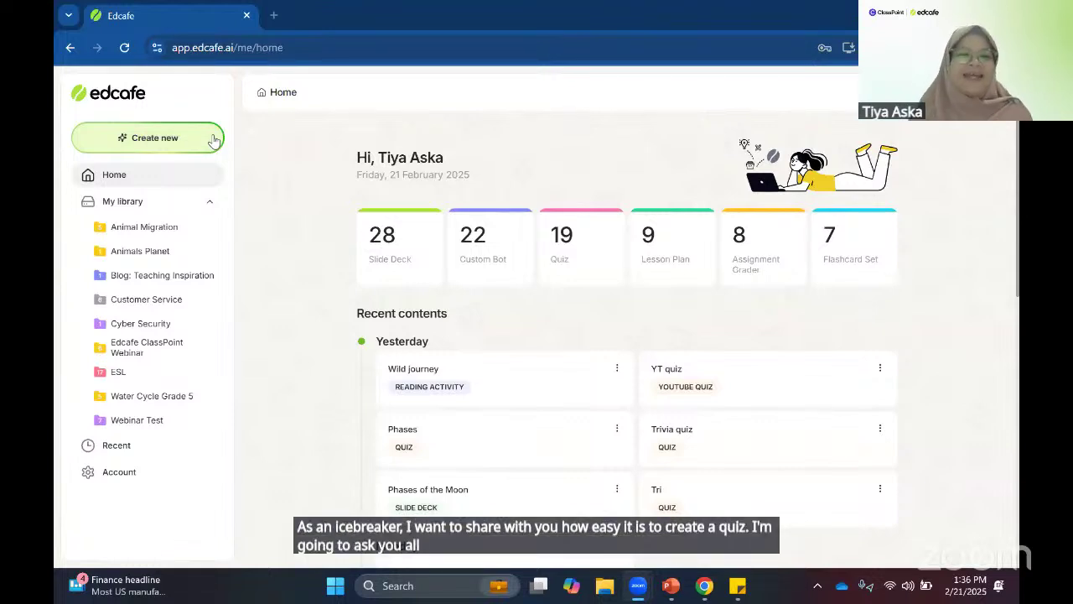
- Create a new AI quiz on the topic 'Trivia Quiz' and generate its questions
click(213, 139)
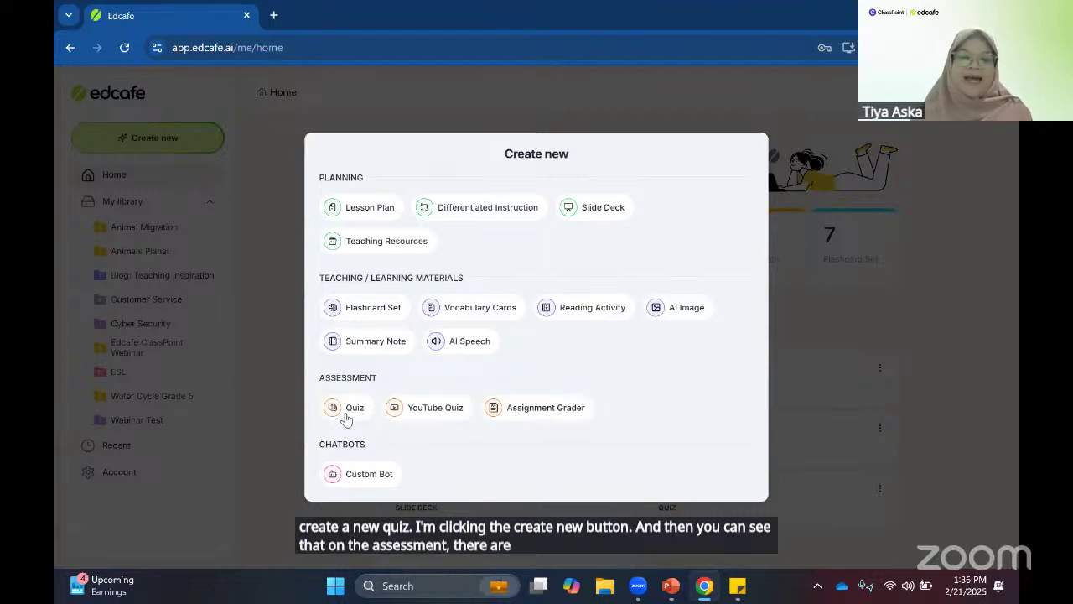
click(348, 412)
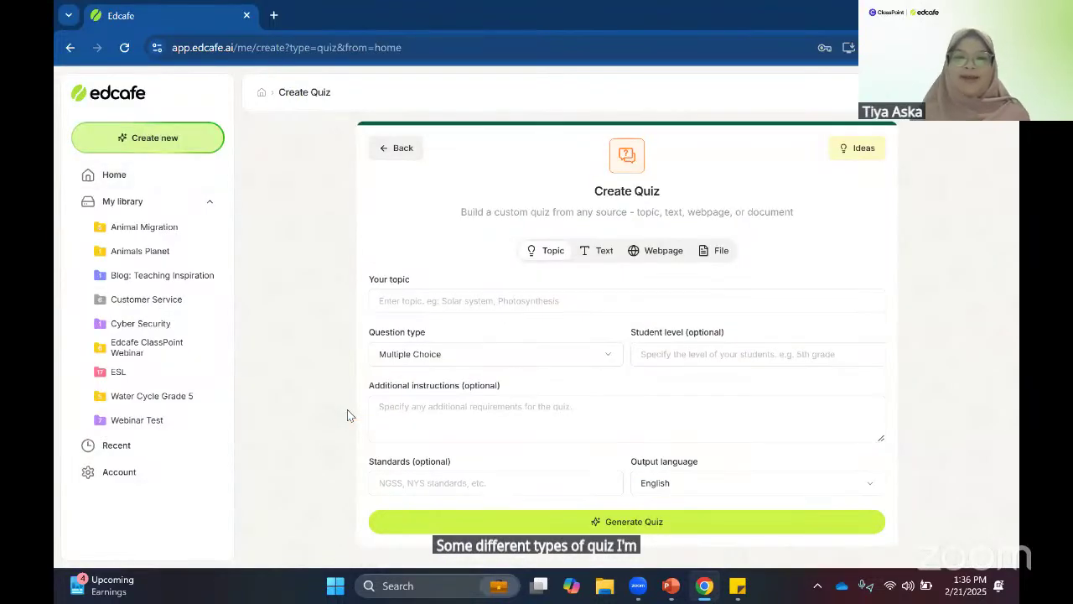
click(534, 298)
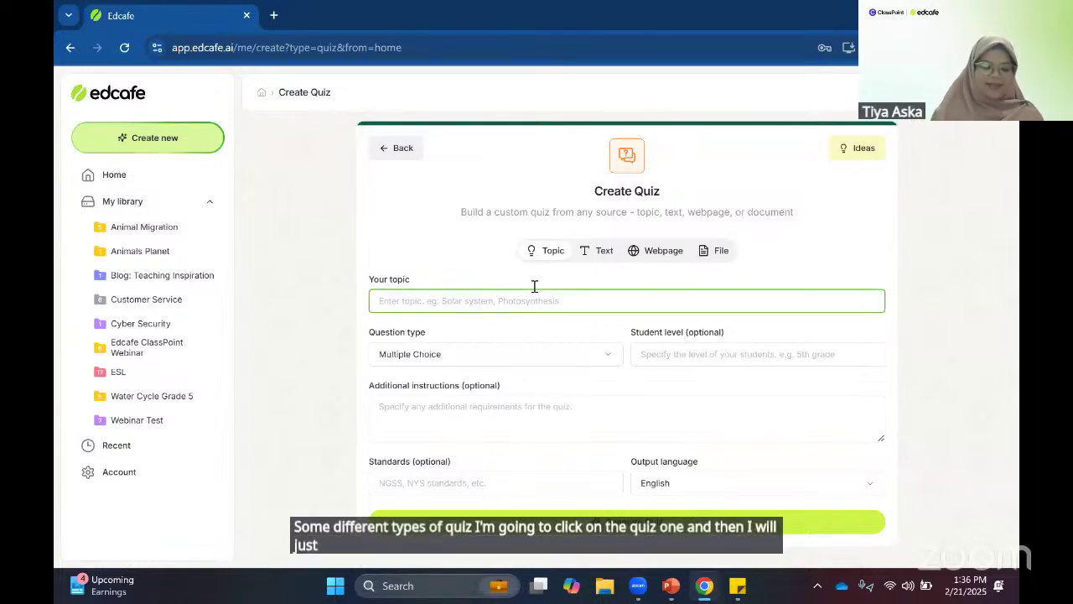
text(Trivia)
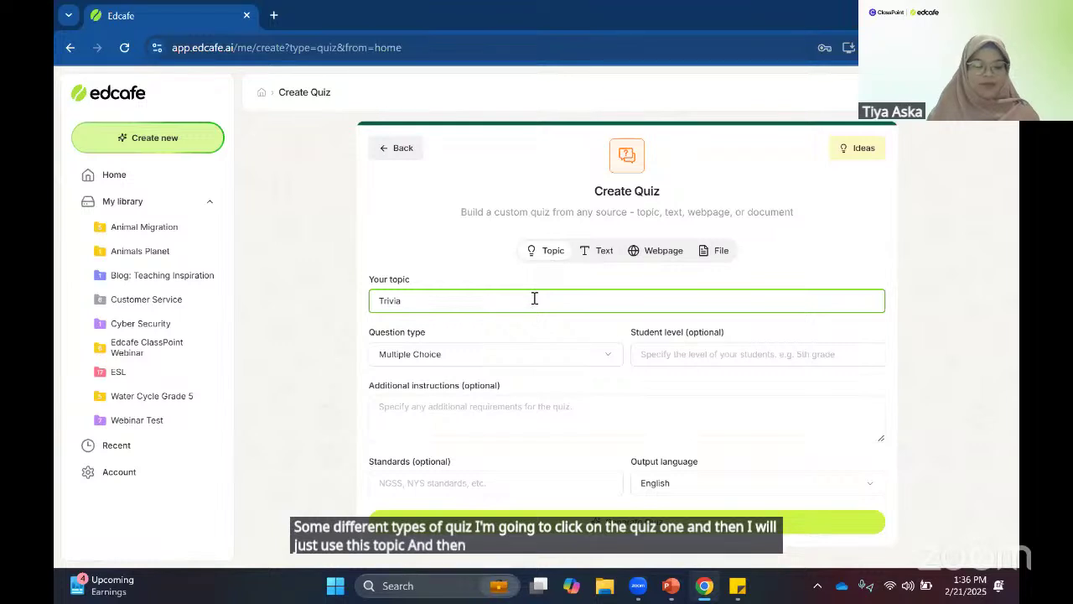
text( Quiz)
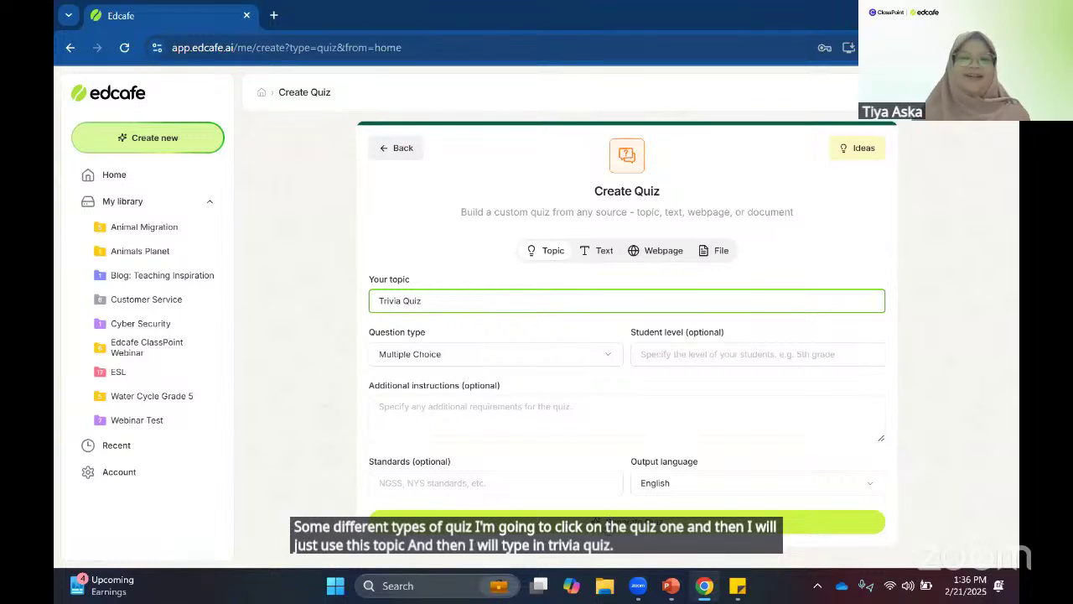
click(608, 521)
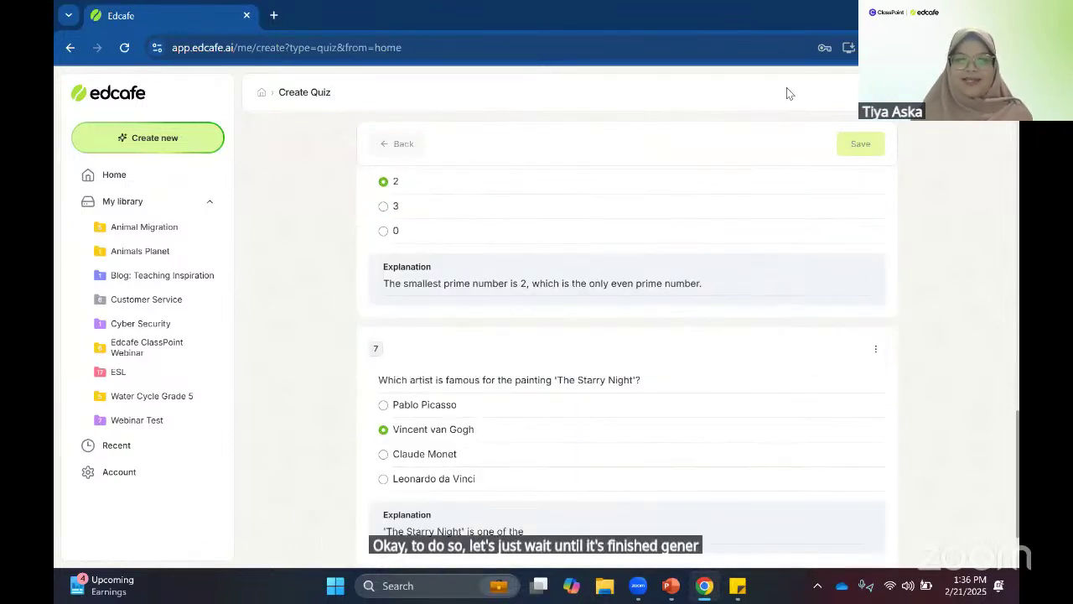
- Save the quiz as 'Trivia Quiz', then edit the name after the duplicate-name error
click(852, 148)
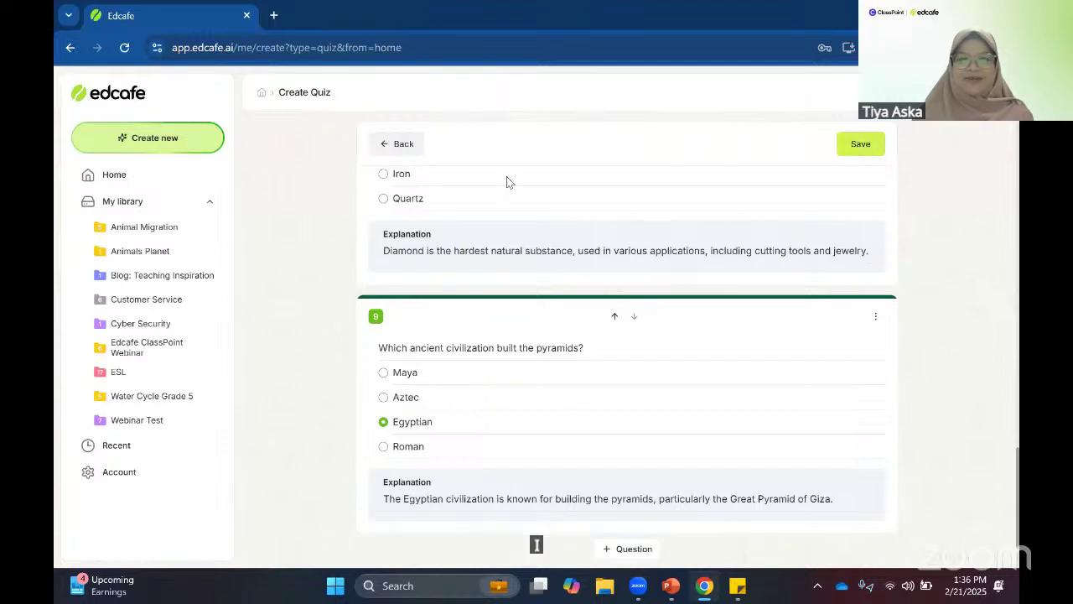
text(Trivia Quiz)
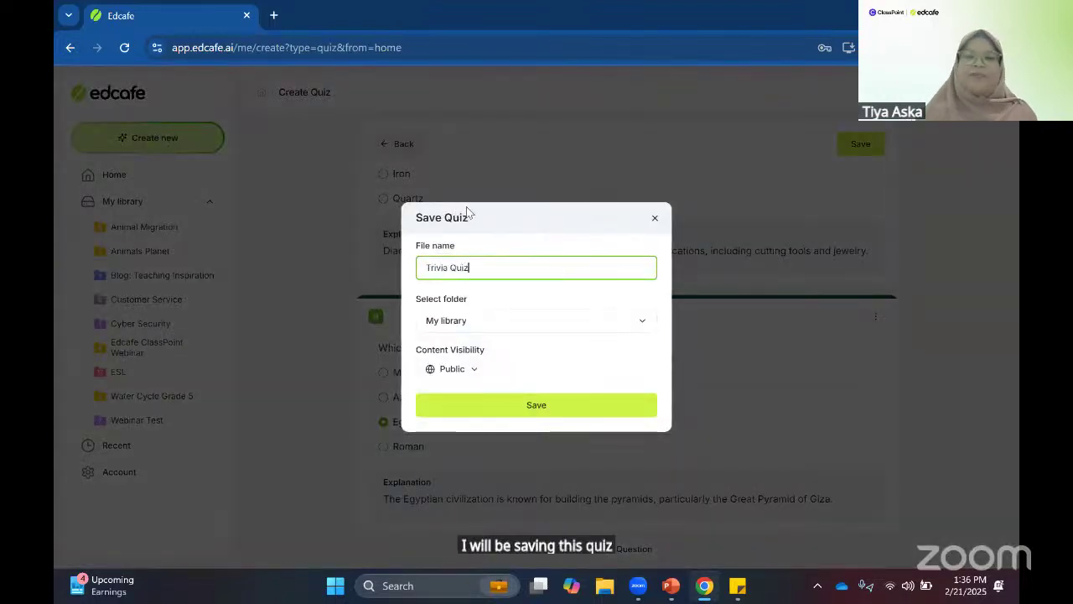
click(500, 405)
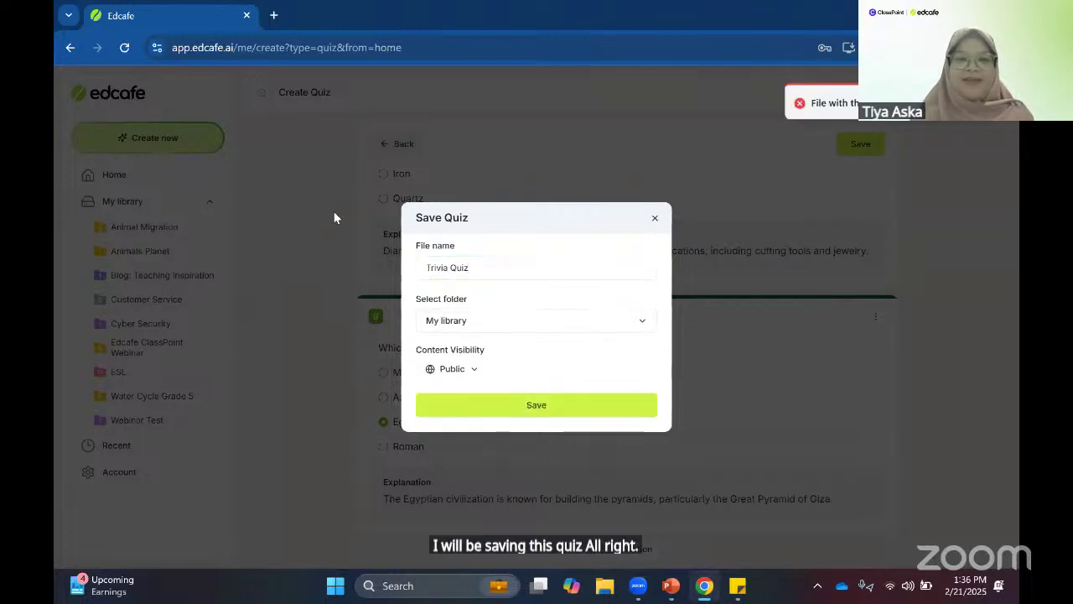
click(487, 275)
- Save the quiz as 'Trivia Quiz 1', copy its assignment link, and return to PowerPoint
text(1)
key(Return)
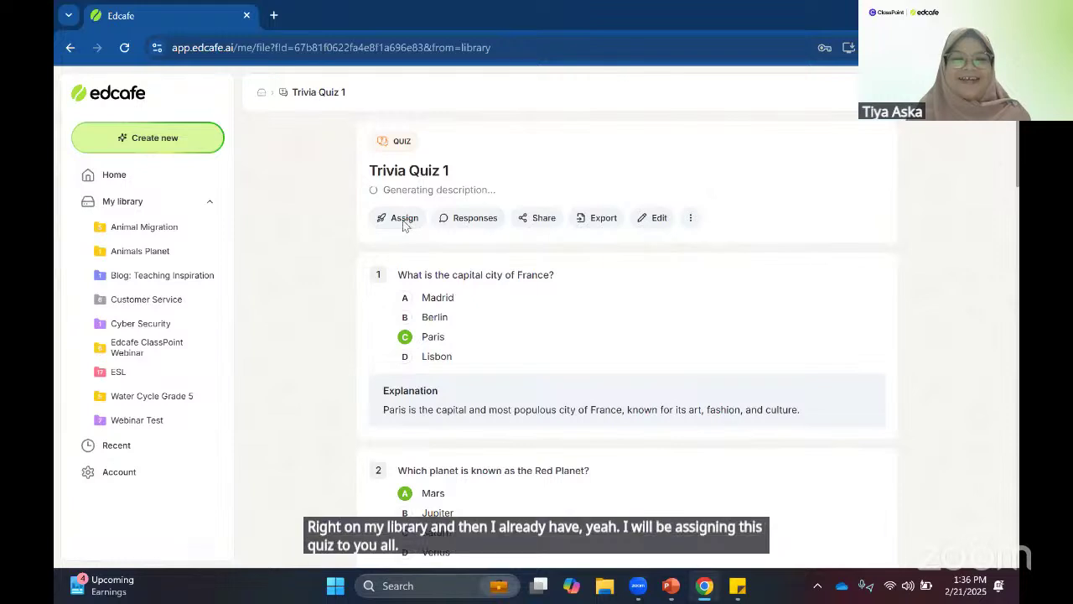
click(405, 236)
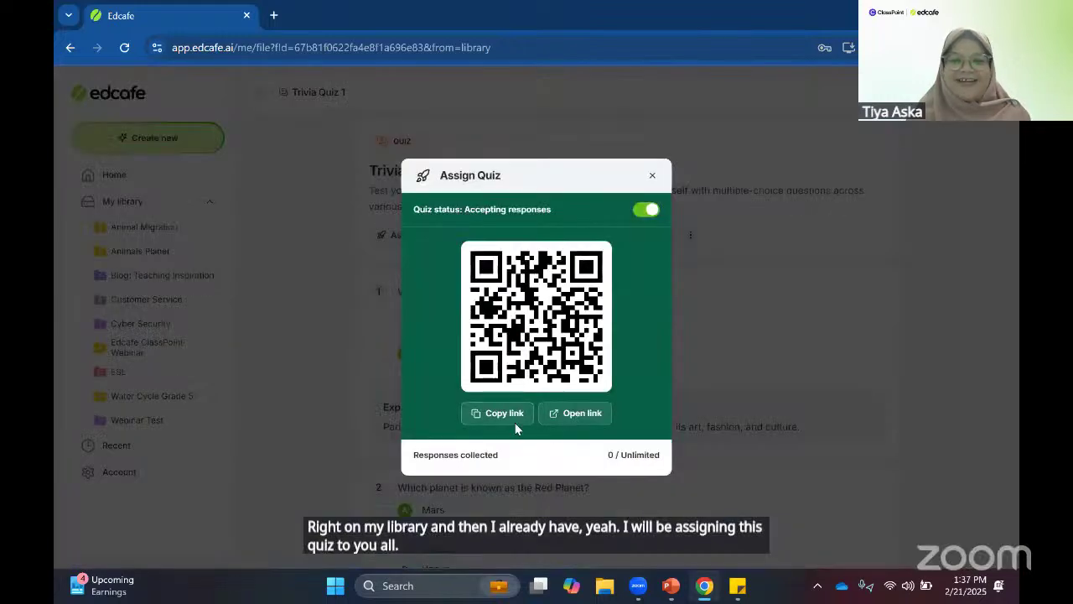
click(498, 412)
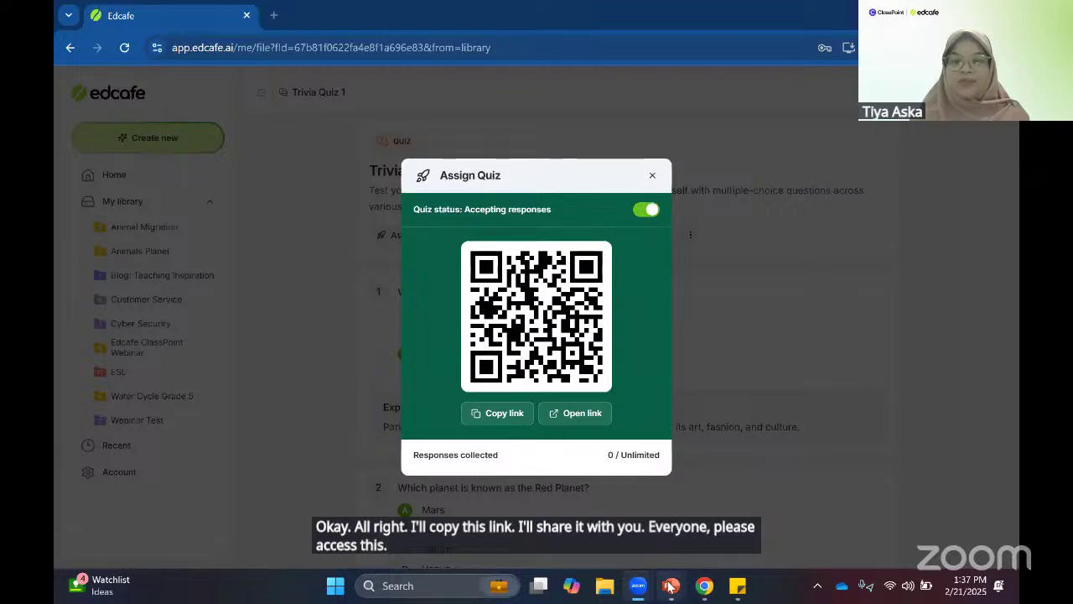
mouse_move(671, 587)
click(587, 503)
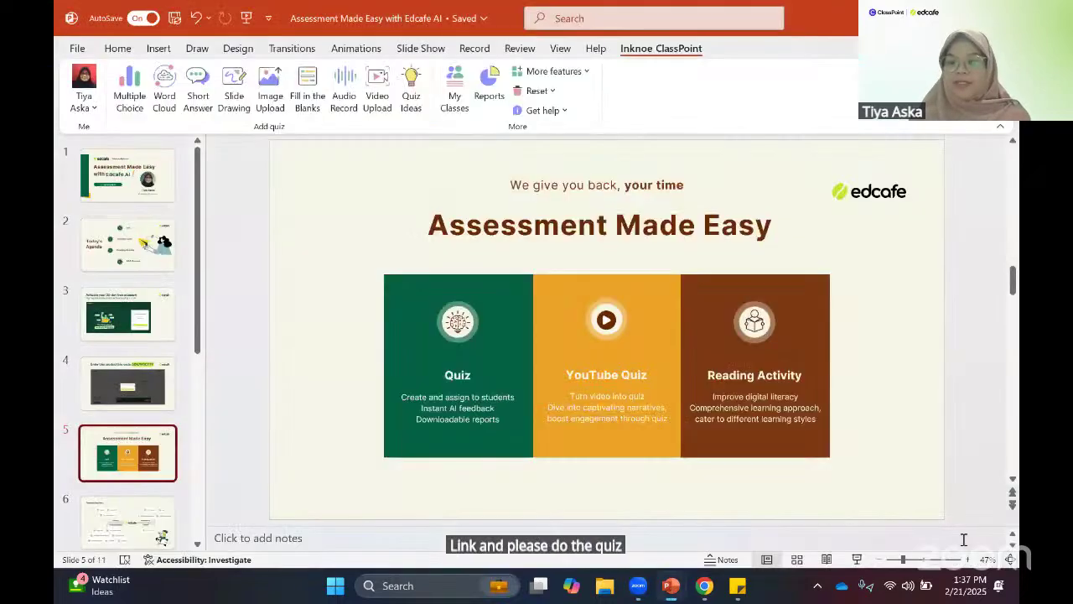
- Present the current slide full screen and run a 2-minute ClassPoint countdown timer
key(shift+F5)
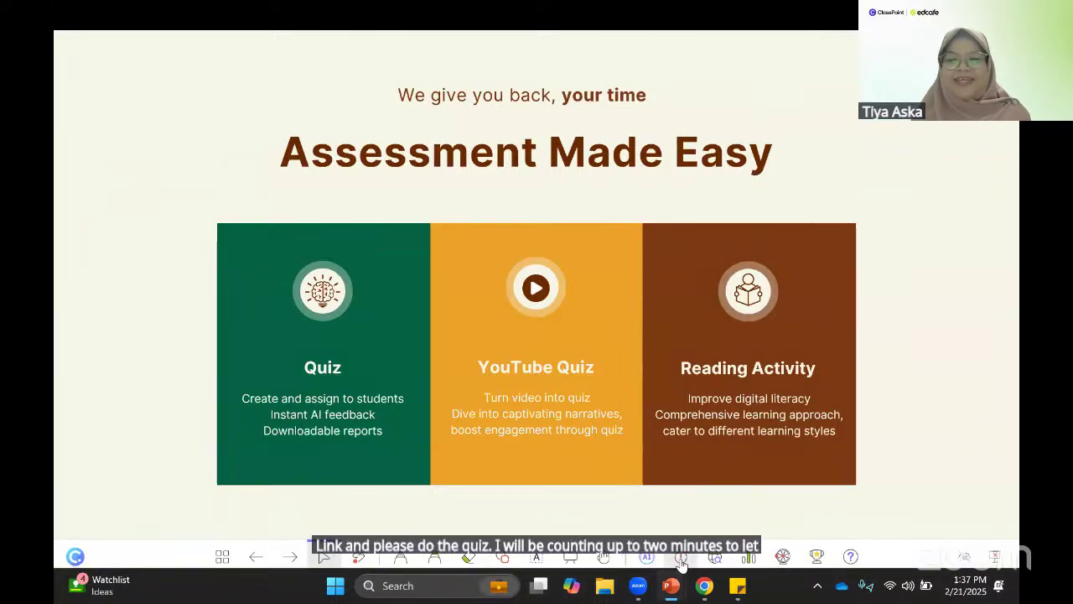
click(682, 557)
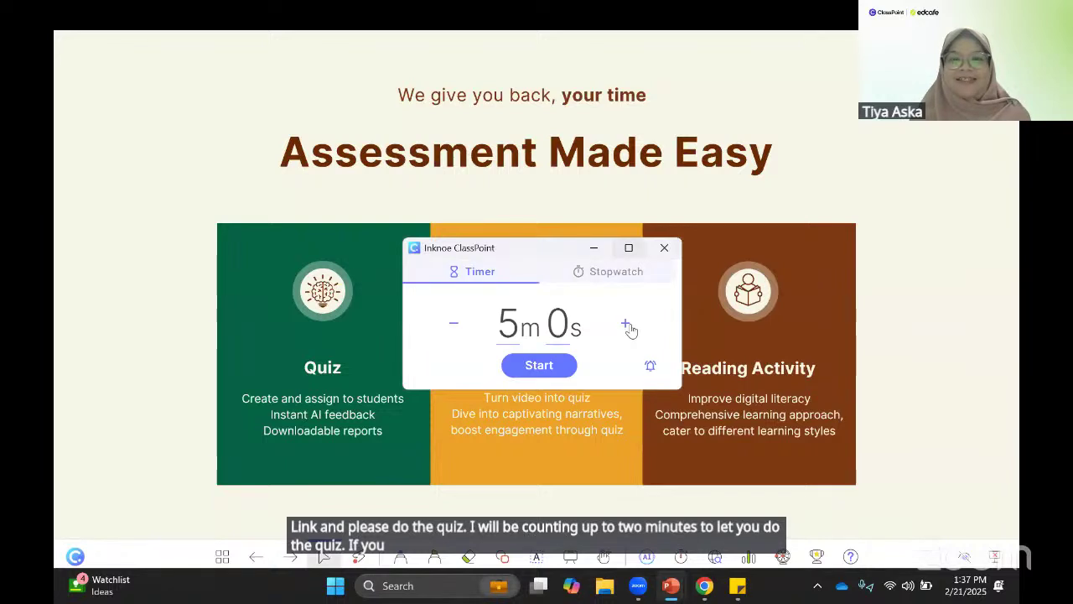
double_click(511, 323)
text(2)
click(557, 366)
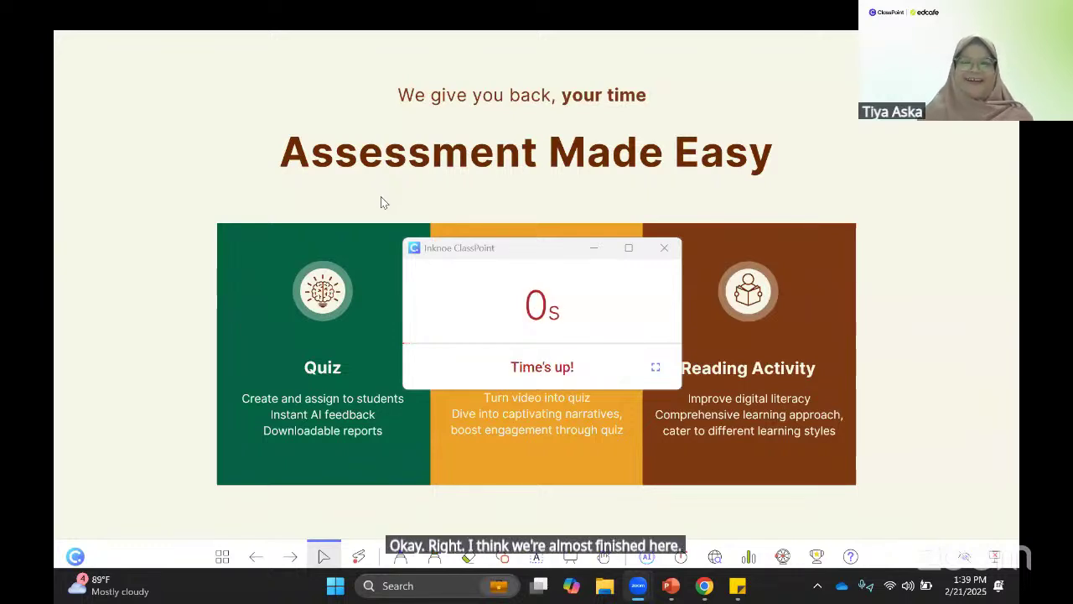
- Close the timer and slideshow, reload the Trivia Quiz 1 page, and open its Responses report
click(671, 253)
key(Escape)
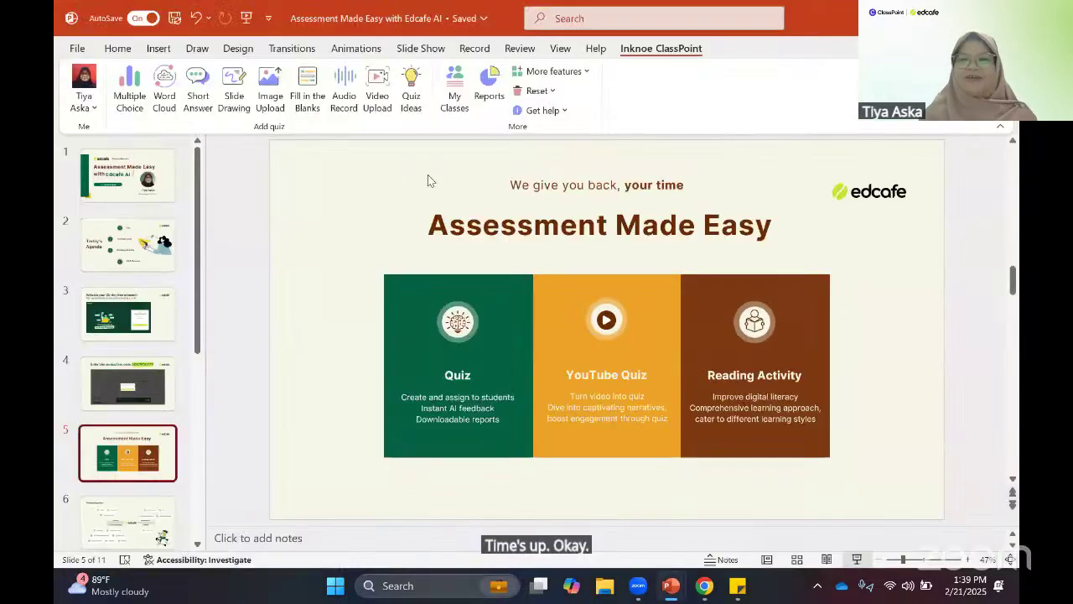
key(alt+Tab)
key(Tab)
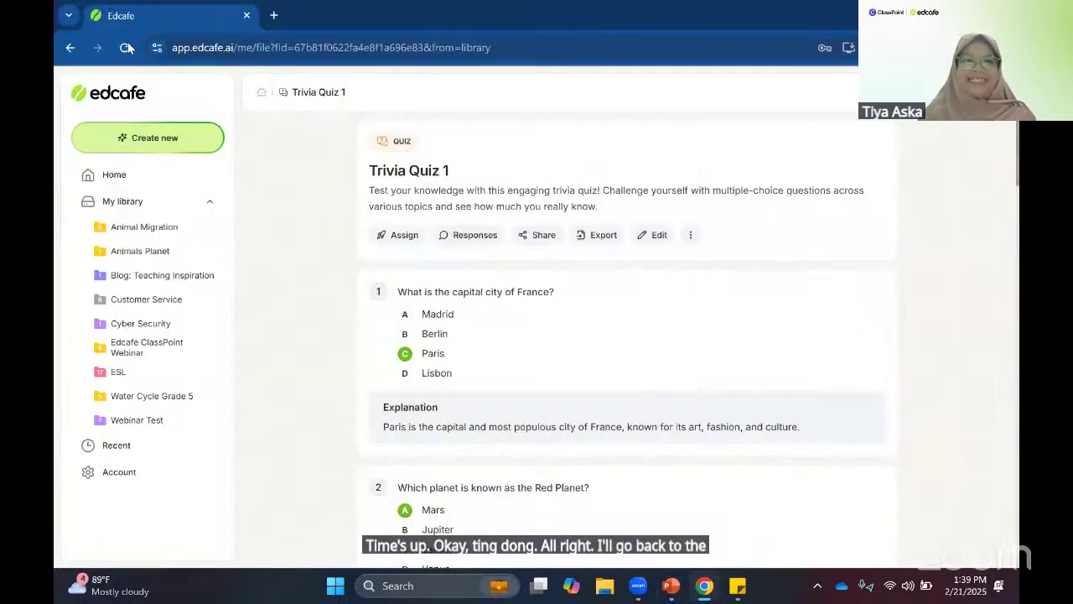
click(124, 47)
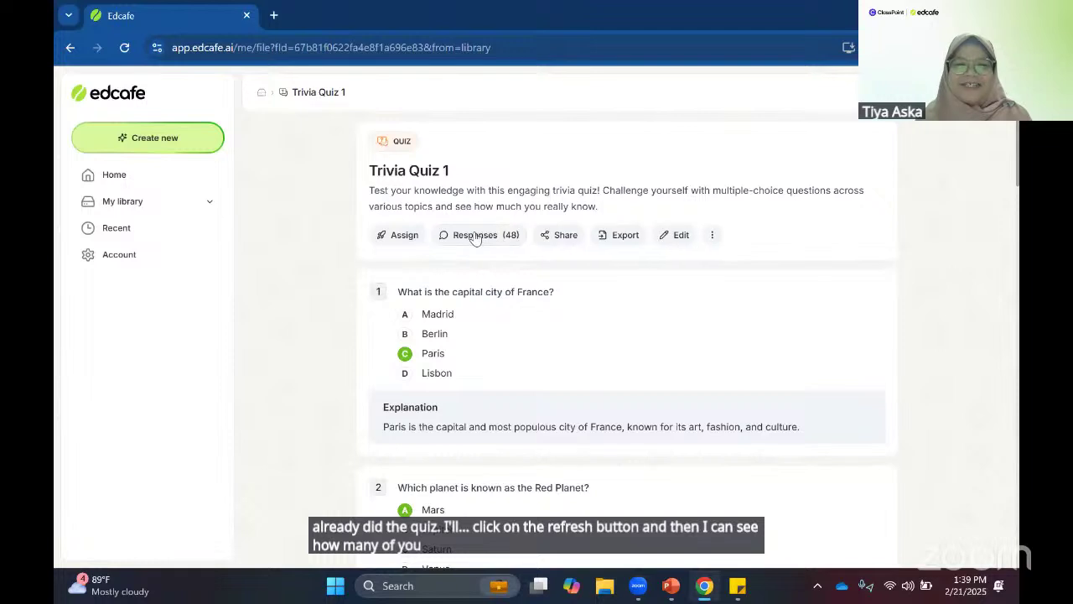
click(489, 235)
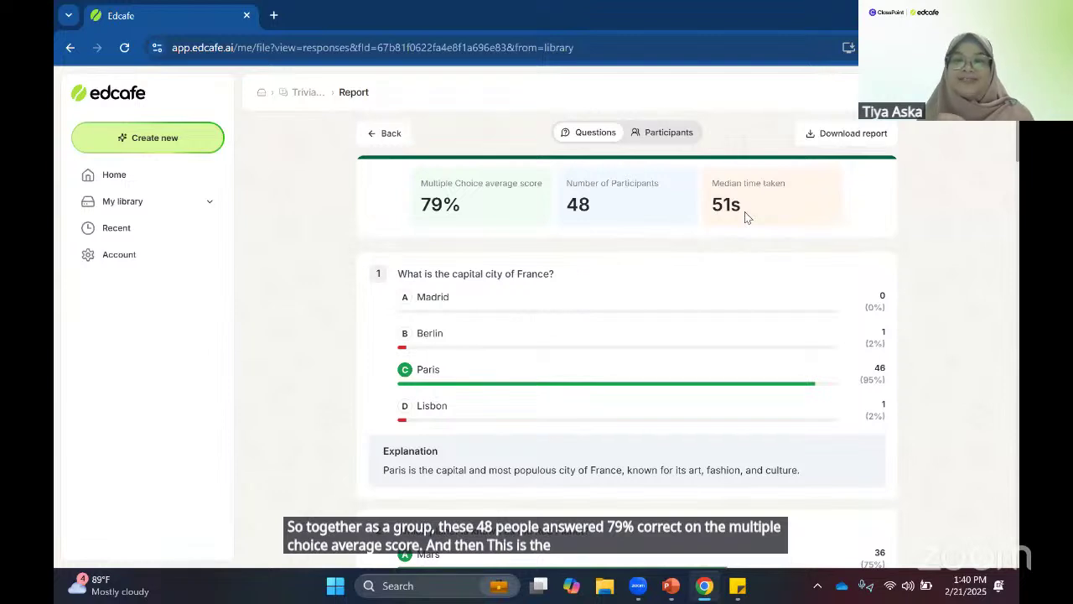
- List results by participant and review one participant's quiz result and AI summary
click(667, 134)
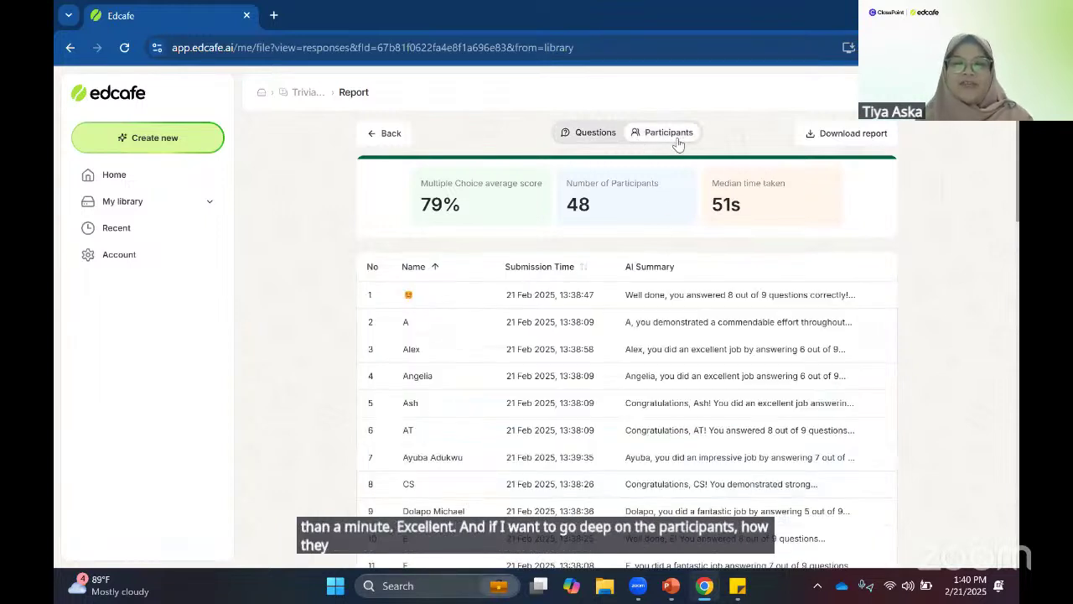
click(445, 347)
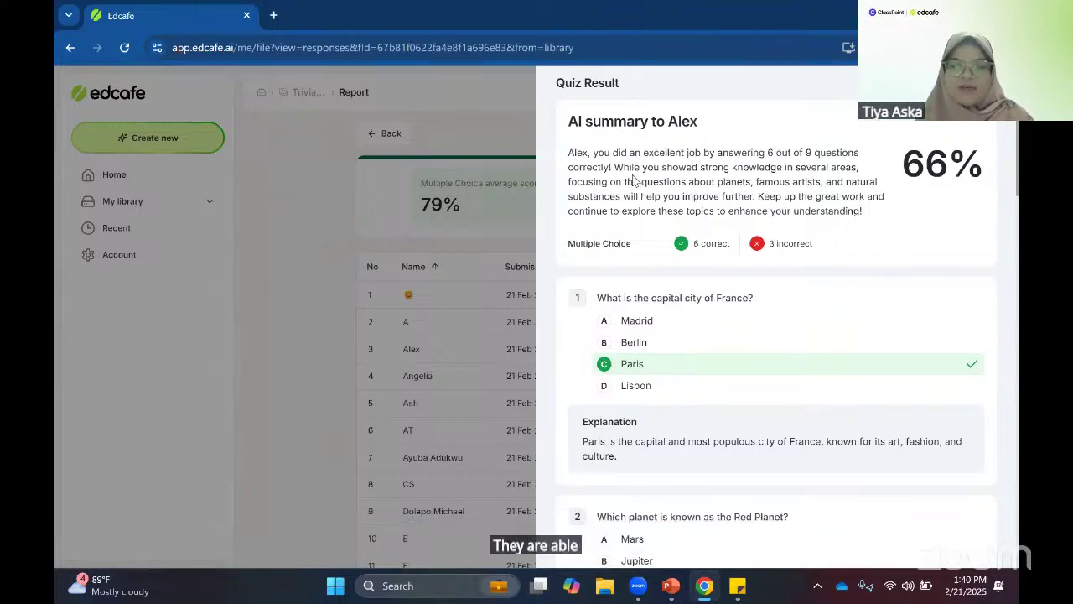
scroll(633, 189, down, 1)
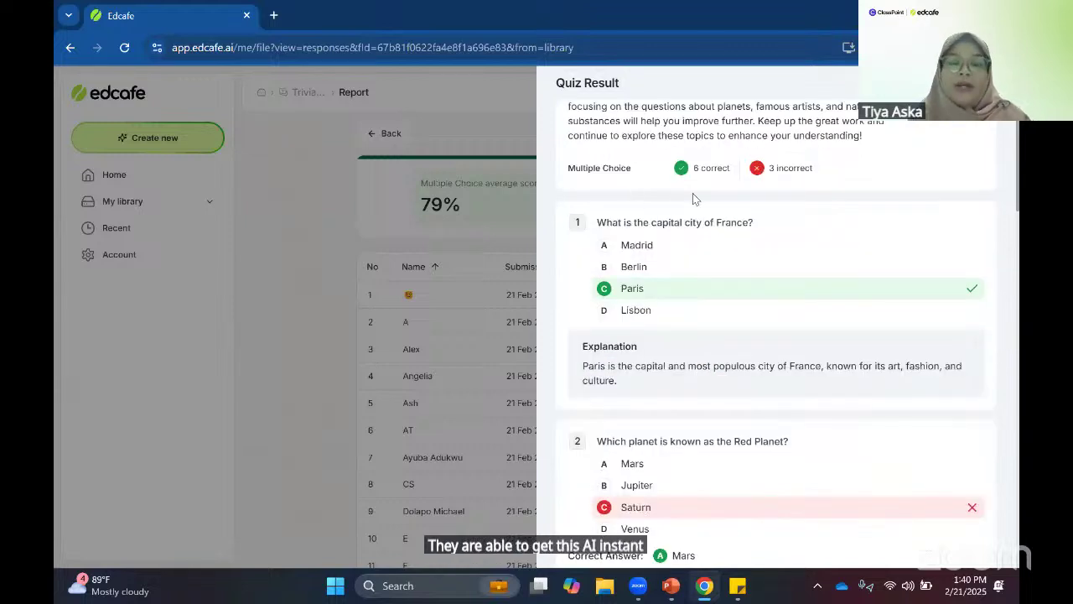
scroll(689, 193, down, 1)
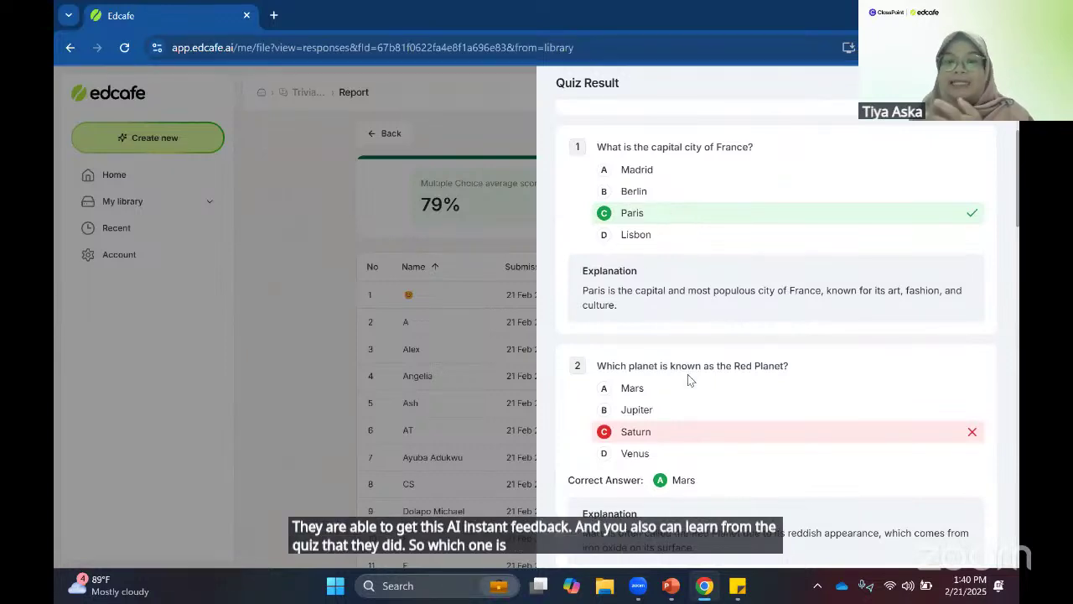
scroll(682, 400, down, 1)
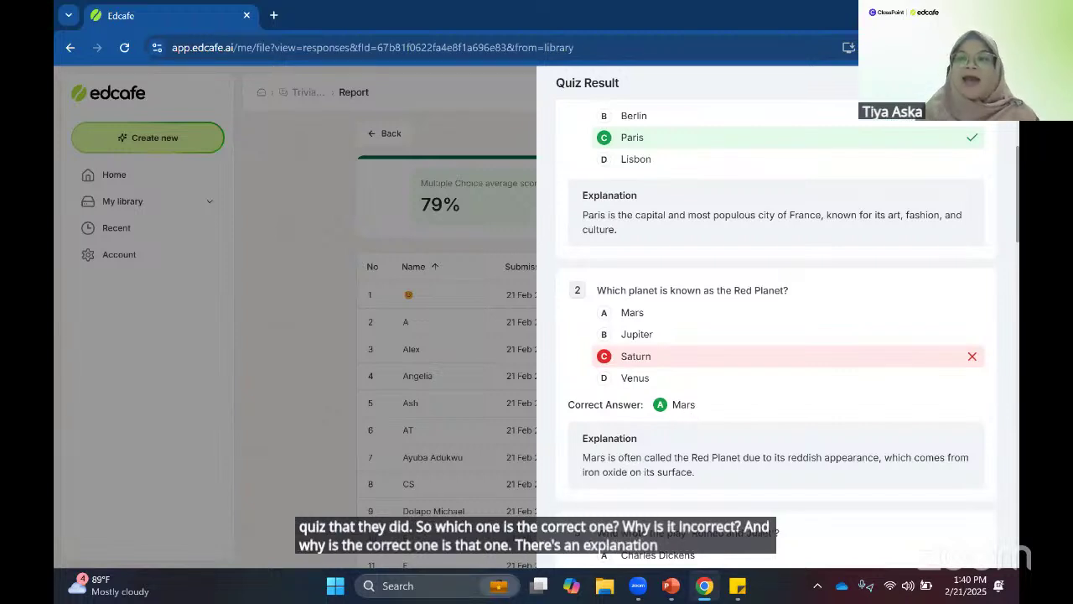
click(463, 366)
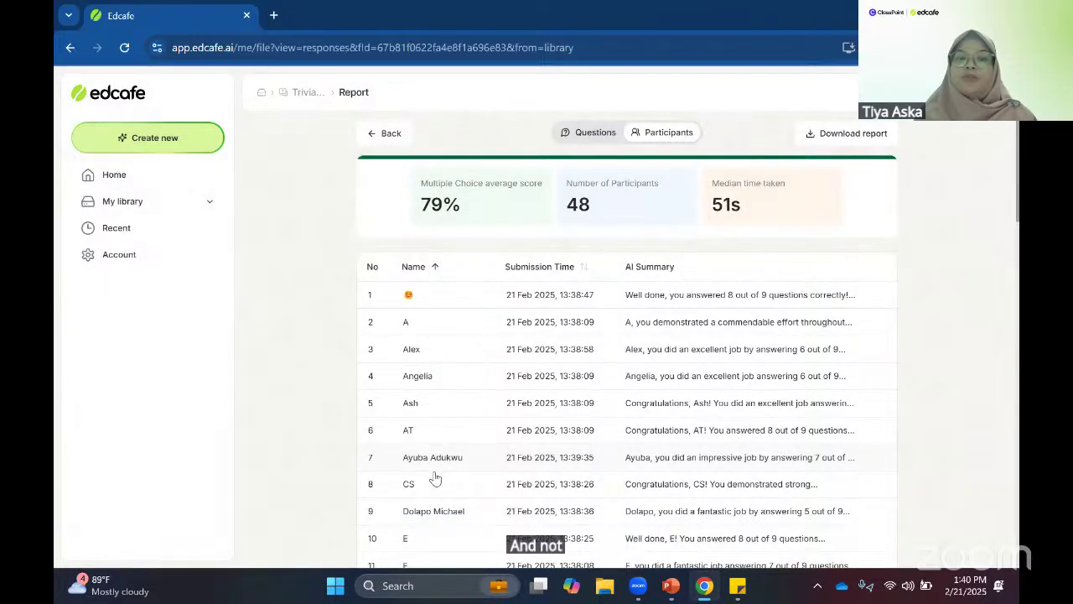
- Review a second participant's result panel, then close it to return to the list
click(470, 430)
scroll(798, 273, down, 5)
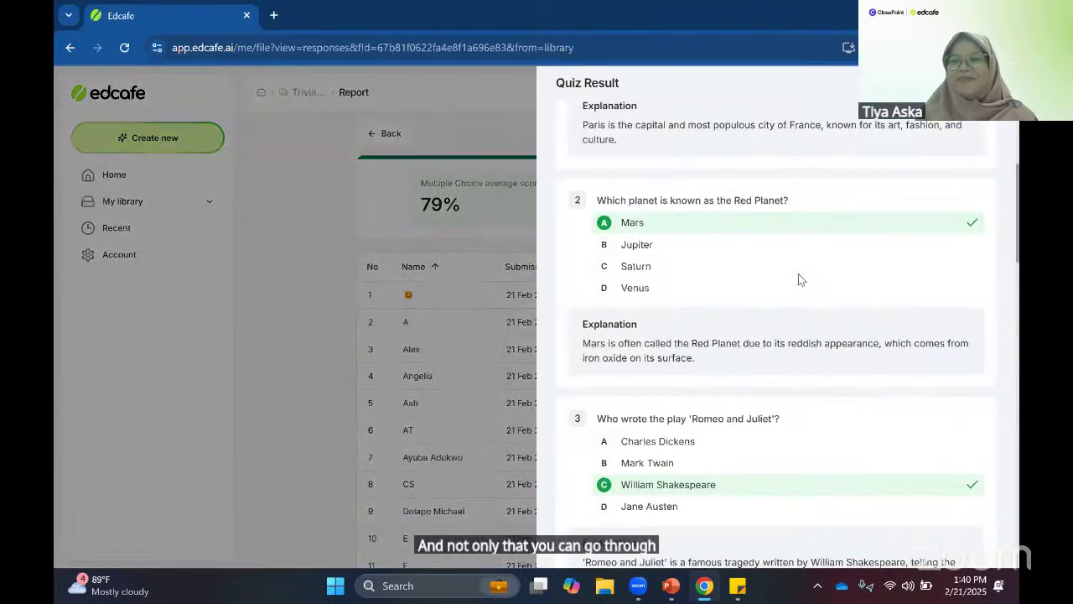
scroll(798, 274, up, 4)
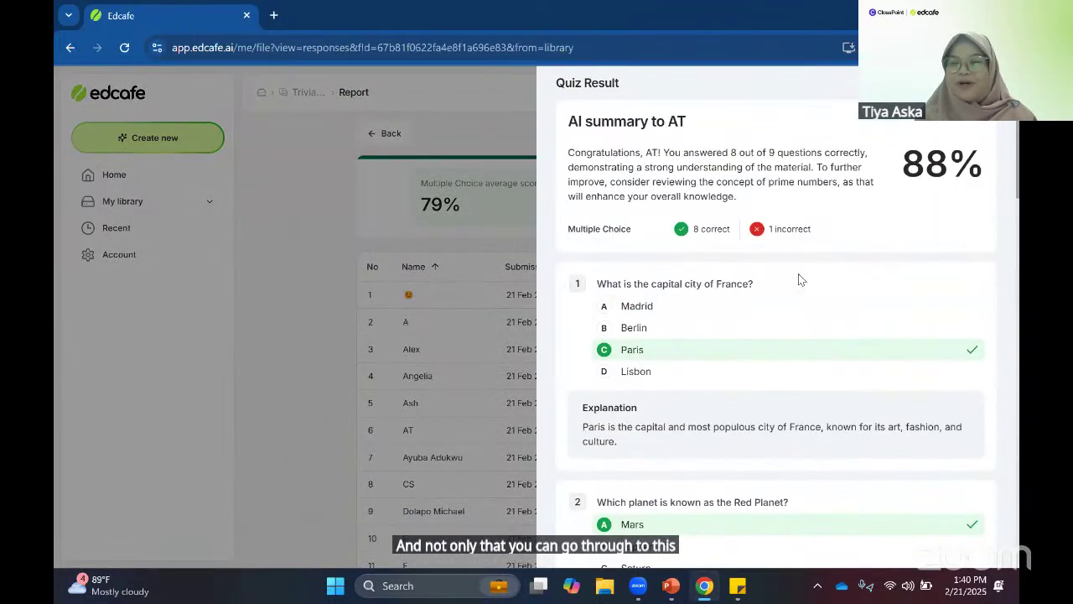
click(452, 250)
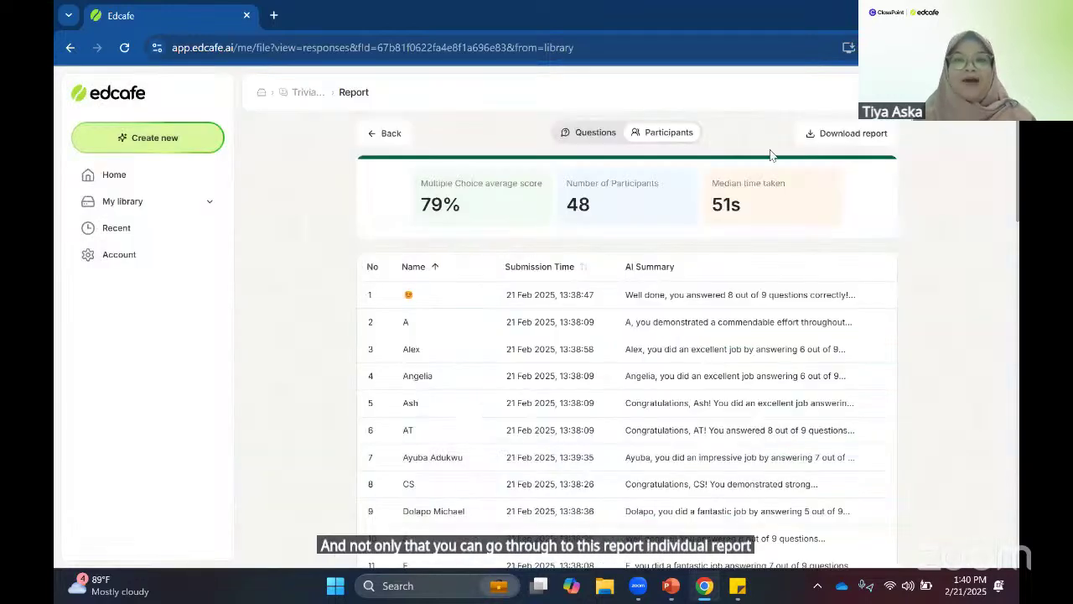
- Download the report as Trivia Quiz 1.csv, scroll through it in Excel, then close Excel
click(844, 136)
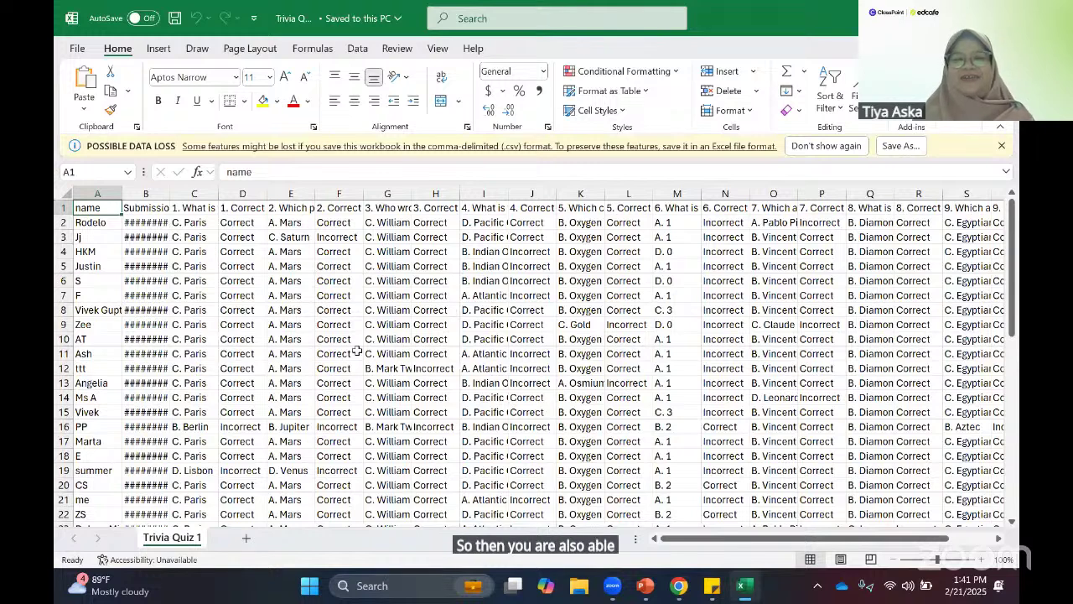
scroll(439, 324, down, 3)
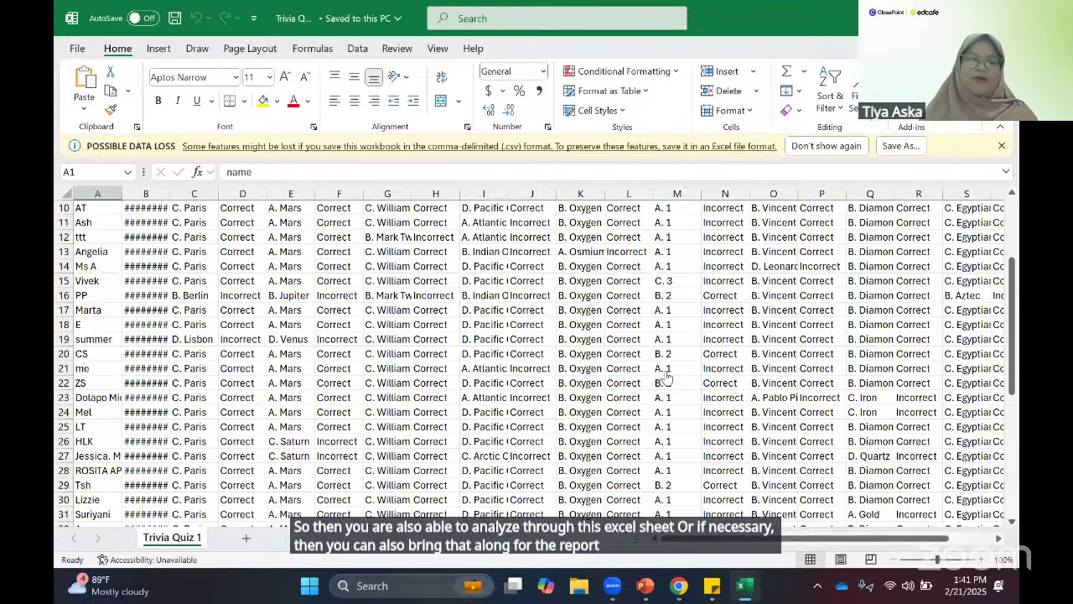
key(alt+F4)
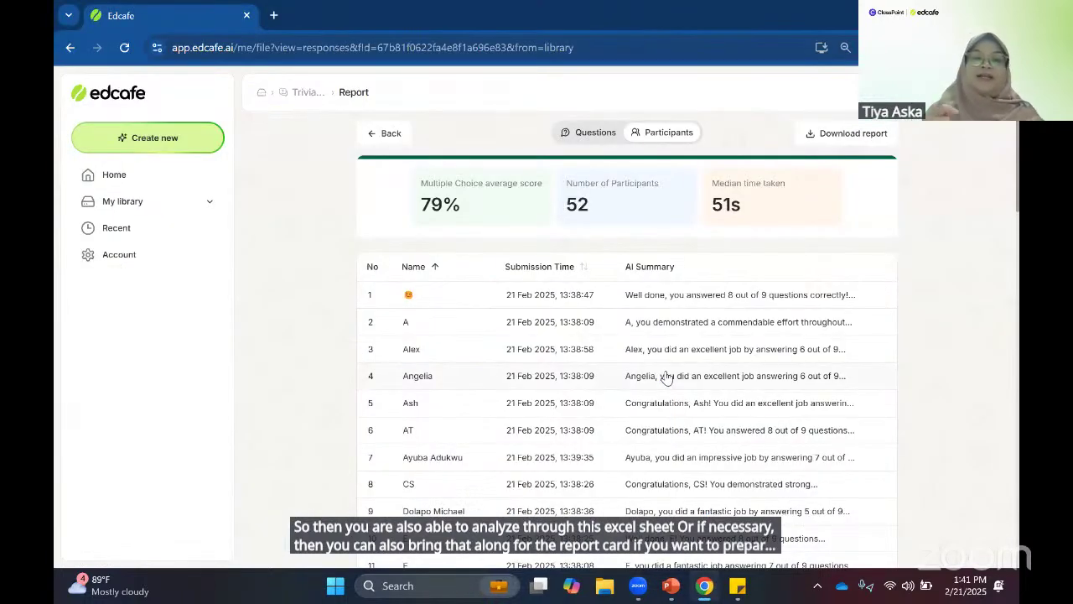
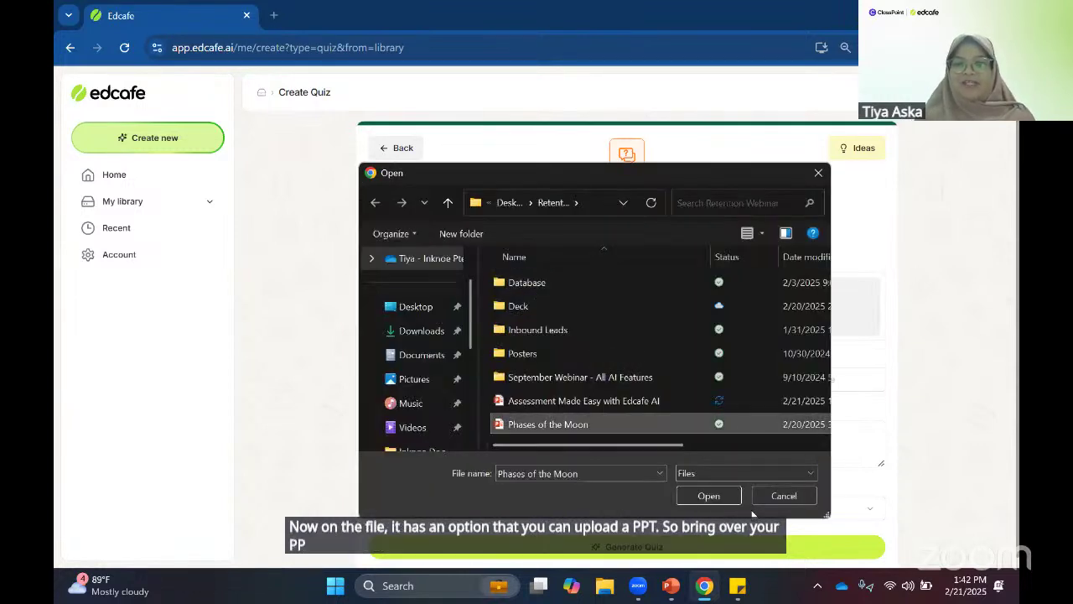
- Upload Phases_of_the_Moon.pptx into the Create Quiz form as the quiz source
click(719, 497)
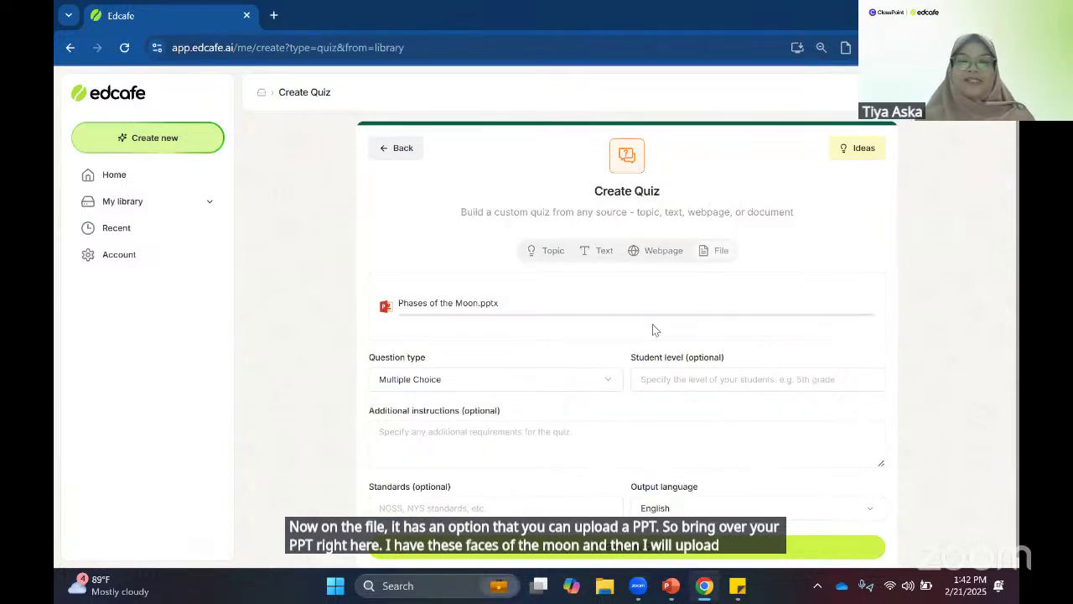
click(514, 386)
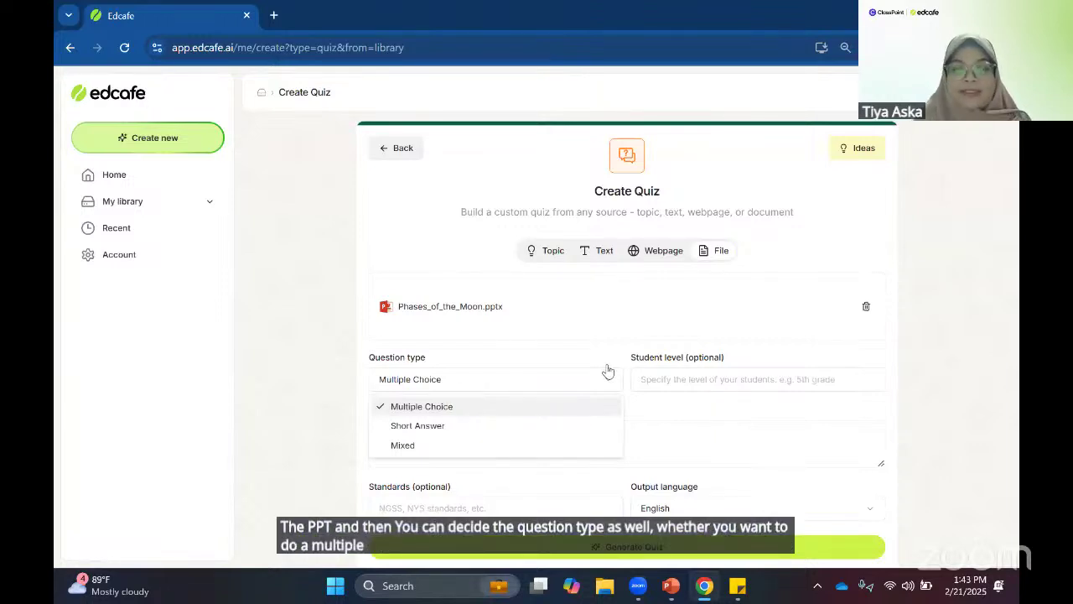
- Set the question type to Mixed and the student level to Grade 5
click(403, 445)
click(699, 374)
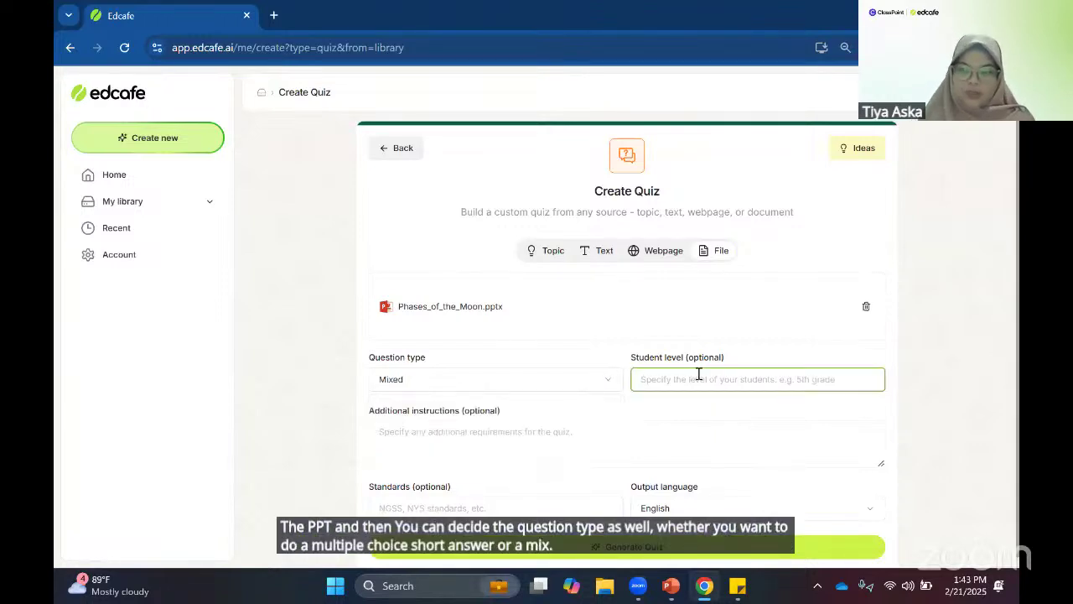
text(Grade 5)
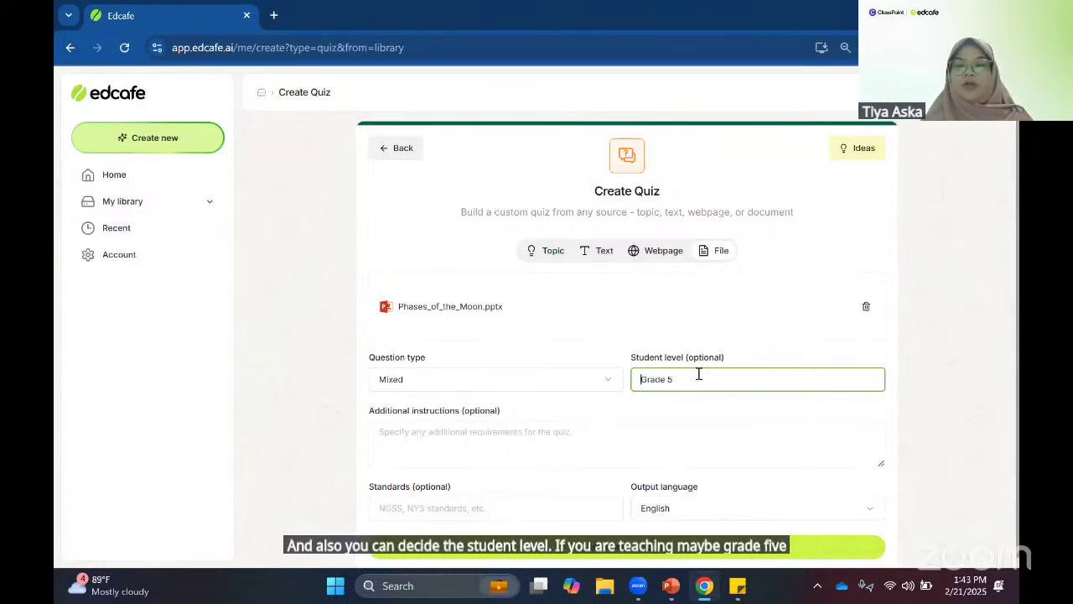
key(shift+Right)
key(shift+Right)
key(shift+Right)
key(shift+Right)
key(shift+Right)
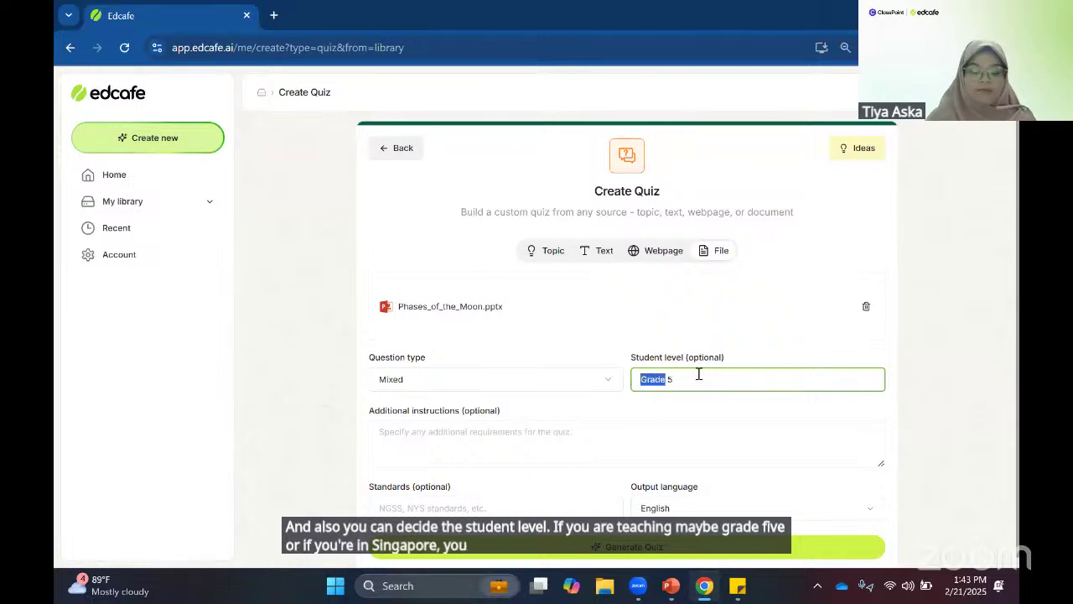
text(Primary)
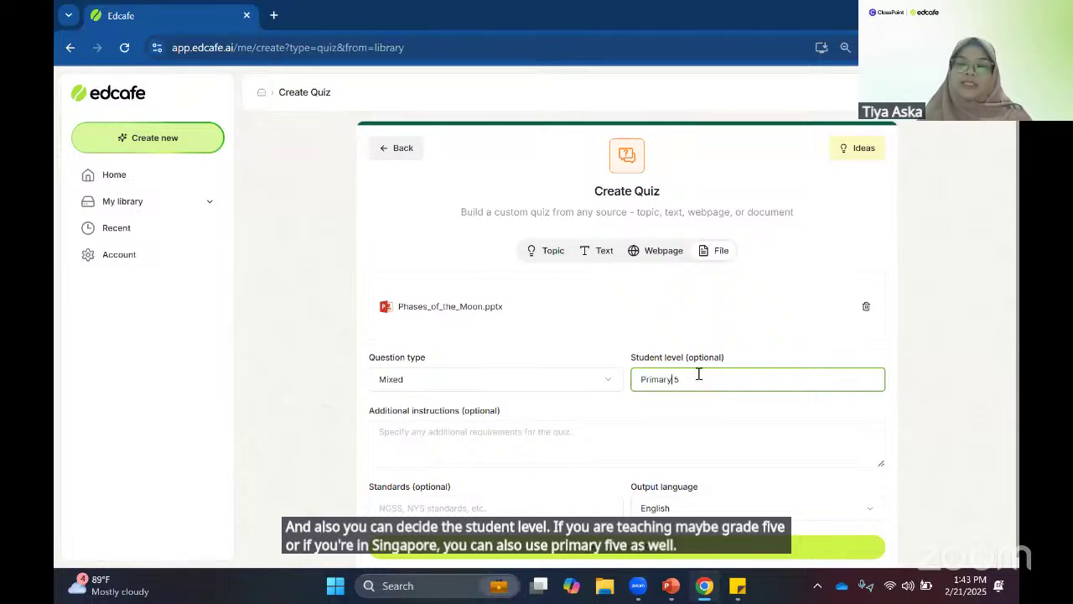
key(BackSpace)
key(BackSpace)
key(BackSpace)
key(BackSpace)
key(BackSpace)
key(BackSpace)
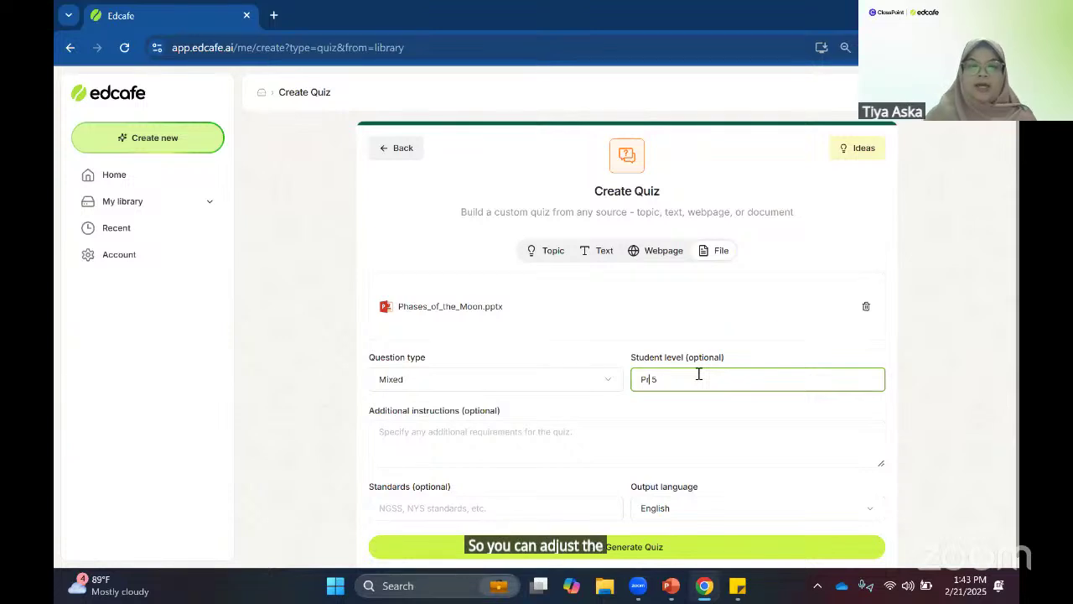
text(Grafr)
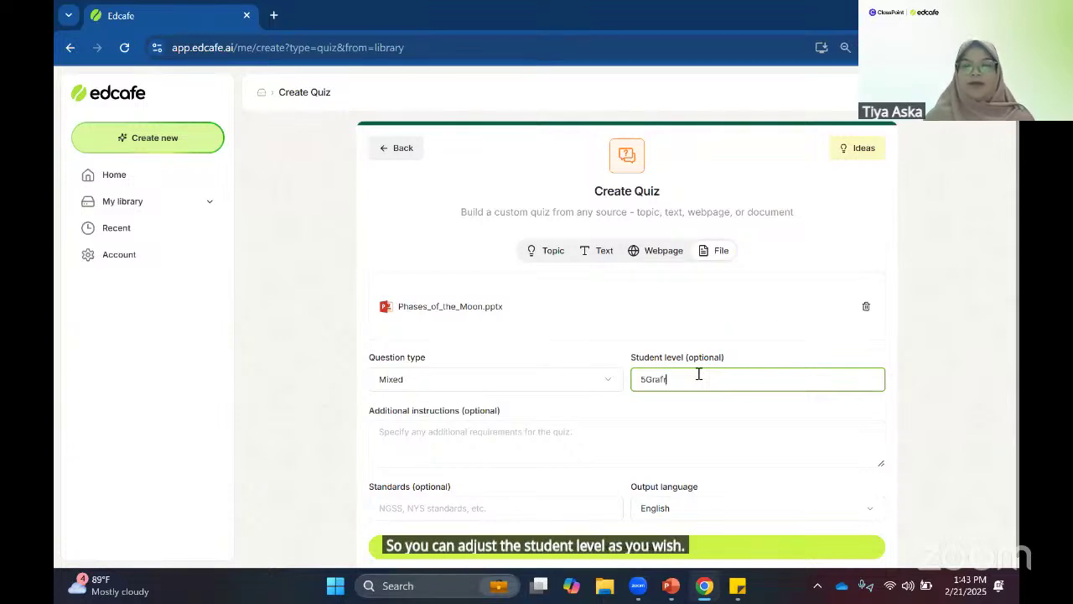
key(ctrl+a)
text(Gr)
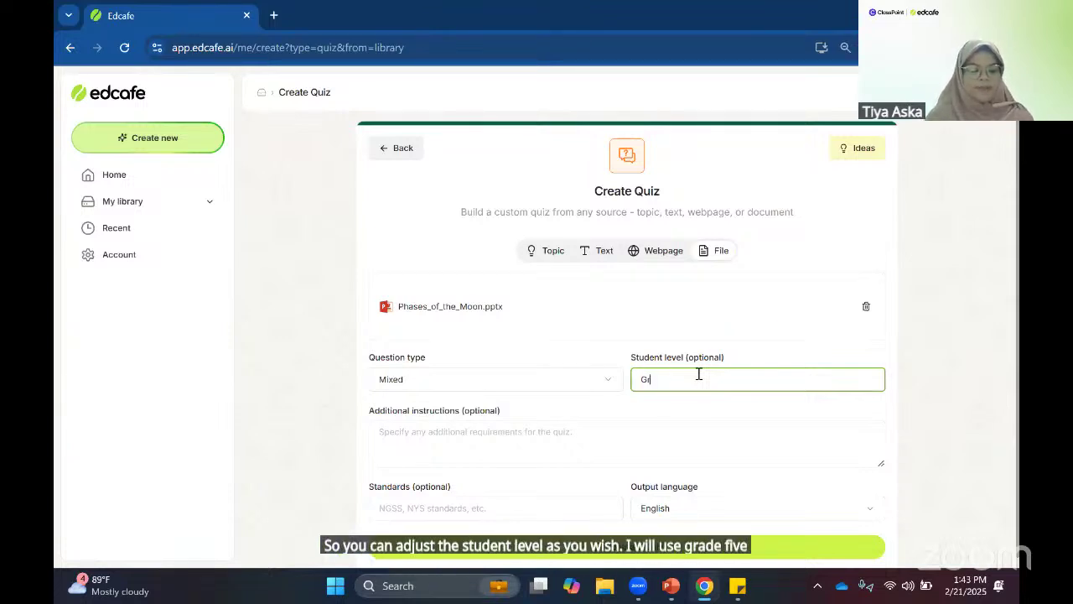
text(ade 5)
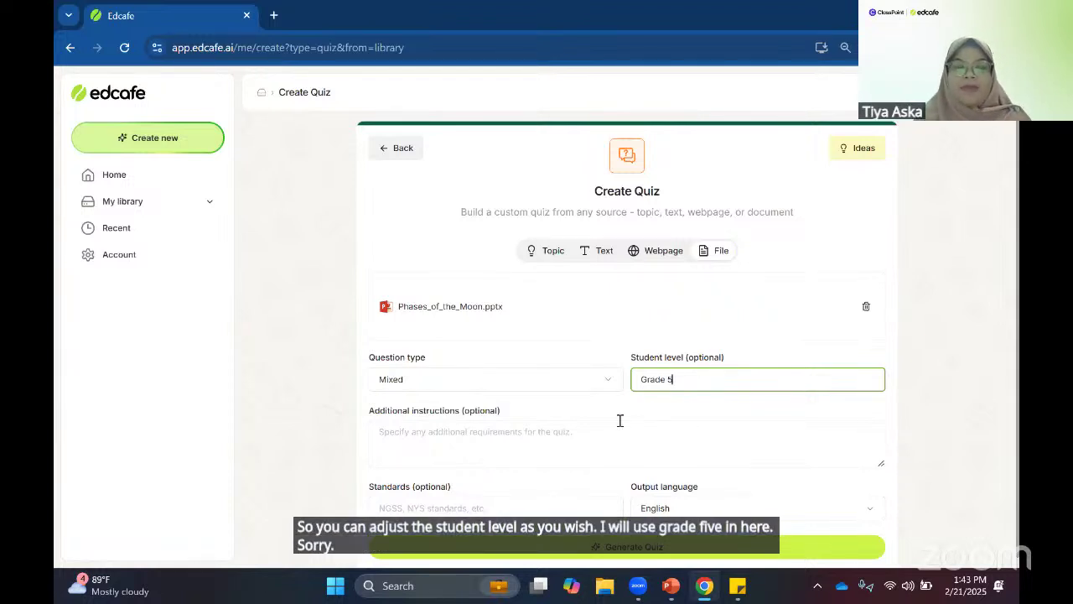
click(620, 421)
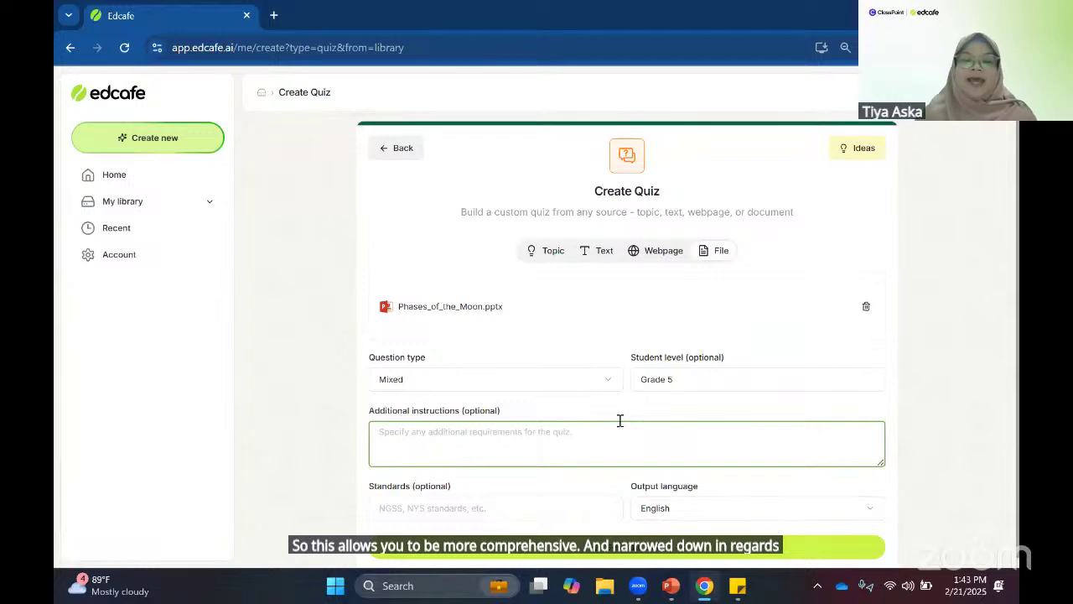
click(587, 509)
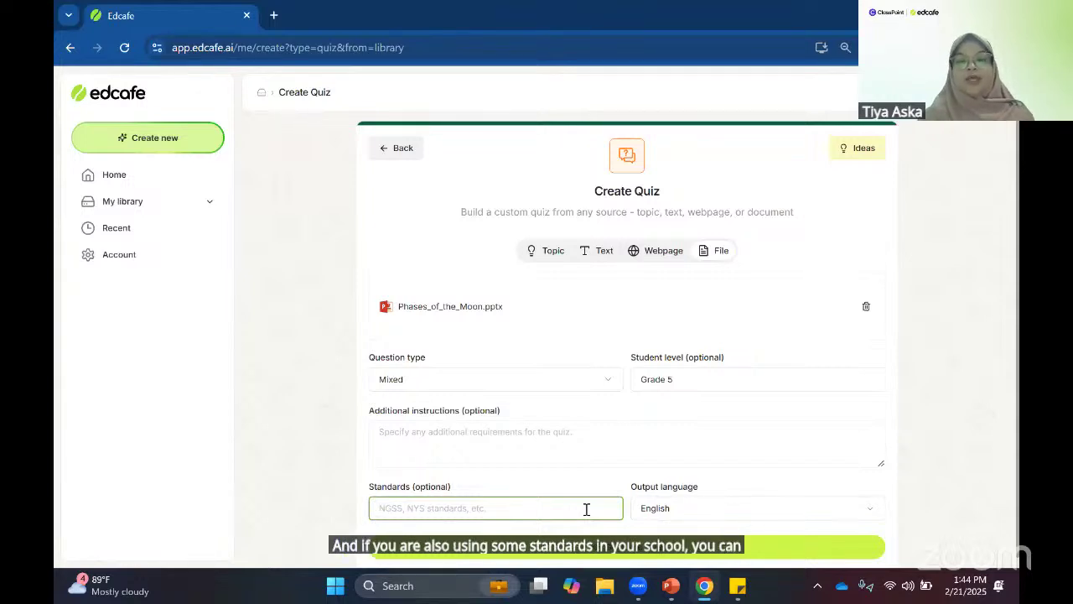
click(676, 509)
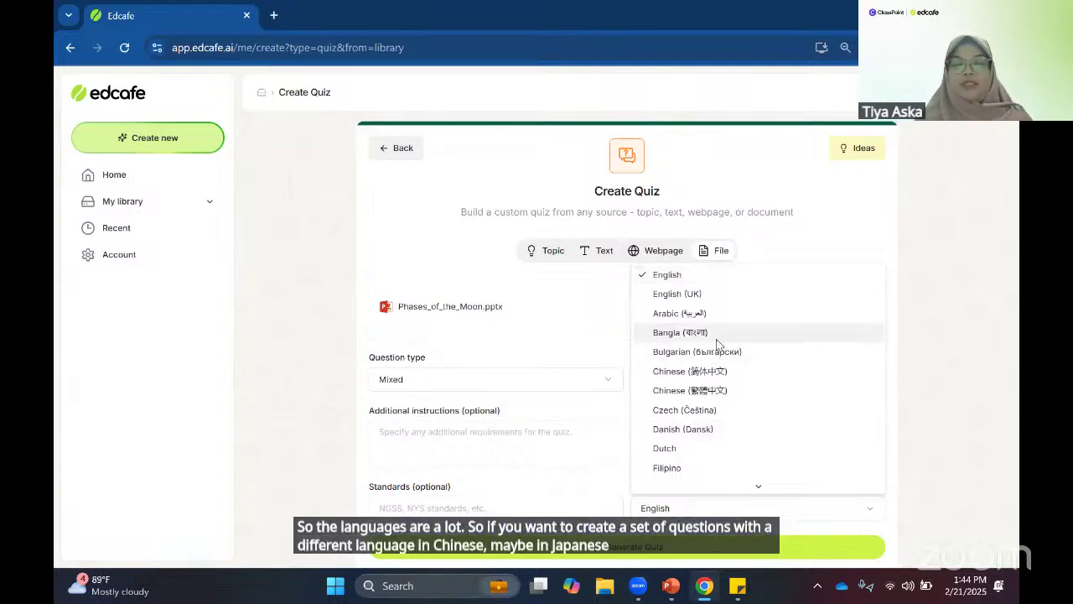
click(615, 402)
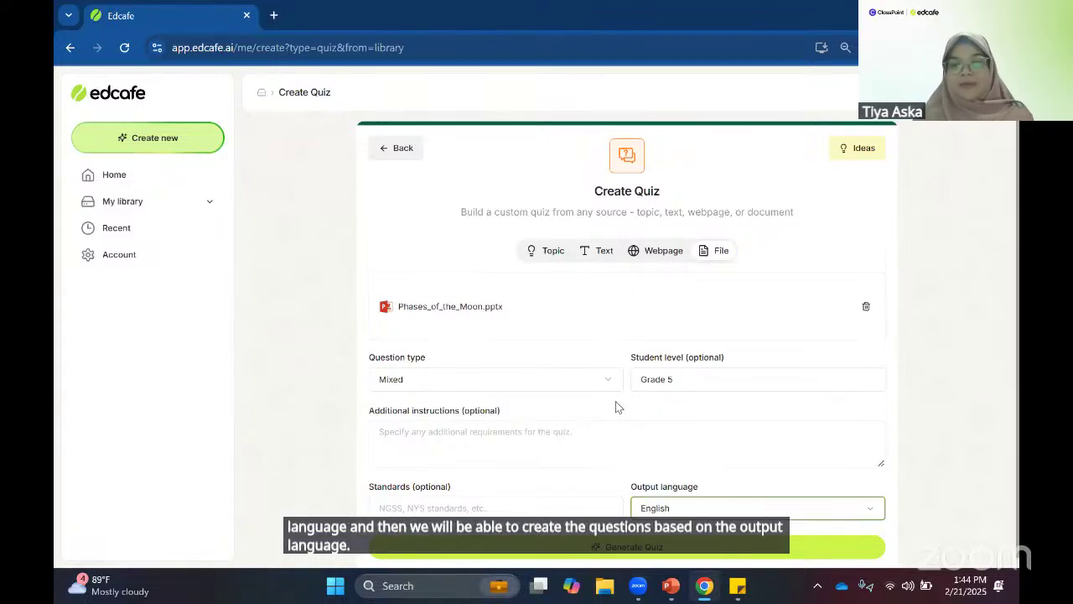
- Generate the quiz from the slides and review the ten multiple-choice and short-answer questions
click(653, 550)
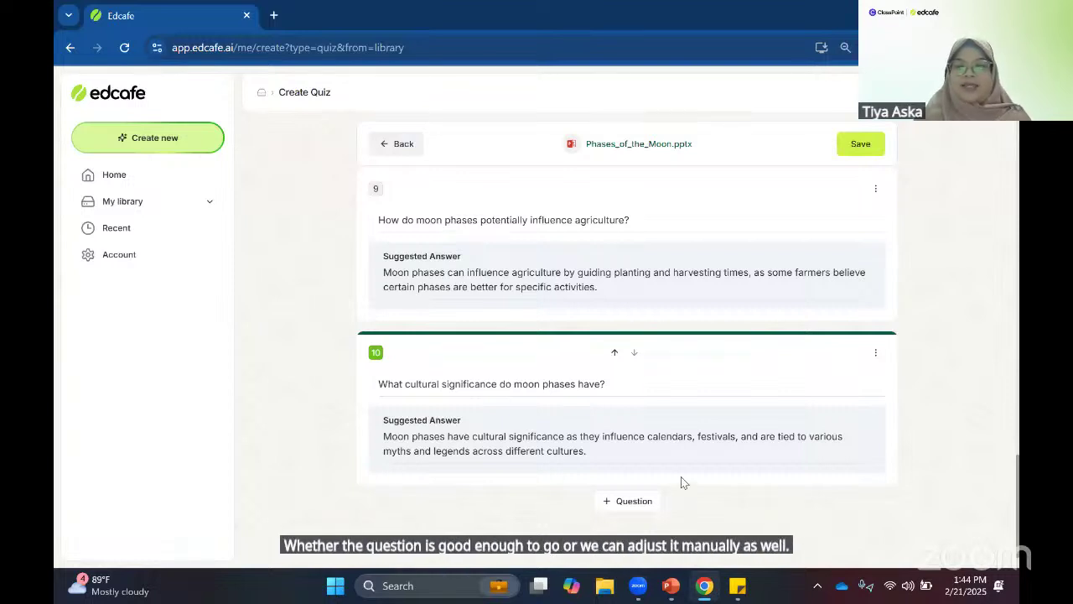
scroll(681, 480, up, 5)
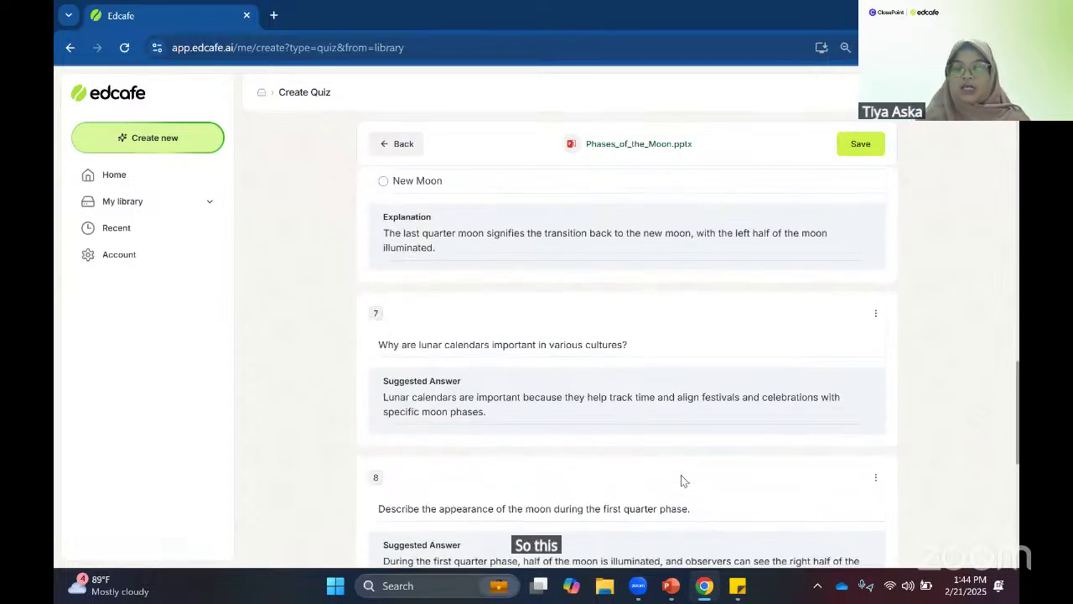
scroll(681, 475, up, 7)
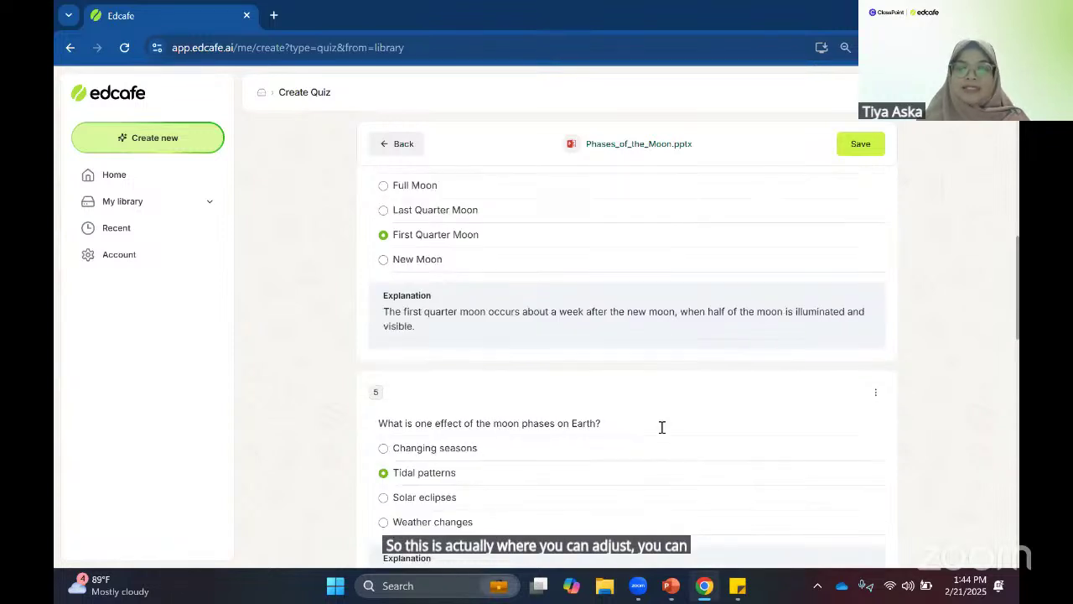
scroll(661, 429, up, 2)
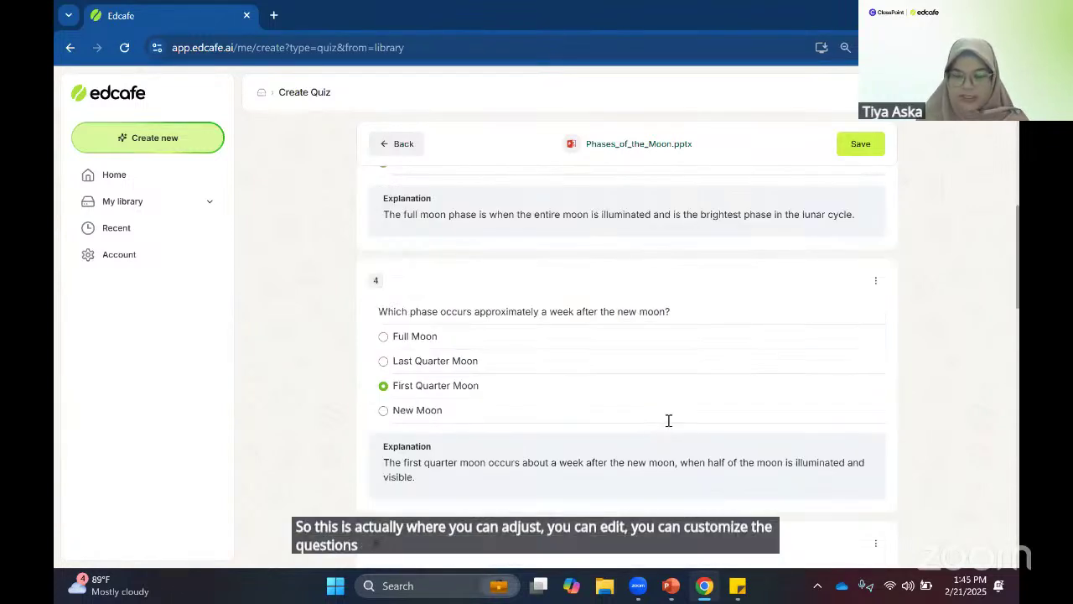
scroll(671, 409, down, 8)
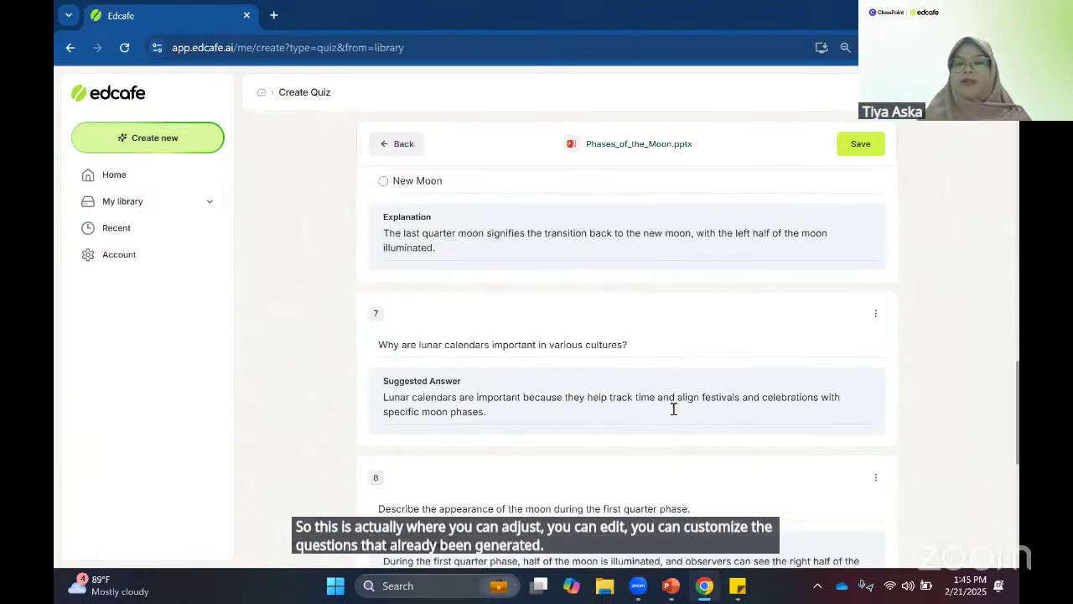
scroll(673, 410, down, 5)
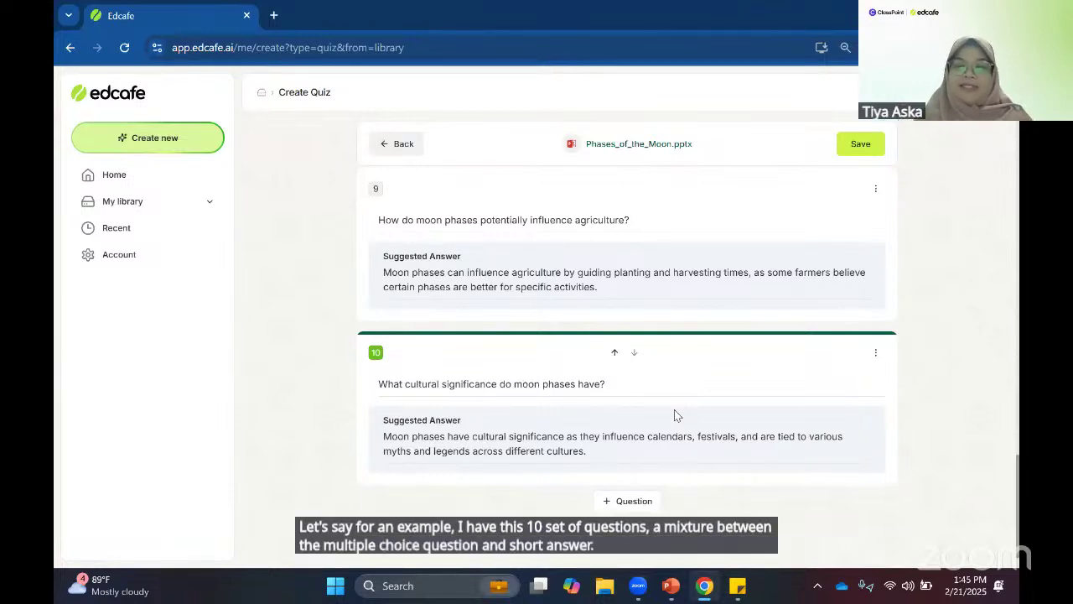
- Add AI short-answer question 11 about the moon's visibility in the last quarter phase
click(639, 509)
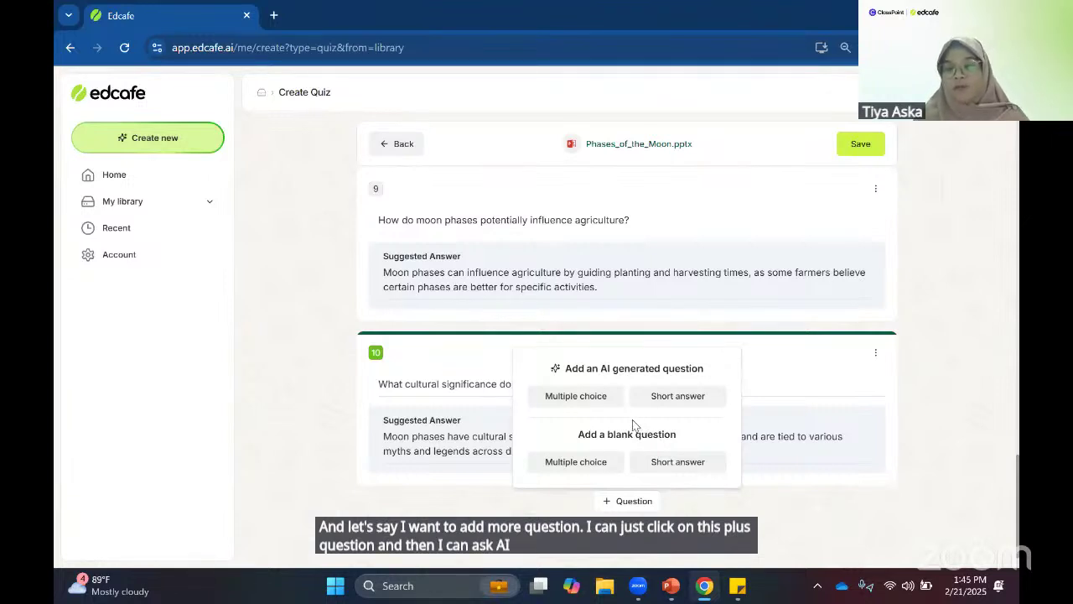
click(696, 404)
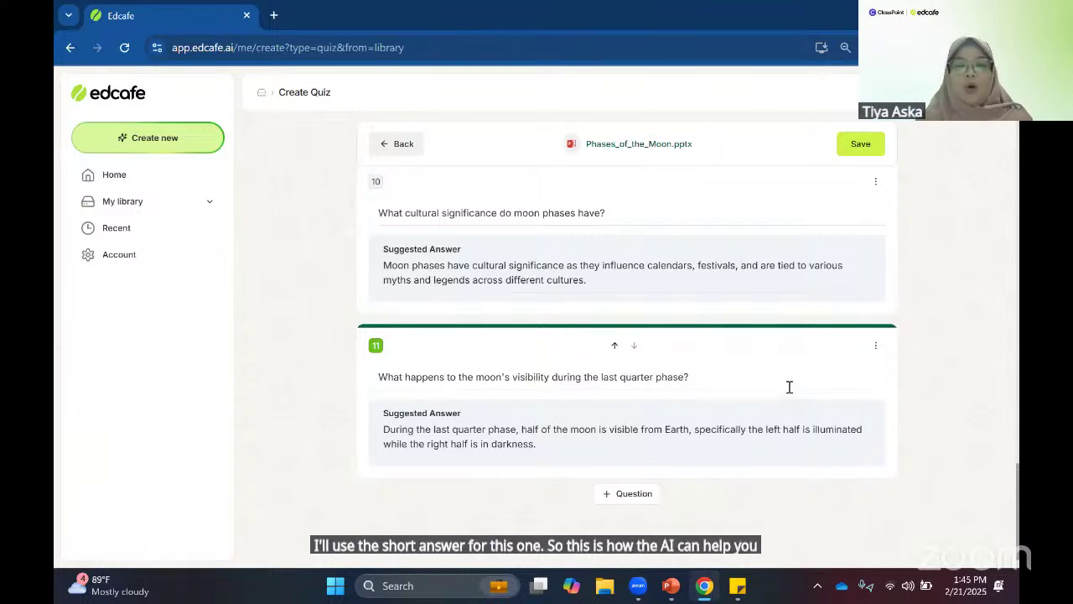
click(639, 493)
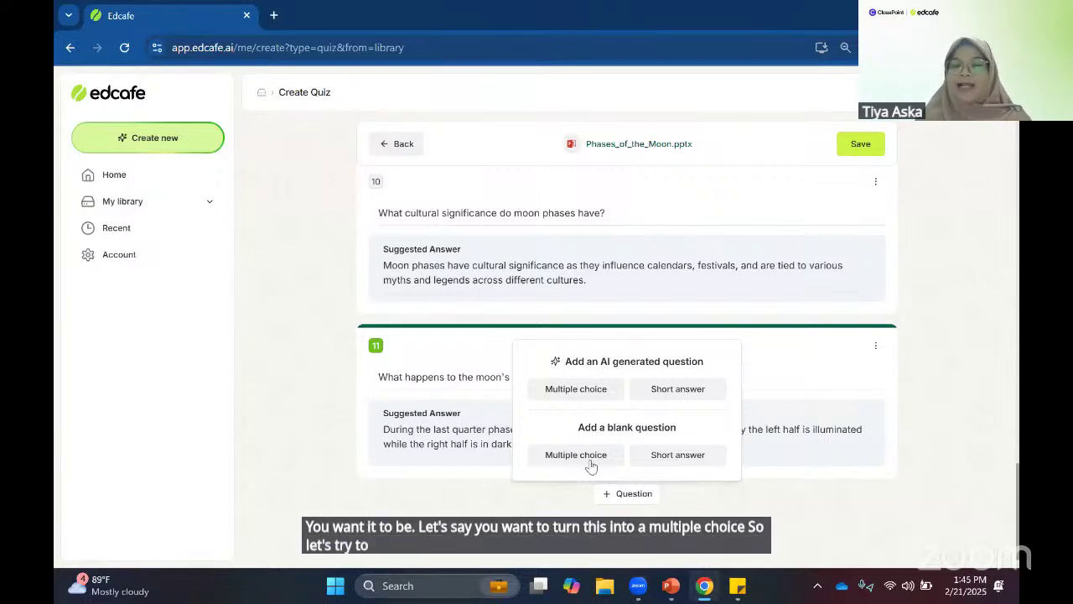
- Add blank multiple-choice question 12 using question 10's wording on the cultural significance of moon phases
click(593, 460)
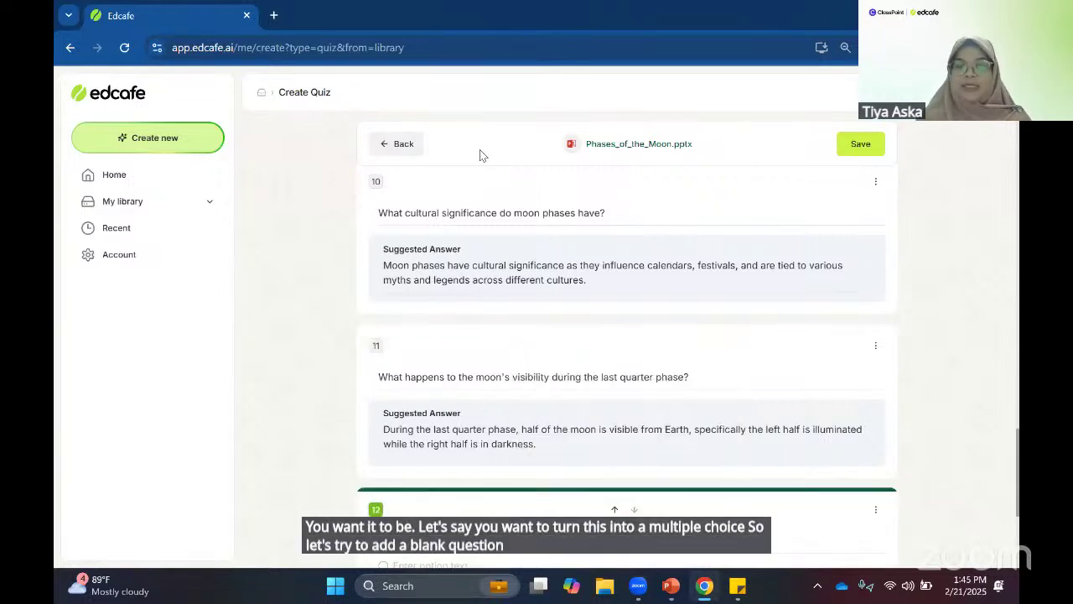
double_click(478, 213)
scroll(478, 277, down, 5)
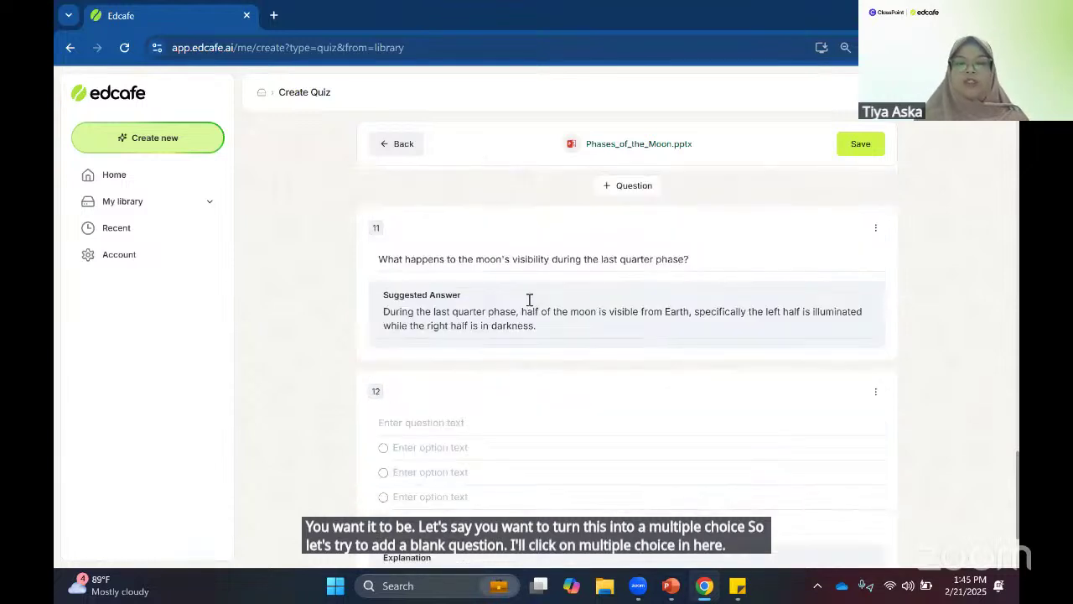
click(480, 332)
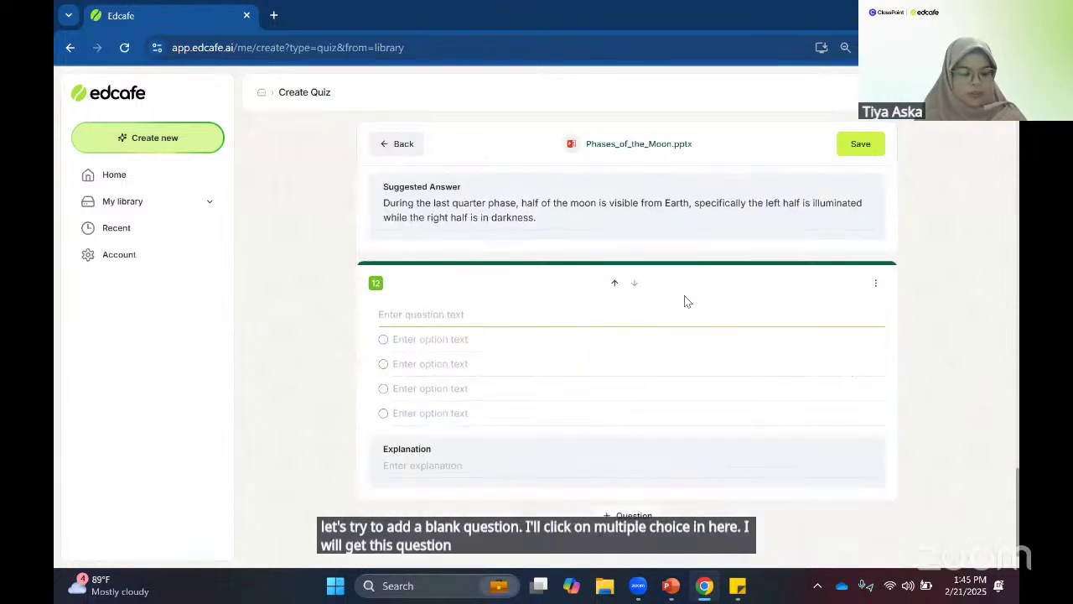
text(What cultural significance do moon phases have?)
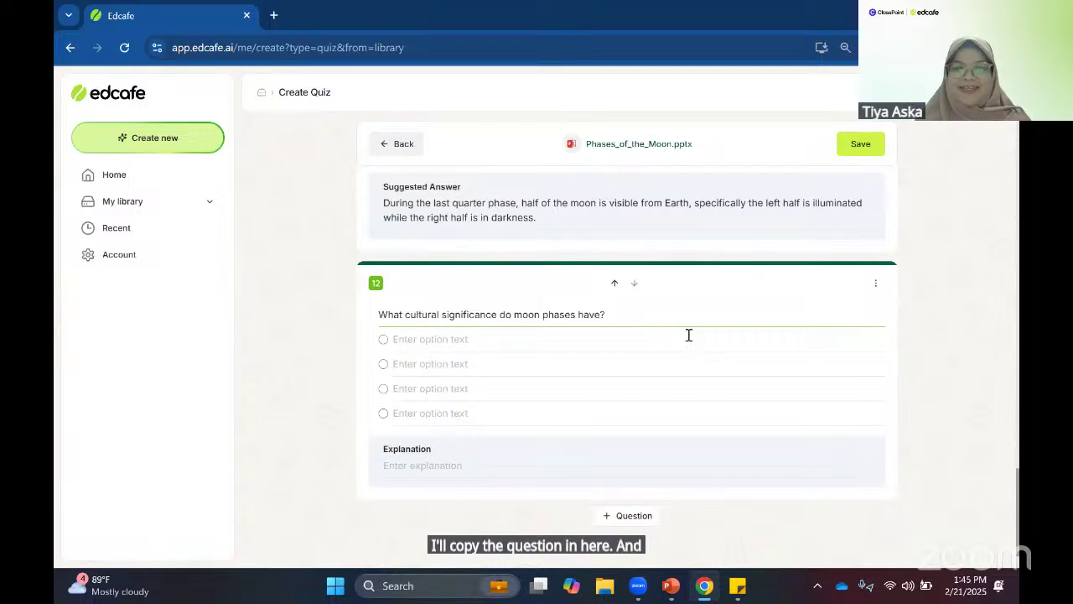
- Have AI regenerate question 12's answer options and explanation
click(689, 336)
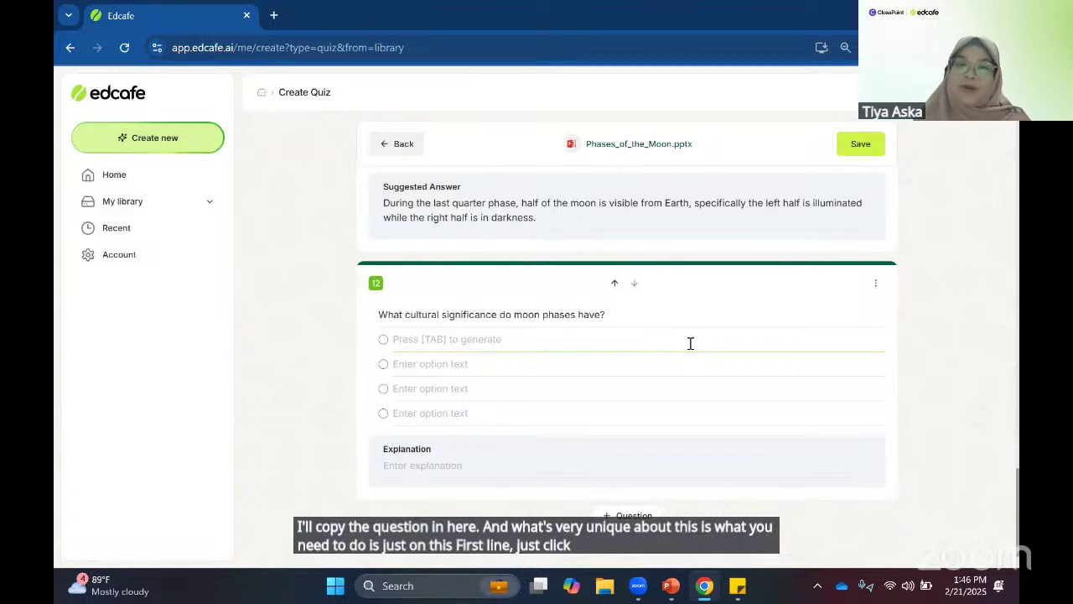
key(Tab)
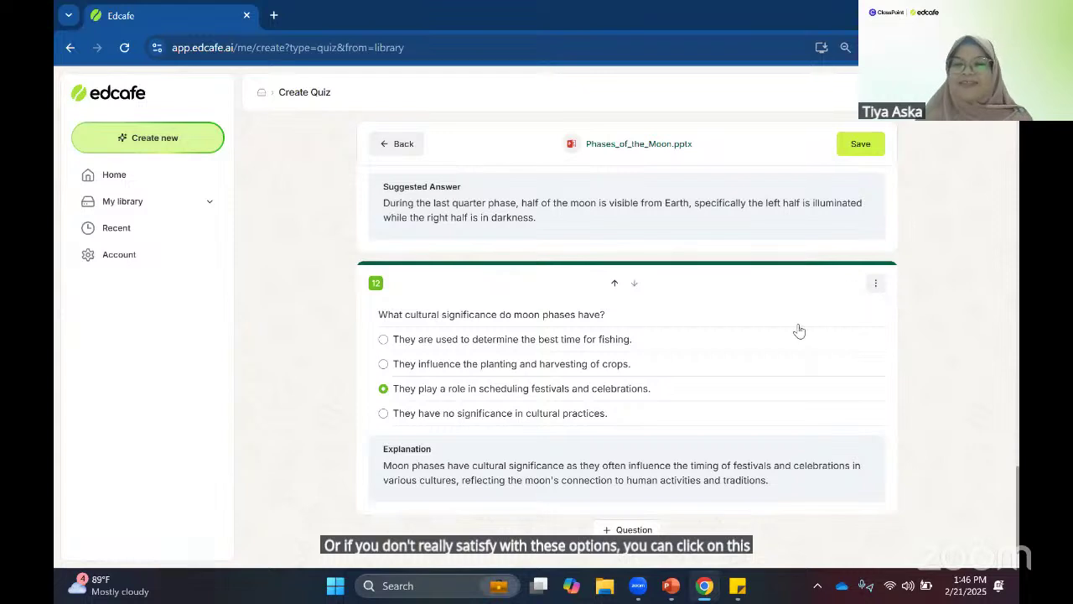
click(876, 283)
click(795, 328)
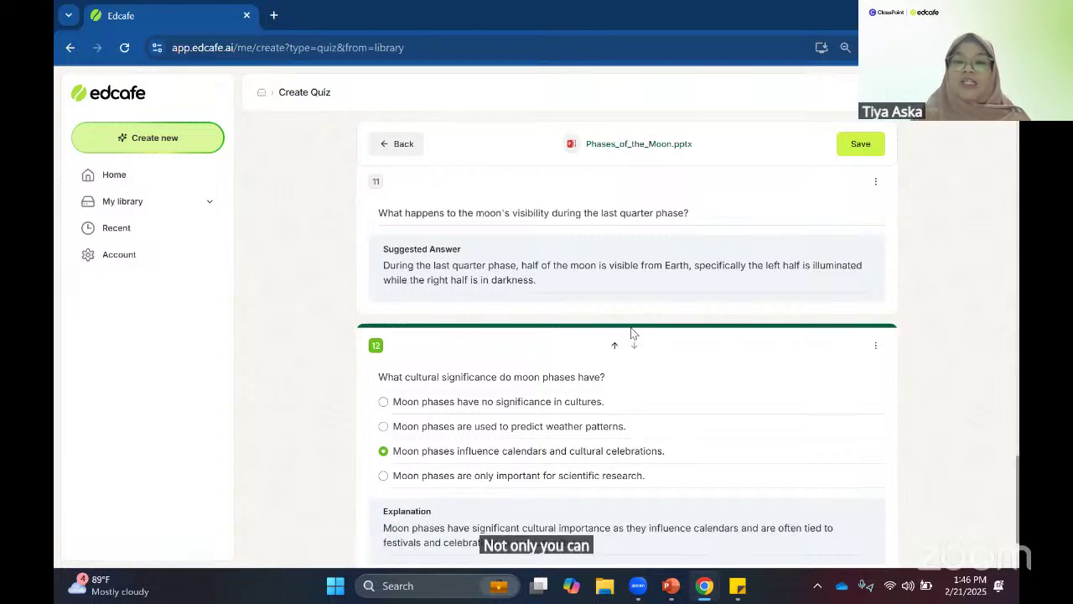
- Move the lunar cycle question down from second to third place
scroll(642, 319, up, 3)
scroll(714, 324, up, 10)
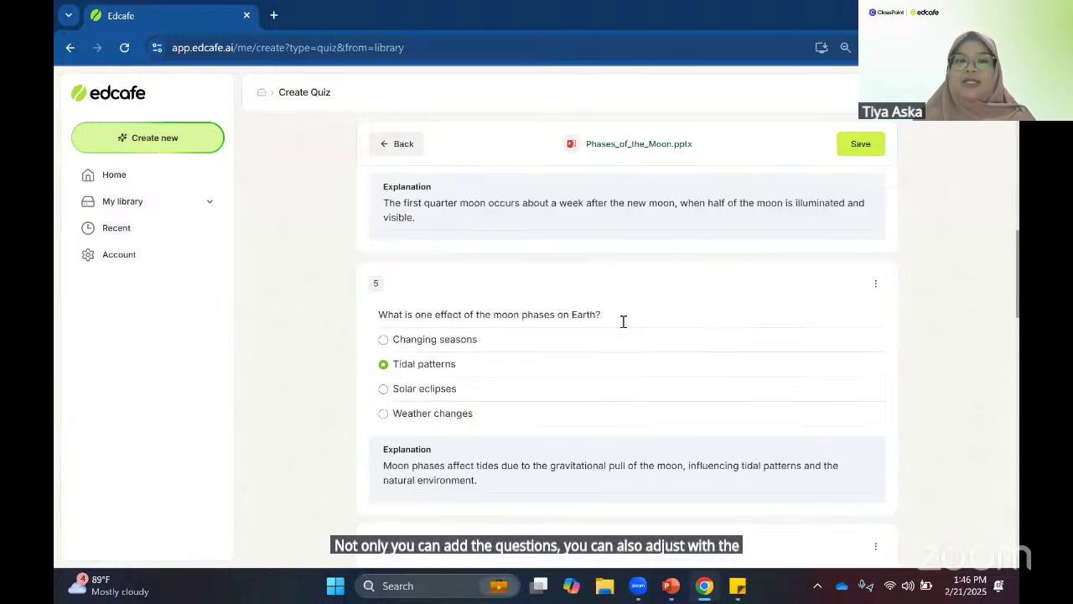
scroll(595, 332, up, 10)
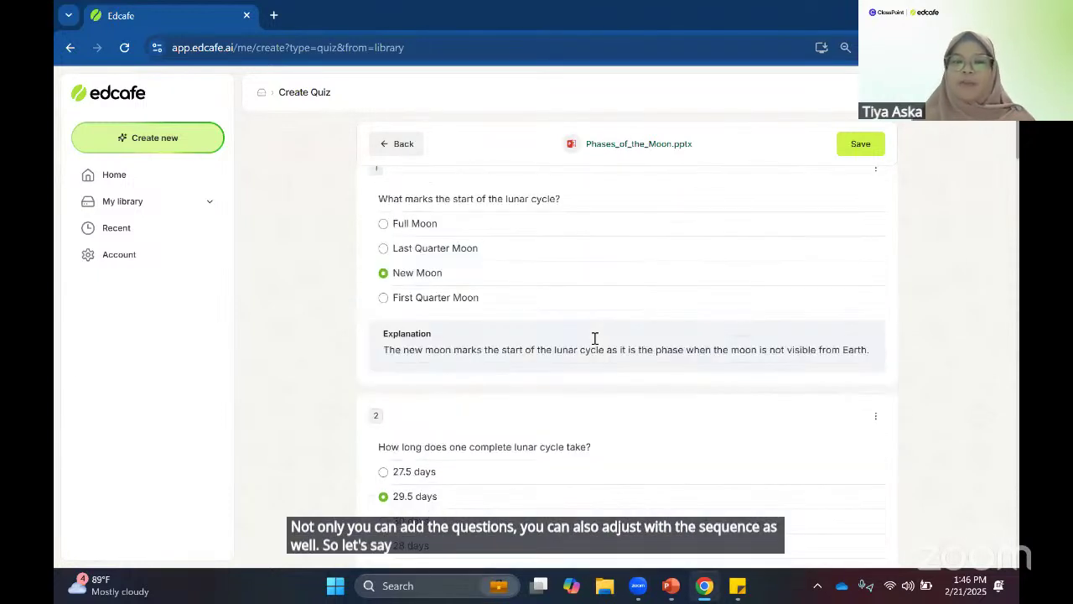
scroll(454, 319, up, 1)
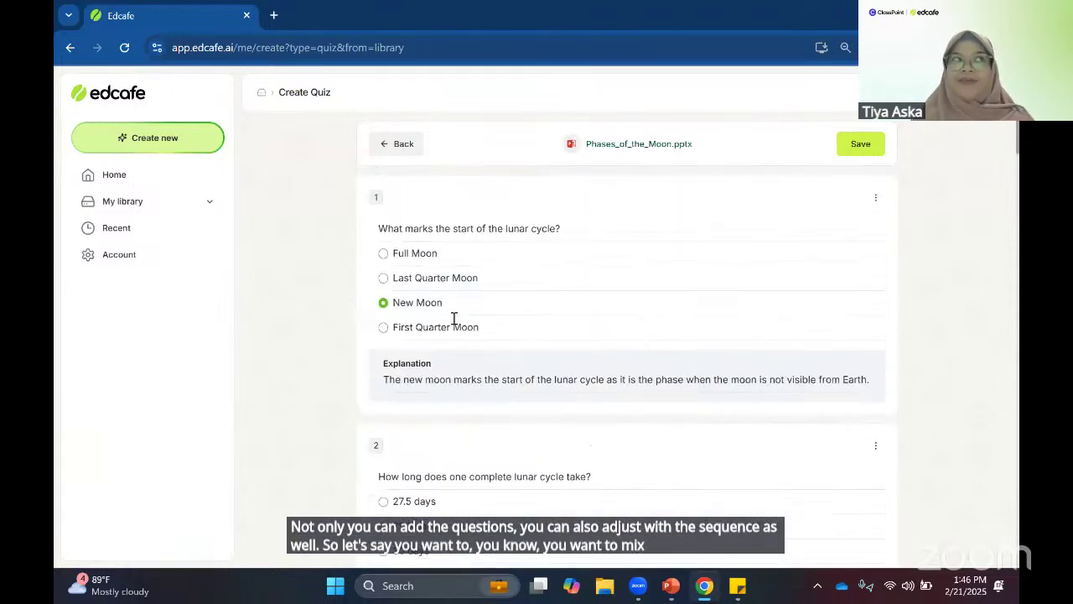
scroll(455, 327, down, 3)
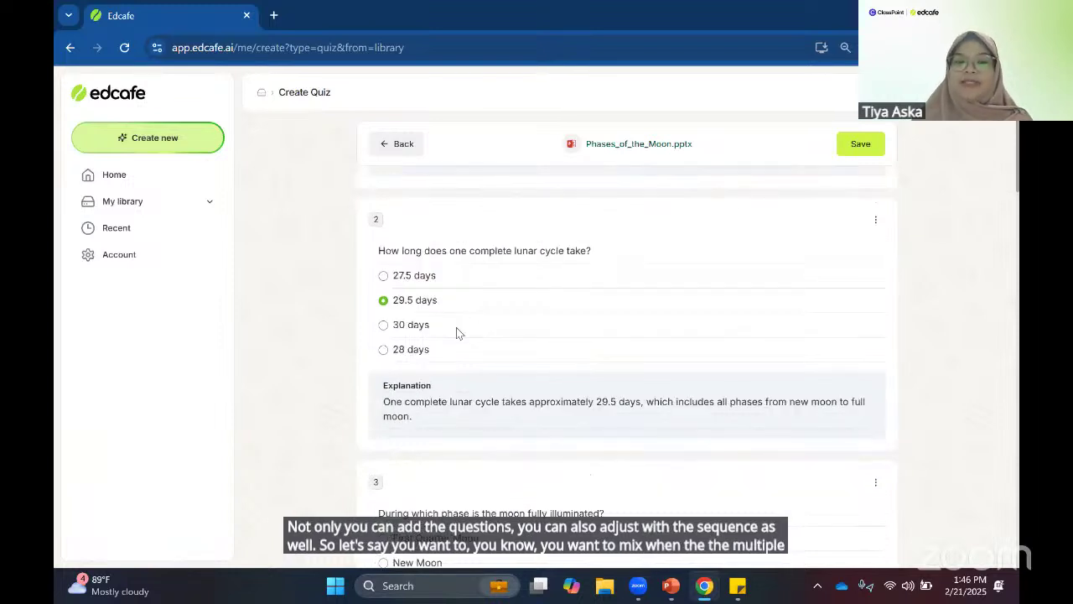
scroll(449, 361, up, 2)
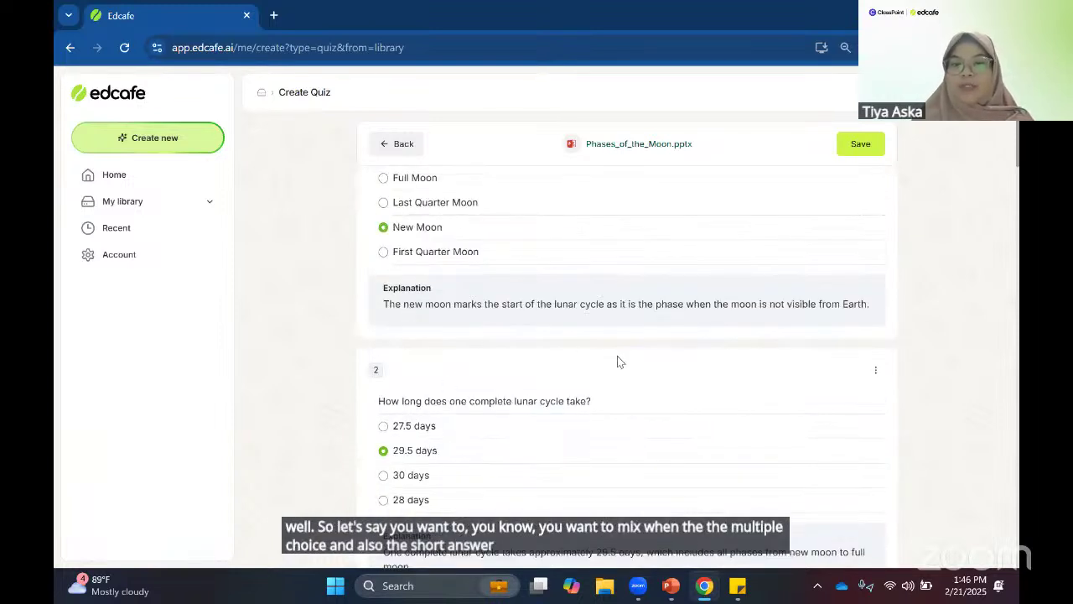
mouse_move(637, 373)
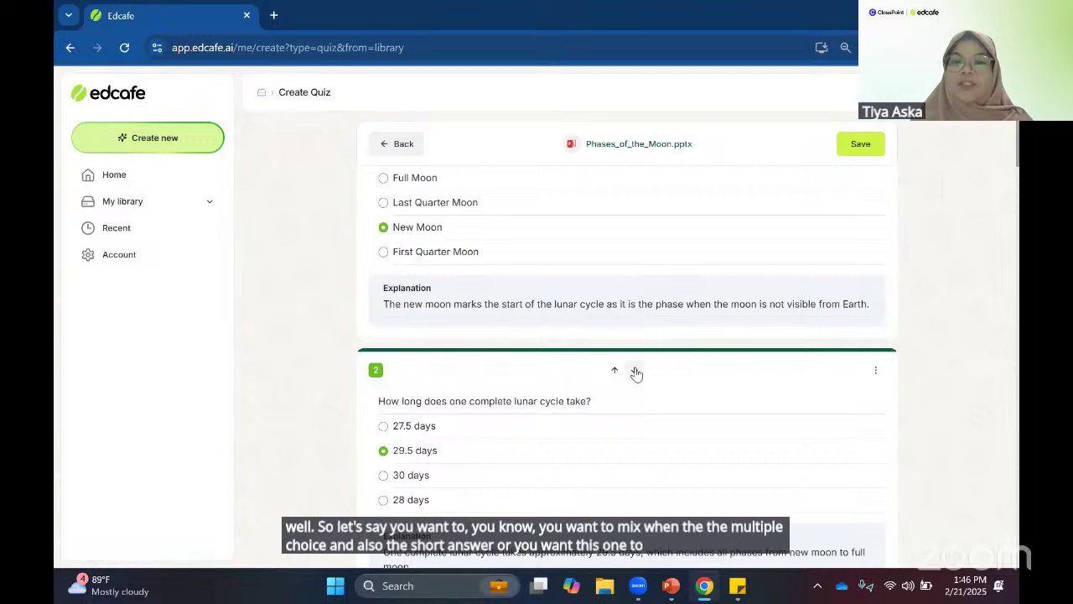
click(636, 371)
- Keep moving the lunar cycle question down until it sits at number 5
scroll(626, 379, down, 3)
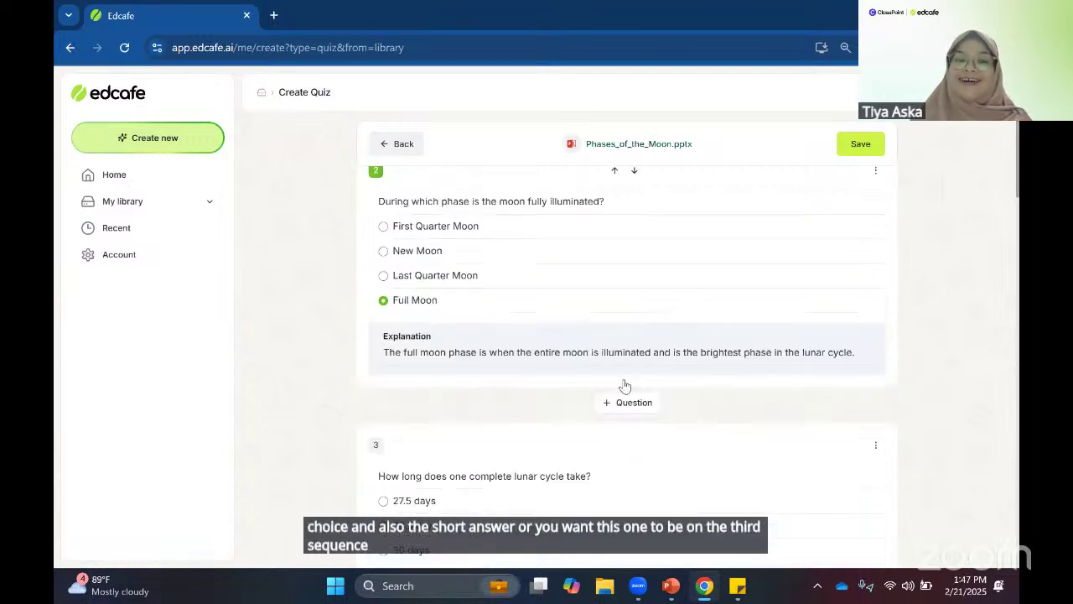
scroll(618, 394, down, 2)
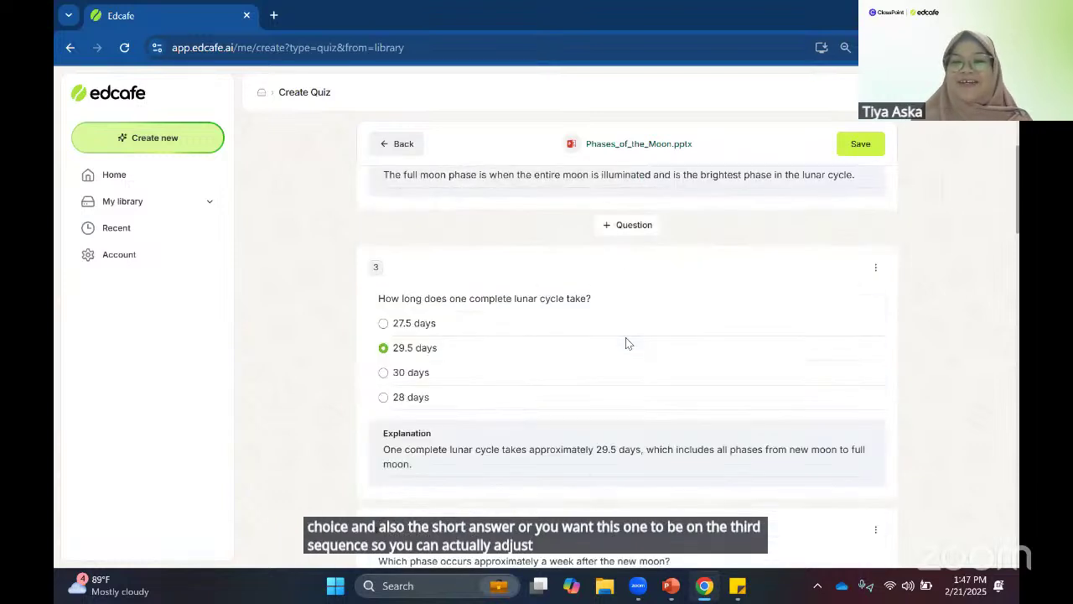
click(634, 241)
scroll(647, 285, down, 2)
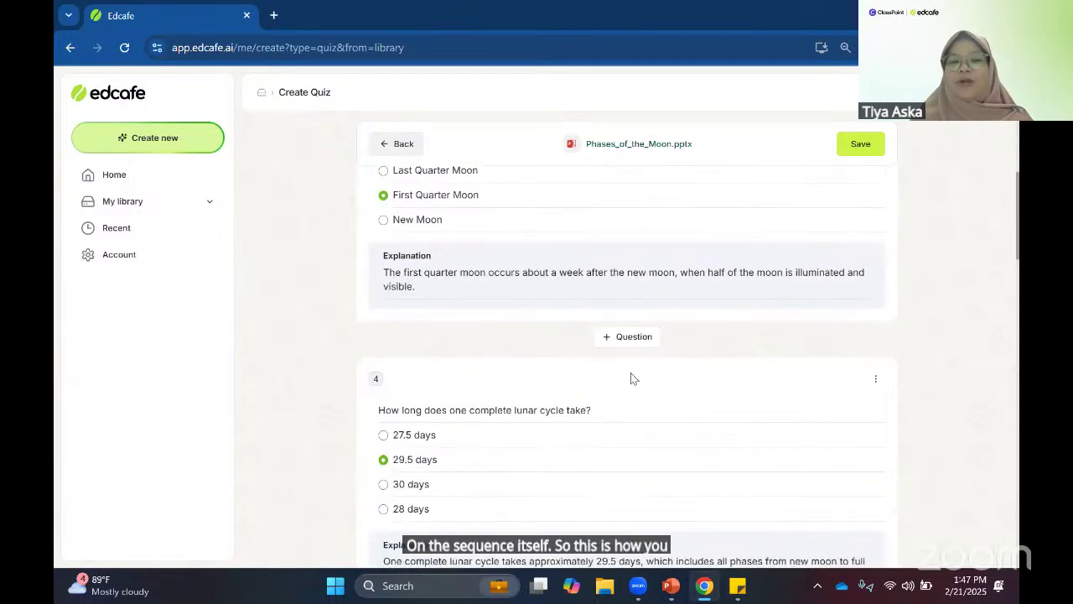
mouse_move(637, 373)
click(634, 353)
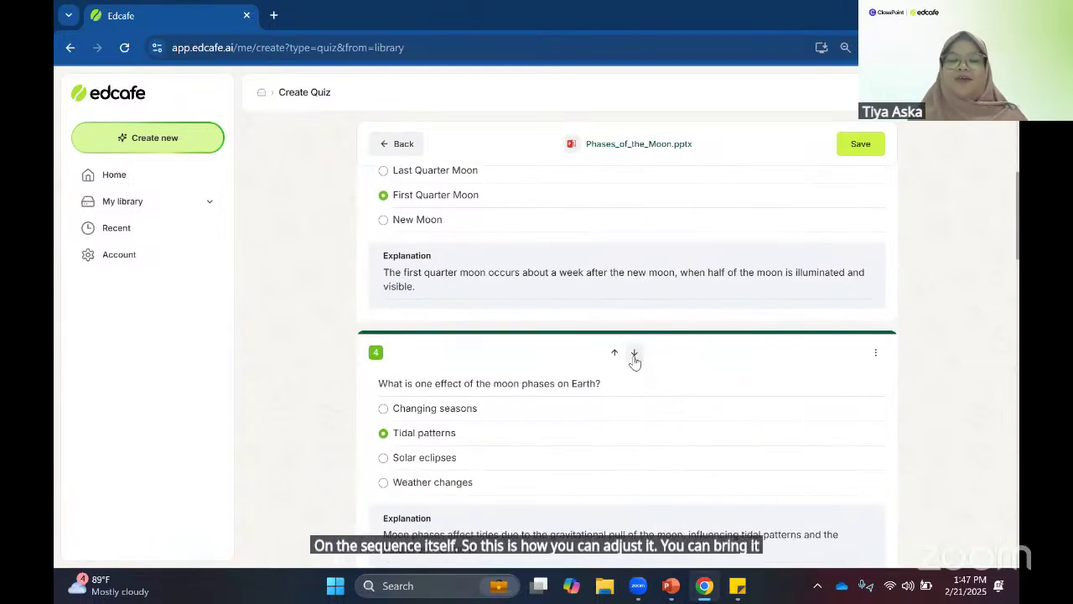
scroll(608, 344, down, 2)
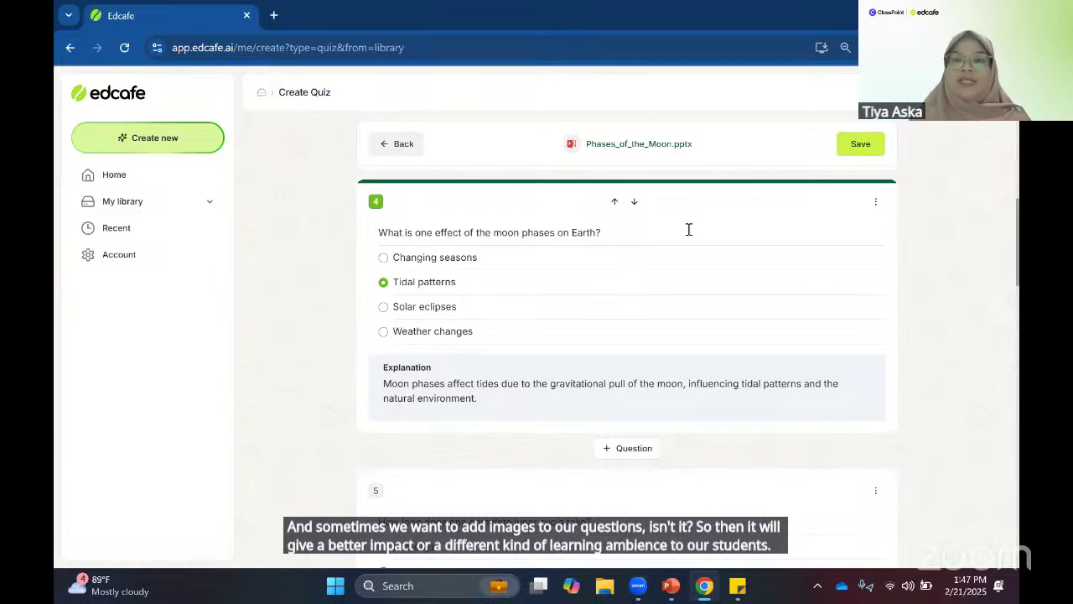
click(875, 205)
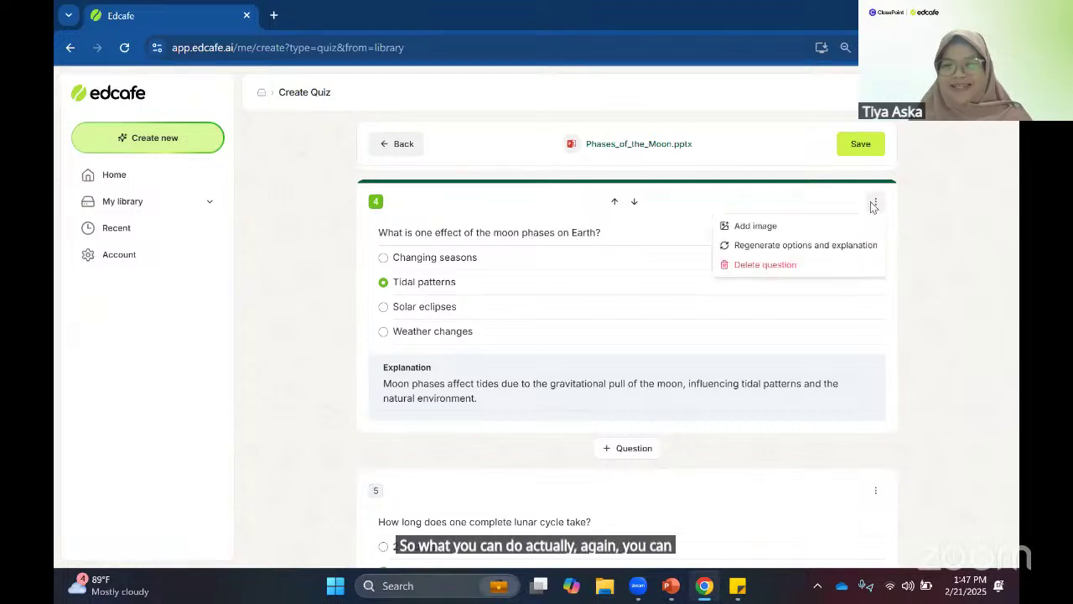
- Search online images for 'Tidal new moon' to illustrate question 4
click(836, 226)
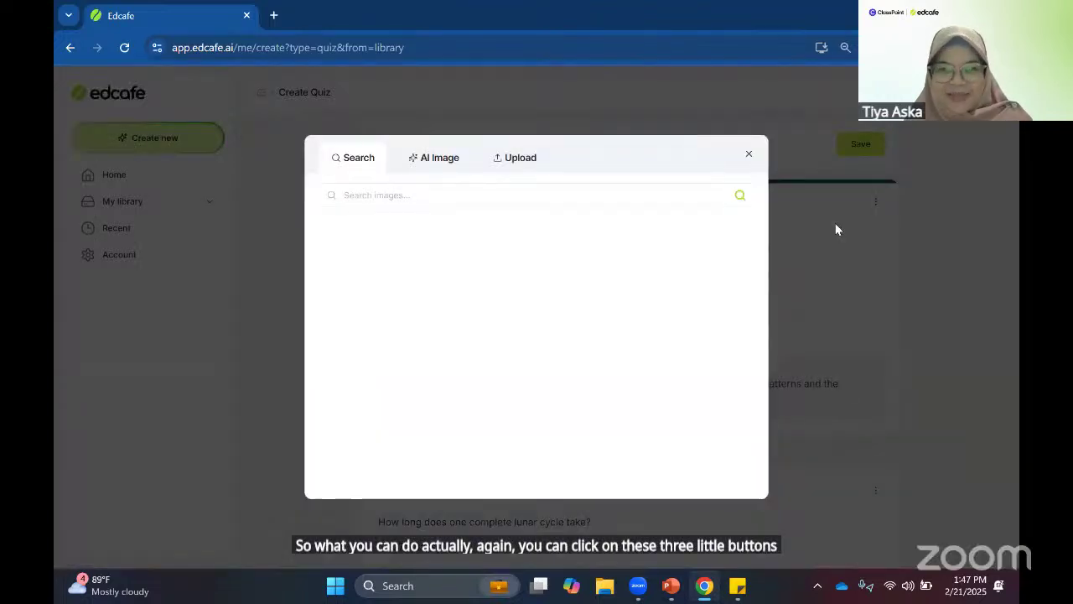
click(378, 195)
text(Tidal )
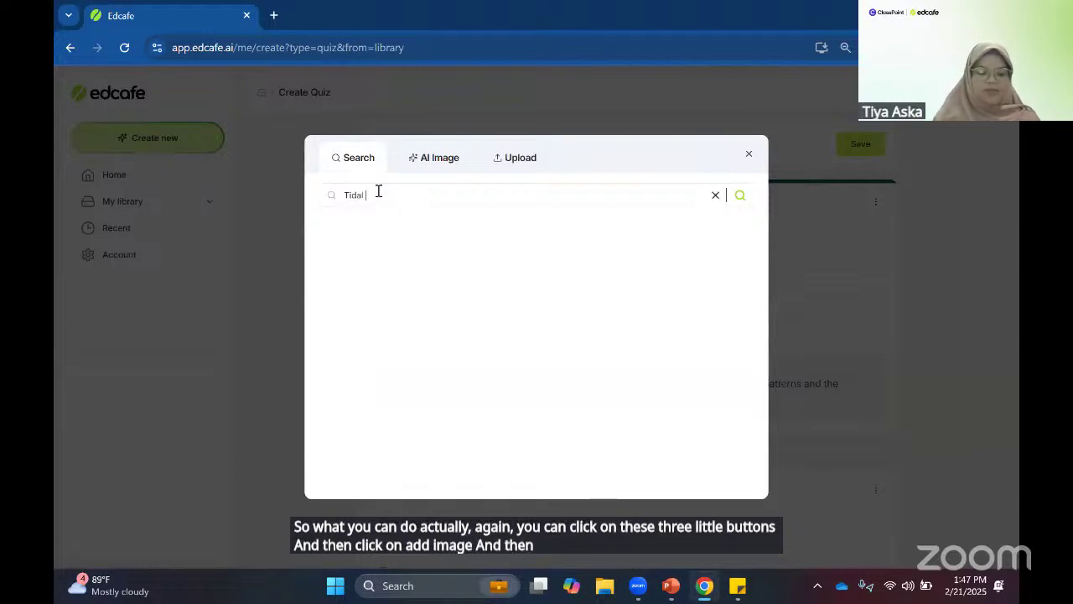
text(new moon)
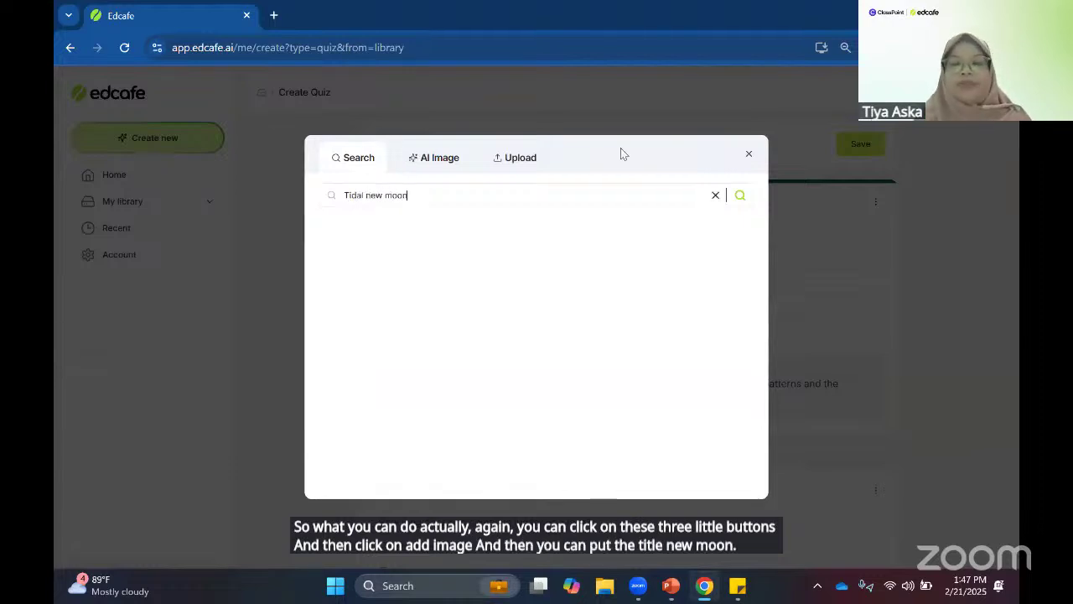
click(743, 192)
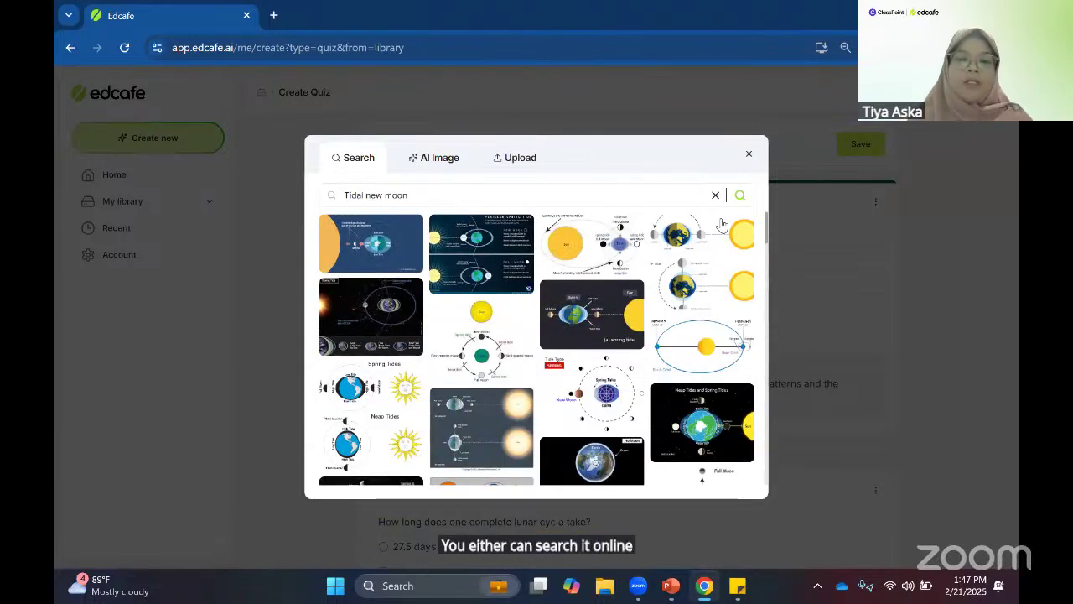
click(535, 195)
key(ctrl+c)
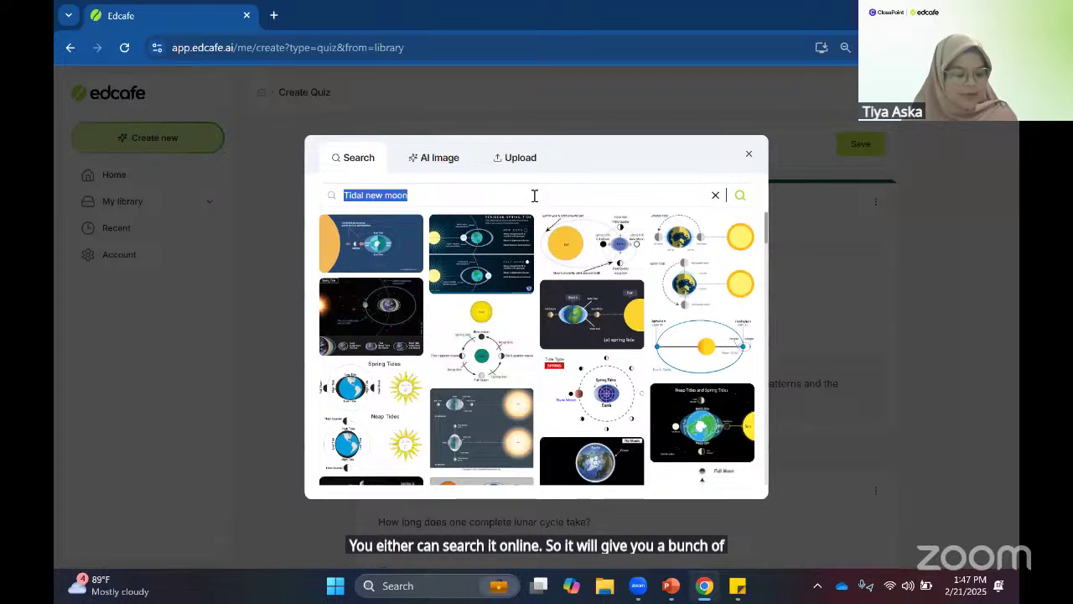
scroll(499, 412, down, 2)
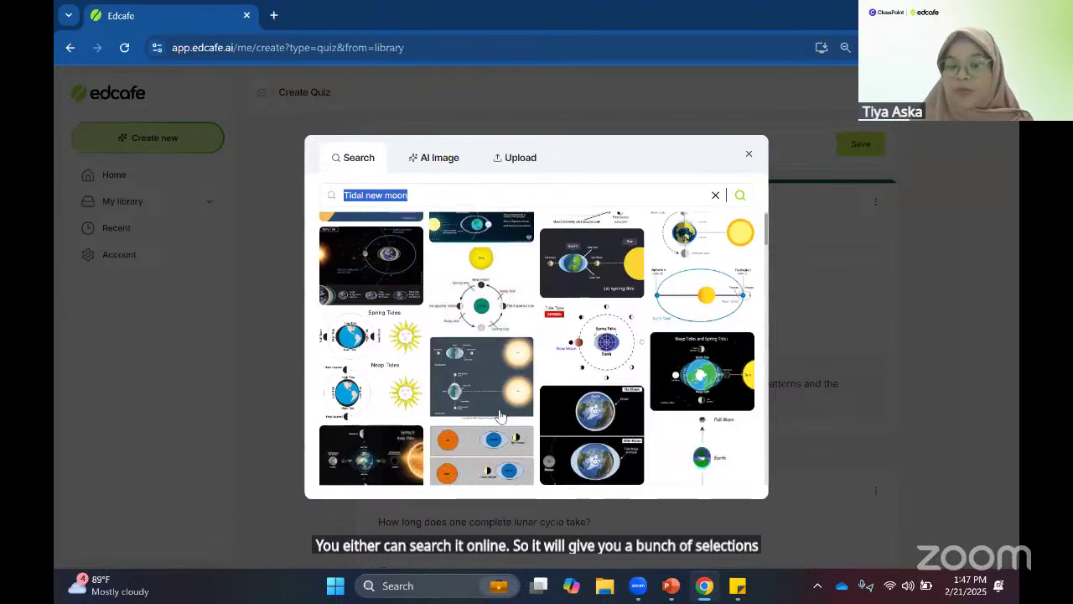
scroll(500, 414, up, 2)
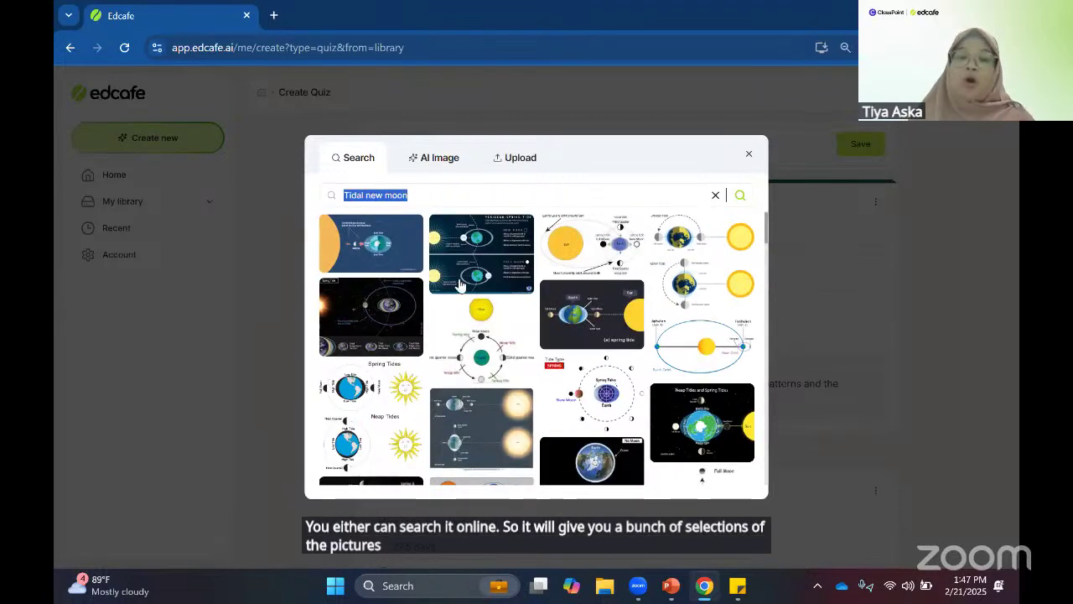
- Generate a Photographic AI image from the pasted description and insert the first result into question 4
click(434, 158)
click(446, 214)
key(ctrl+v)
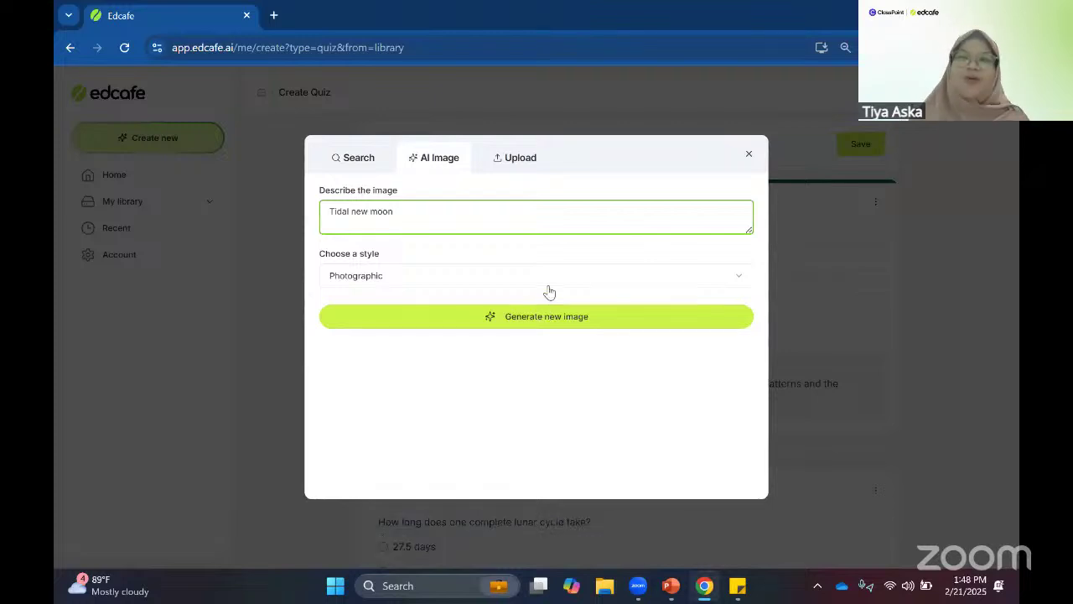
click(564, 327)
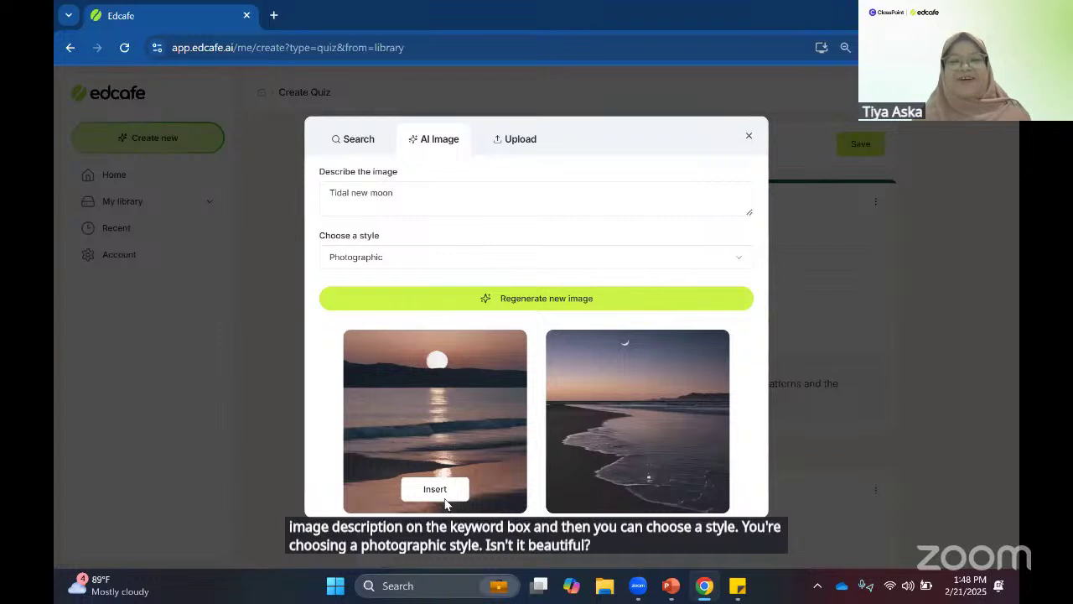
click(435, 489)
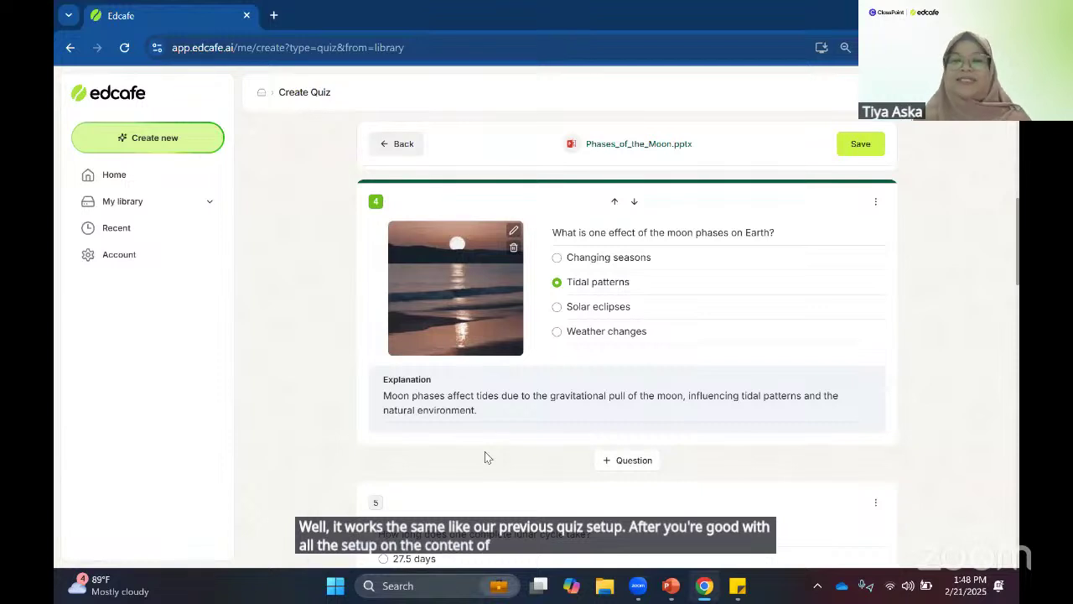
- Start saving the quiz as 'New Moon' and browse the available library folders
click(856, 149)
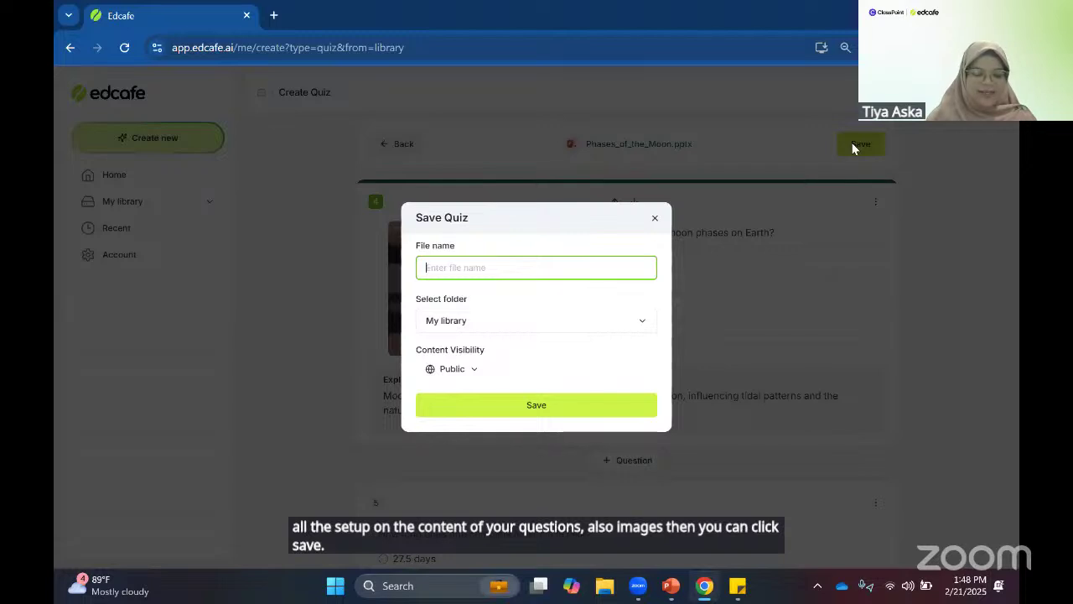
text(New Moon)
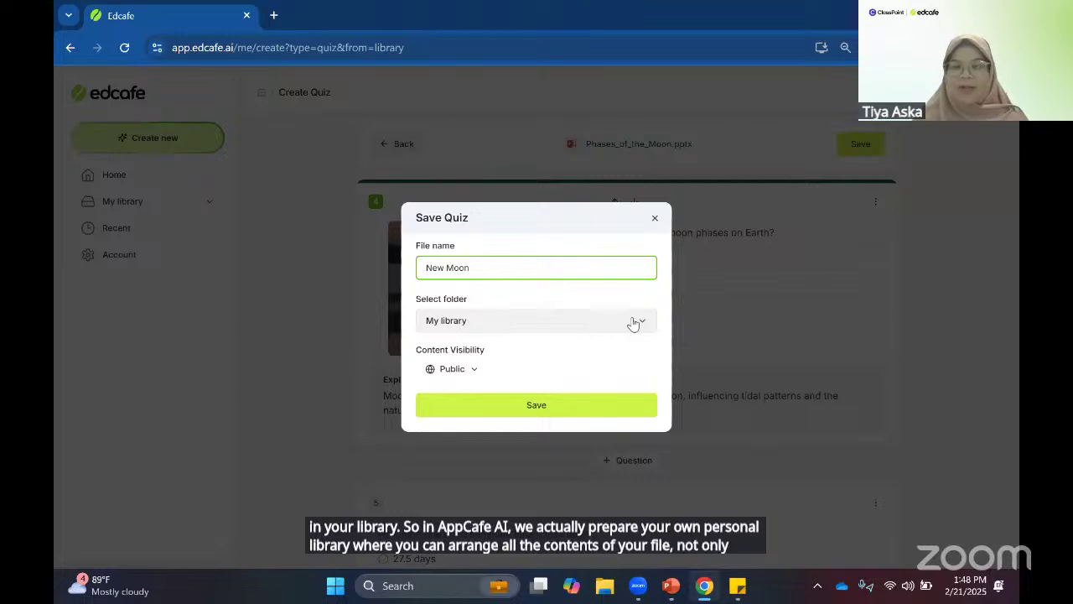
click(531, 329)
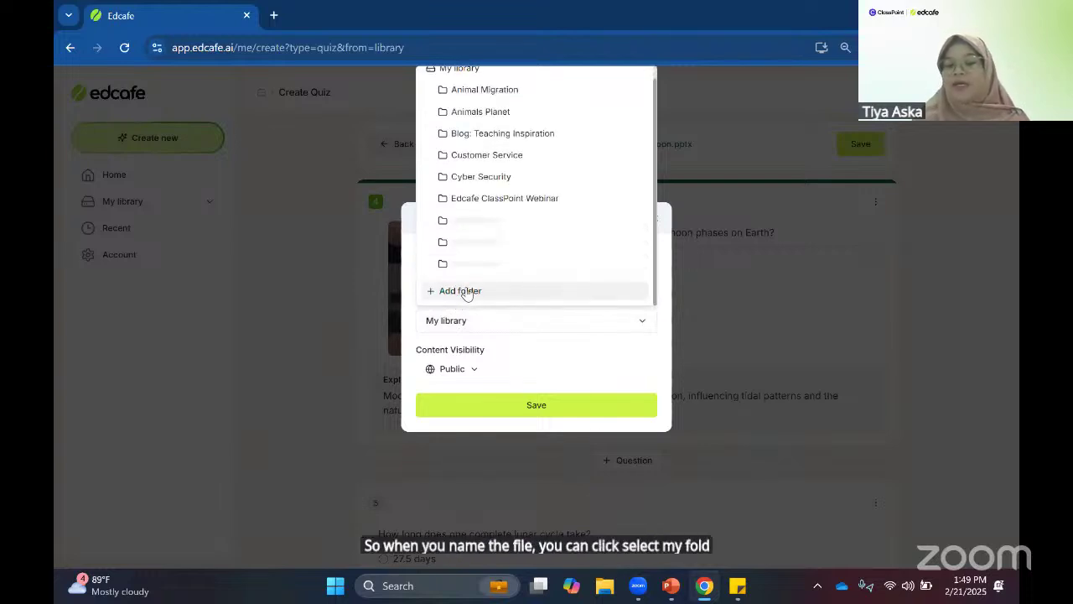
scroll(526, 103, up, 1)
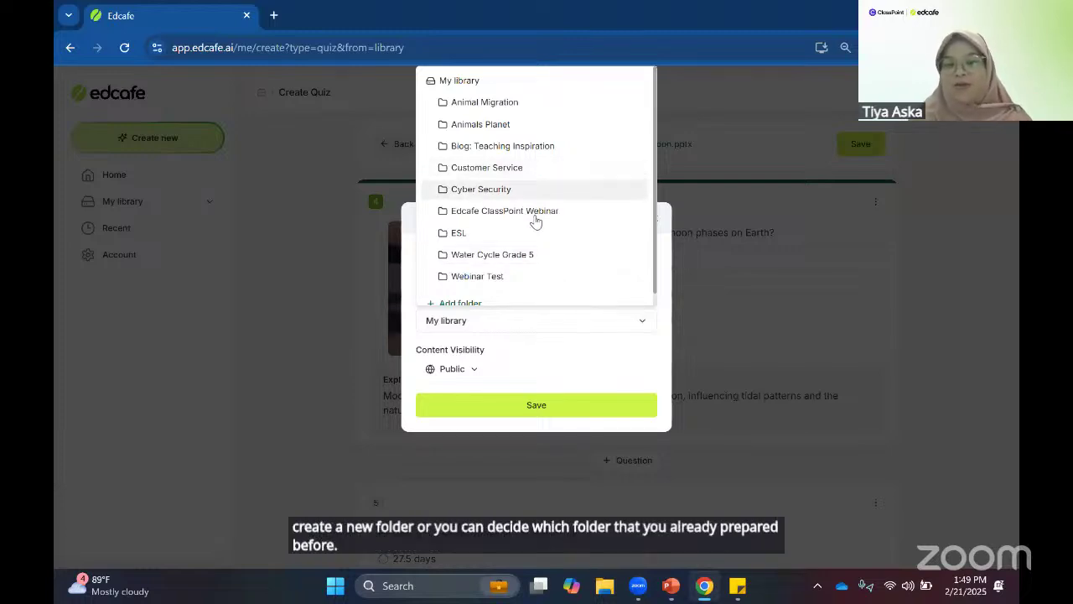
scroll(503, 247, down, 1)
- Create folder 'The Phases of Moon' in My library and save the New Moon quiz there
click(472, 290)
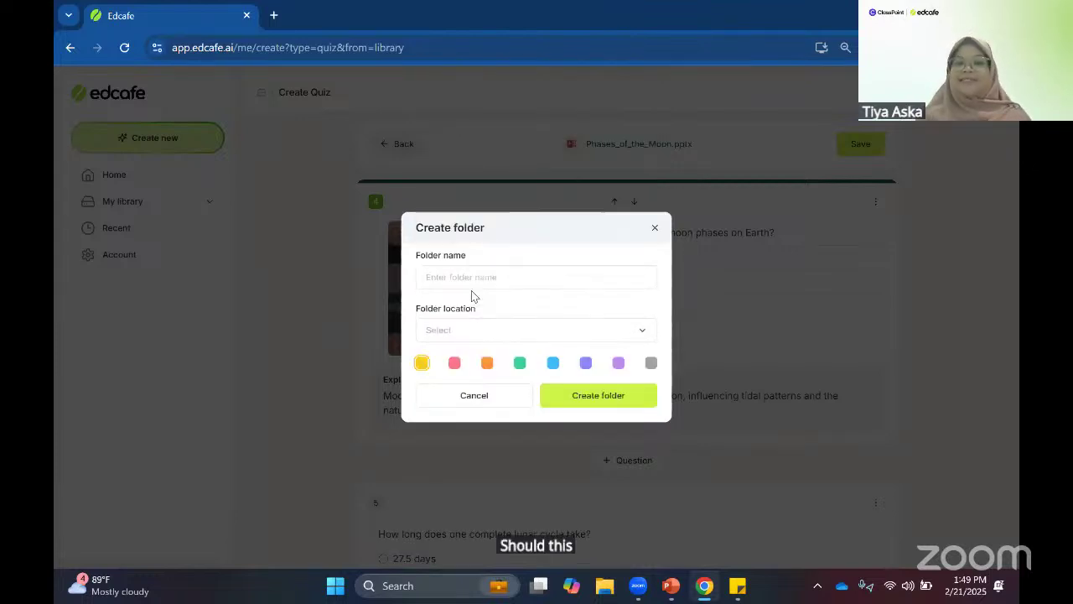
click(480, 276)
text(New M)
key(BackSpace)
key(BackSpace)
key(BackSpace)
key(BackSpace)
key(BackSpace)
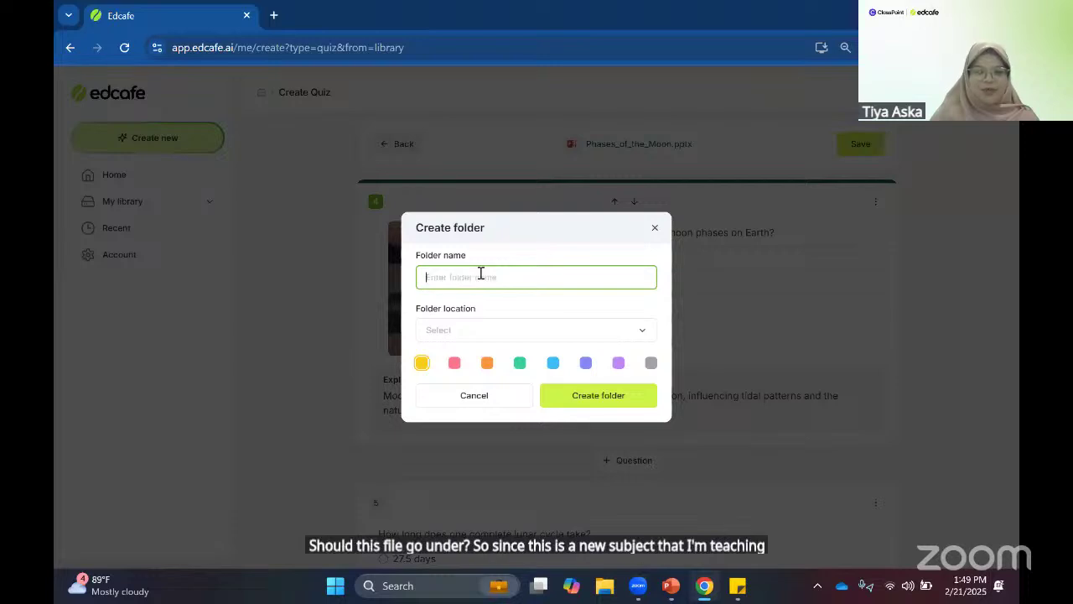
text(The Phase)
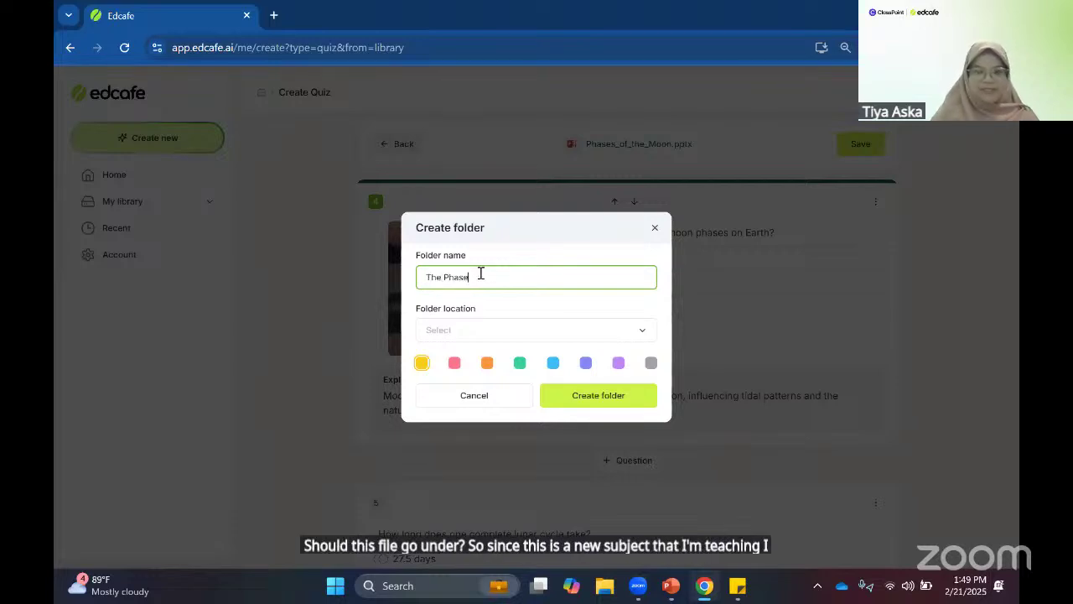
text(s of Moon)
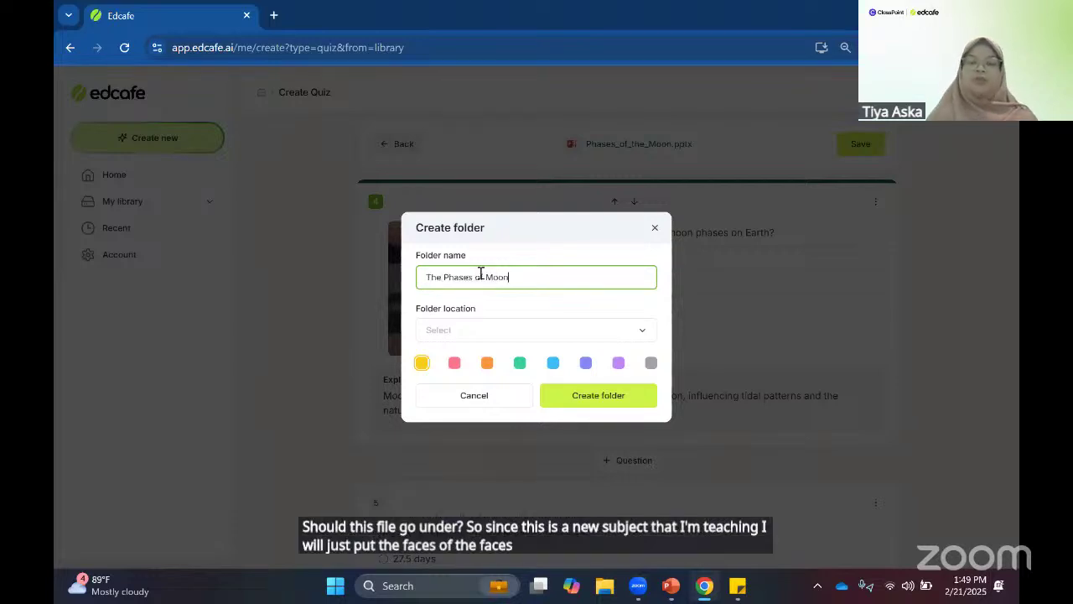
click(475, 332)
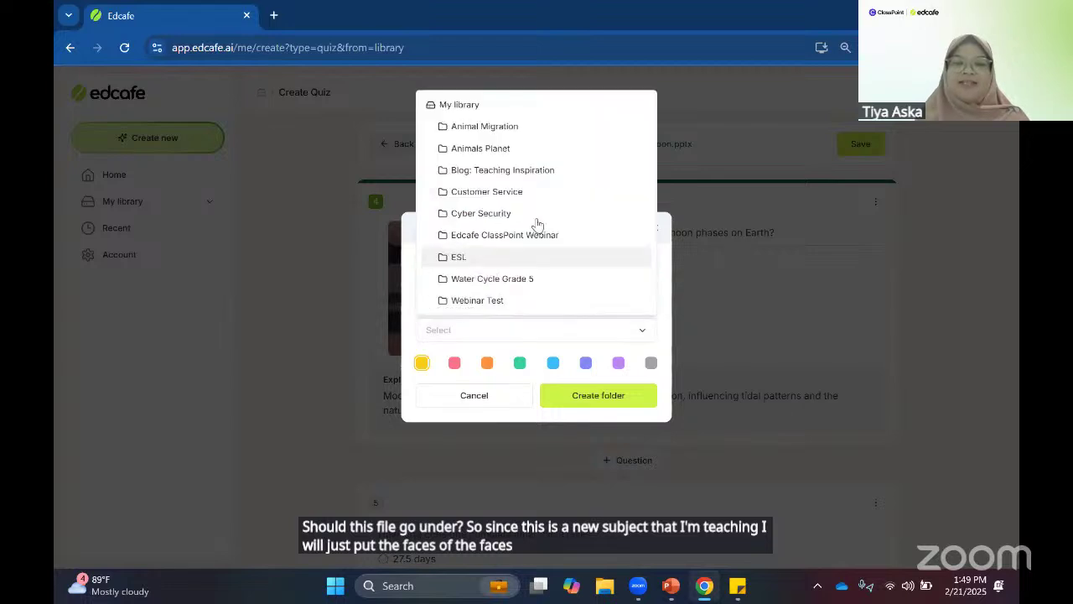
click(499, 113)
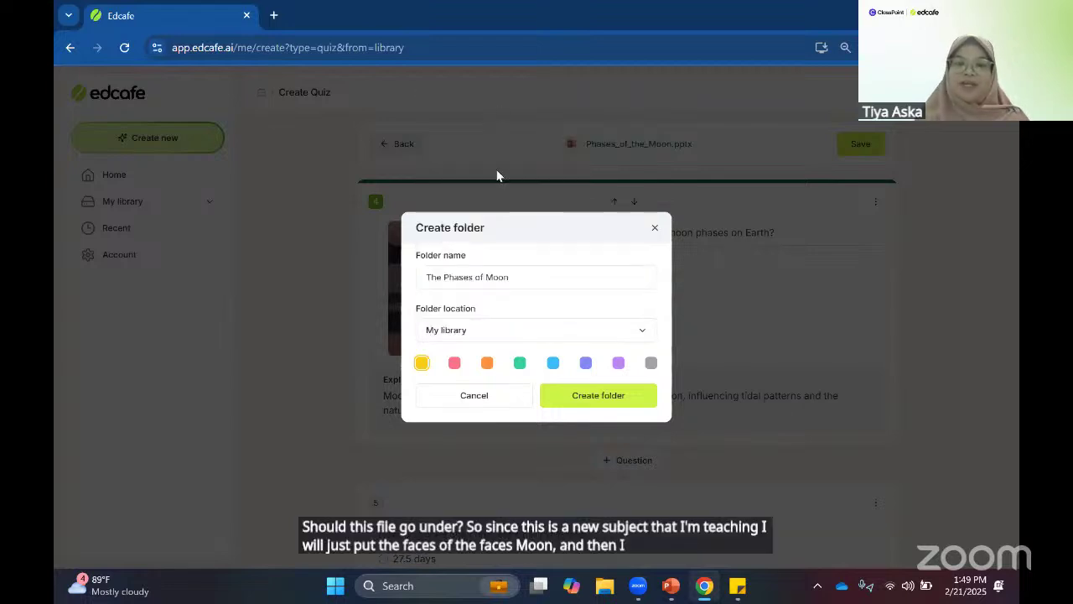
click(603, 401)
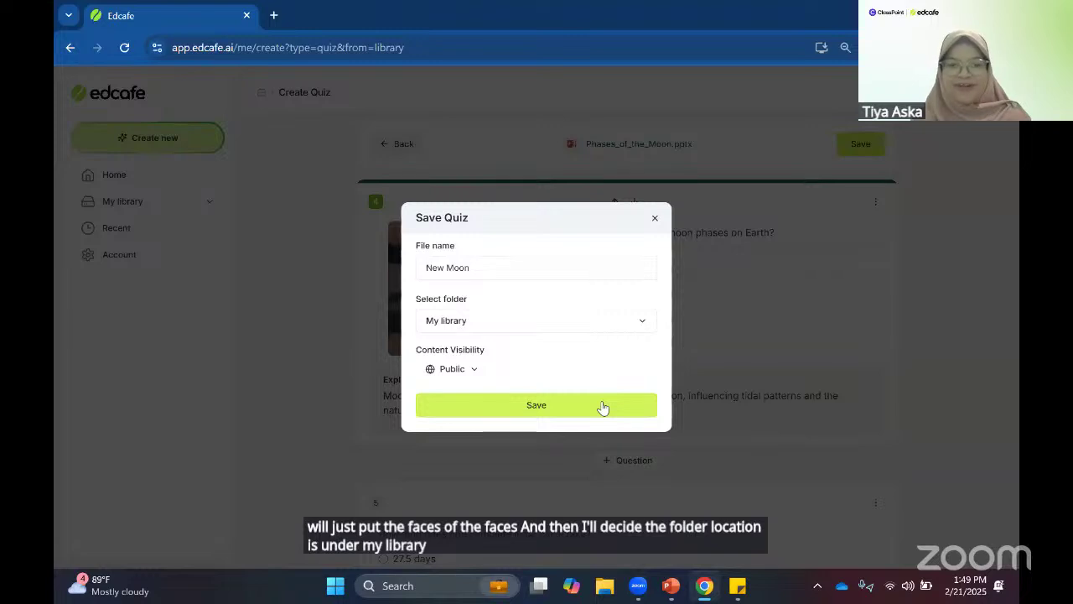
click(602, 404)
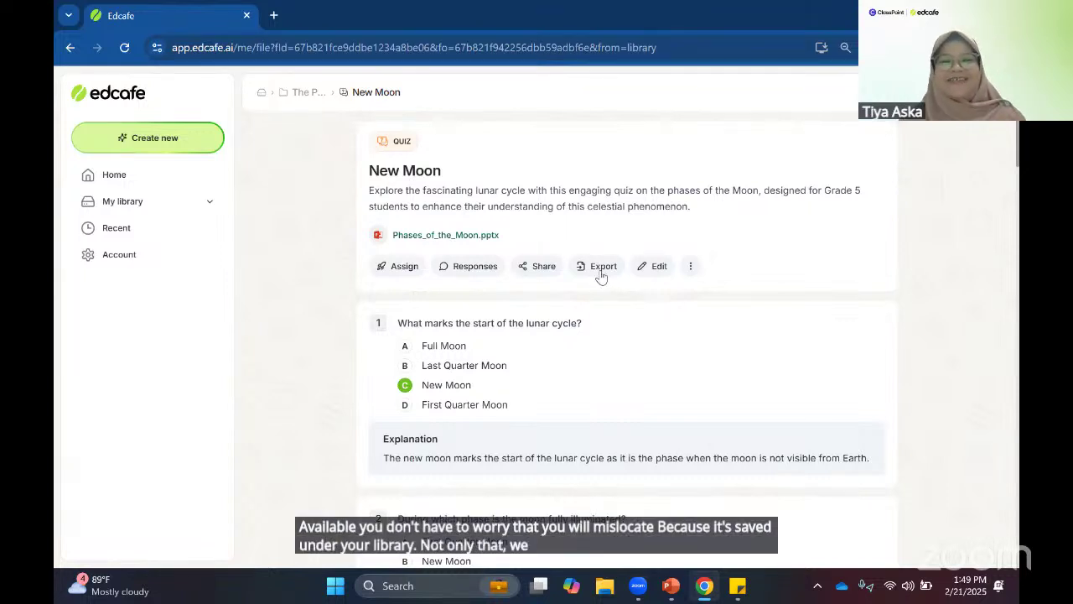
click(399, 270)
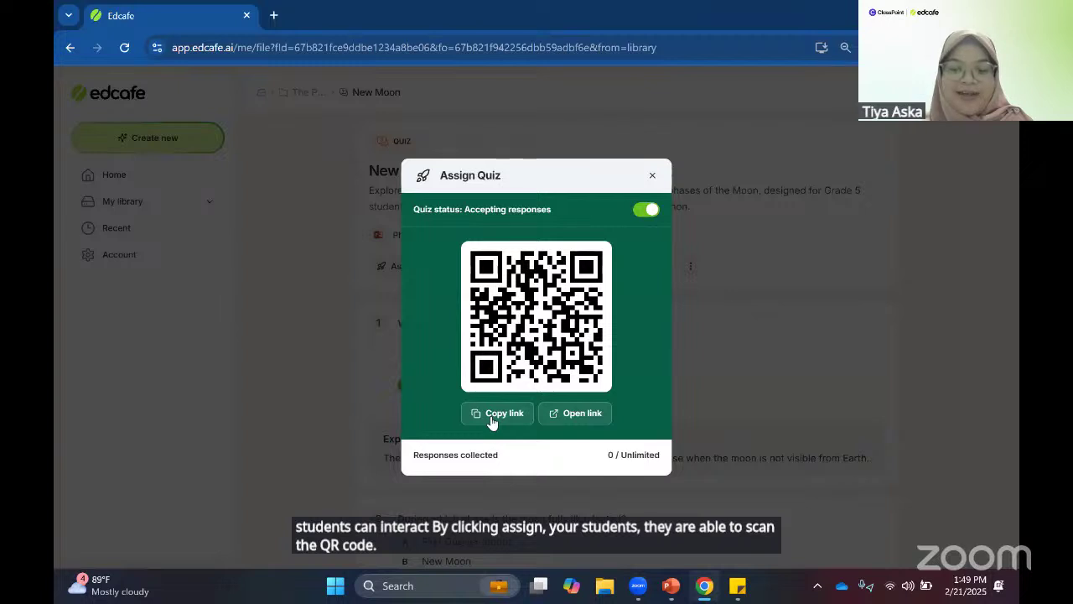
click(644, 213)
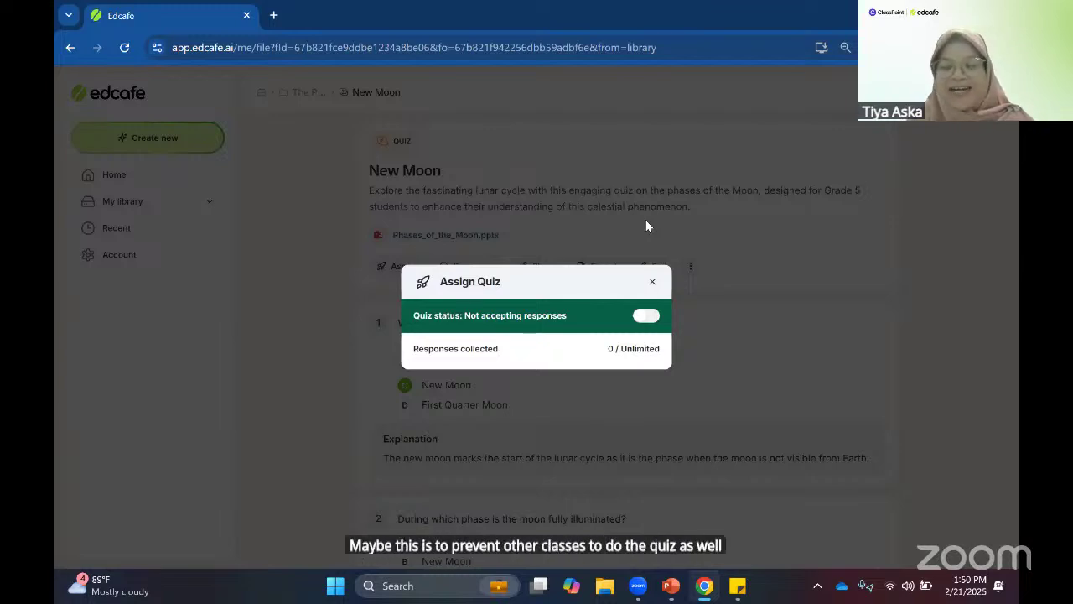
click(645, 315)
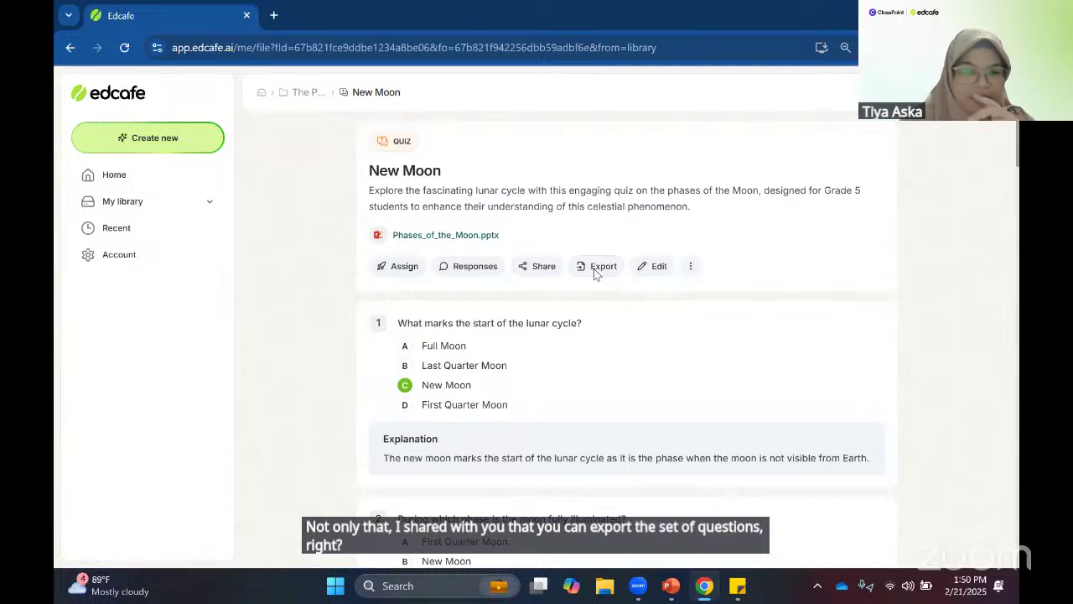
- Export the New Moon quiz as a PDF and open the downloaded New Moon.pdf
click(595, 267)
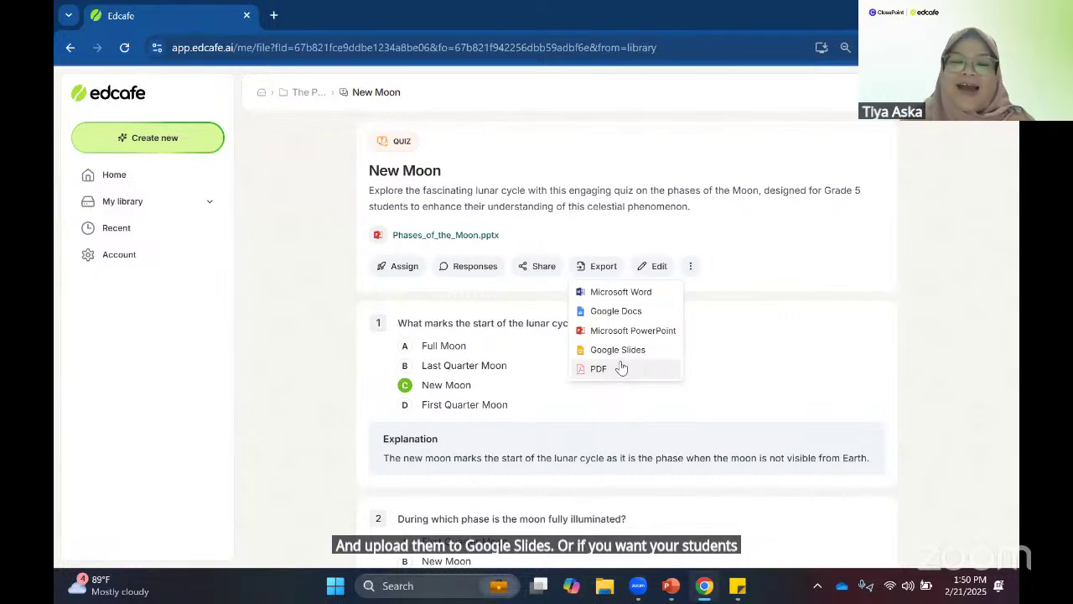
click(620, 367)
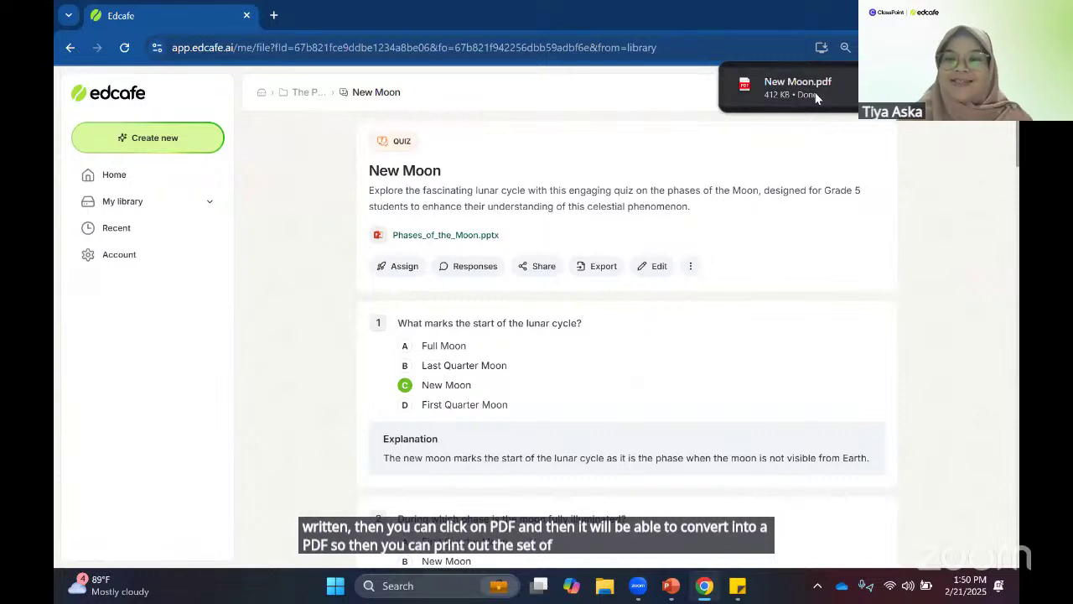
click(801, 88)
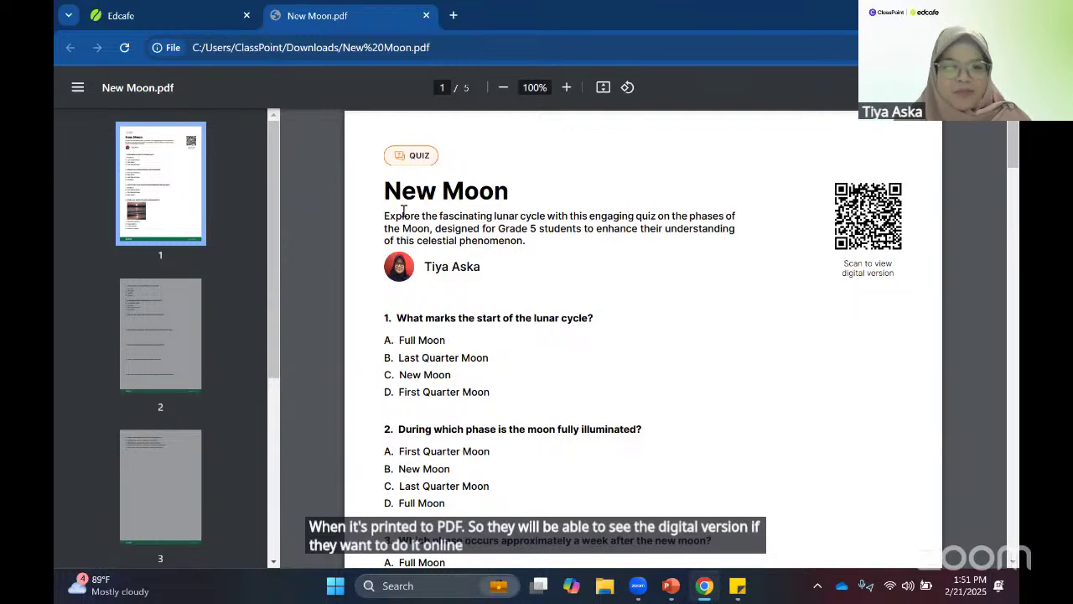
- Scroll through New Moon.pdf down to the answer key pages, then switch back to the Edcafe tab
scroll(496, 241, down, 3)
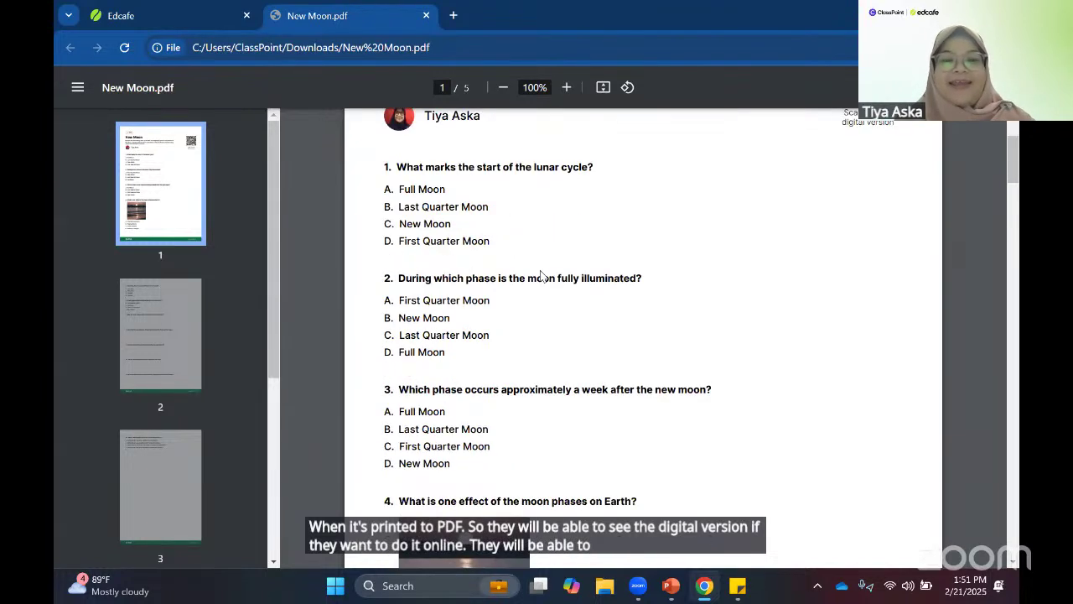
scroll(506, 278, down, 9)
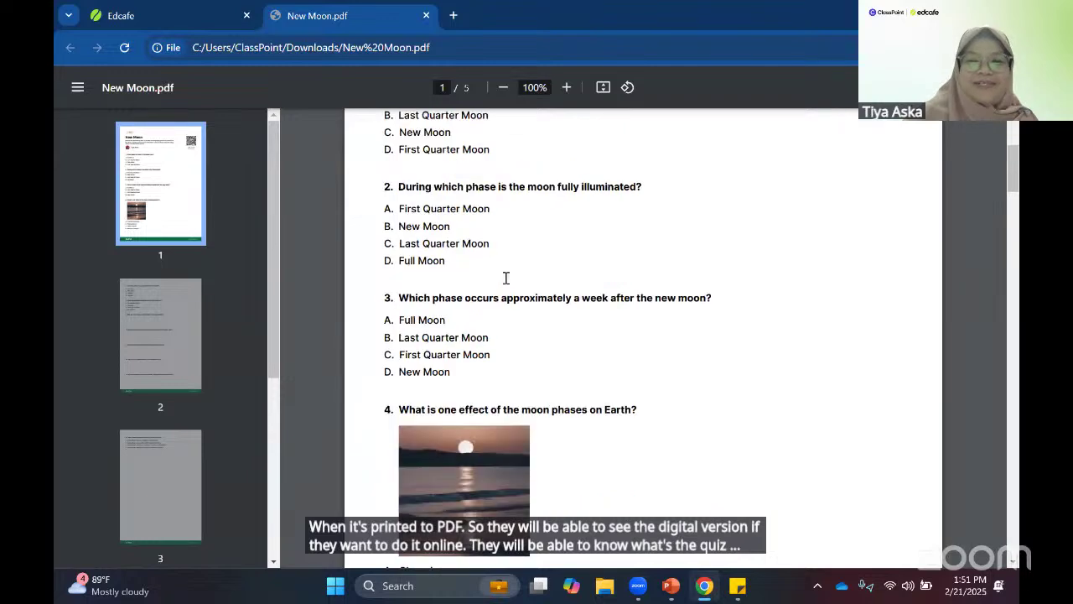
scroll(505, 278, down, 15)
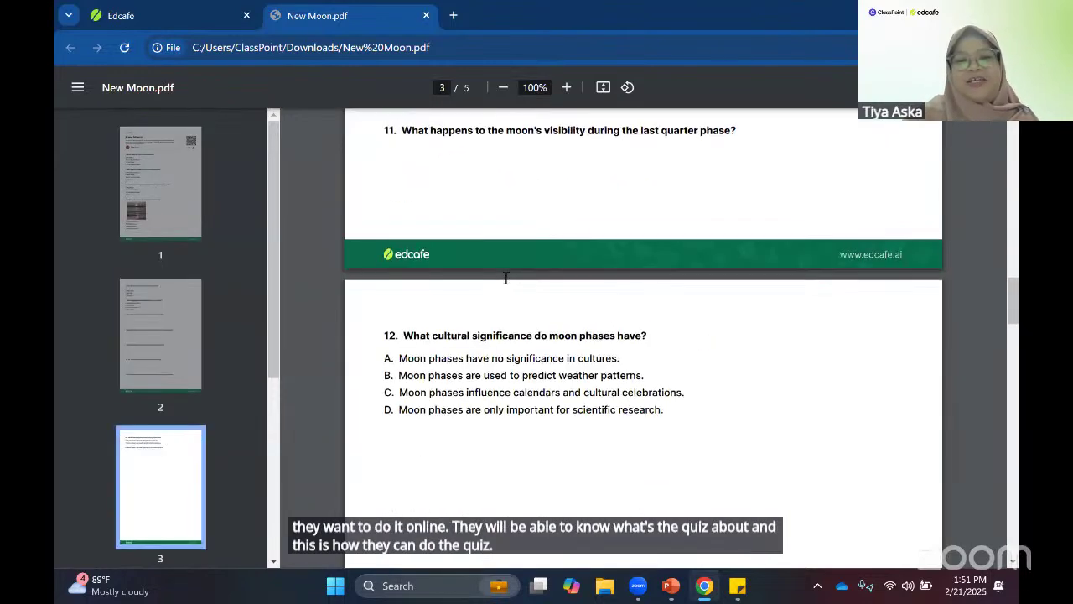
scroll(505, 278, down, 7)
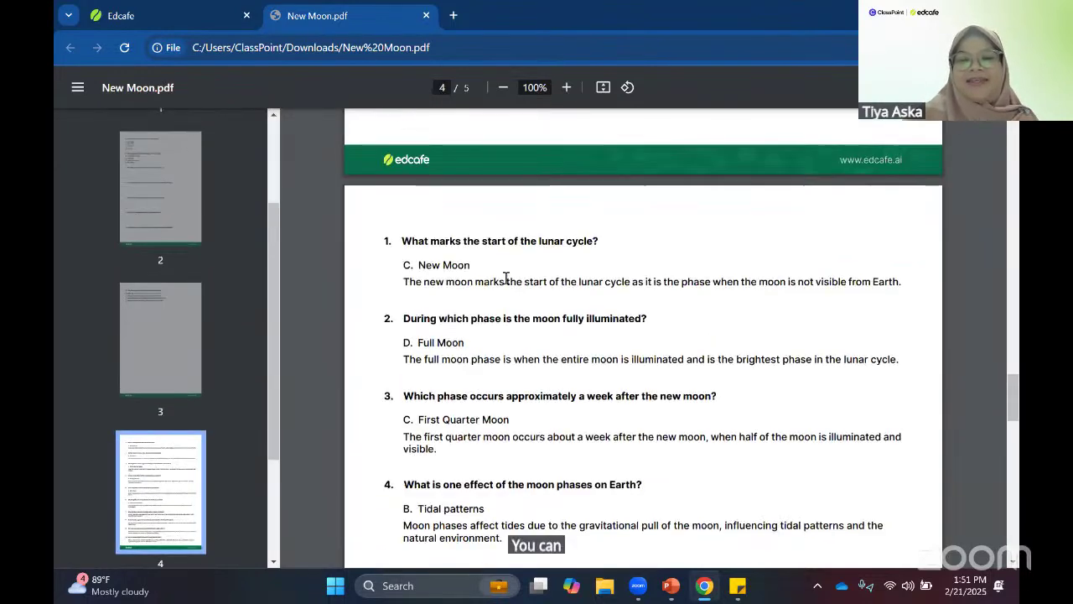
scroll(588, 341, down, 1)
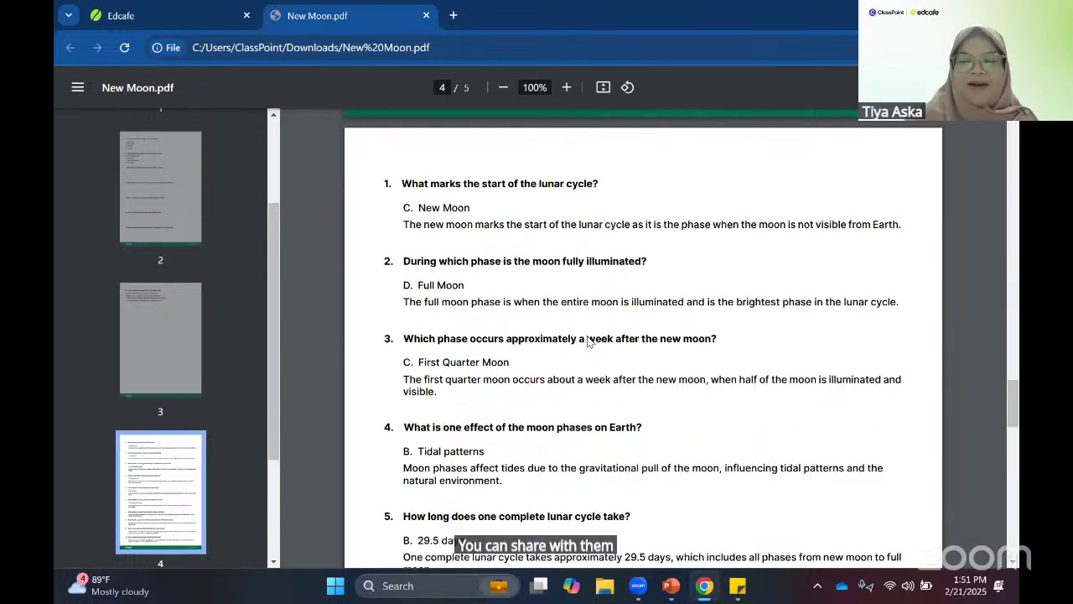
scroll(588, 342, up, 4)
scroll(590, 343, down, 7)
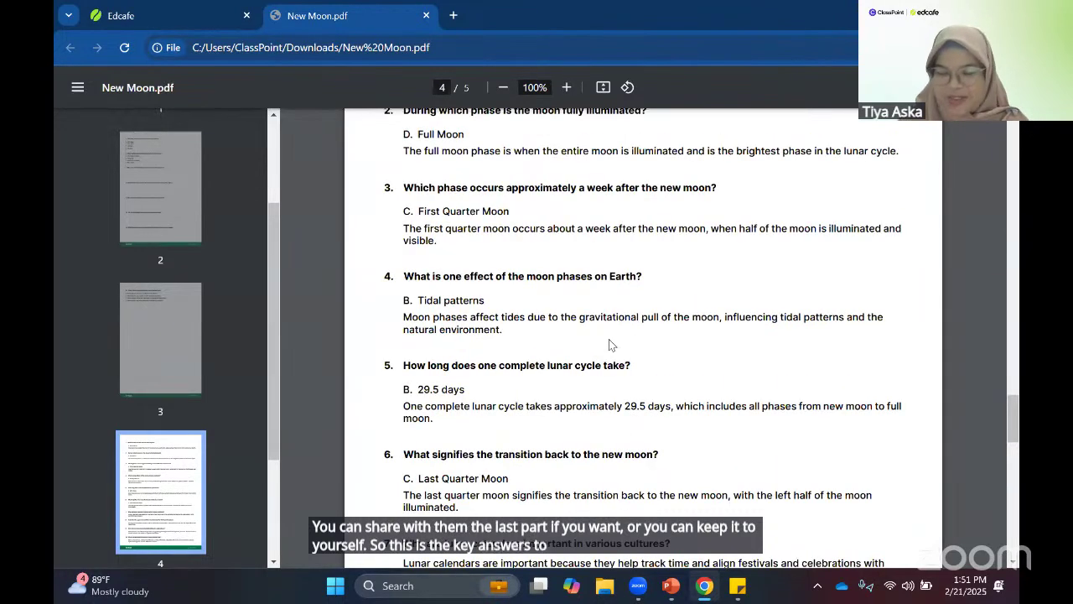
scroll(626, 145, up, 8)
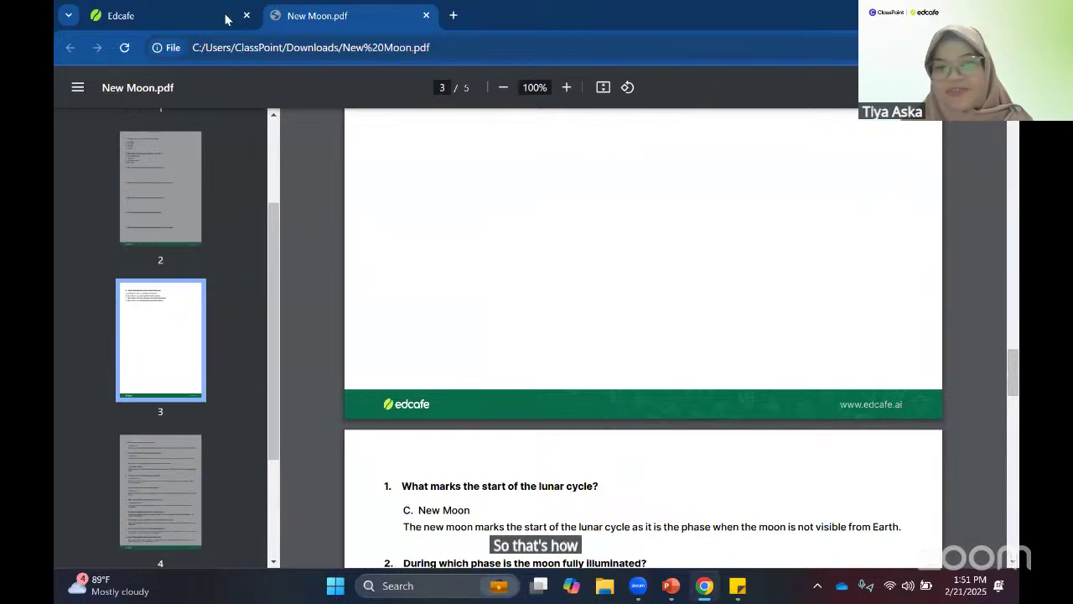
key(ctrl+Tab)
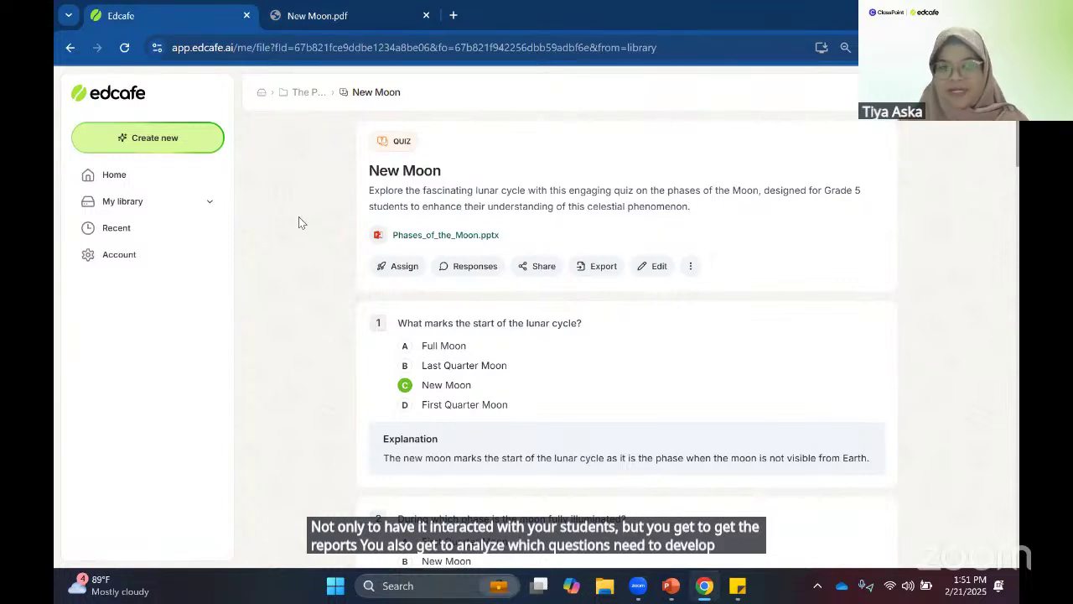
- Start a new standard Quiz, switch its source from Text to Webpage, then reopen the Create new chooser
click(181, 143)
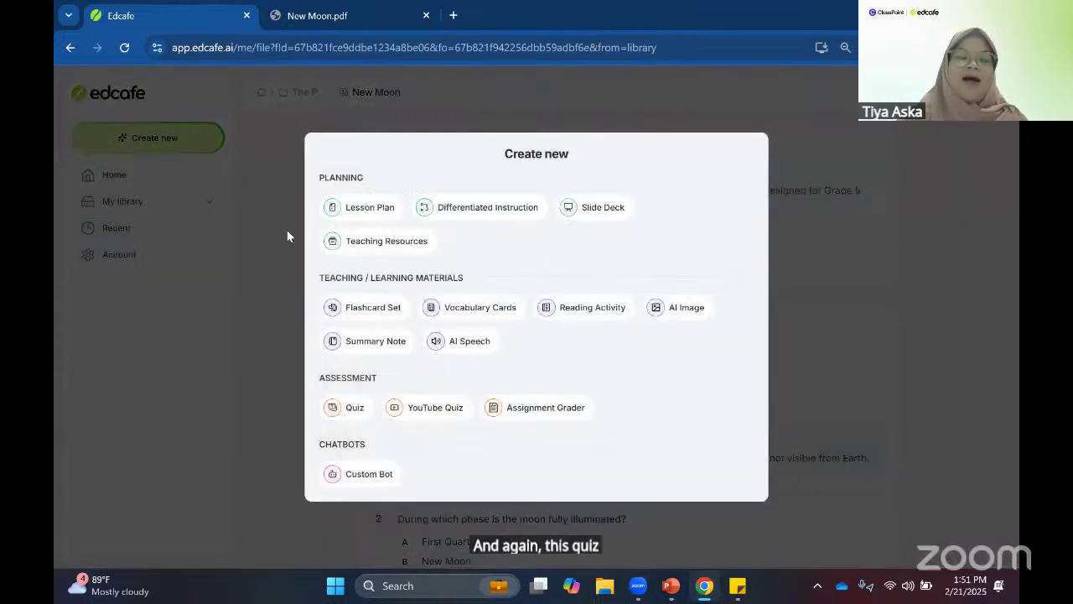
click(353, 408)
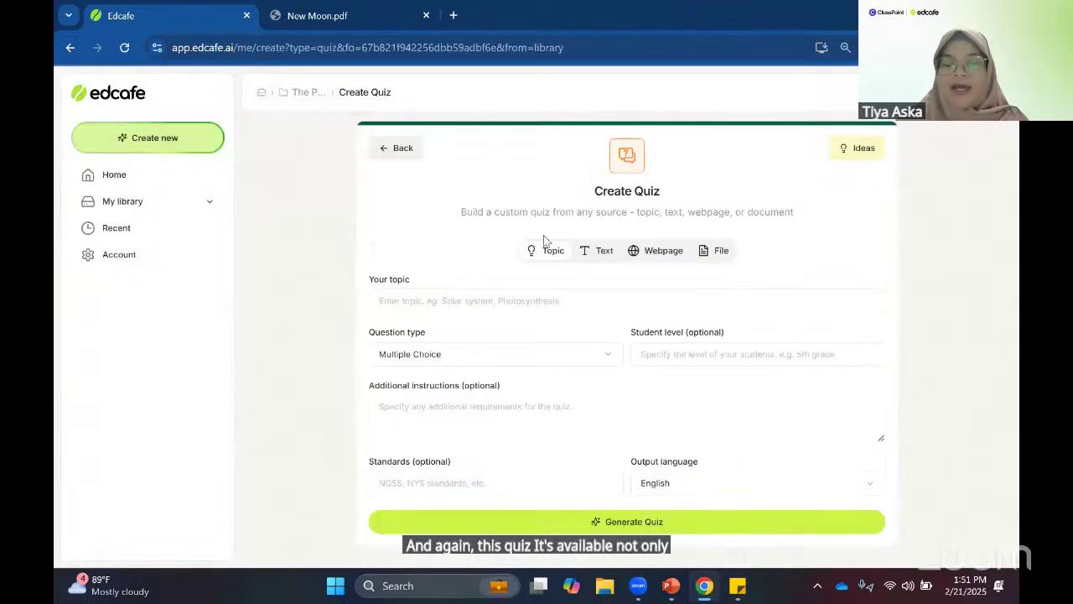
click(599, 251)
click(647, 251)
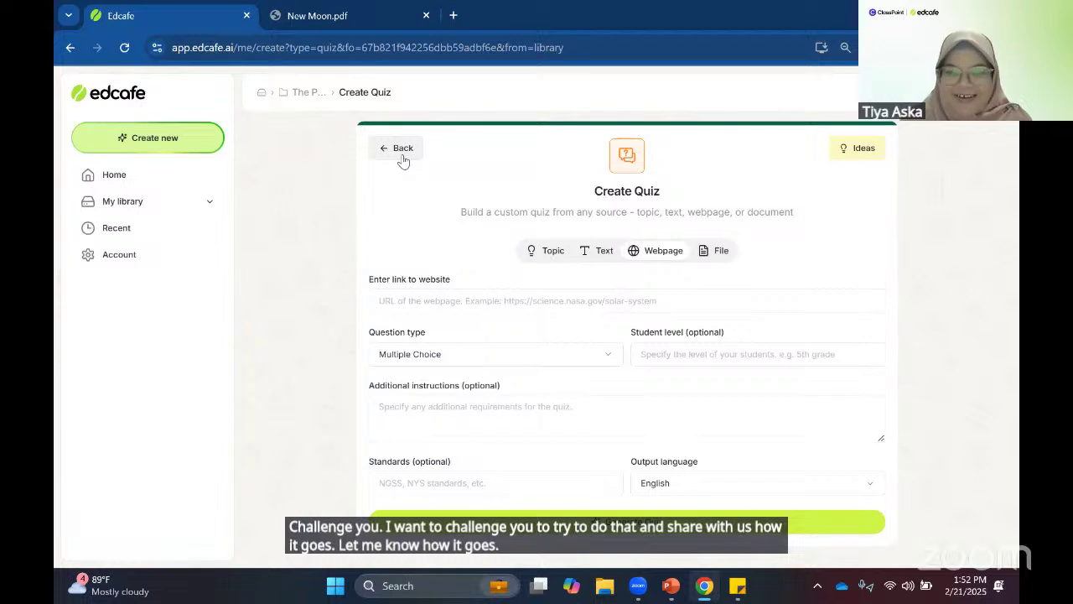
click(154, 141)
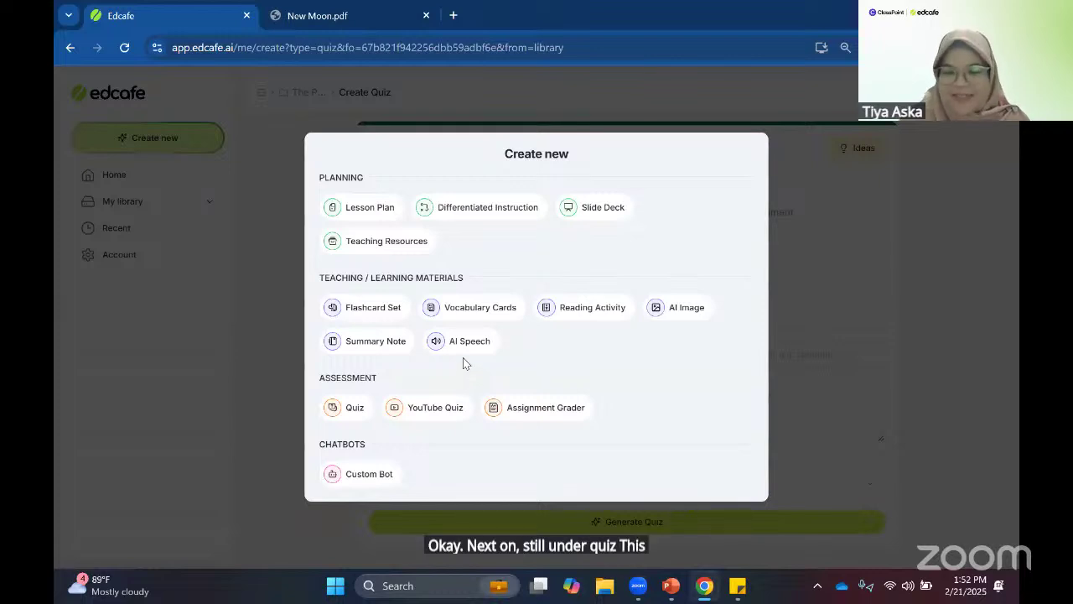
- Choose YouTube Quiz as the new resource, then open a blank Chrome tab
click(431, 408)
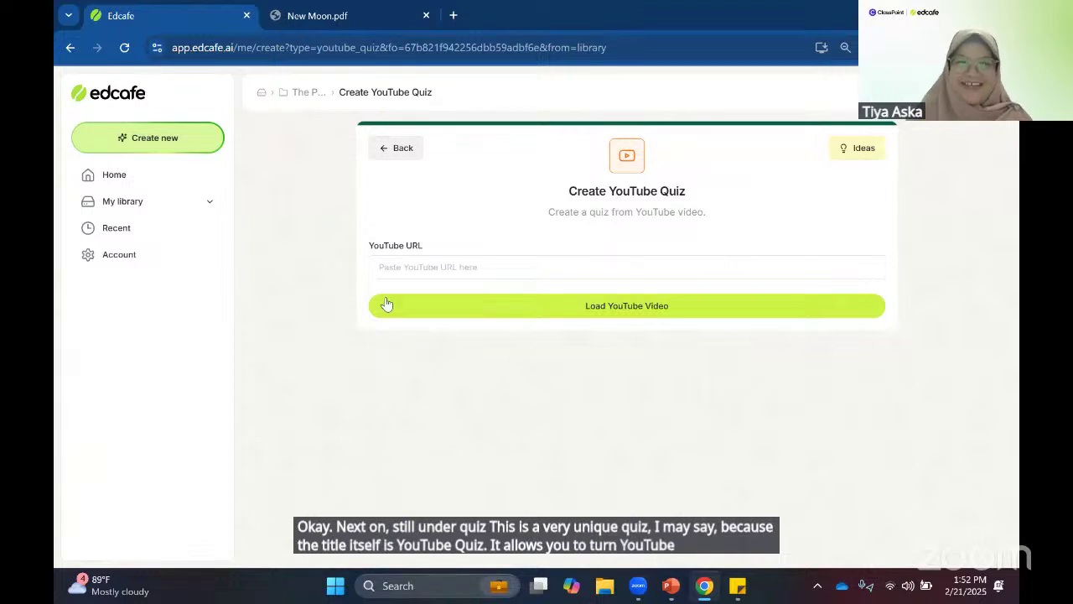
click(453, 15)
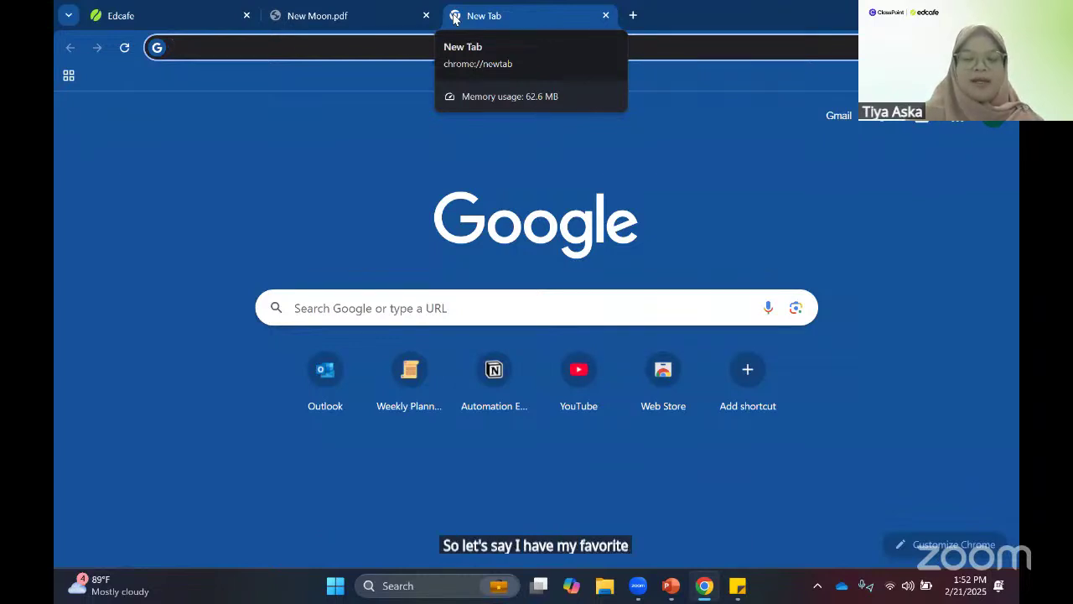
- Search 'purs' in the address bar and open the 'Learn English By Movies – The Pursuit Of Happyness' video
text(purs)
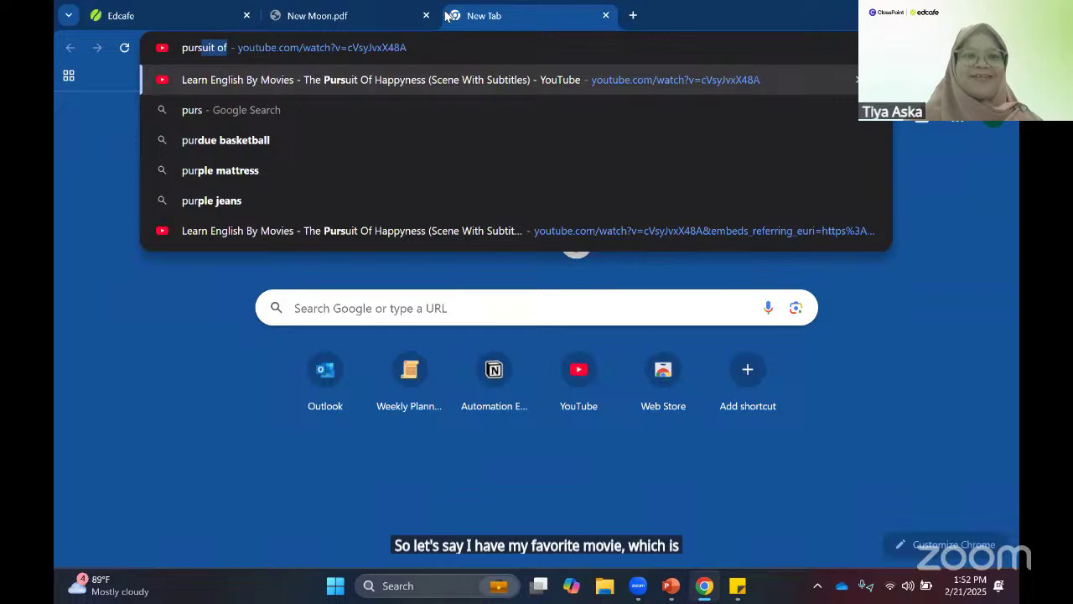
click(495, 292)
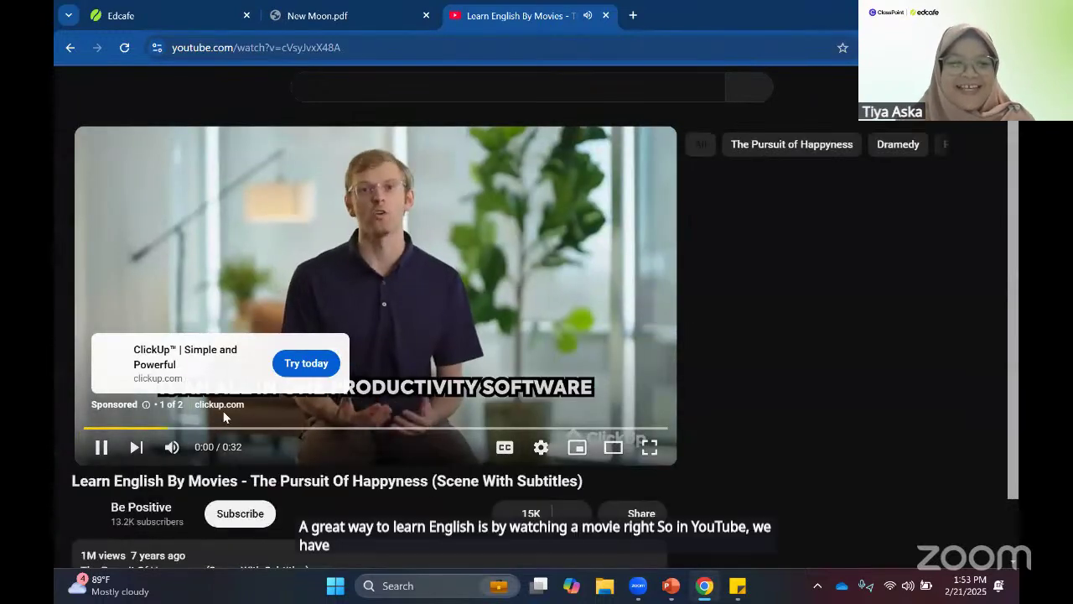
- Get past the YouTube ad by pausing, muting and skipping it
click(224, 417)
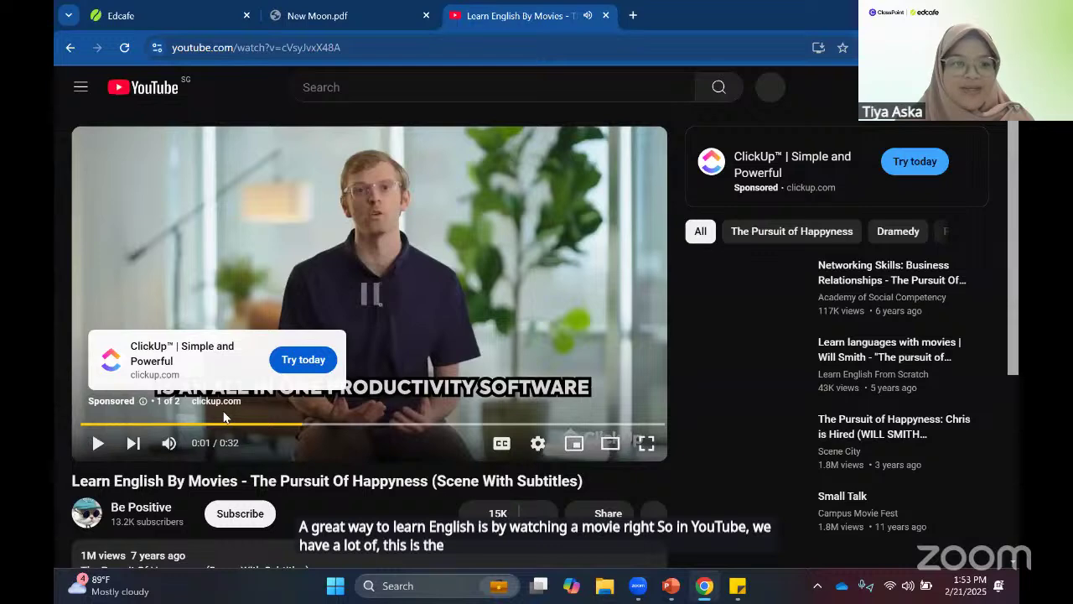
click(520, 378)
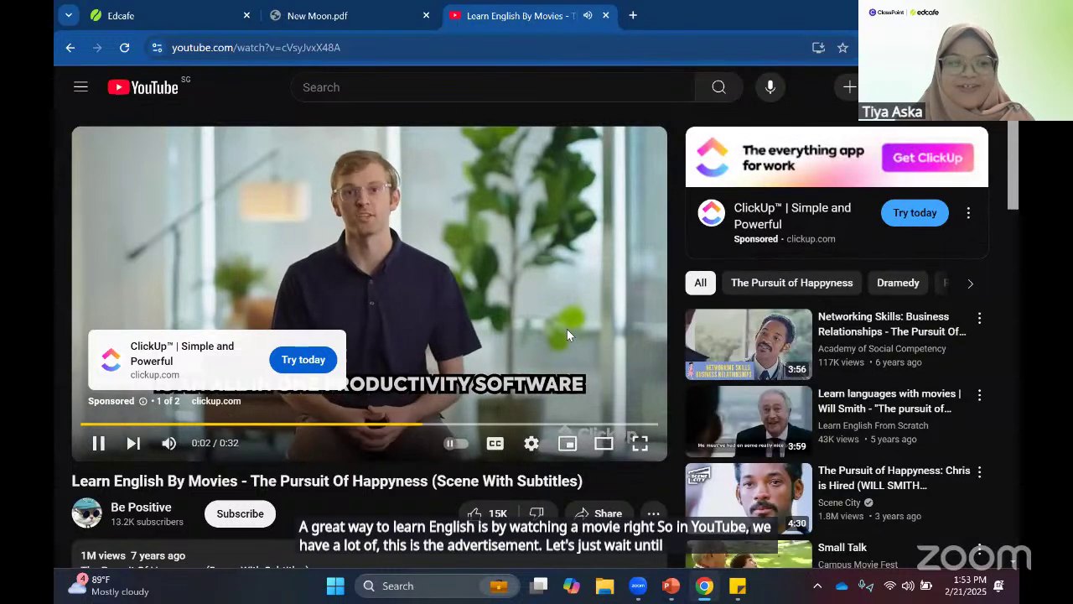
click(168, 446)
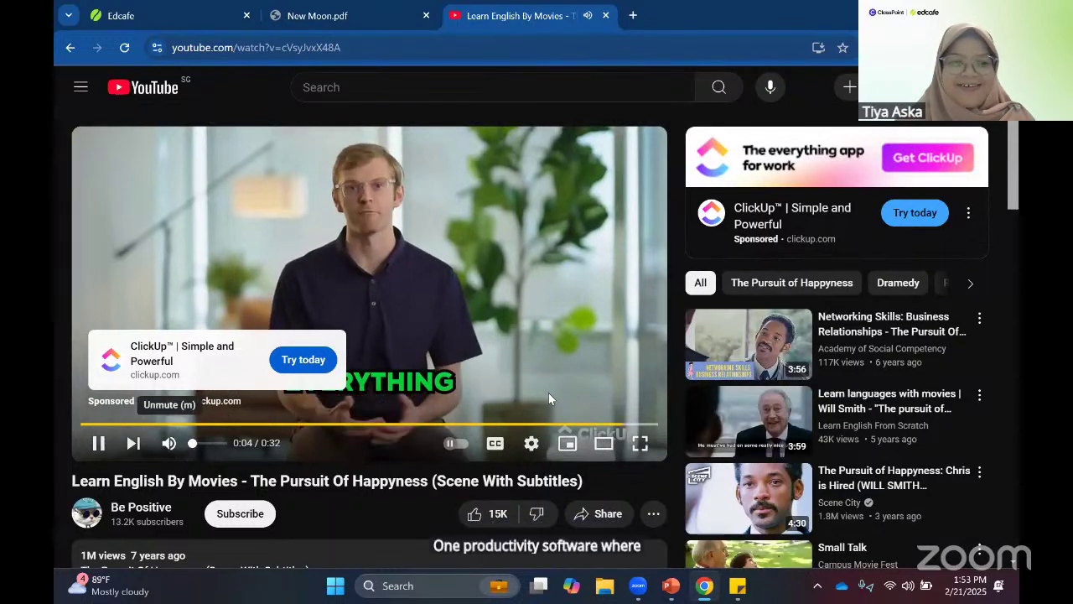
click(615, 383)
- Unmute and preview the clip full screen, leave it paused at 0:09, and select its URL
click(230, 378)
click(169, 443)
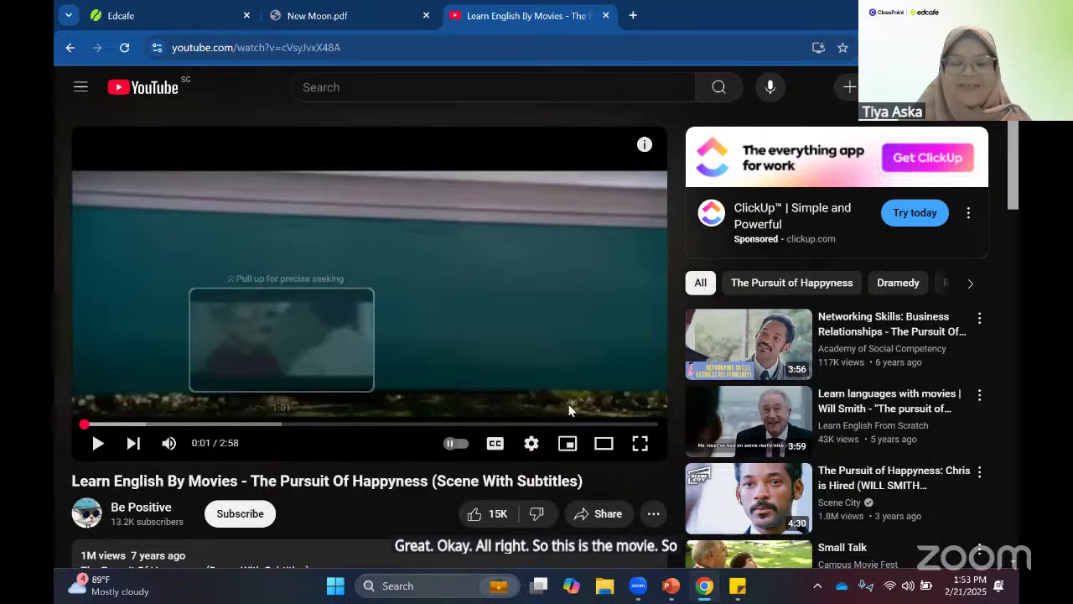
click(641, 444)
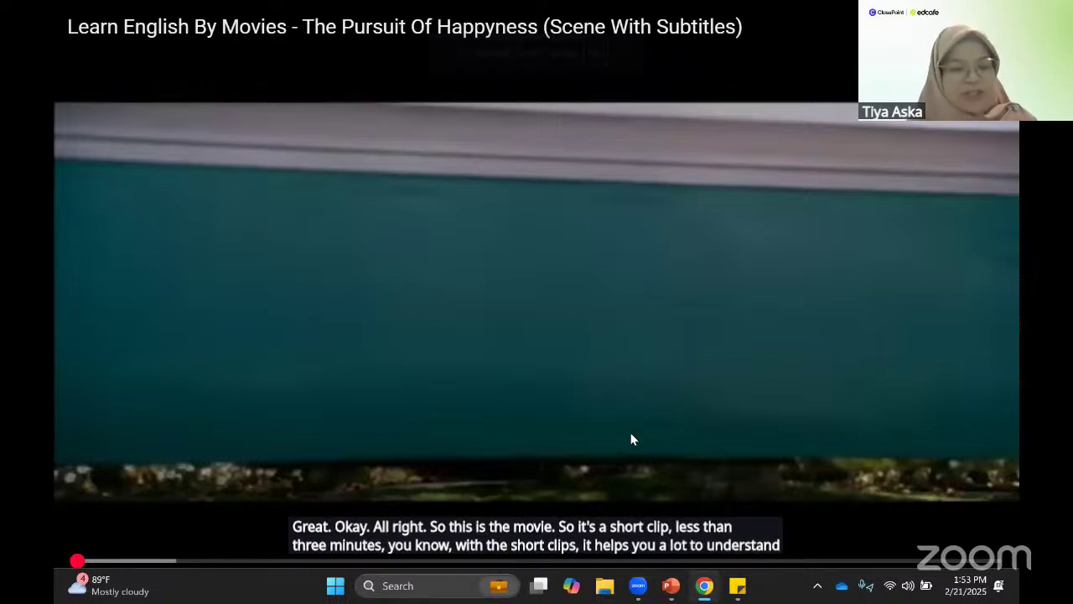
click(646, 401)
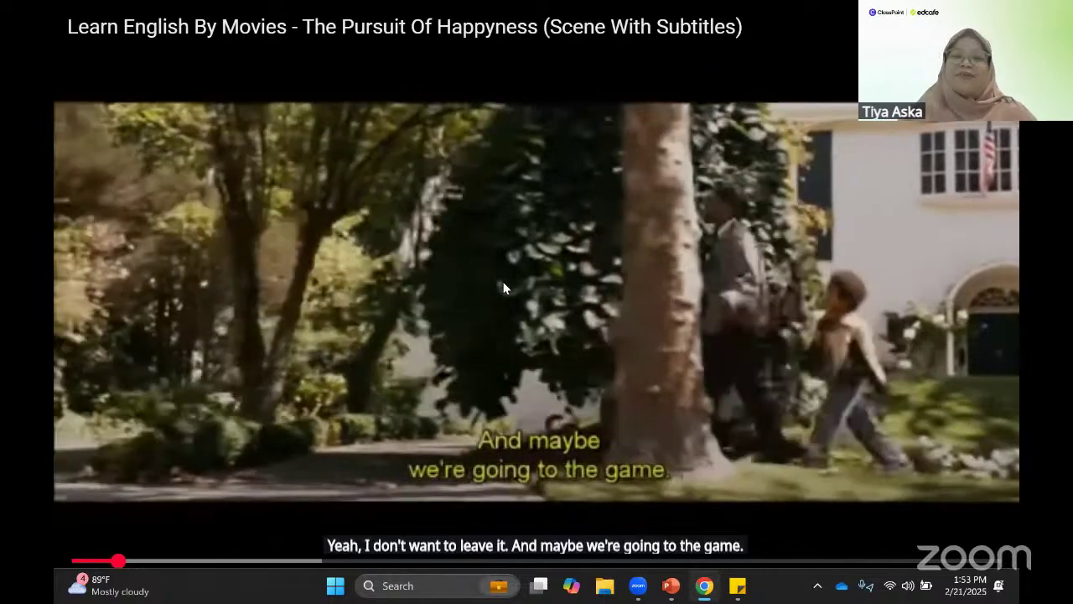
click(503, 283)
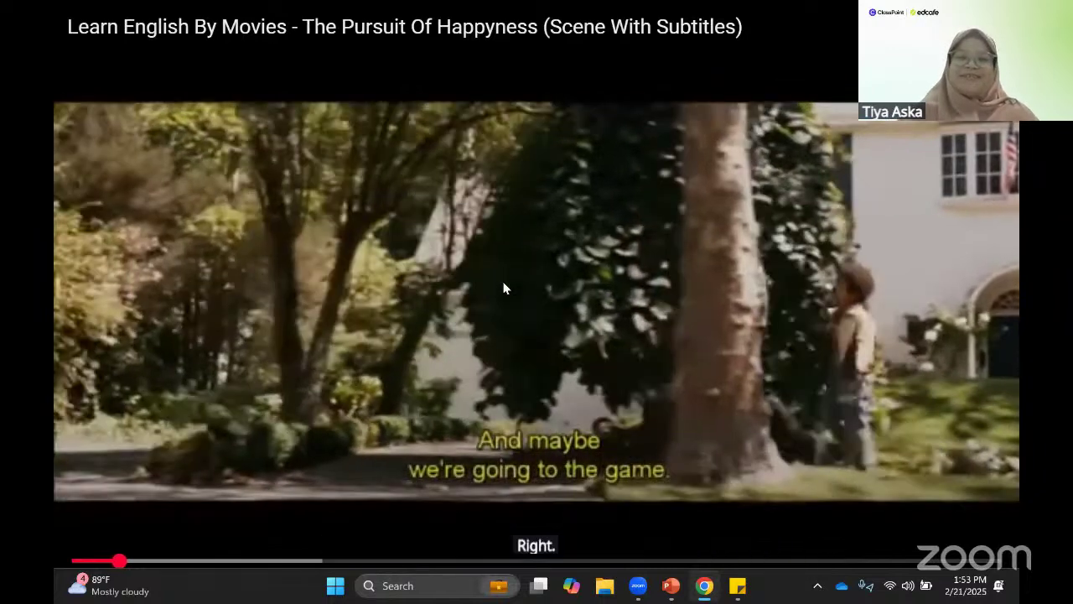
key(Escape)
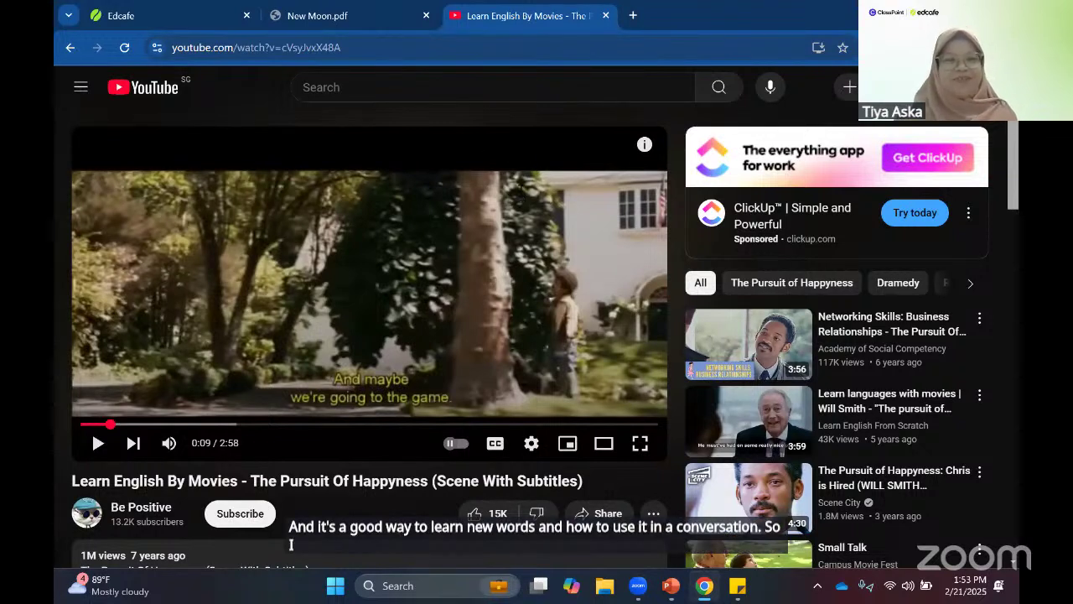
click(402, 49)
key(ctrl+c)
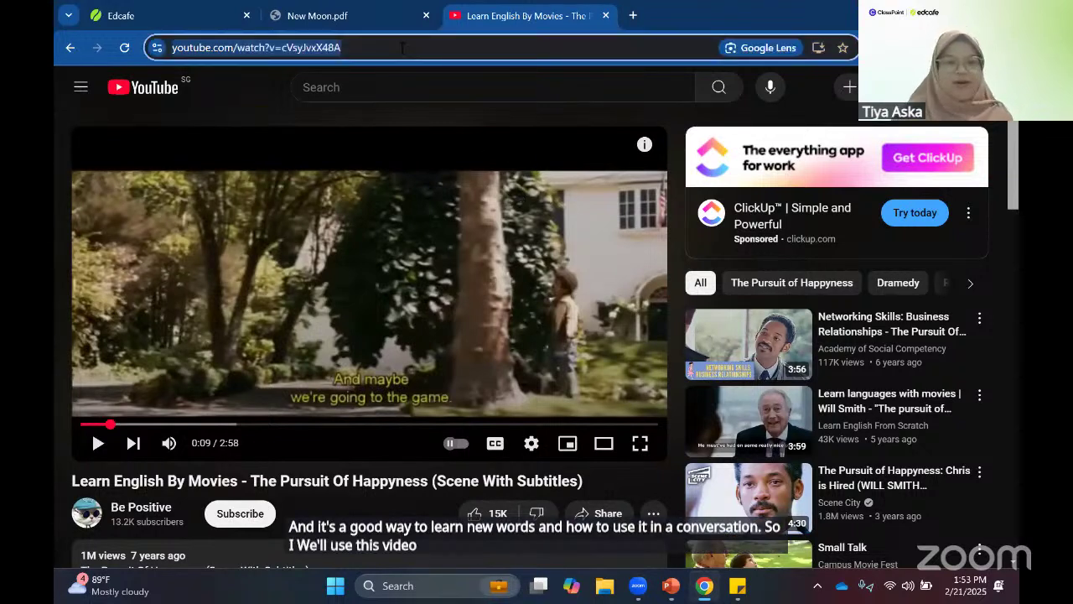
- Paste the Pursuit Of Happyness YouTube link into Edcafe and load the video
click(195, 12)
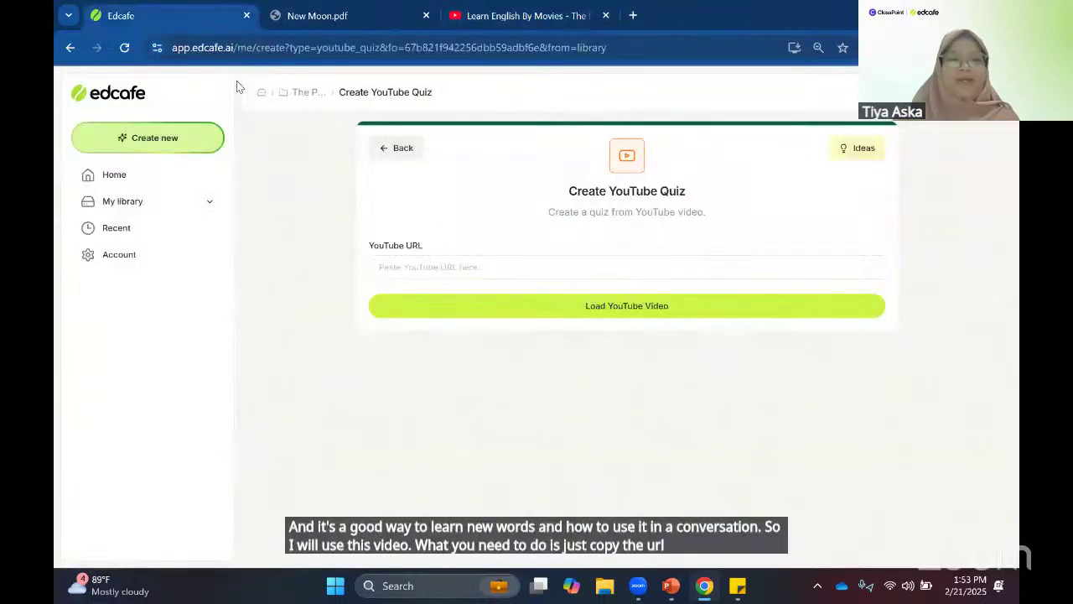
click(424, 268)
key(ctrl+v)
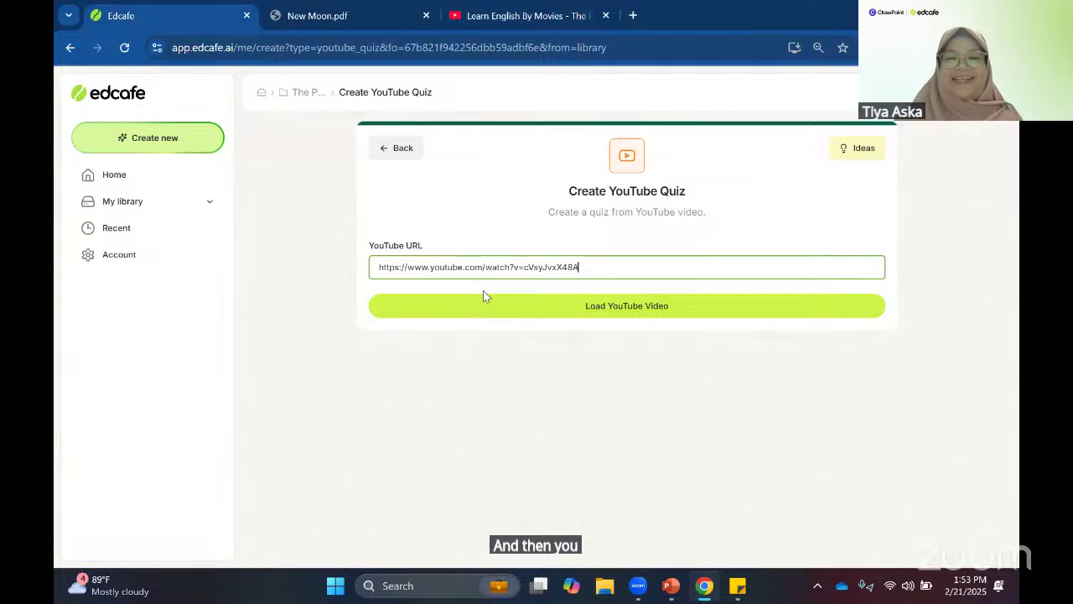
click(481, 305)
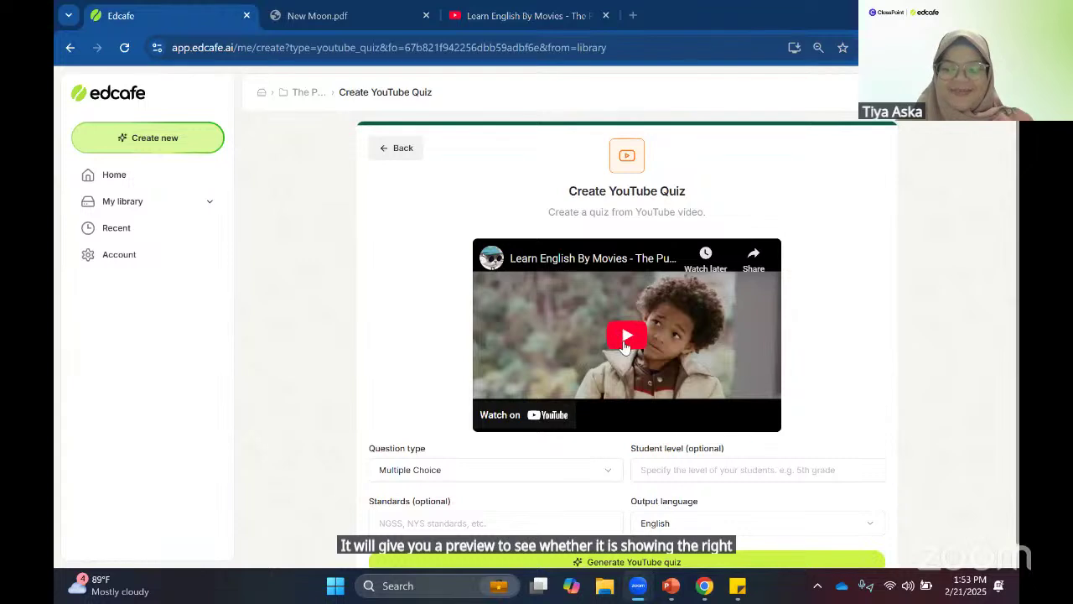
- Set question type to Mixed and student level to Grade 10, then generate the quiz
scroll(456, 421, down, 1)
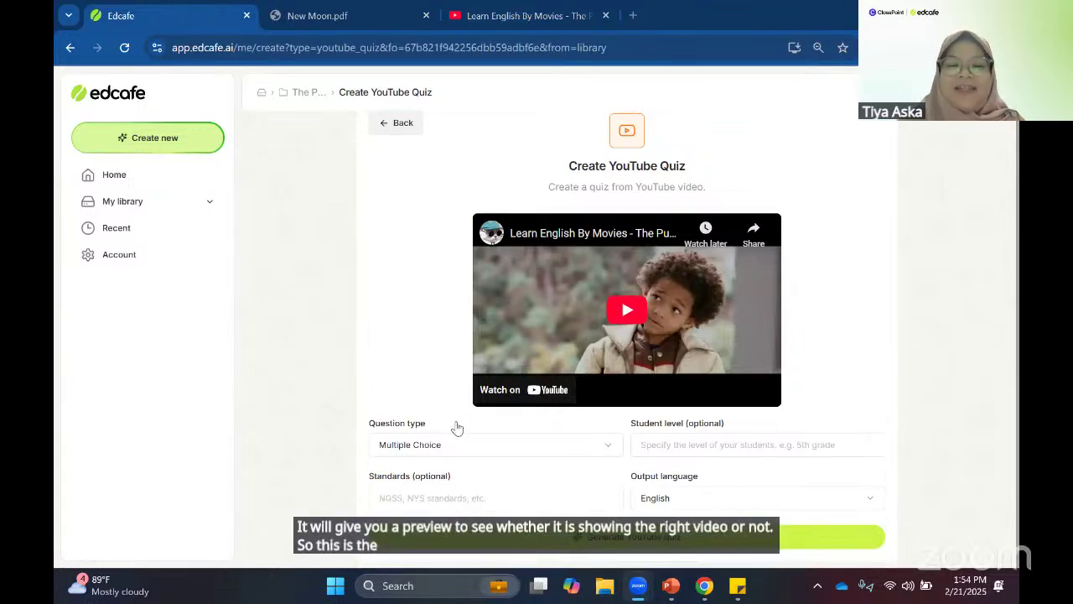
click(443, 444)
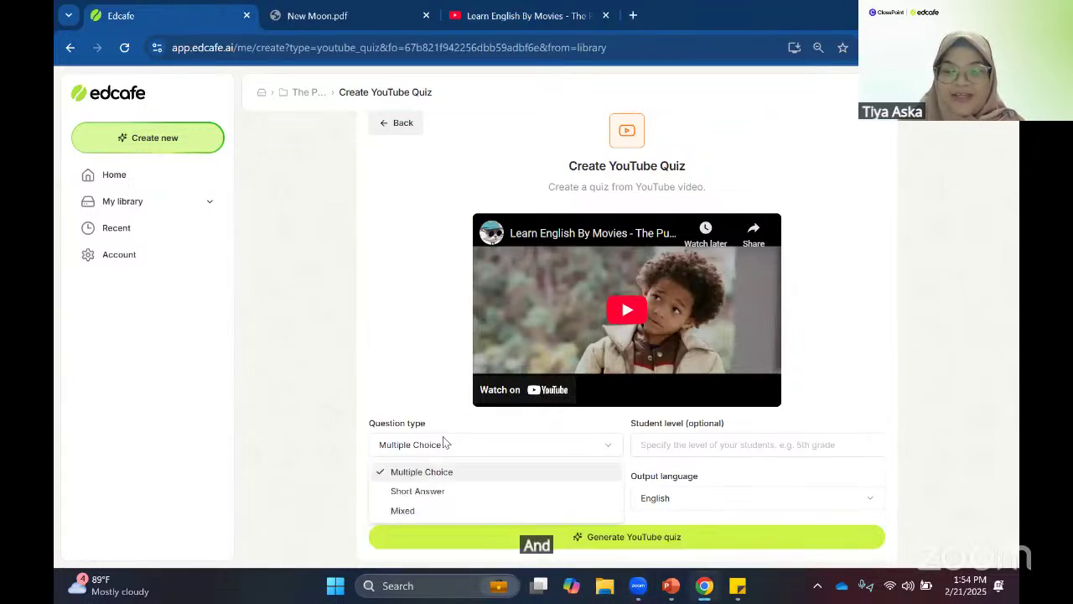
click(431, 505)
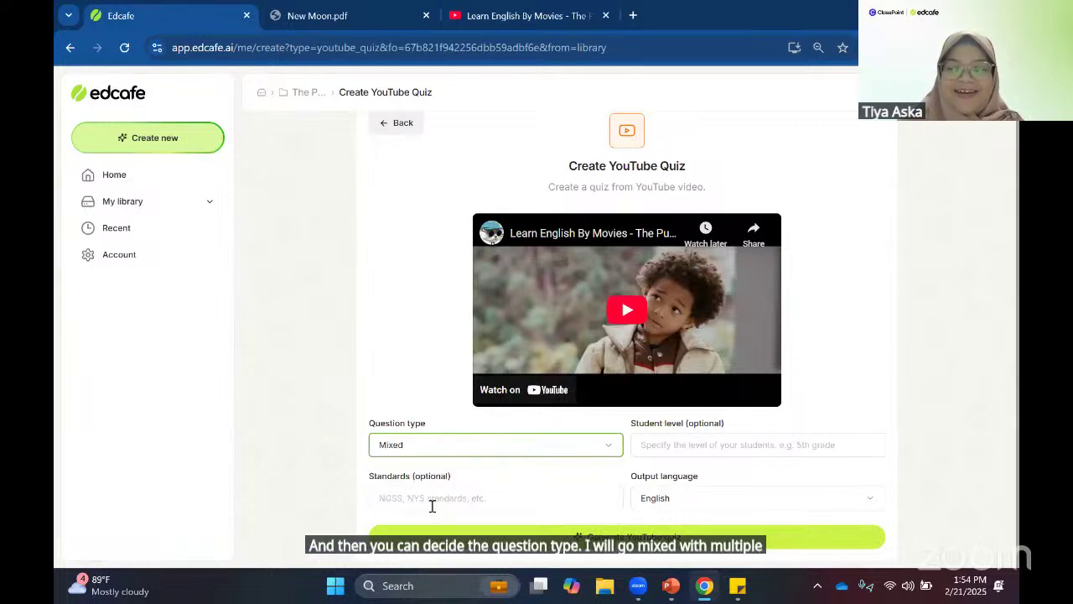
click(682, 445)
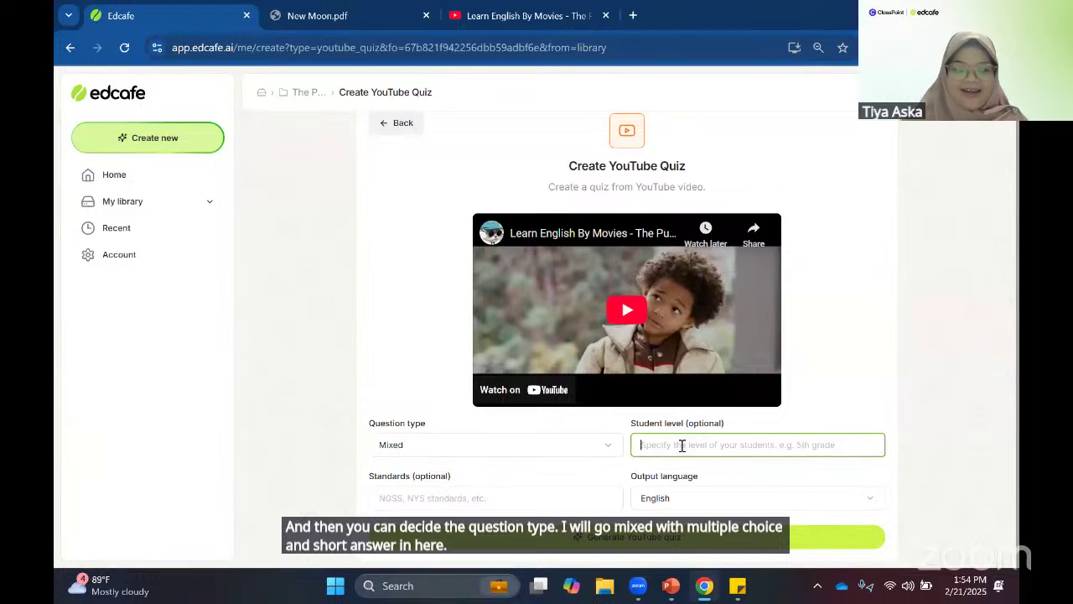
text(Grade 10)
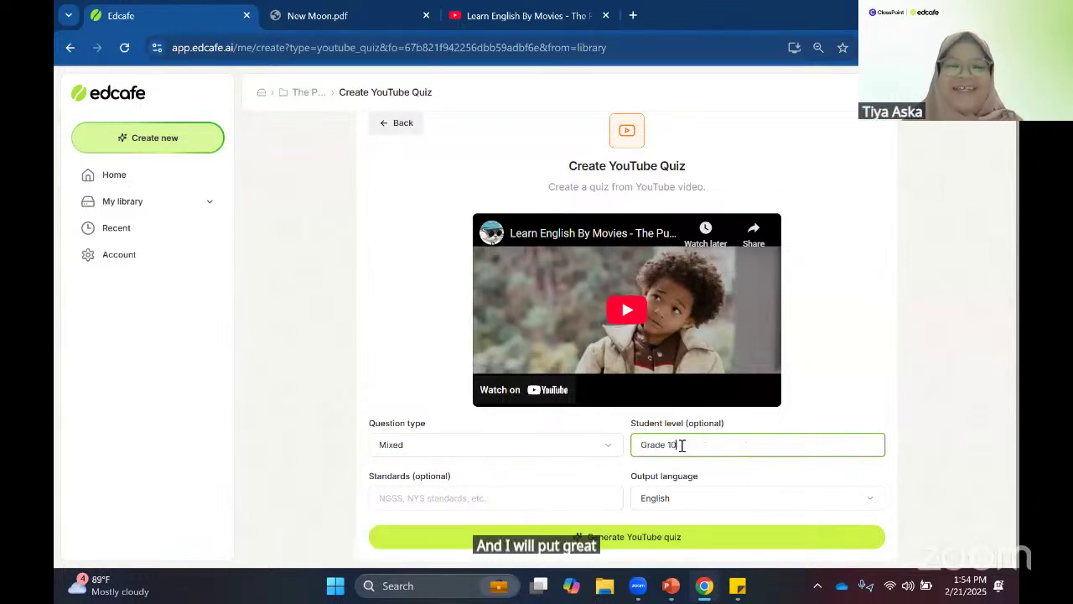
click(672, 538)
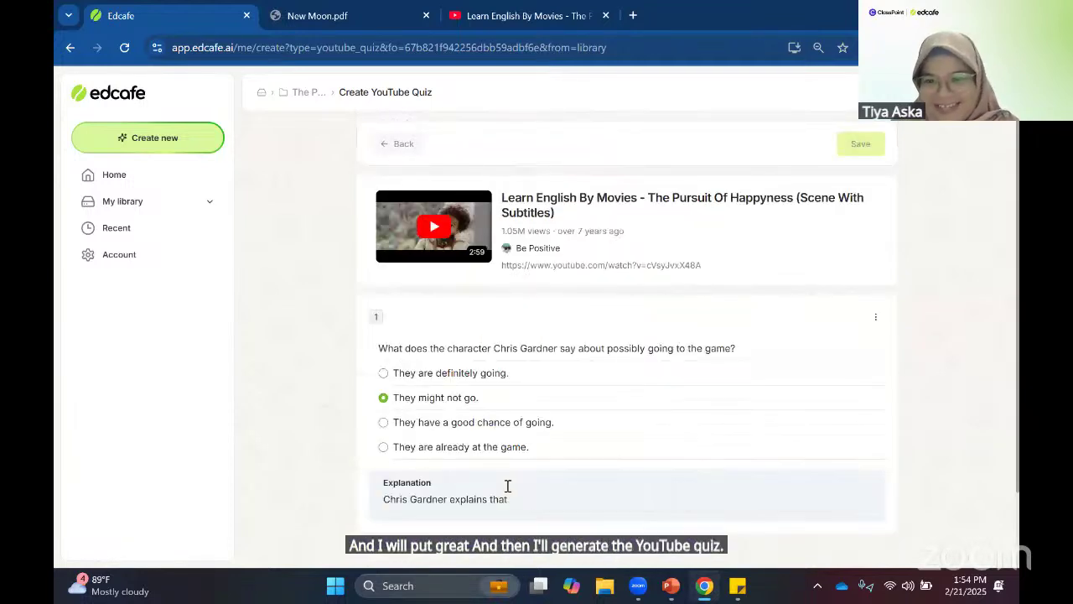
- Name the generated quiz 'Pursuit of happiness' and save it into The Phases of Moon folder
scroll(334, 302, down, 2)
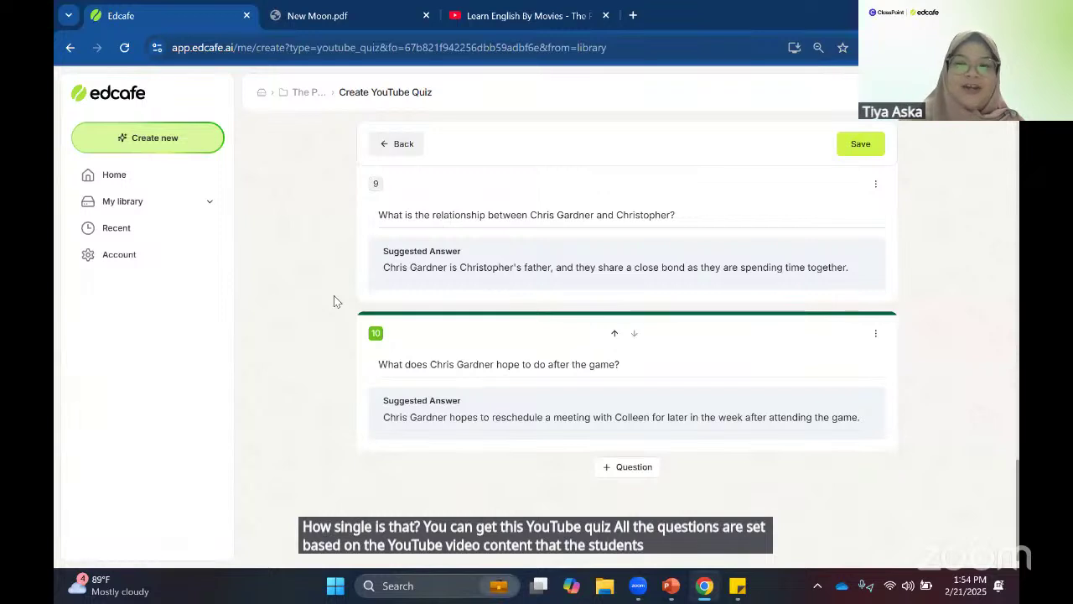
click(861, 144)
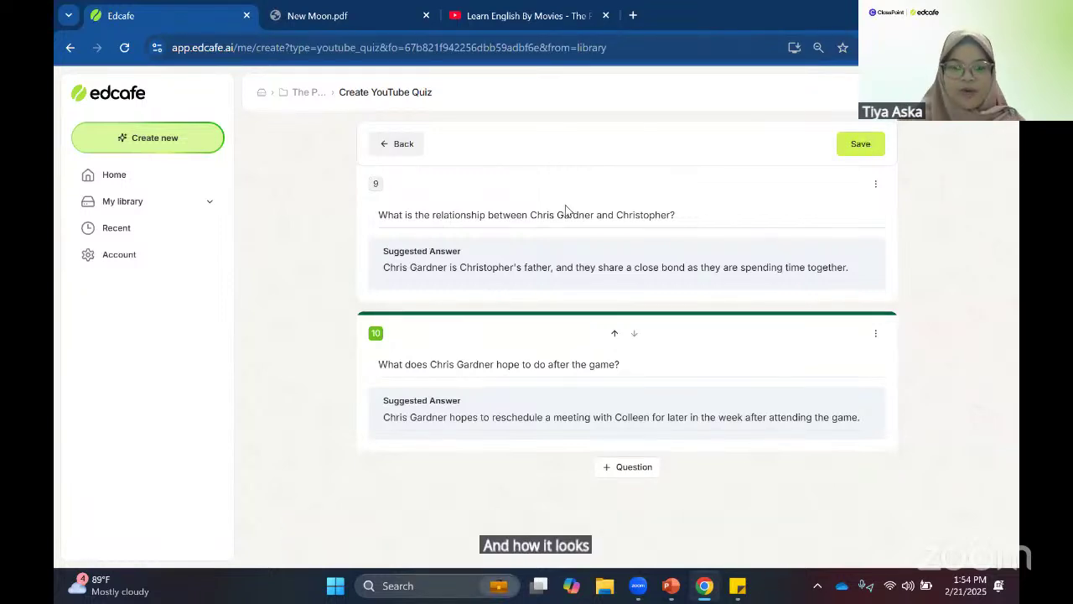
text(Pu)
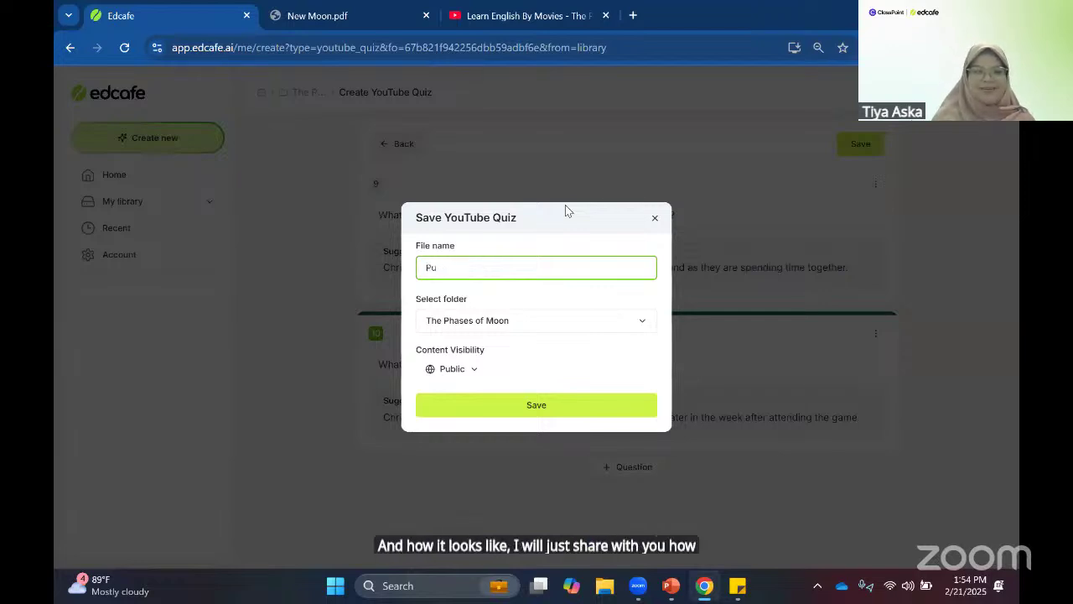
text(rsui)
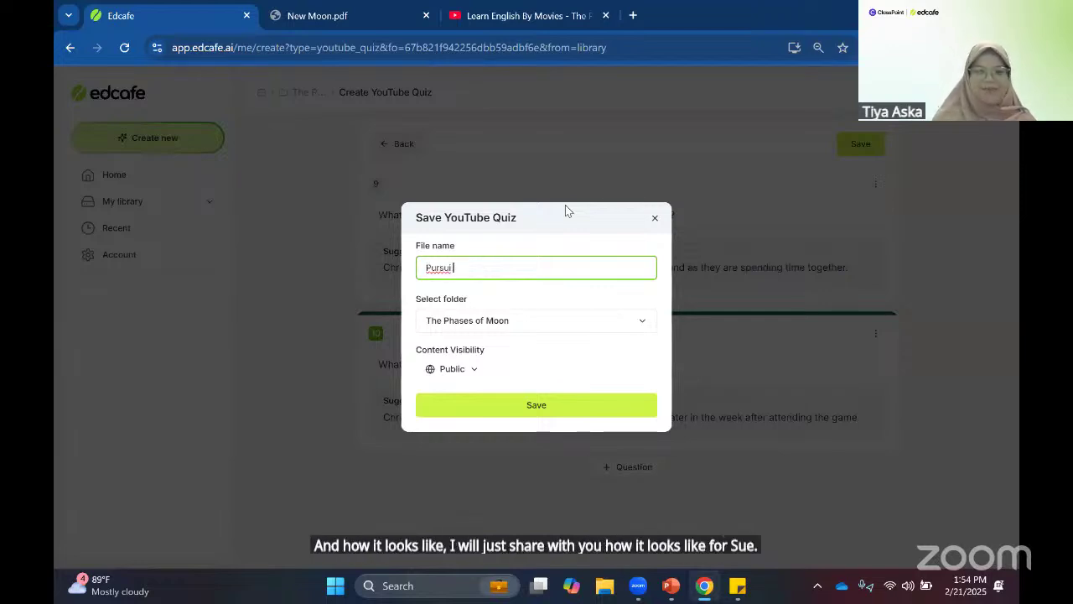
text(t of hap)
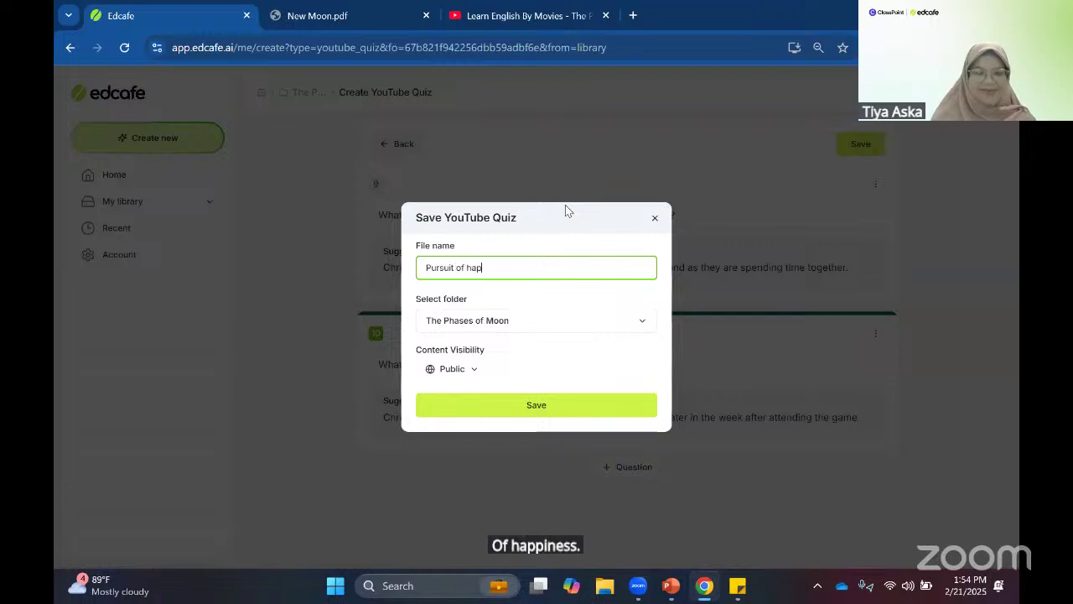
text(piness)
click(510, 319)
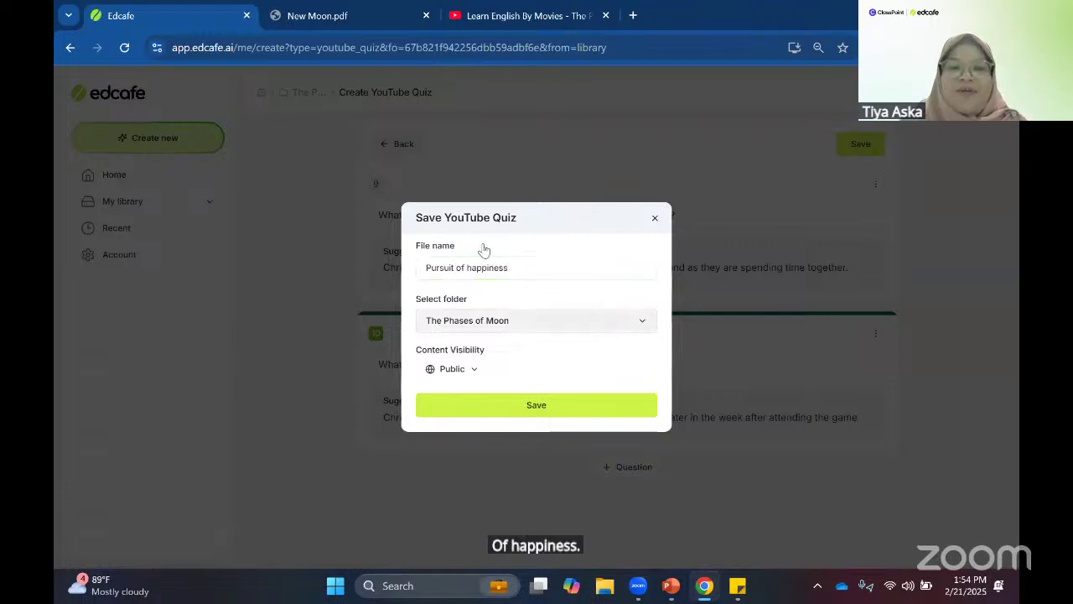
click(491, 258)
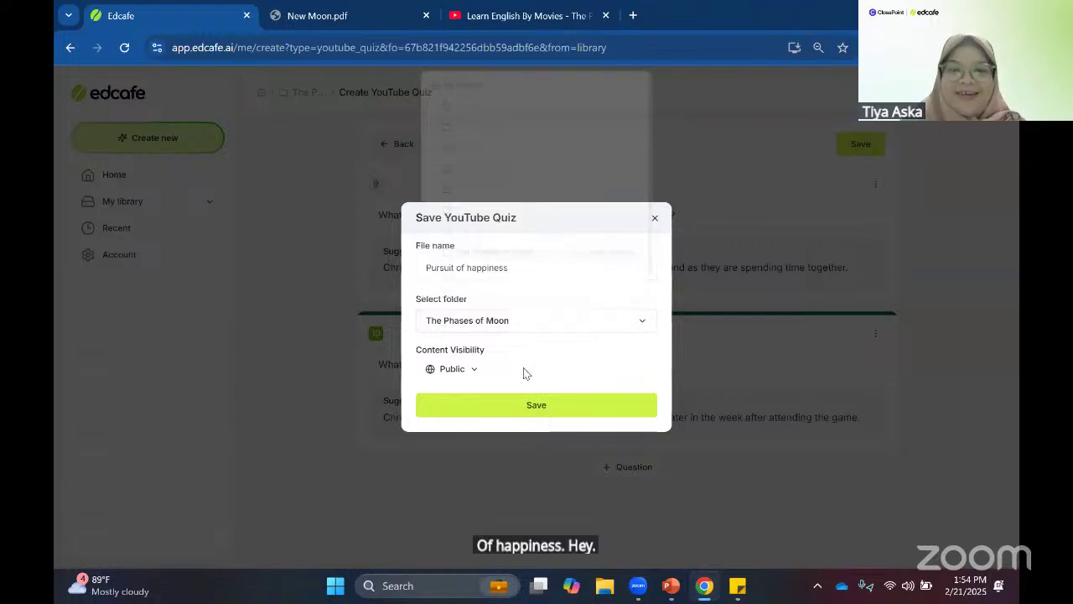
click(525, 407)
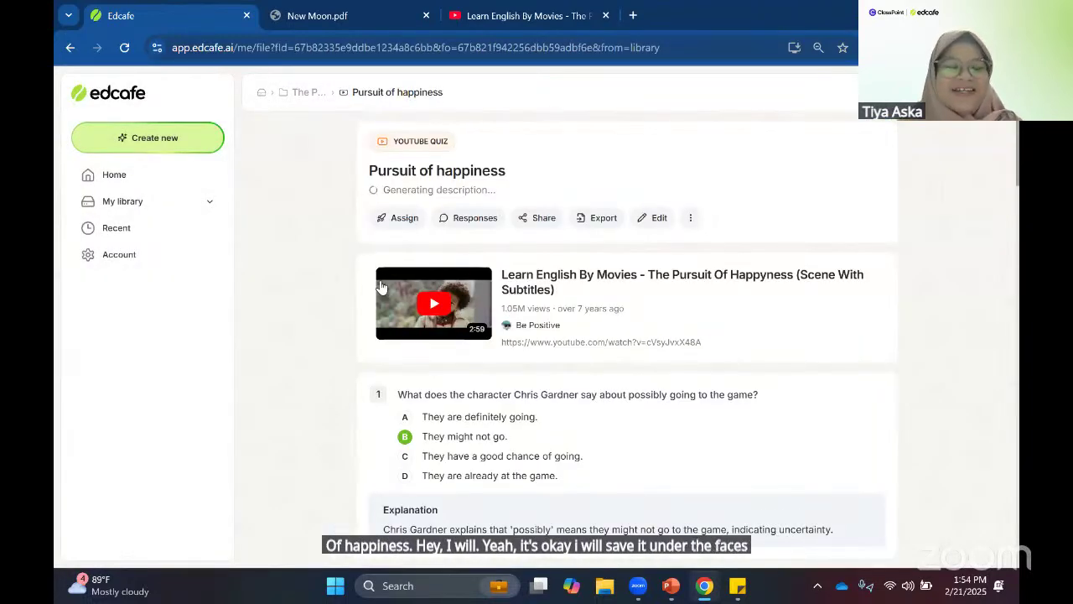
- Copy the quiz's Assign link, open it in a new tab, enter a student name and start playing
click(401, 234)
click(495, 414)
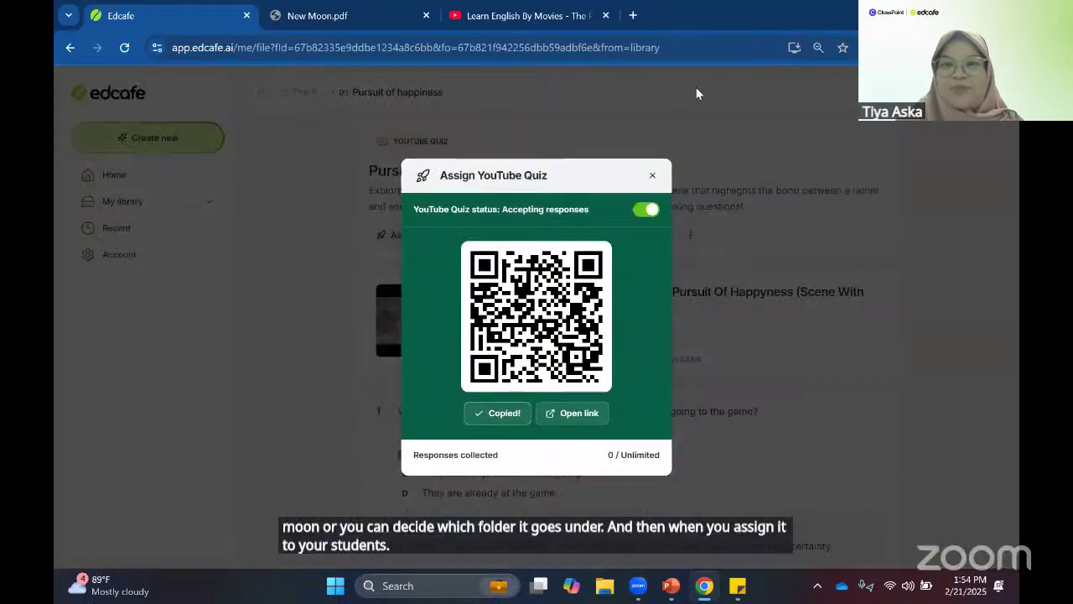
click(634, 15)
key(ctrl+v)
key(Return)
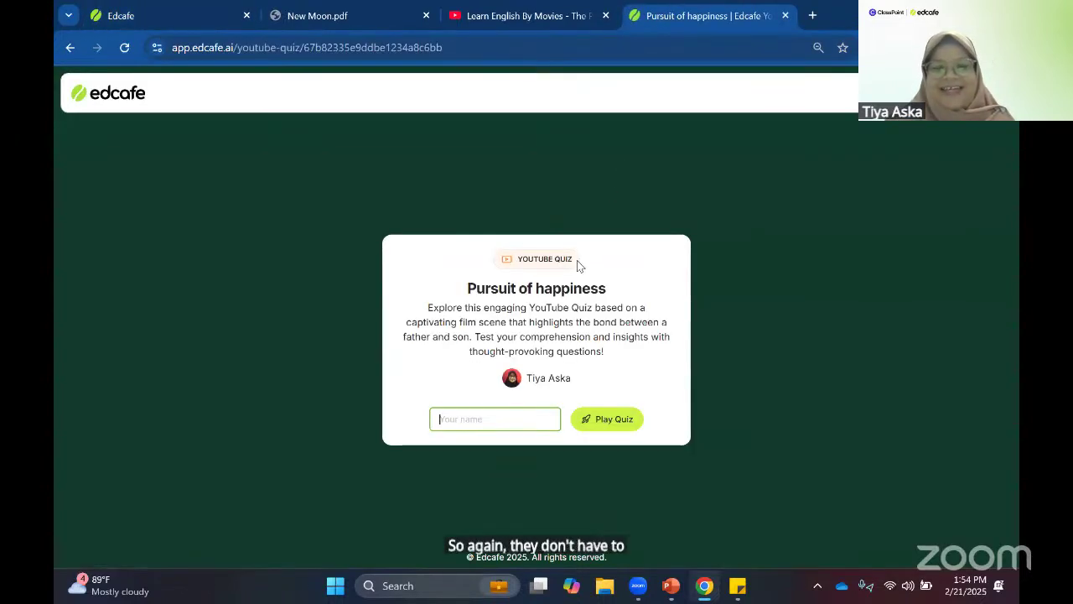
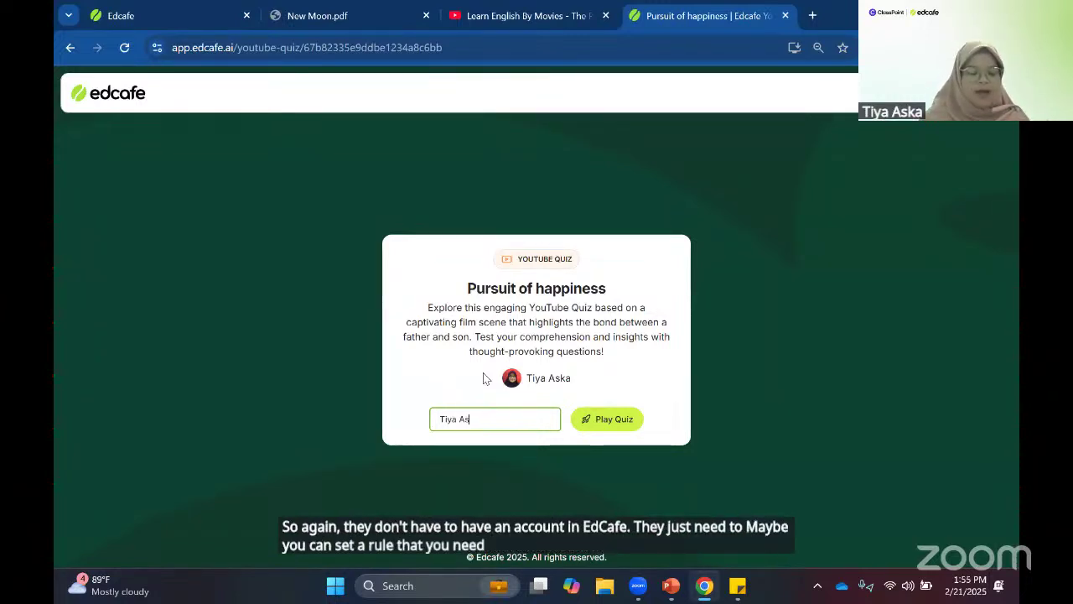
click(604, 411)
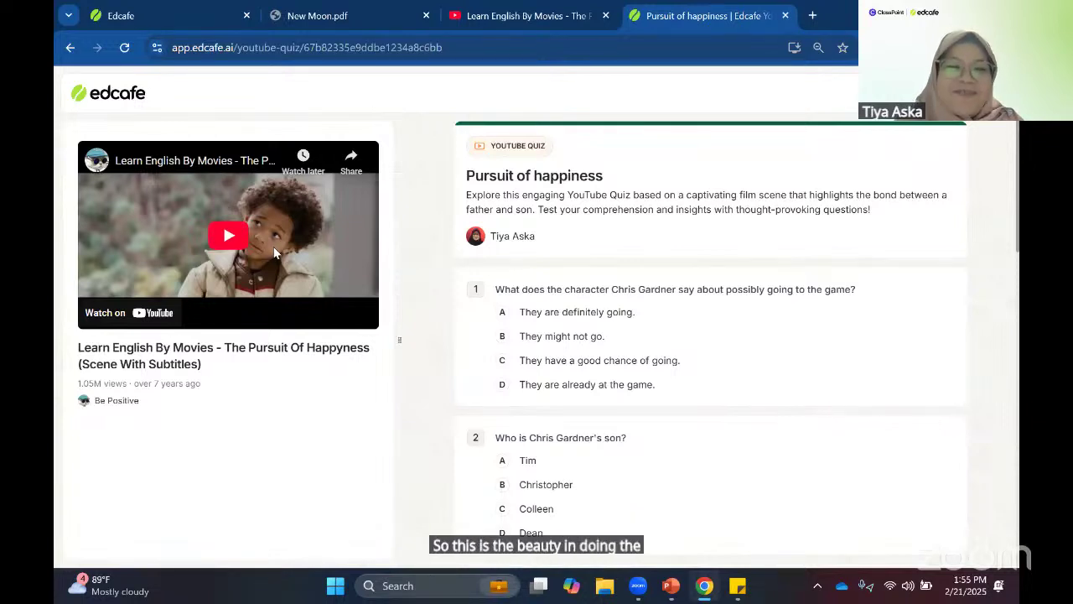
- Play the clip briefly, pause it, and answer question 4 with option D, 'For not taking his son'
click(262, 265)
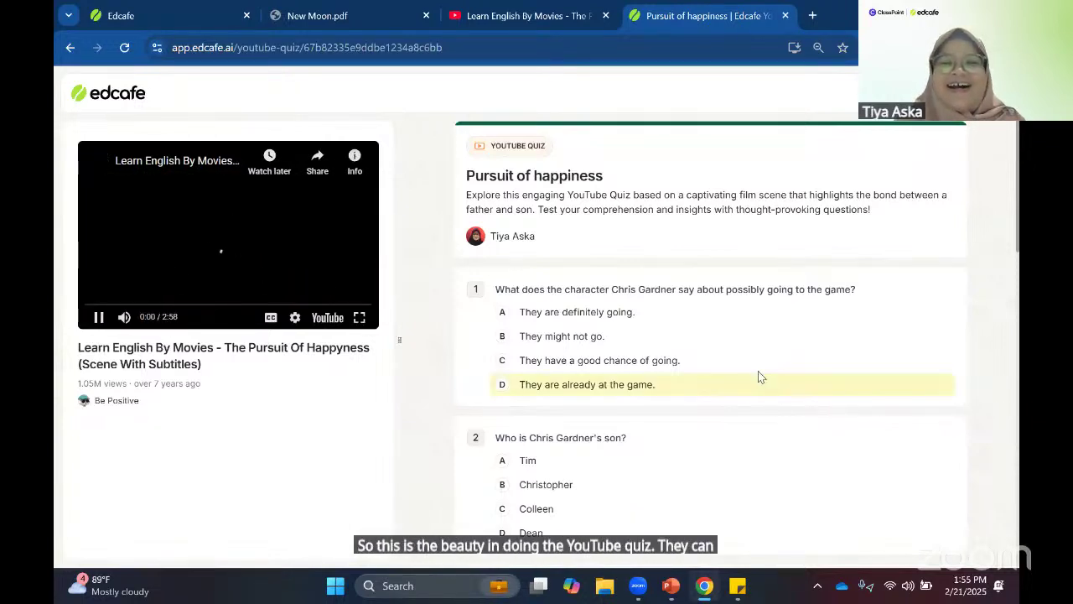
scroll(729, 339, down, 2)
scroll(671, 378, down, 1)
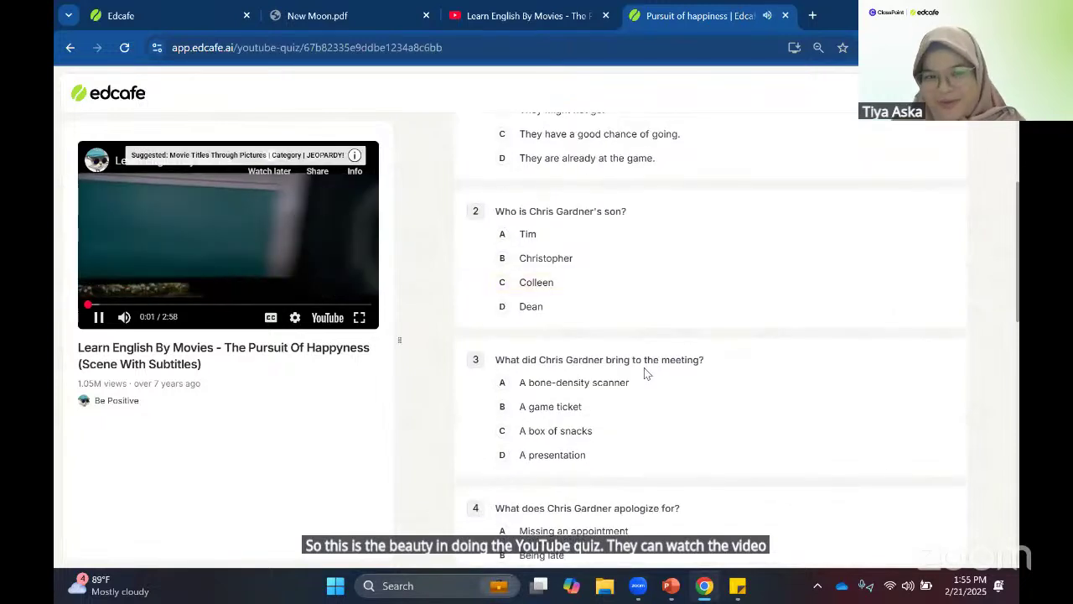
click(275, 230)
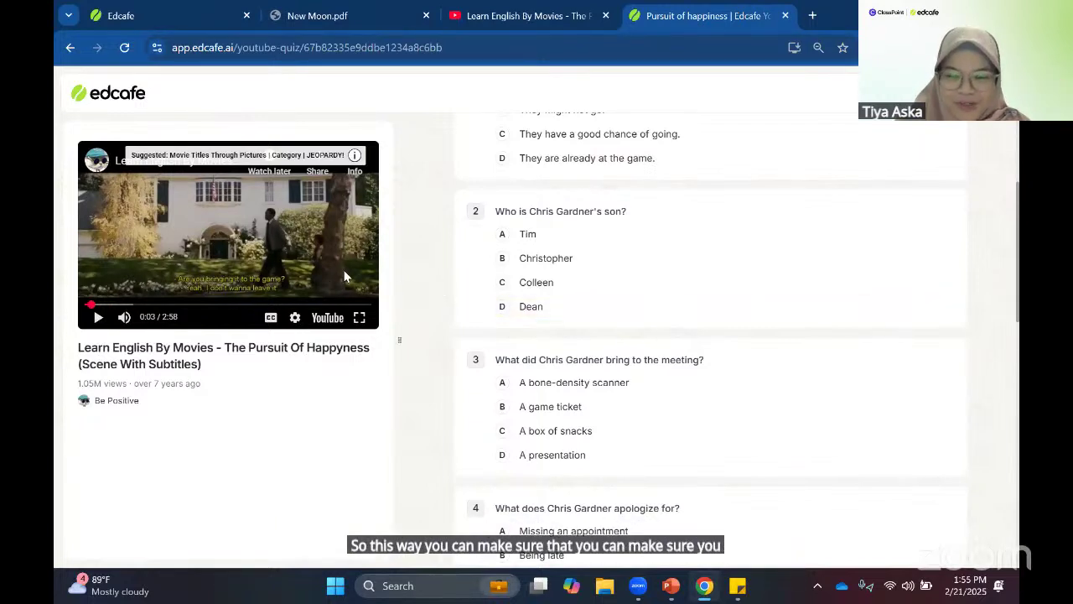
scroll(738, 344, down, 2)
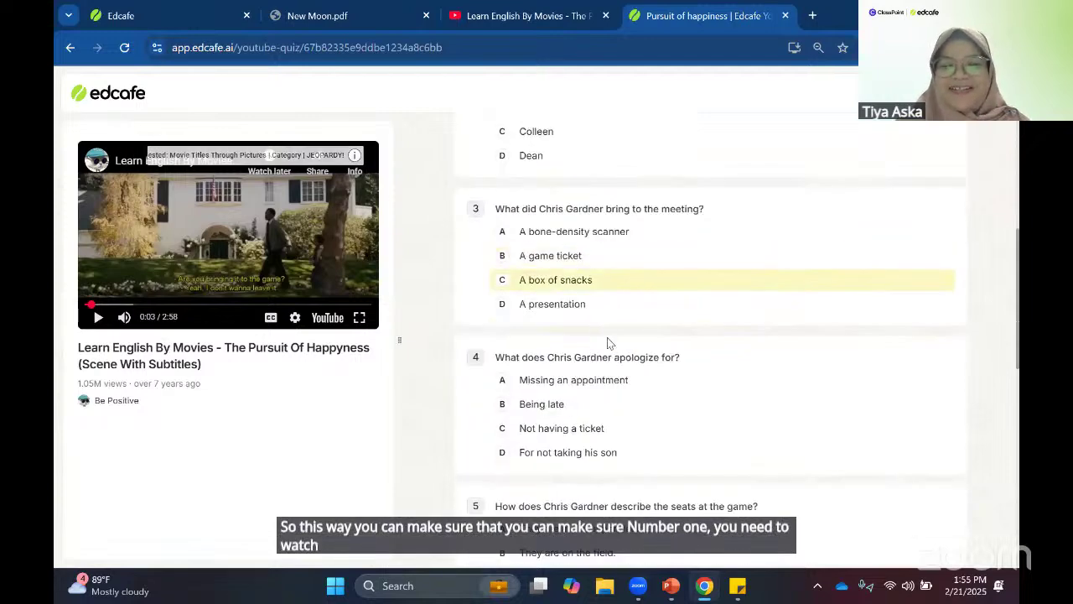
scroll(618, 335, down, 1)
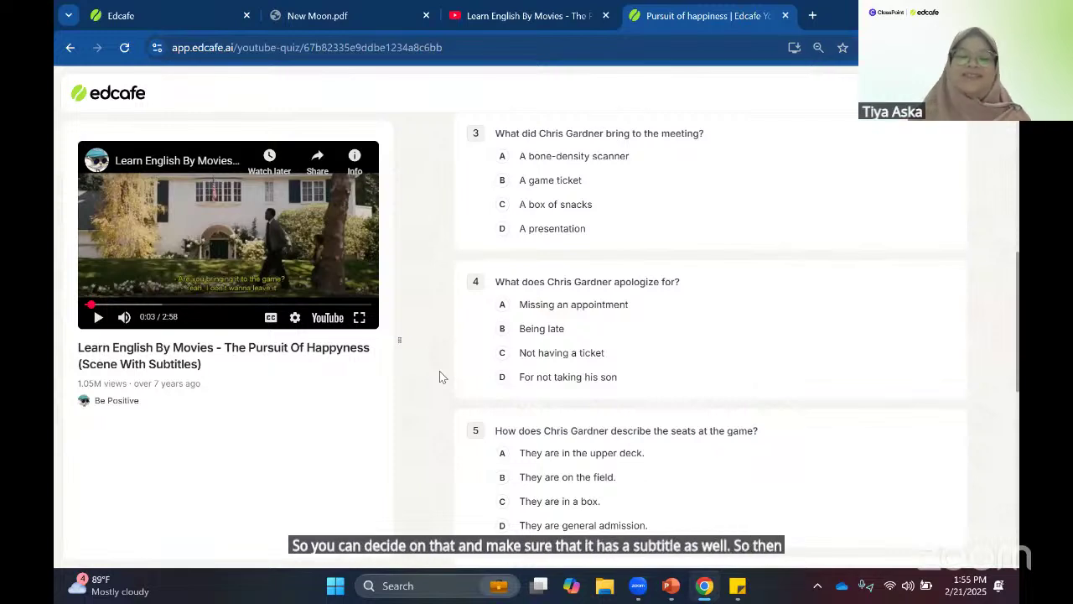
click(508, 373)
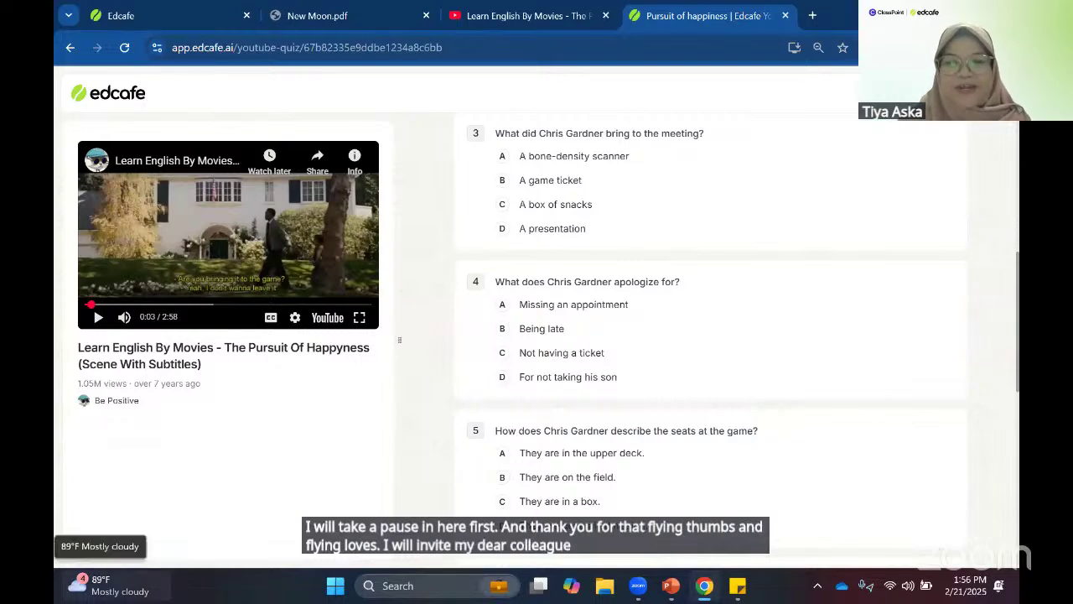
- Dismiss the Widgets board and bring back the PowerPoint presentation on the Assessment Made Easy slide
click(109, 586)
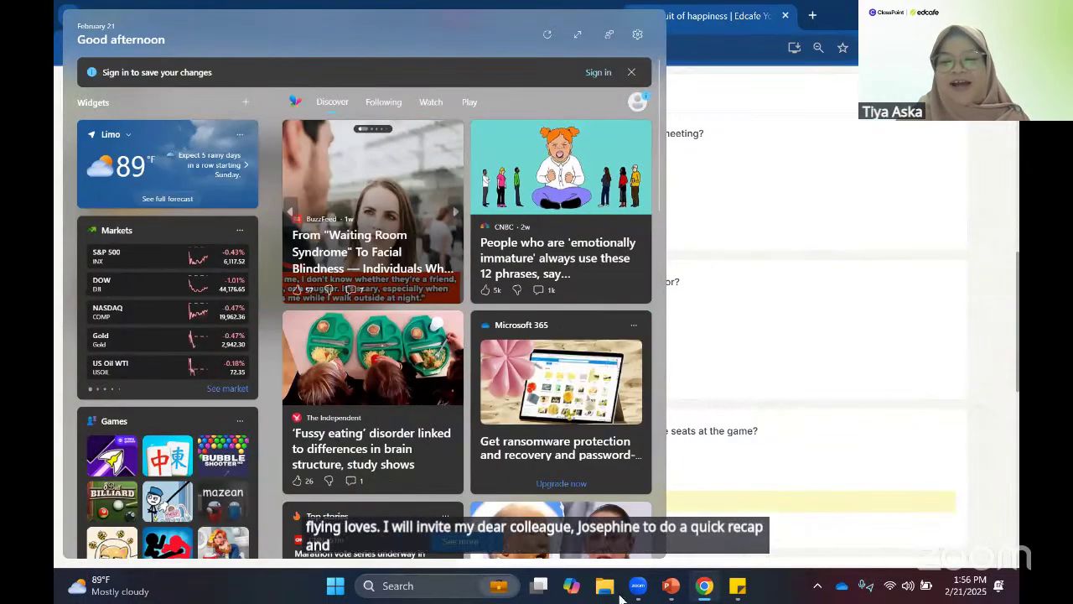
click(592, 595)
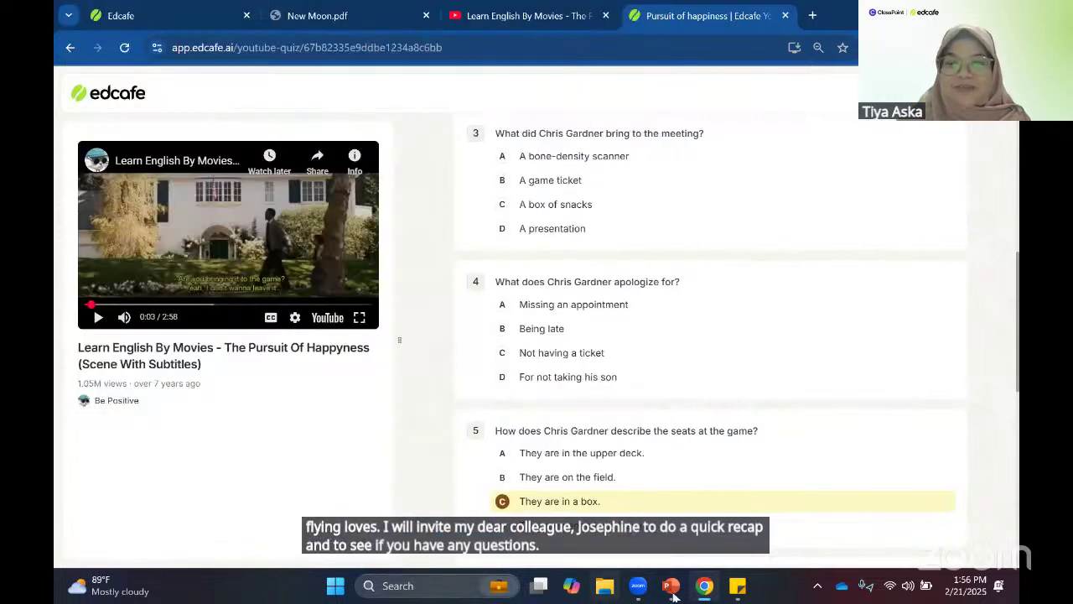
click(670, 591)
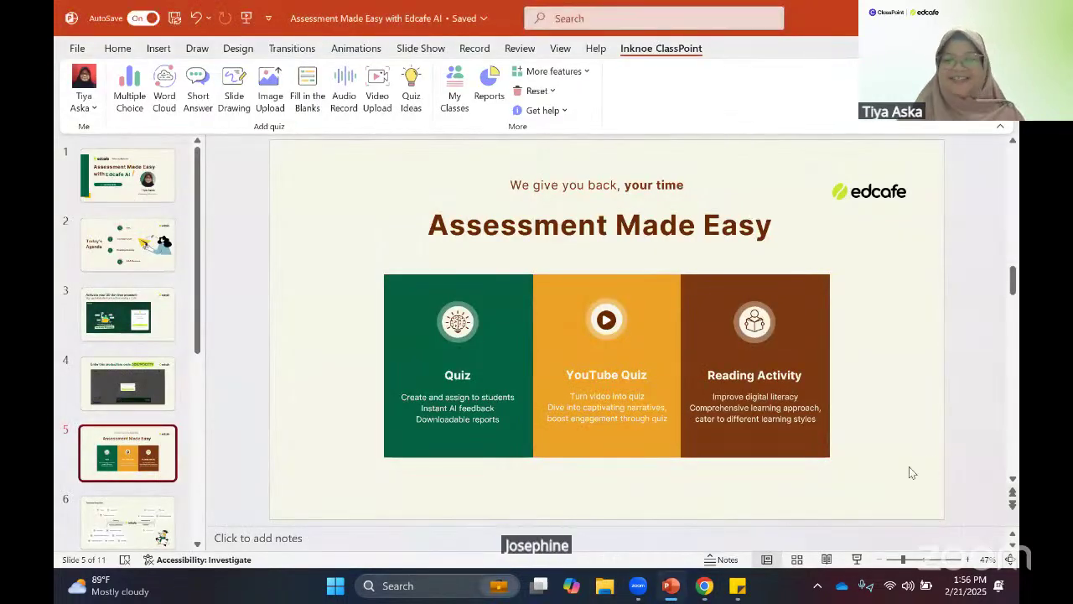
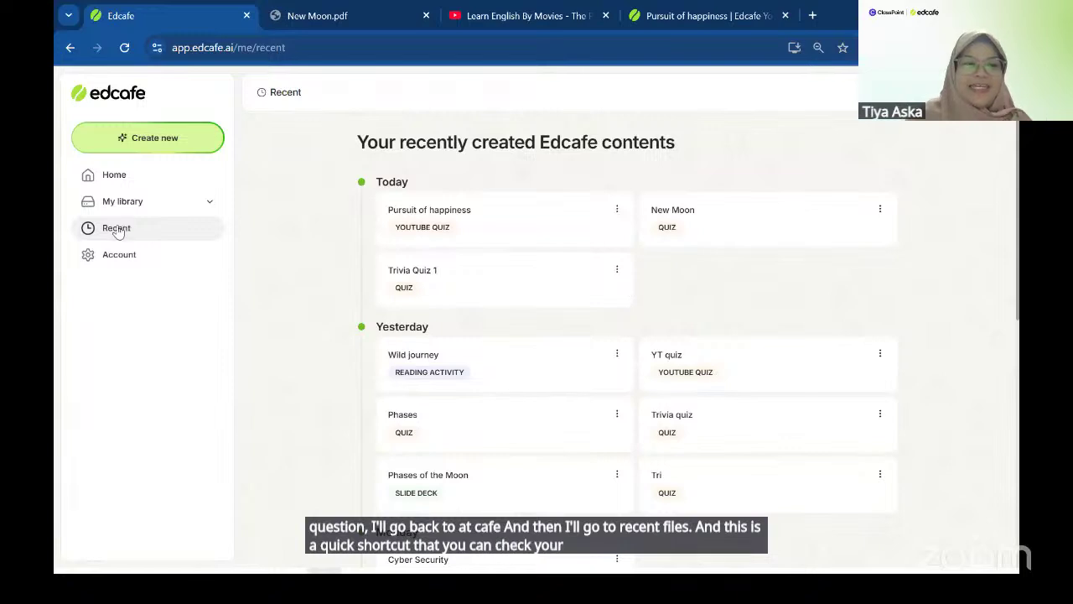
- Open the Trivia Quiz 1 card from the recently created contents, showing its 54 responses
click(467, 292)
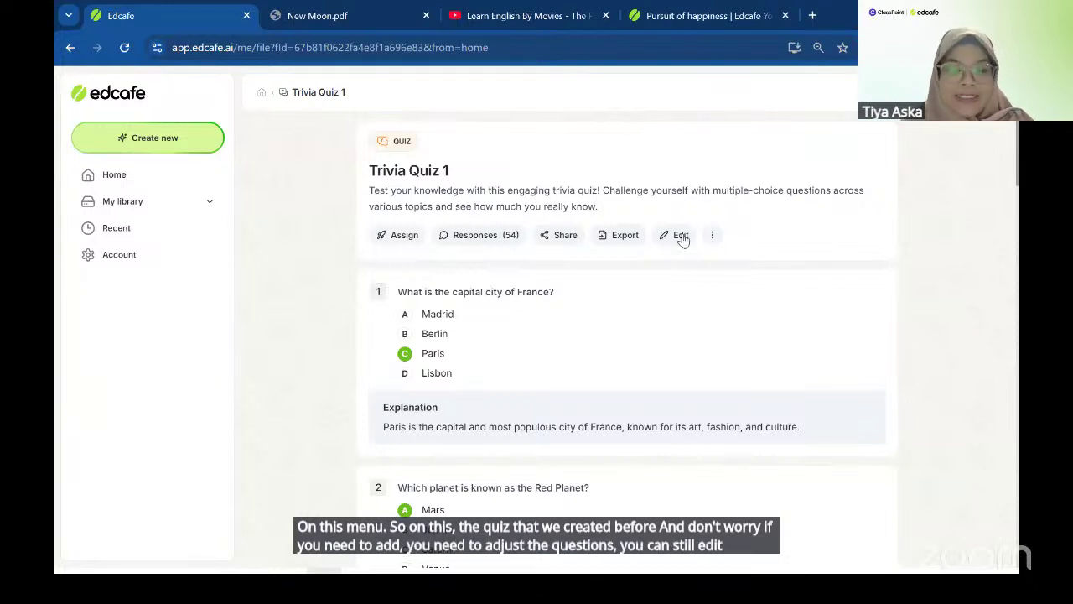
- Put Trivia Quiz 1 into edit mode and preview the + Question options between existing questions
click(681, 236)
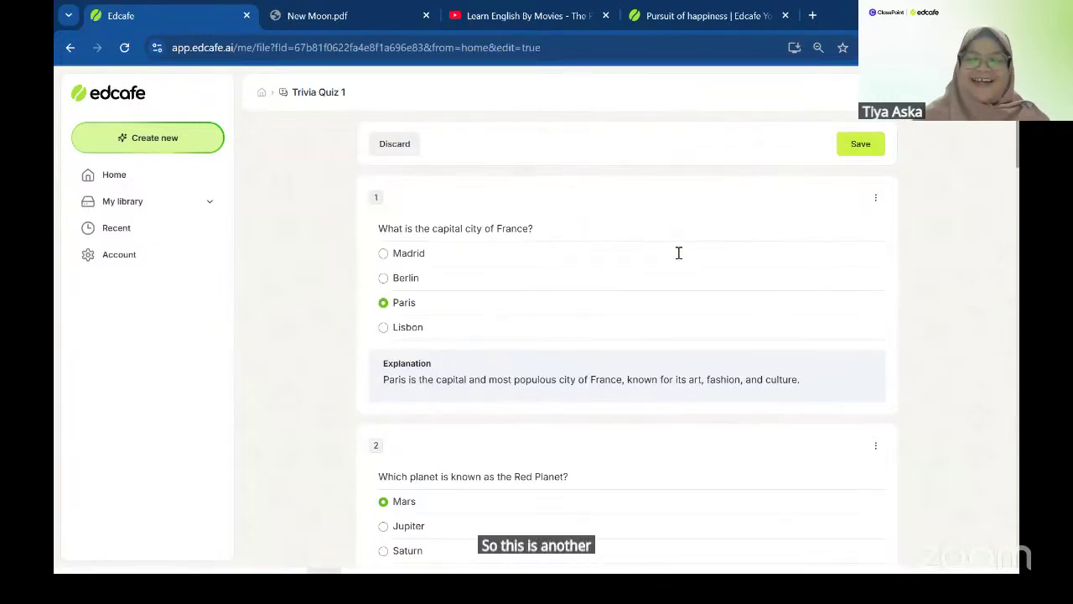
scroll(636, 254, down, 1)
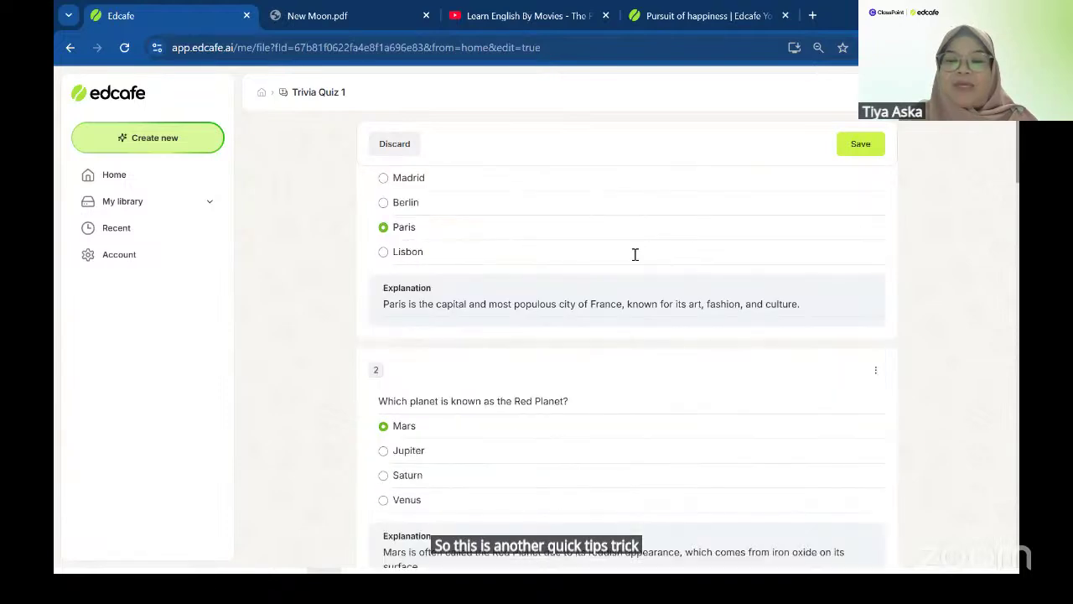
mouse_move(666, 382)
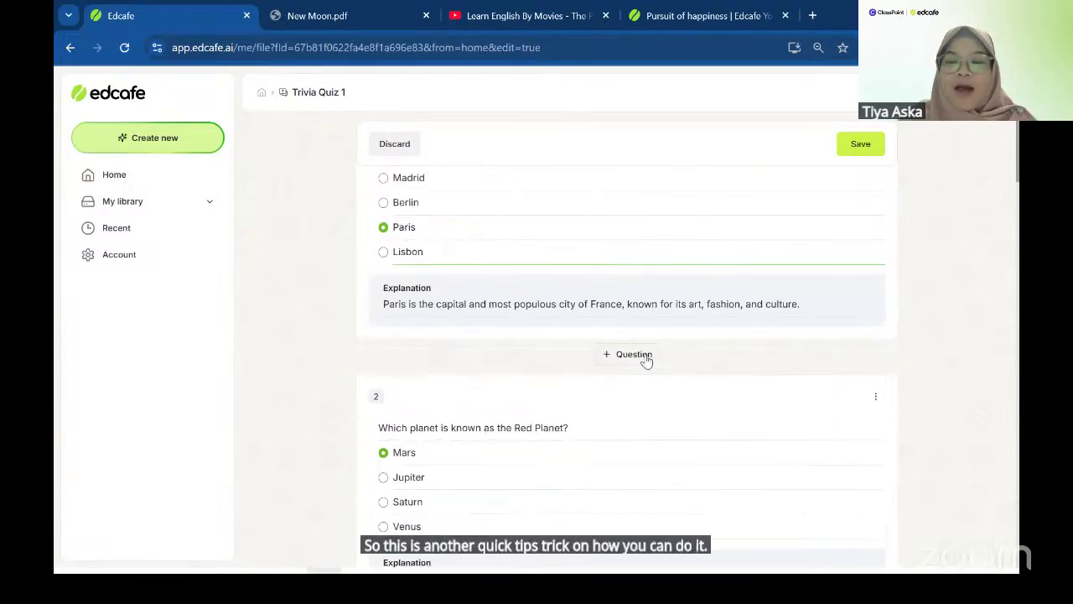
click(645, 358)
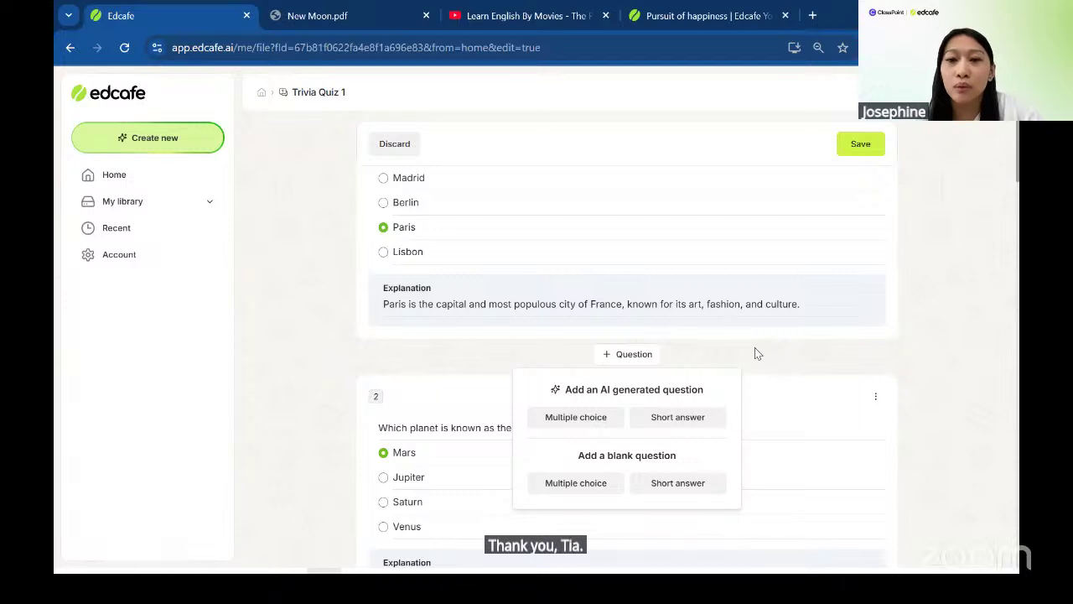
click(755, 353)
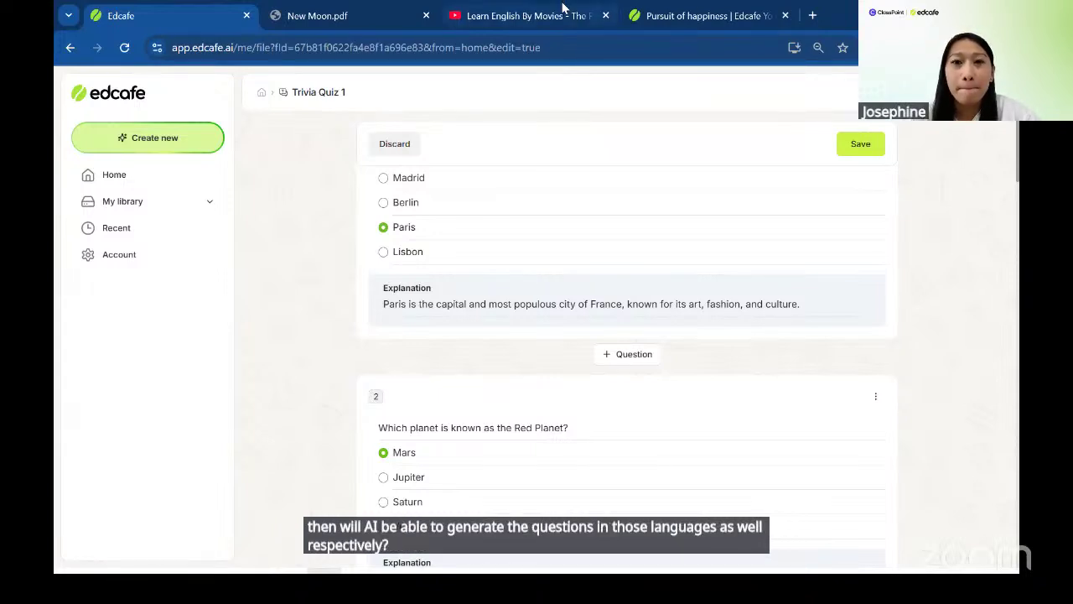
click(520, 16)
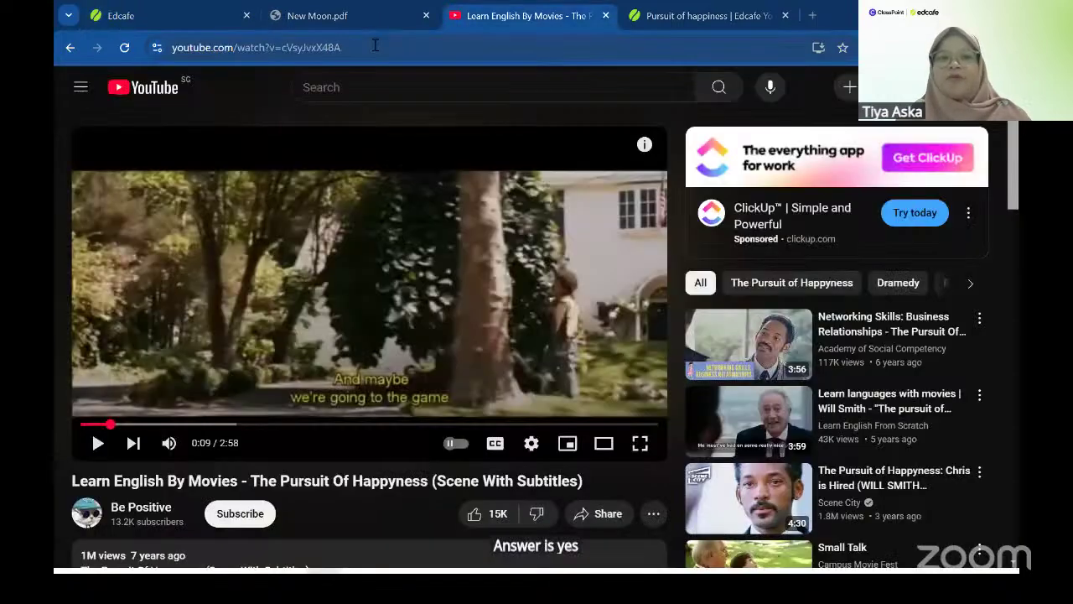
- Copy the Pursuit Of Happyness video URL from YouTube and go back to Edcafe
click(375, 47)
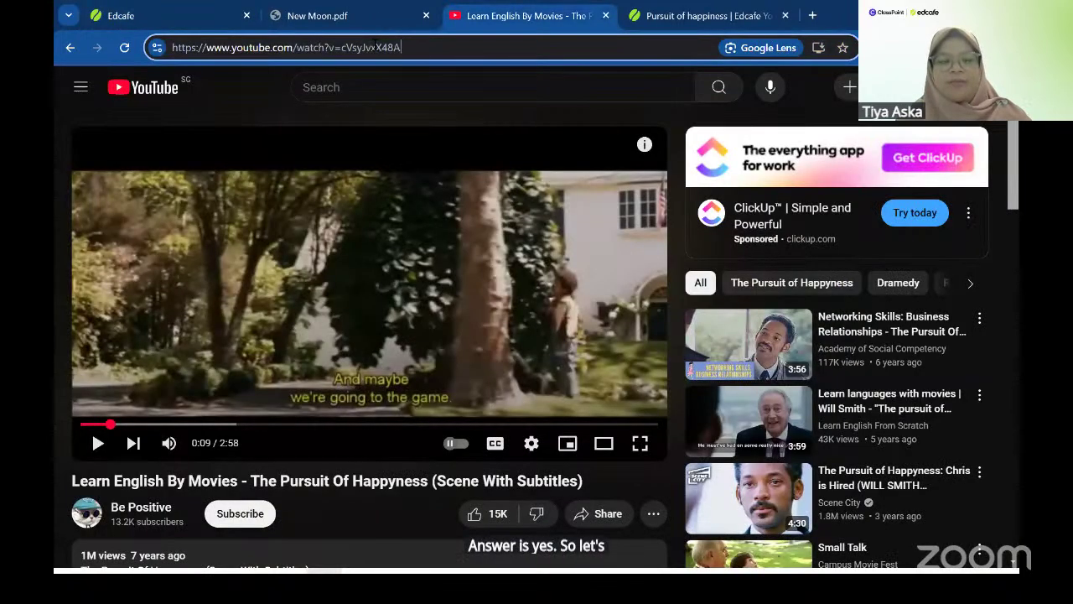
key(ctrl+a)
key(ctrl+c)
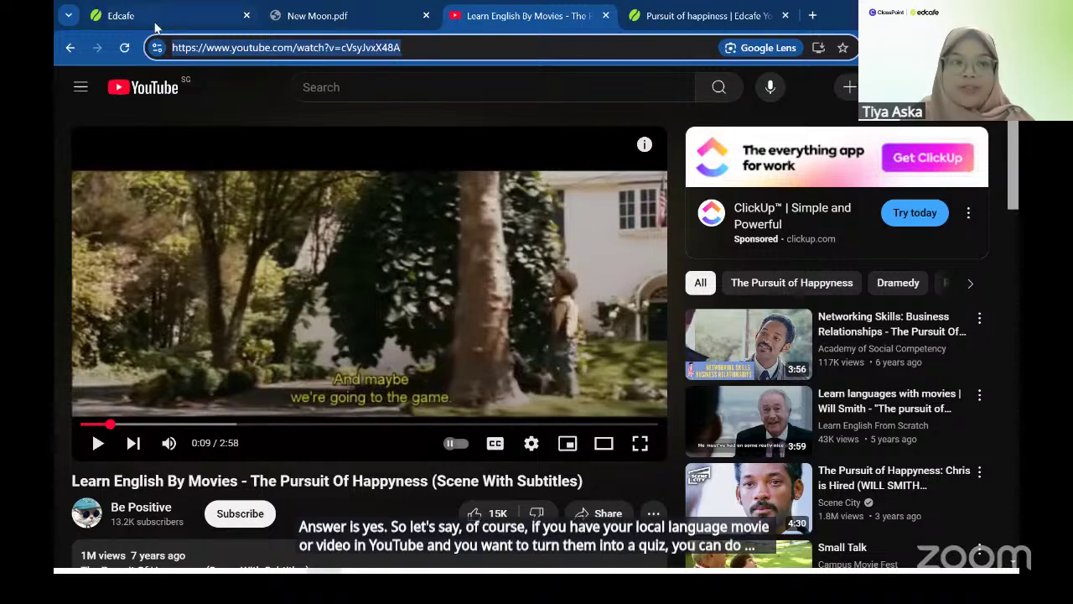
click(126, 17)
- Generate a YouTube Quiz from the pasted Pursuit of Happyness link with Simplified Chinese (简体中文) output
click(120, 137)
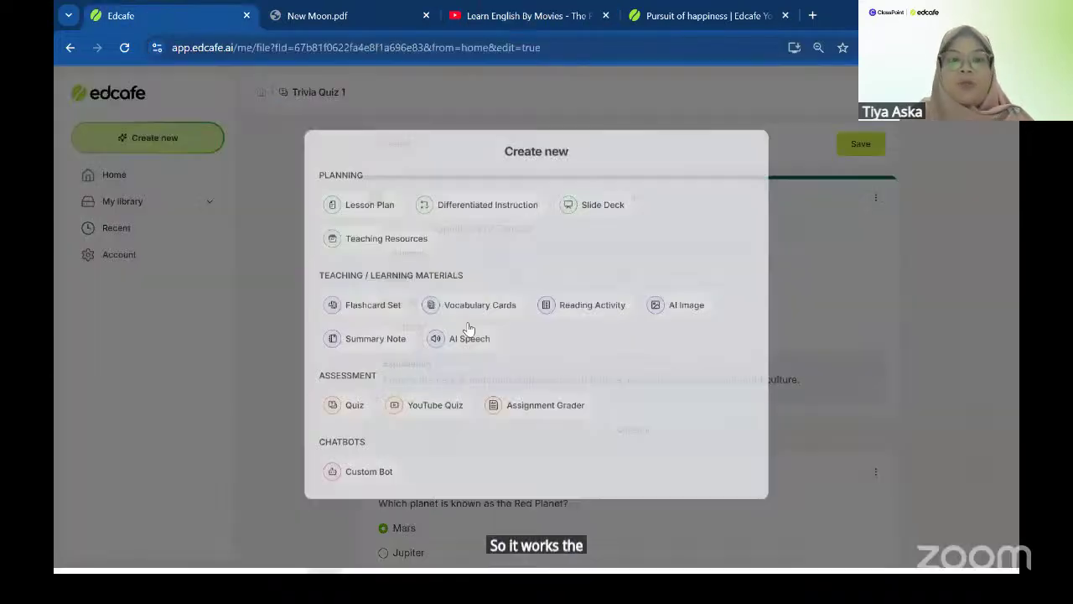
click(443, 411)
click(500, 263)
key(ctrl+v)
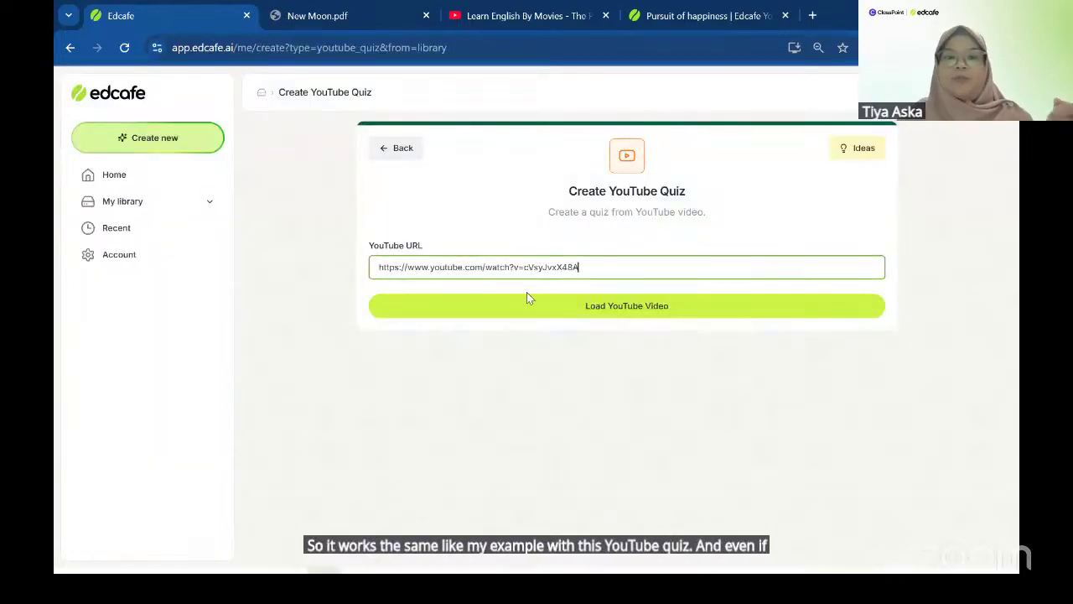
click(540, 314)
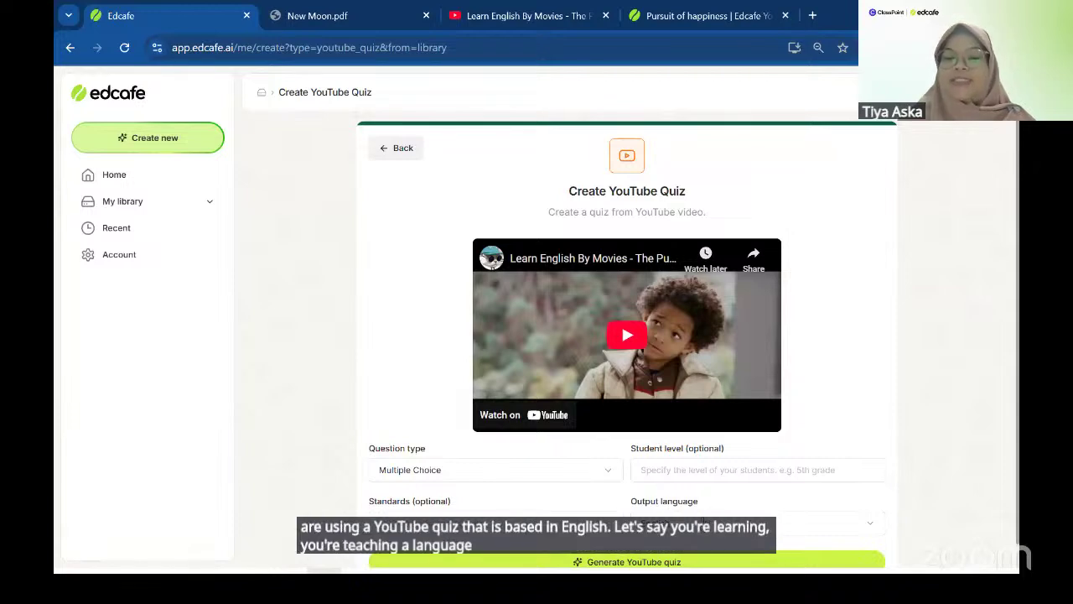
click(688, 521)
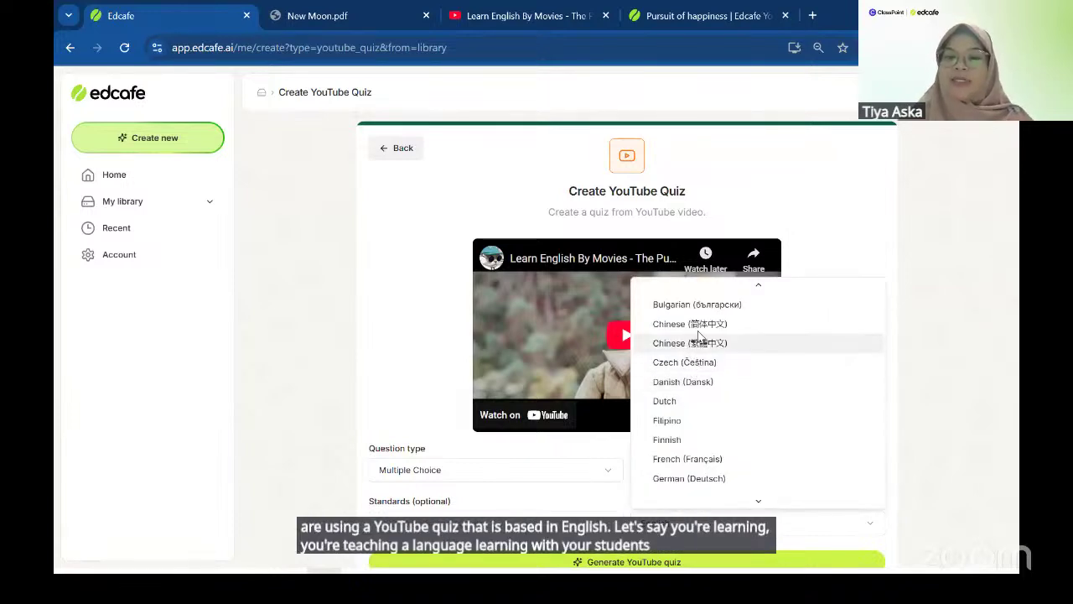
click(699, 325)
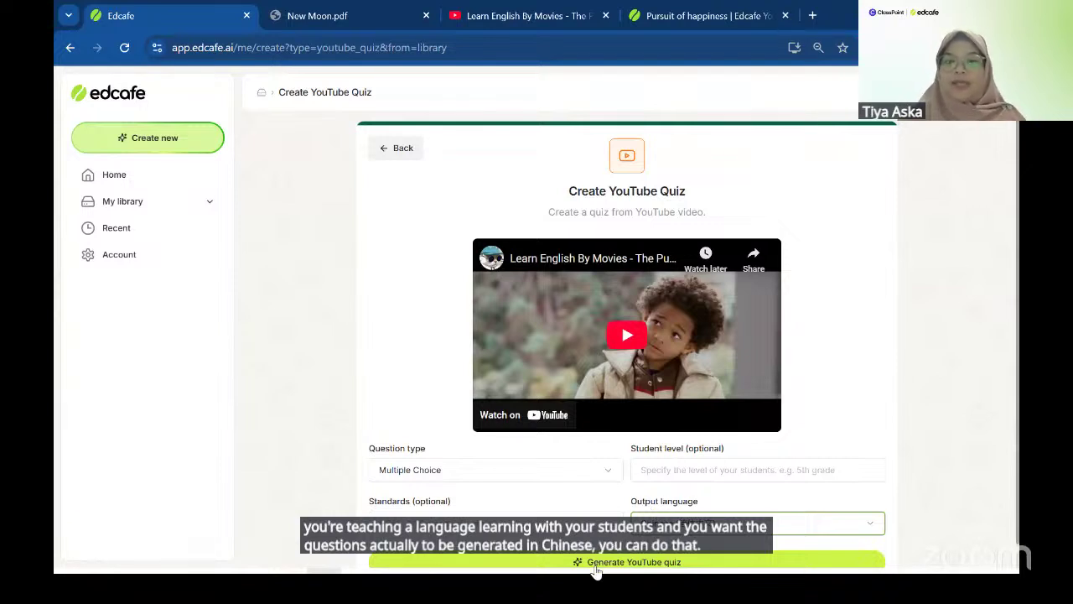
click(625, 560)
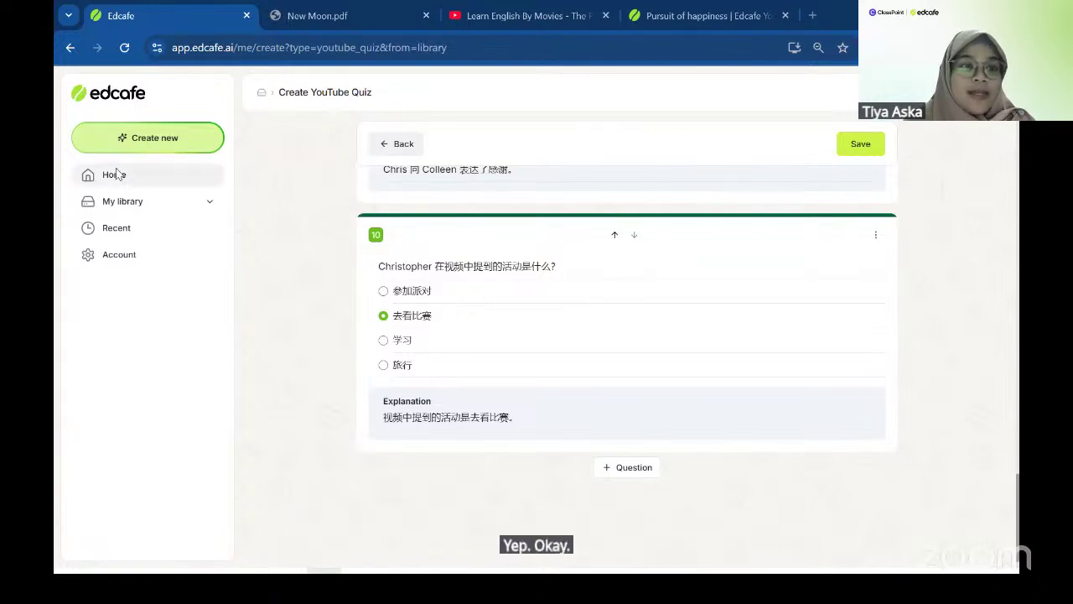
- Start a new Quiz from a file, noting the 50MB upload limit, and cancel the file picker
click(127, 143)
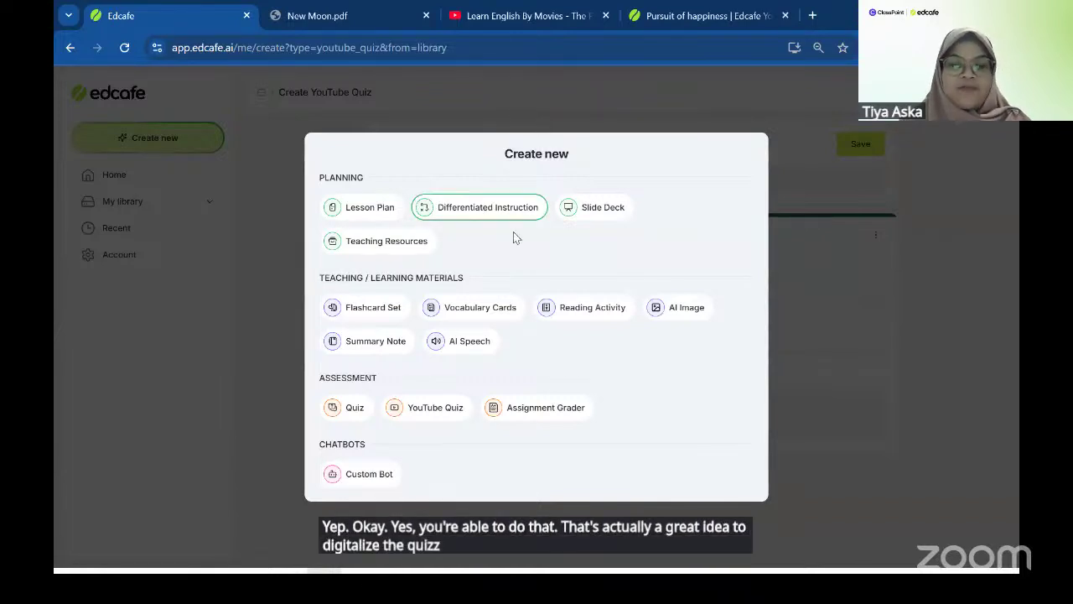
click(359, 406)
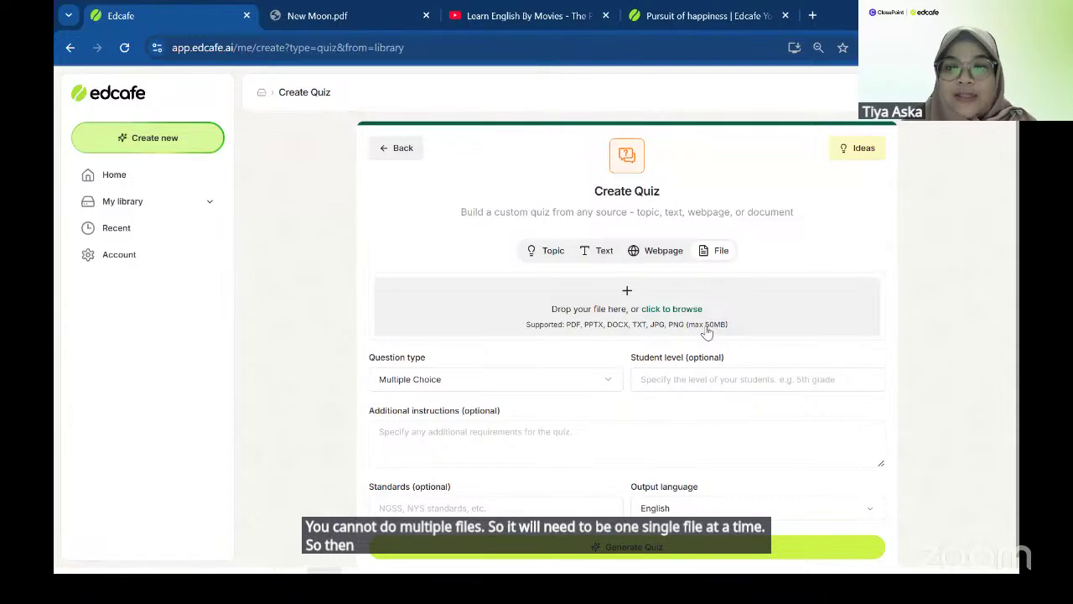
drag(705, 325, 737, 331)
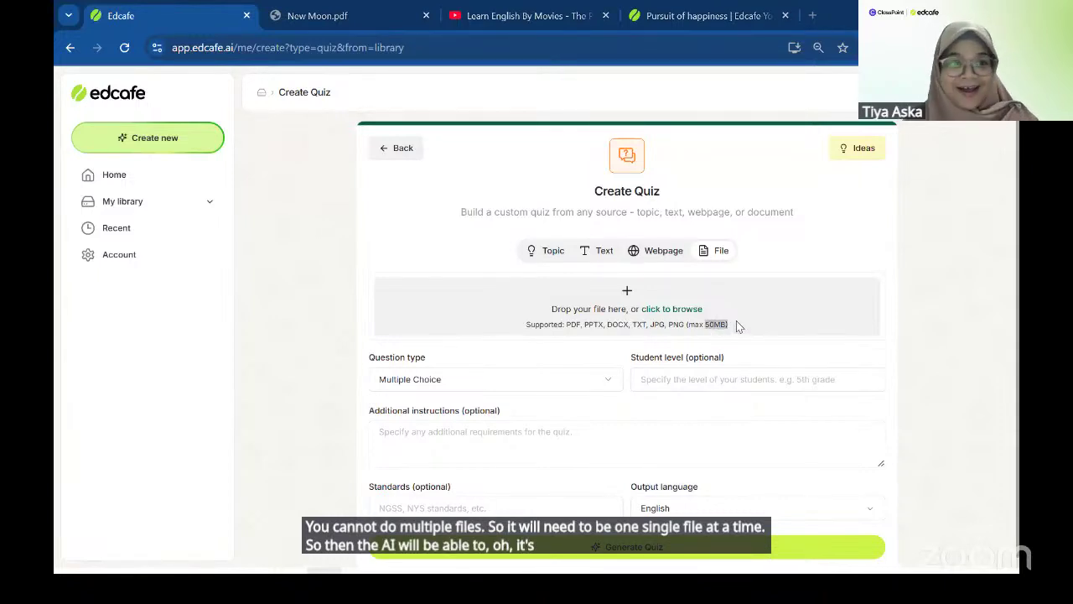
click(738, 325)
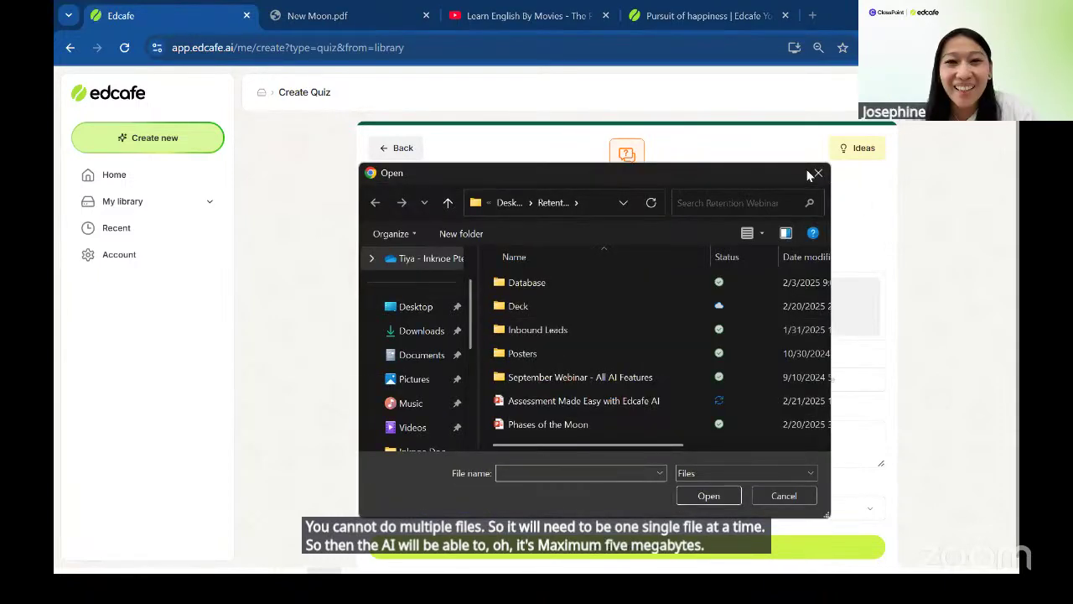
click(818, 174)
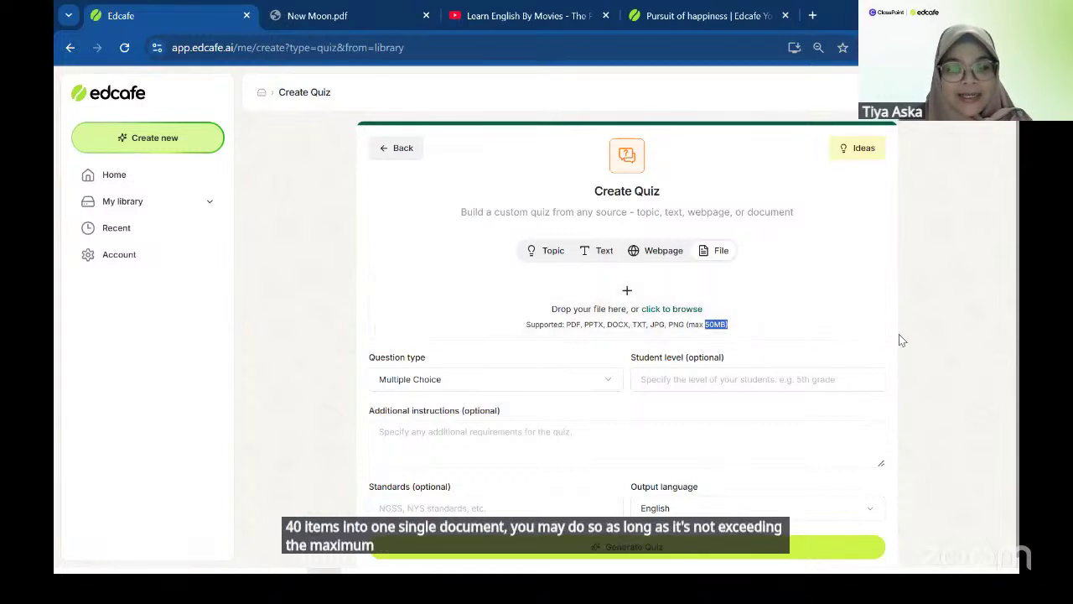
click(874, 330)
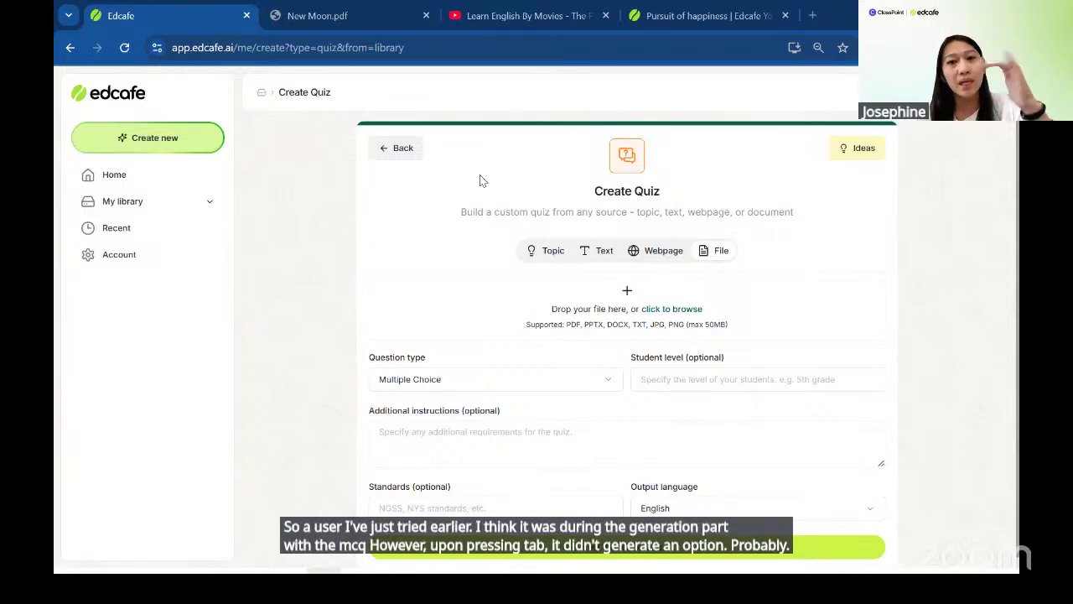
- Leave quiz creation and open the New Moon quiz from the Recent list
click(385, 149)
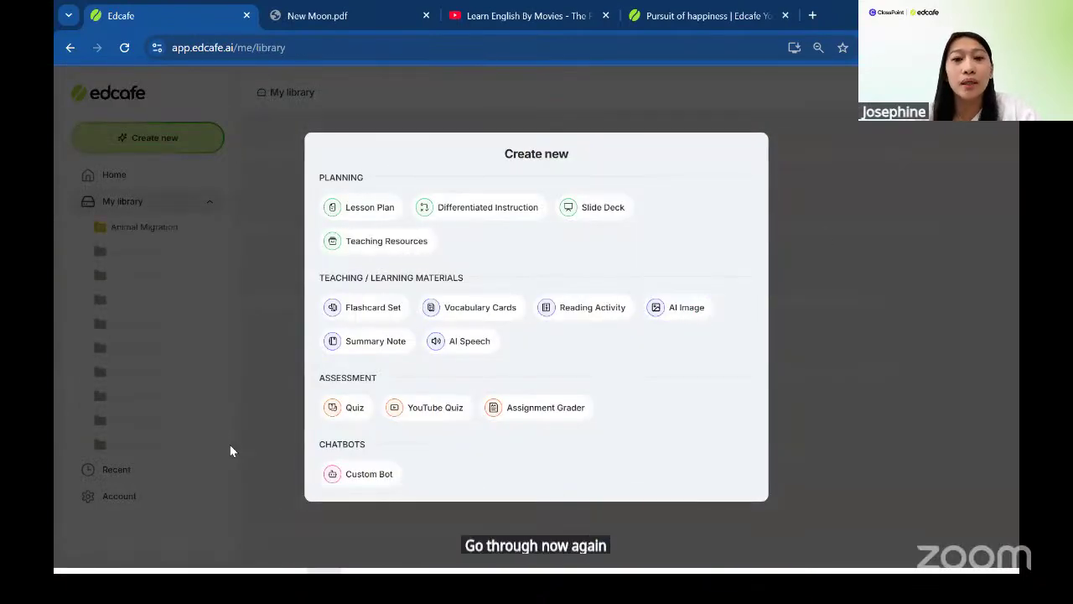
click(148, 478)
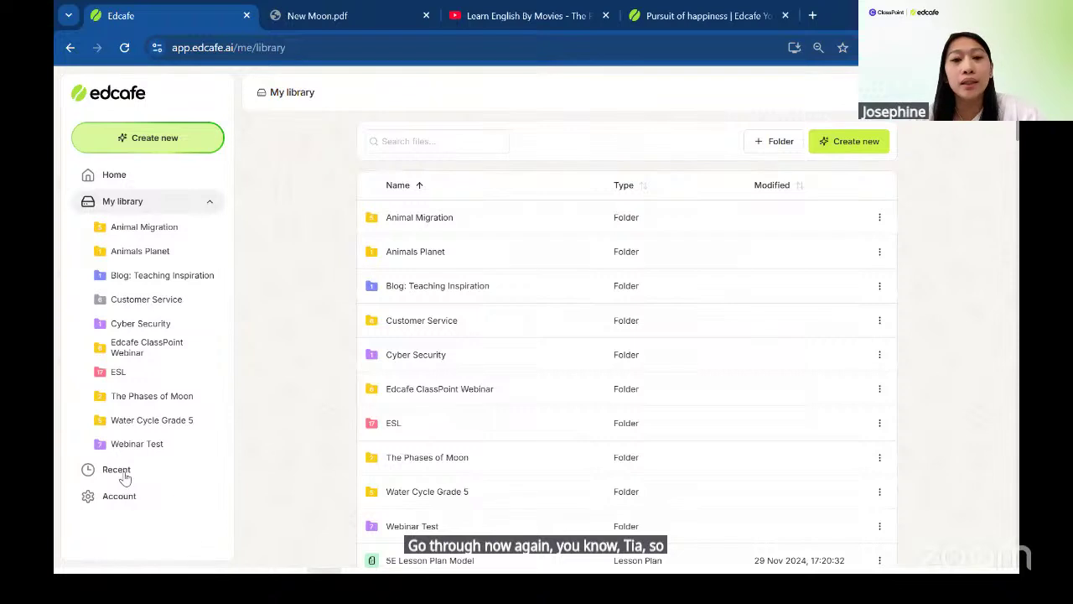
click(120, 472)
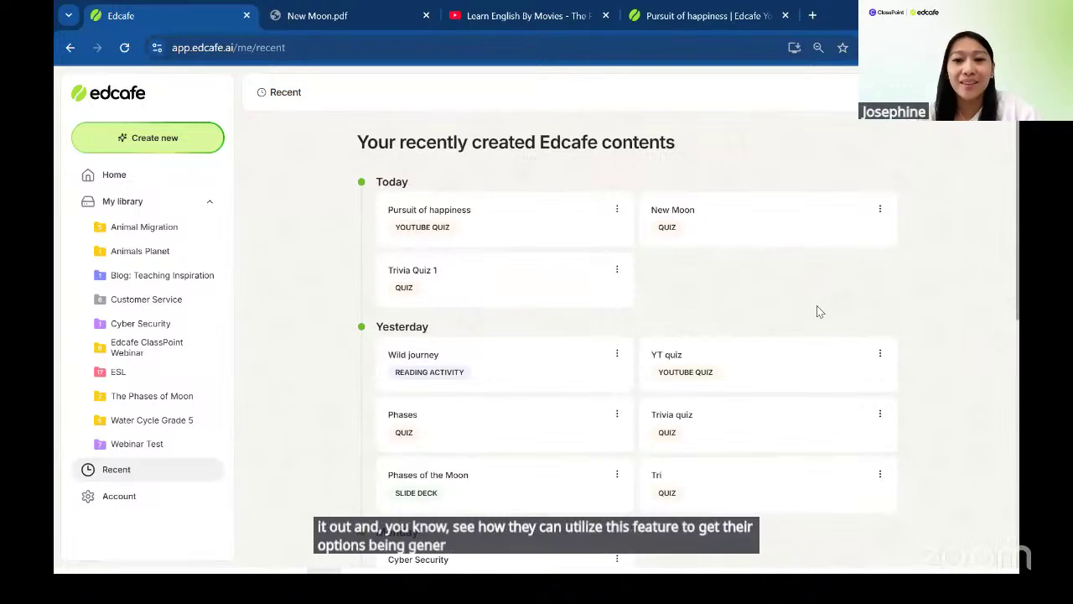
click(778, 228)
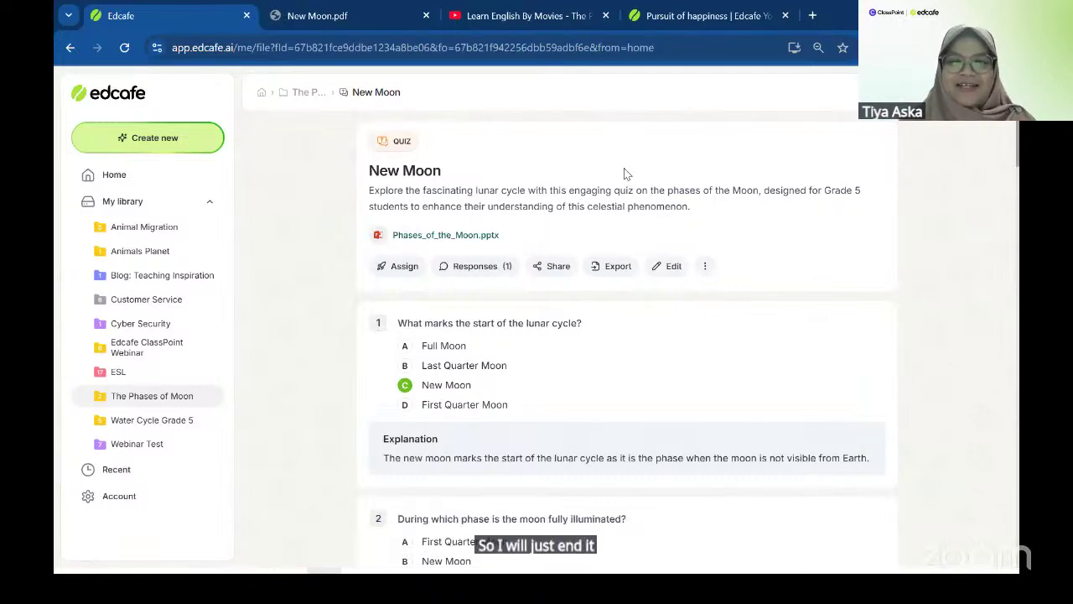
- Insert question 2, 'What is a full moon', and auto-generate its answer options and explanation
click(674, 268)
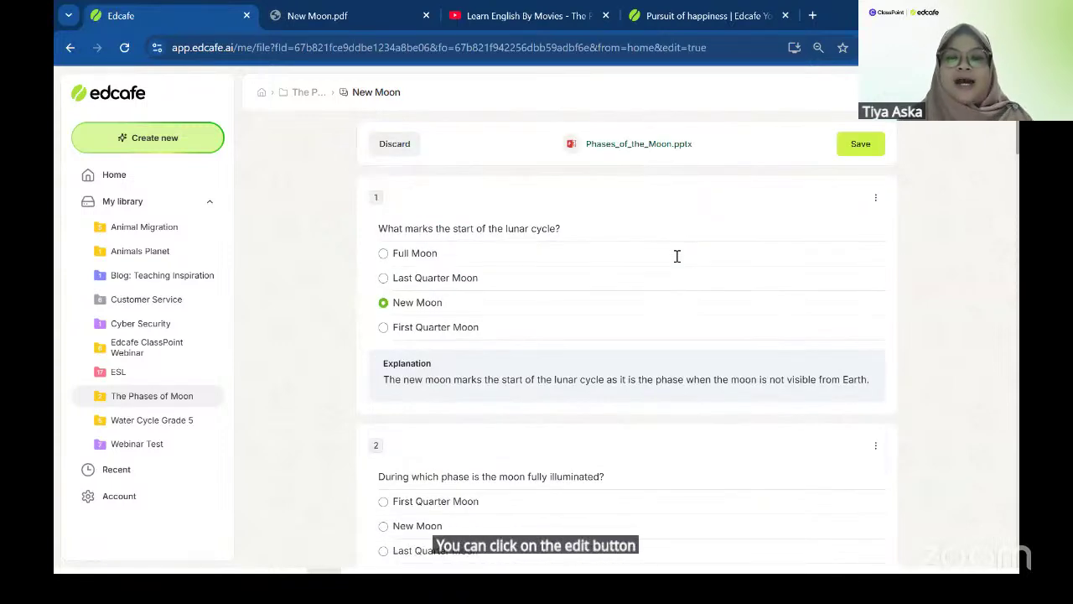
click(595, 284)
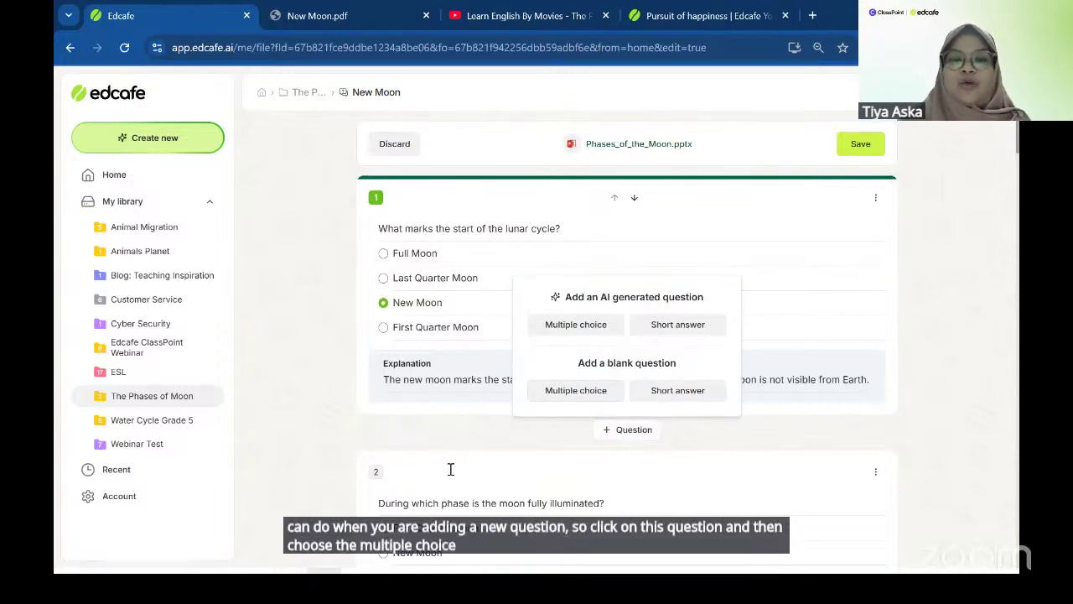
click(576, 390)
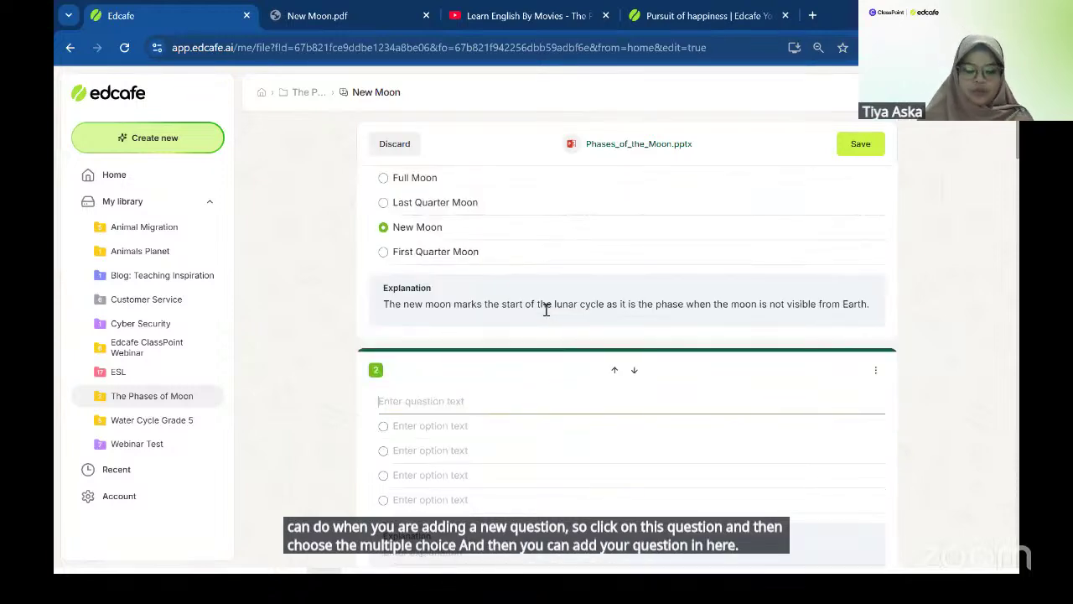
text(What )
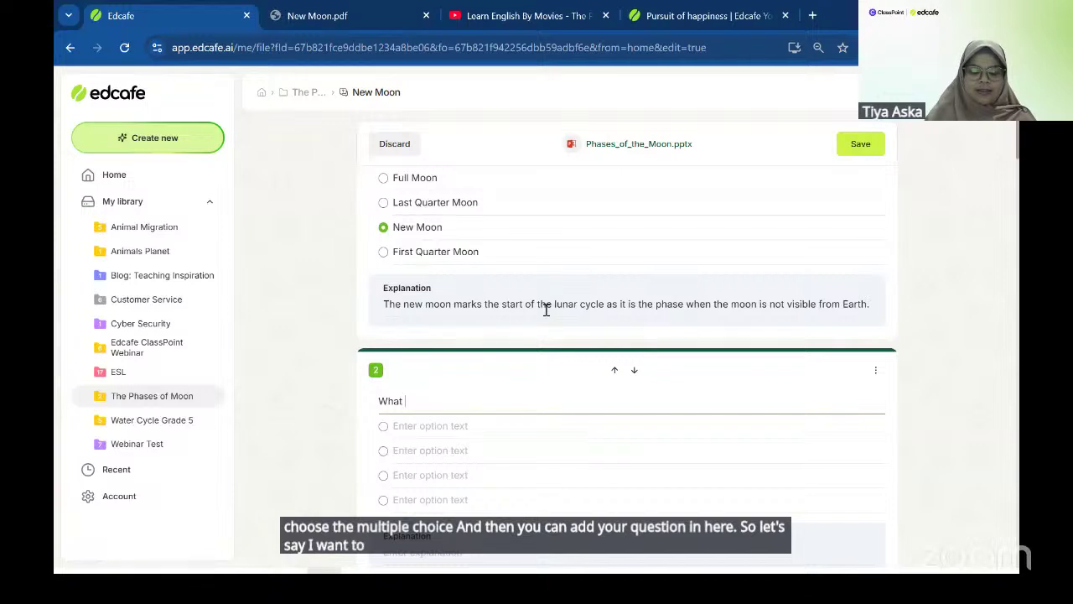
text(is a full moon?)
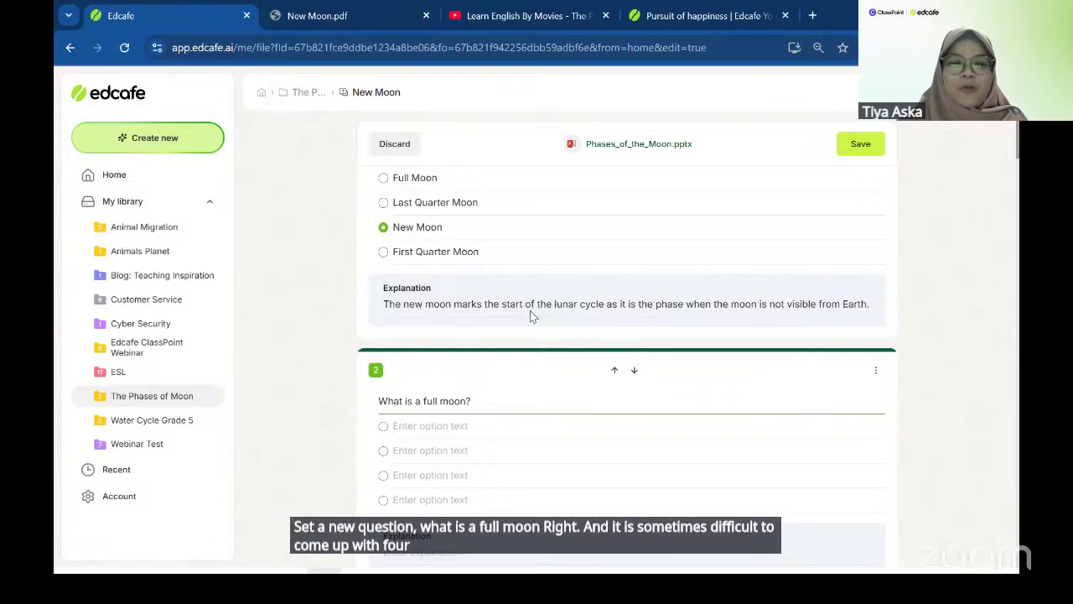
click(437, 428)
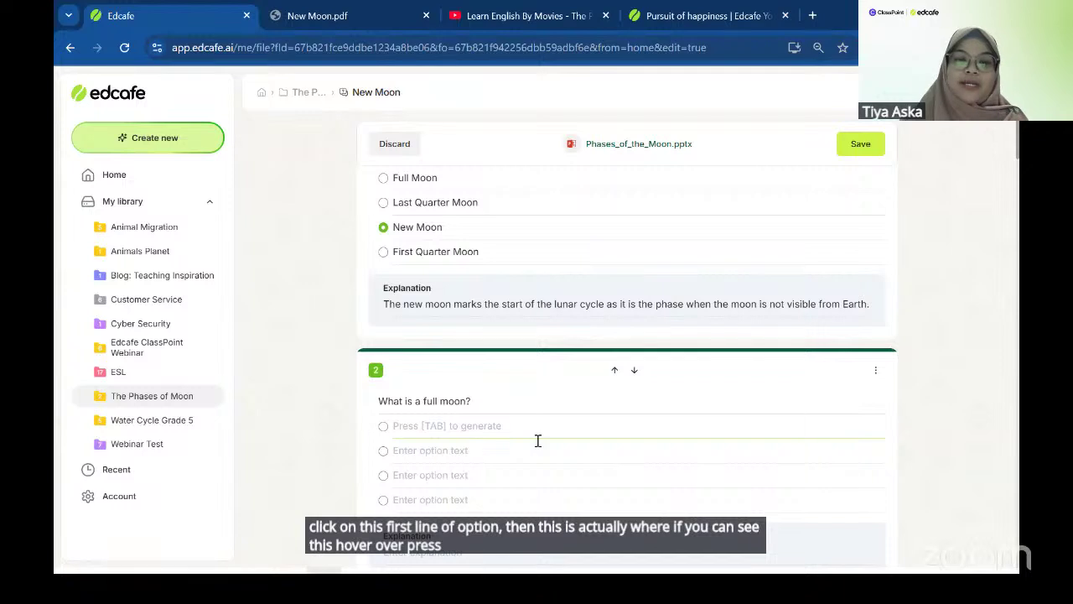
key(Tab)
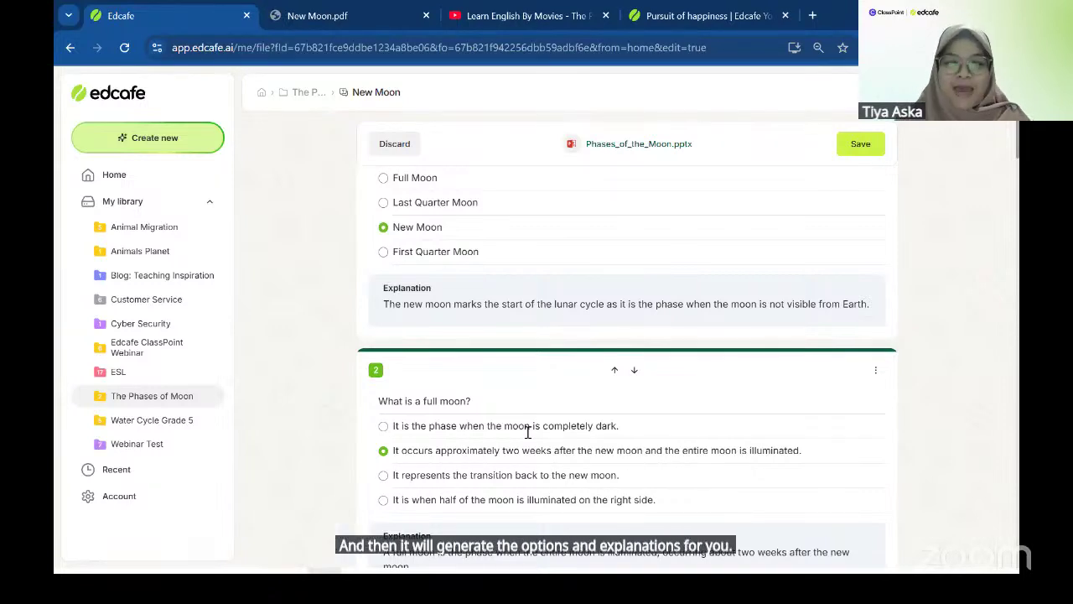
scroll(529, 429, down, 1)
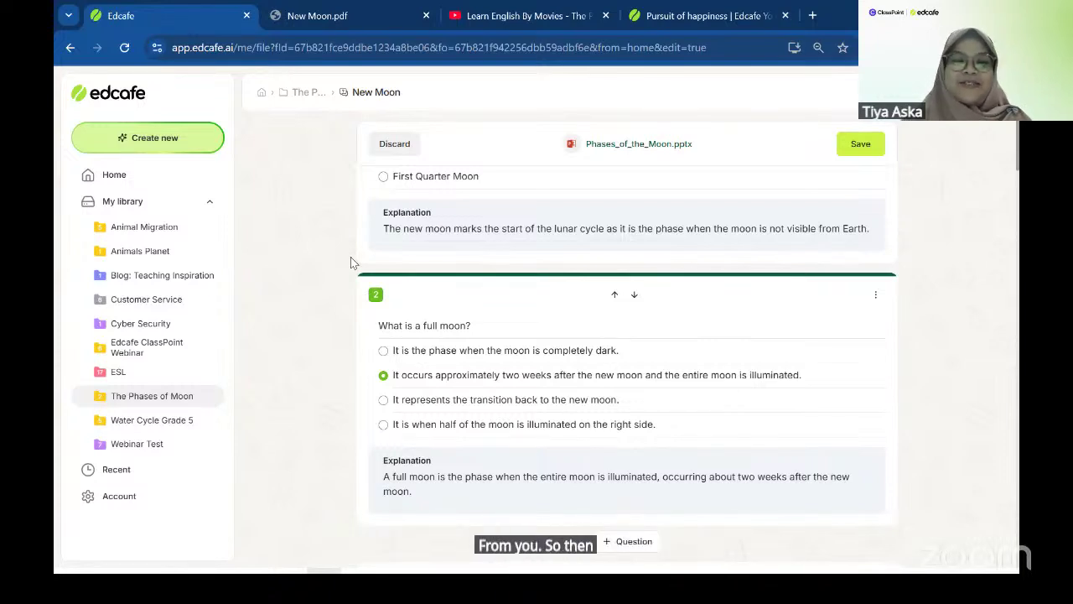
- Return to Home and choose Reading Activity from the Create new menu
click(162, 181)
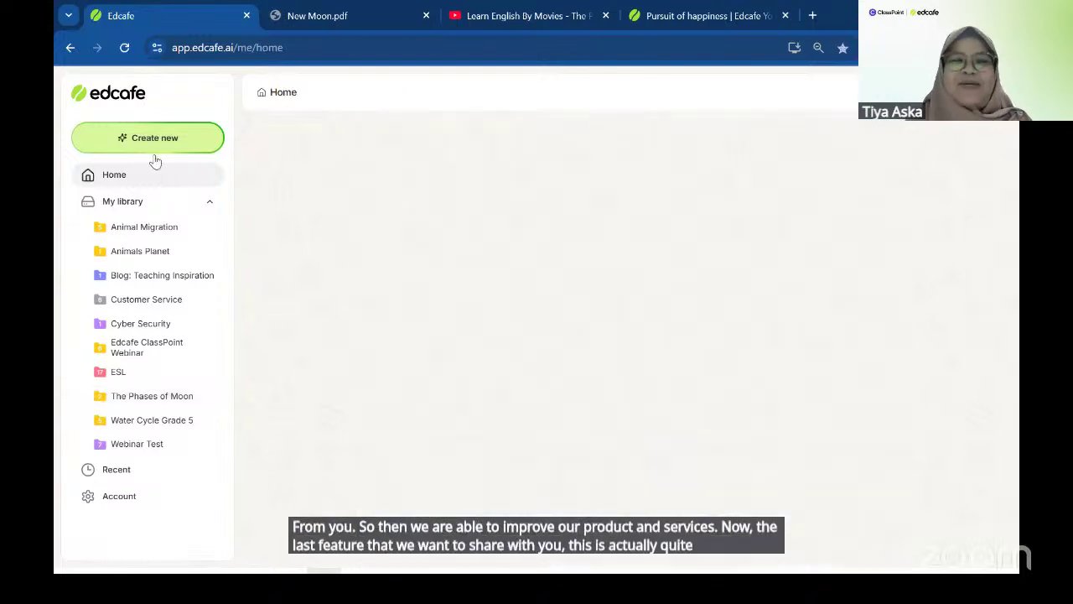
click(145, 147)
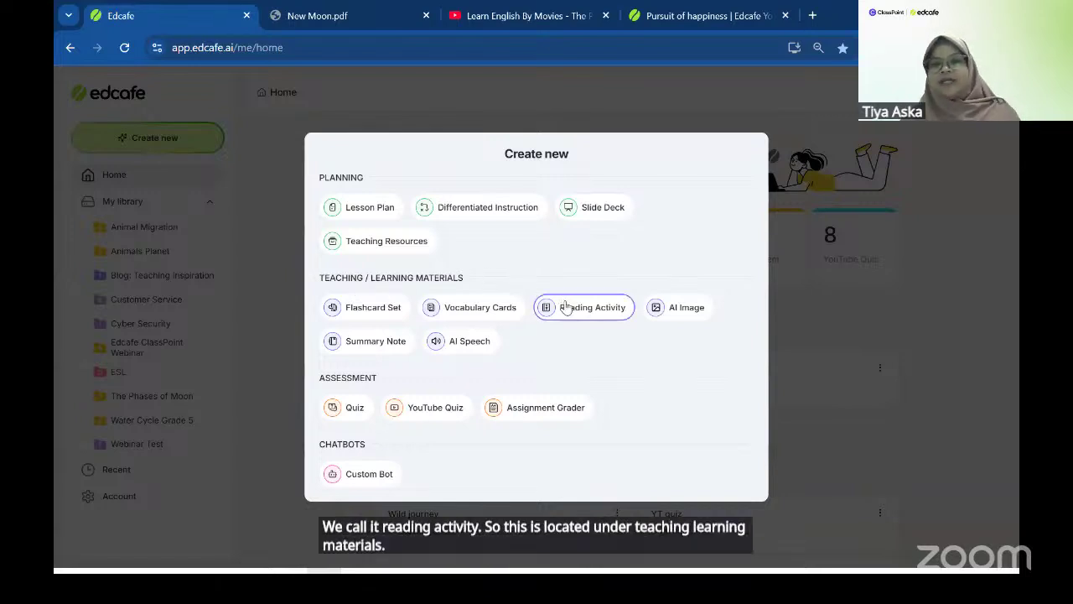
key(Escape)
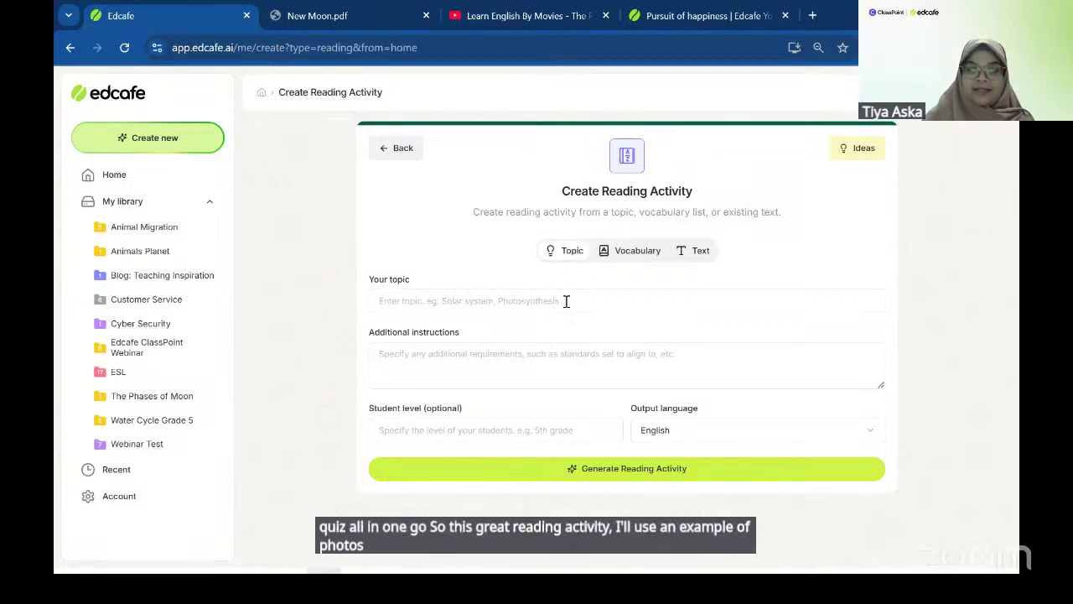
- Enter the topic Photosynthesis and begin the instructions with 'The cycle of photosynthesis'
click(566, 301)
text(Pho)
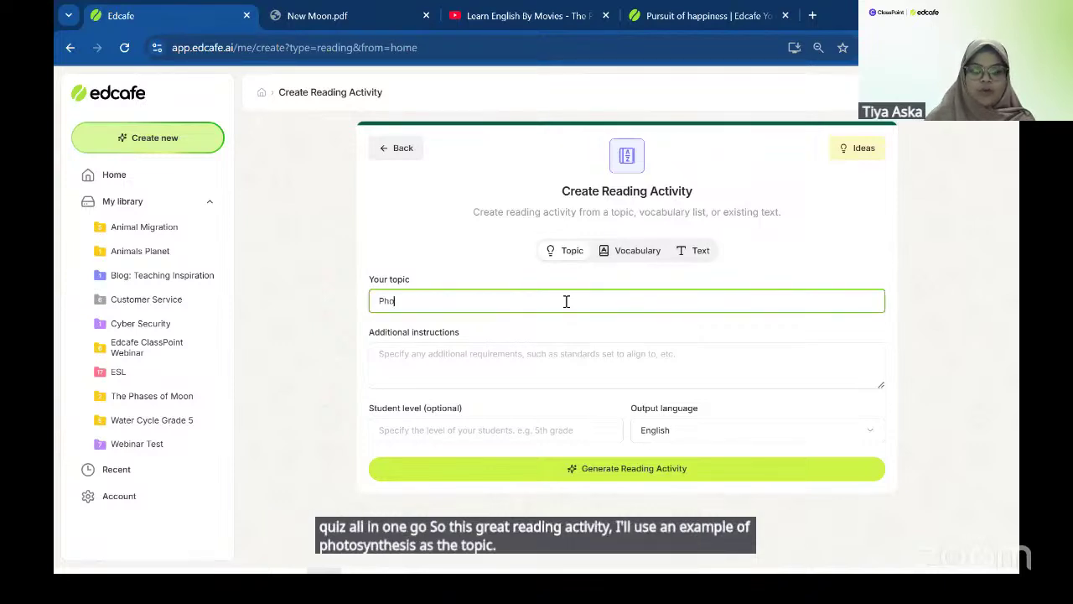
text(tosynth)
key(BackSpace)
key(BackSpace)
text(tesis)
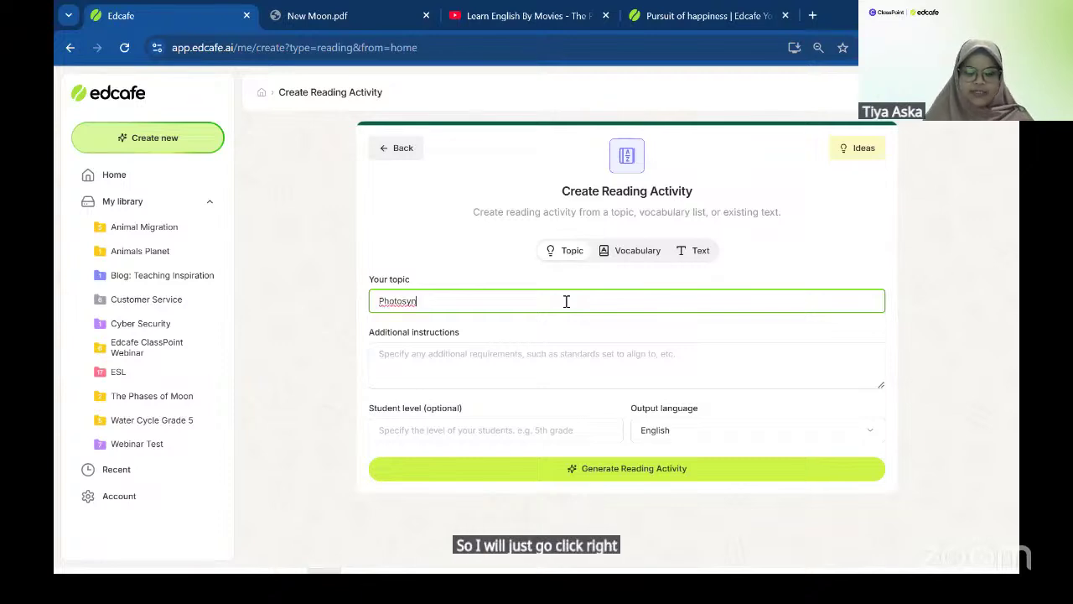
click(601, 372)
click(421, 301)
right_click(418, 306)
click(410, 302)
key(shift+Left)
click(459, 363)
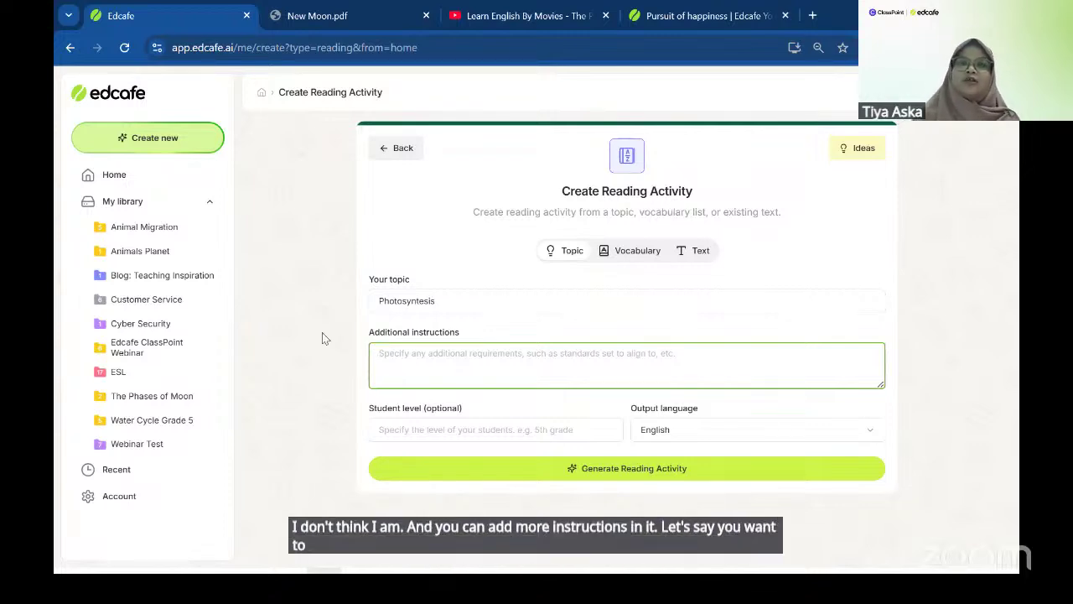
text(The cycl)
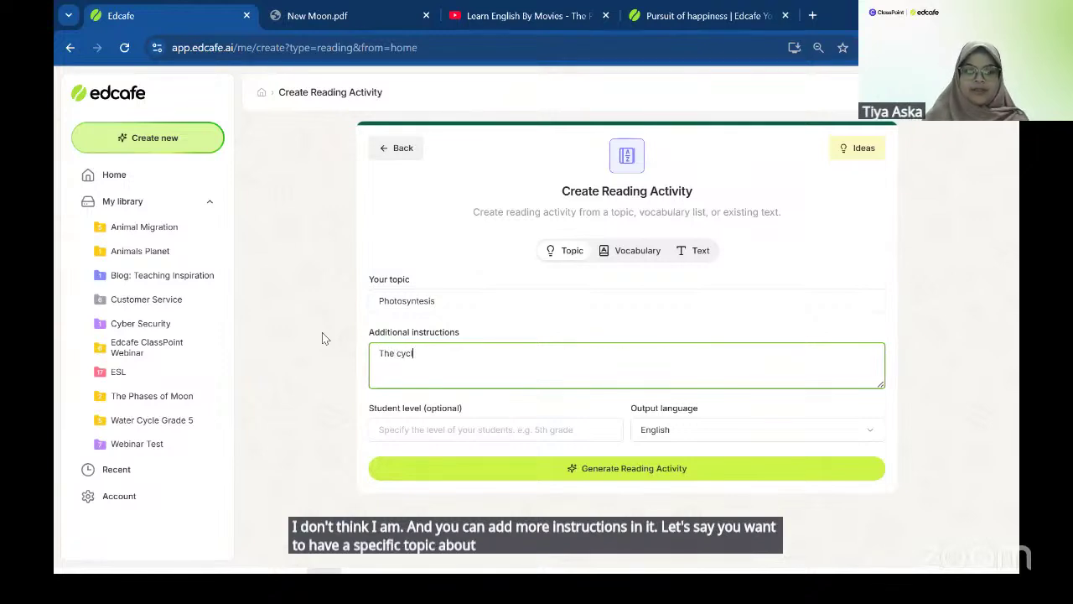
text(e of phot)
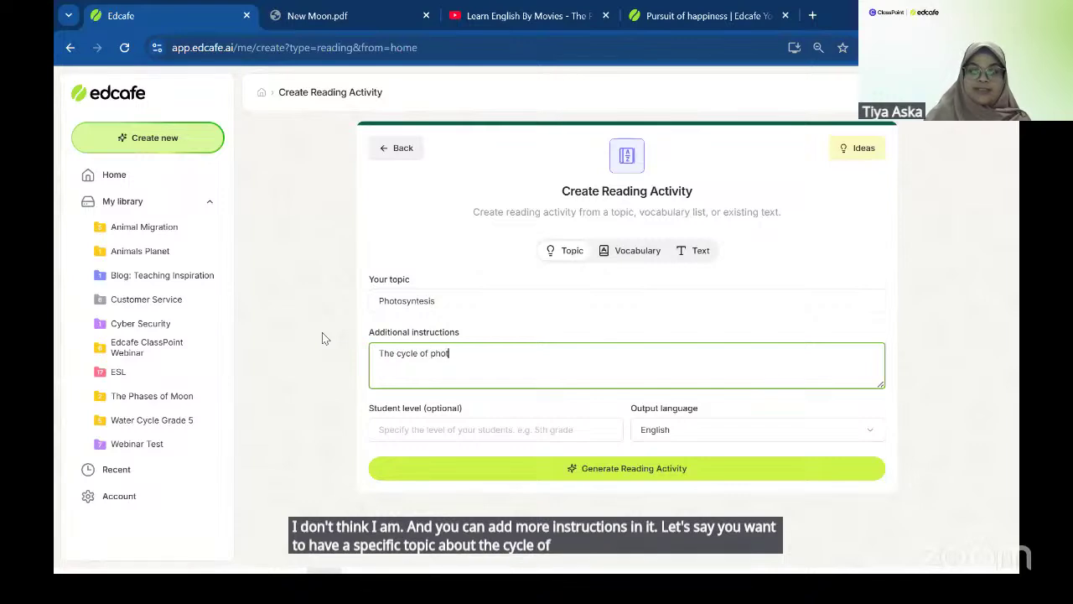
text(osyntesis)
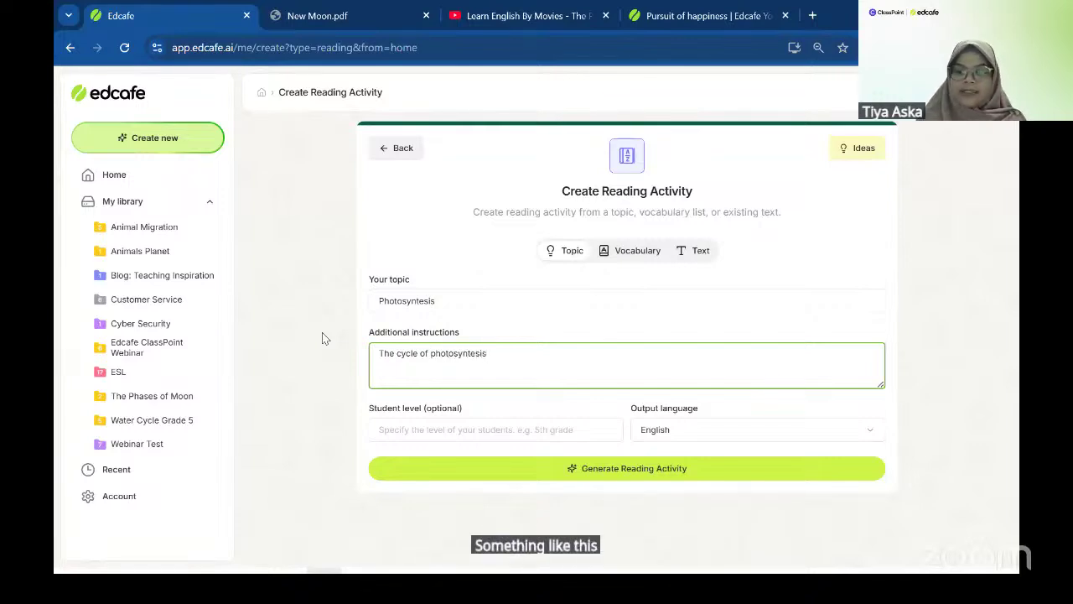
right_click(441, 354)
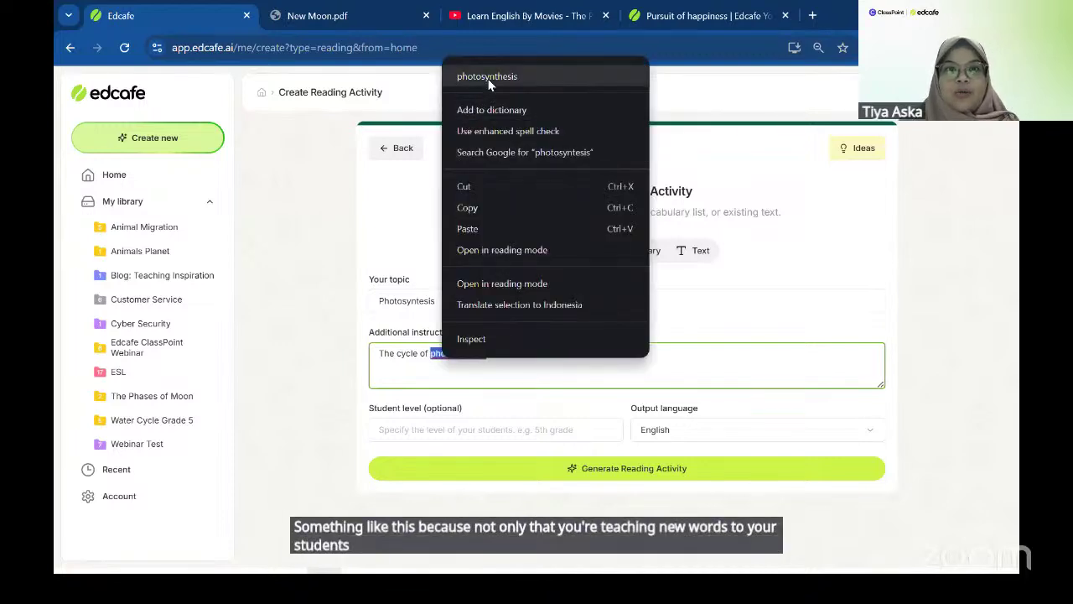
click(487, 76)
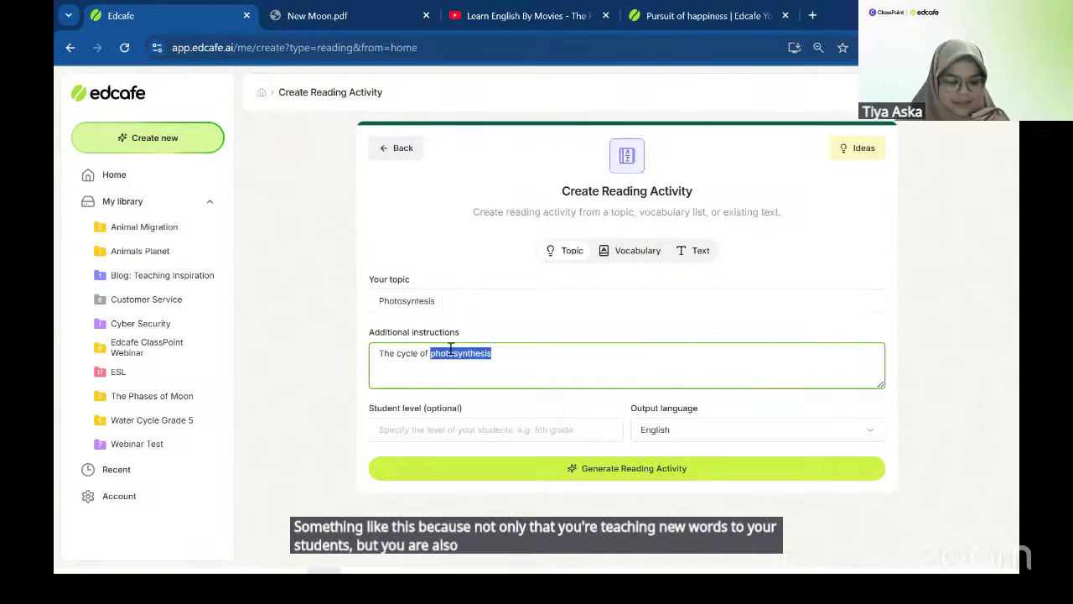
- Retype the misspelled topic as 'Photosynthesis' with a capital P
double_click(429, 300)
text(photosynthesis)
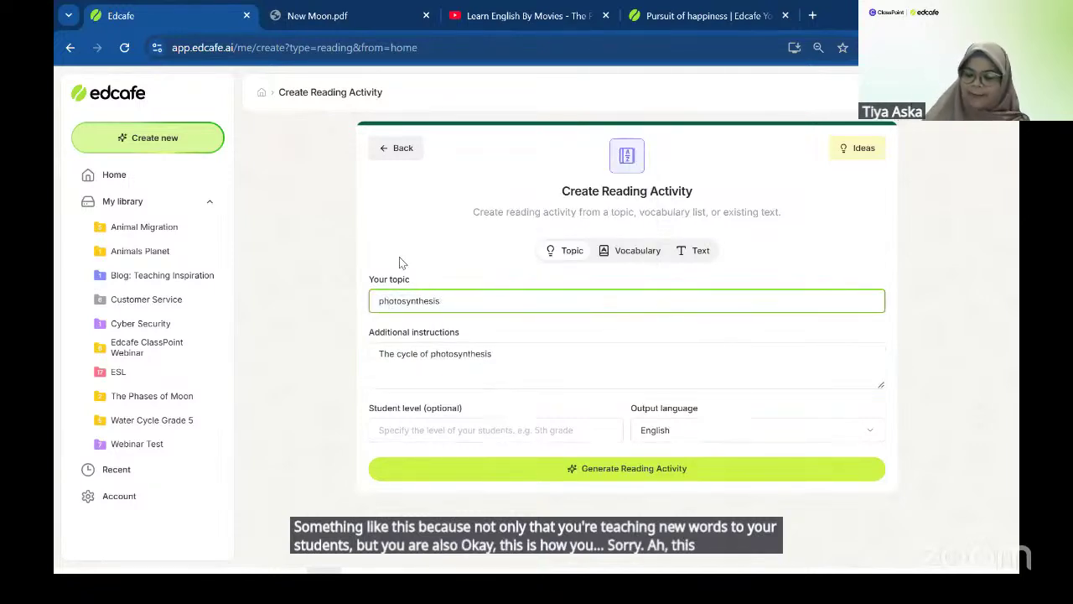
key(Home)
key(Delete)
text(P)
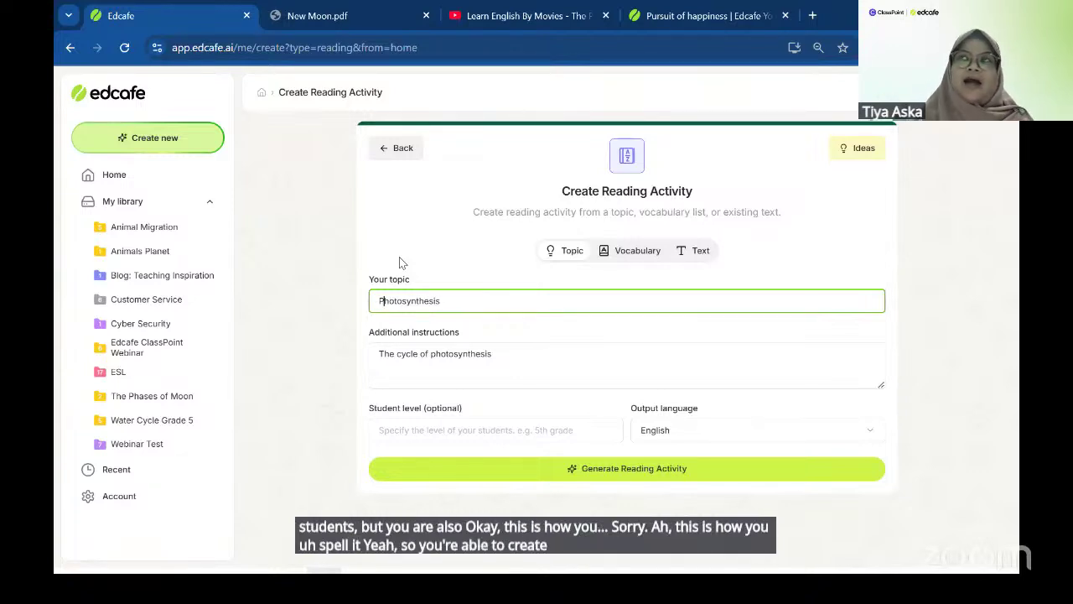
- Finish the additional instructions with 'and relate it to daily activities'
click(516, 359)
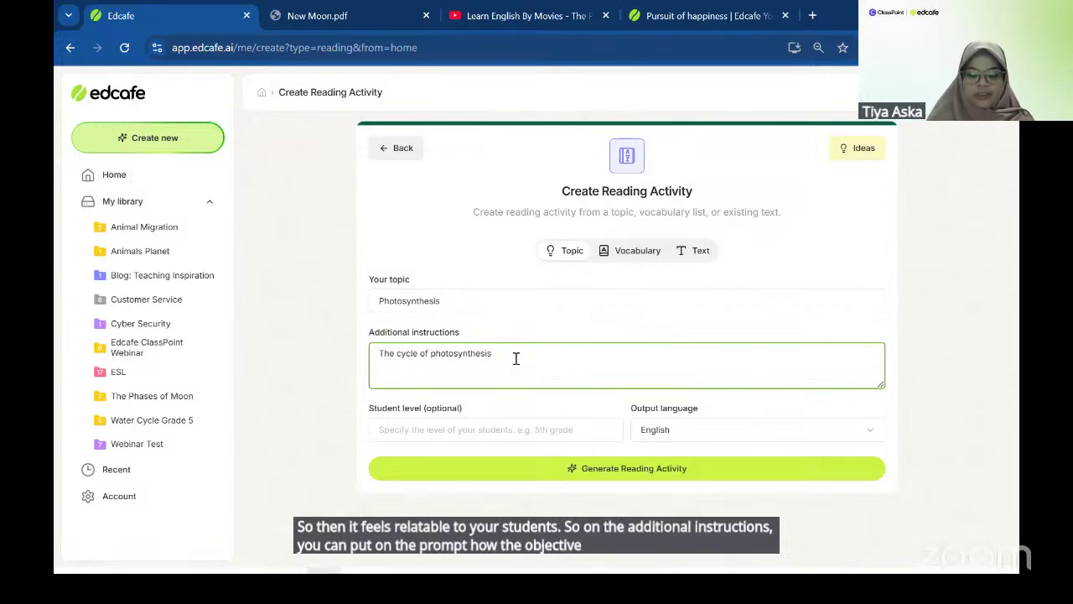
text(and telate it ot)
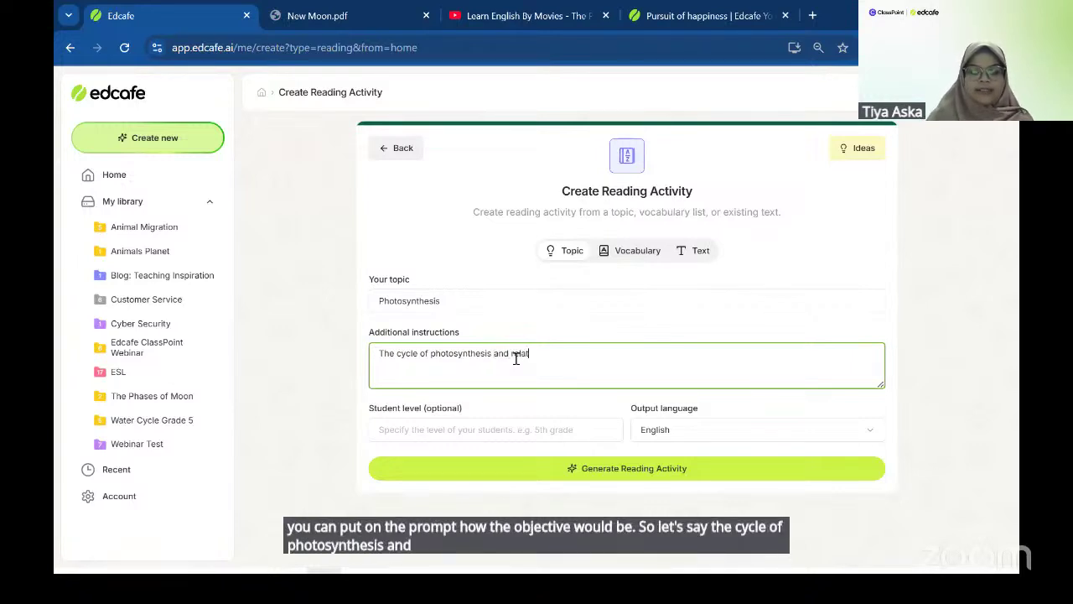
key(BackSpace)
key(BackSpace)
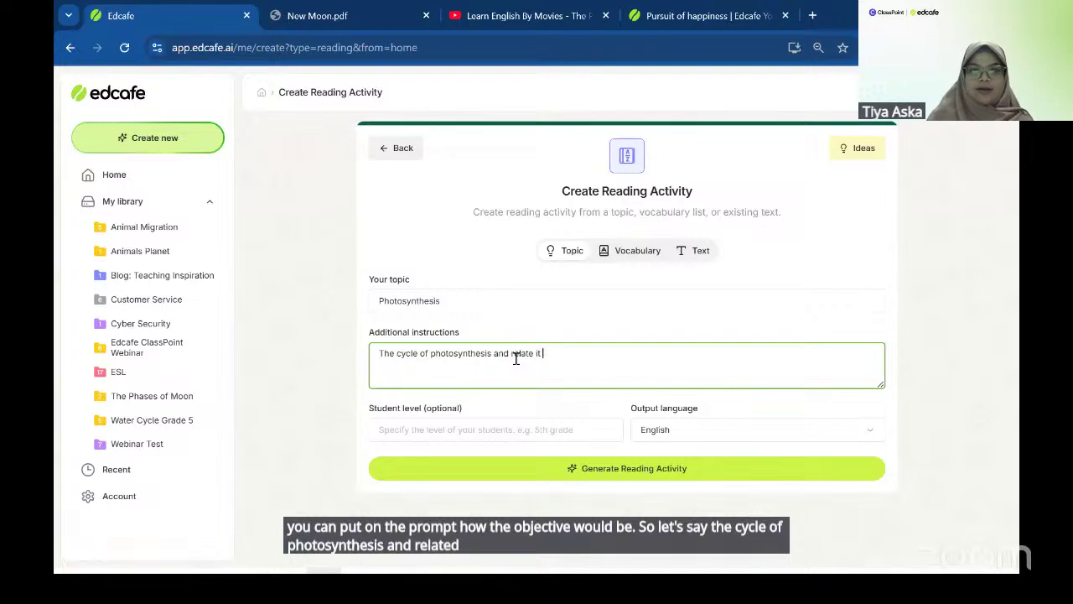
text(today)
key(BackSpace)
key(BackSpace)
key(BackSpace)
key(BackSpace)
key(BackSpace)
text(daily )
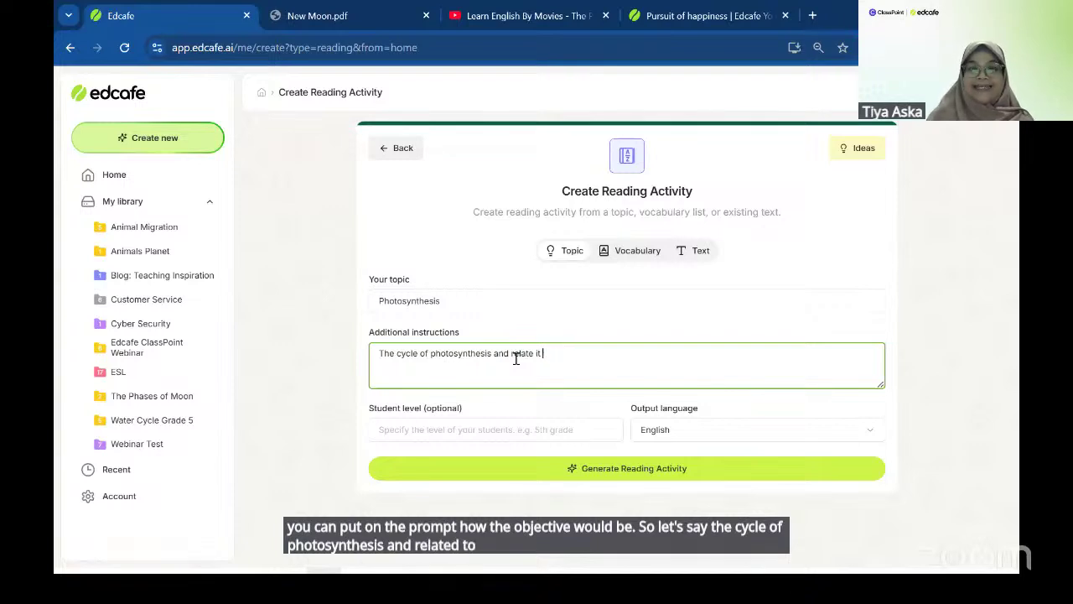
text(acvit)
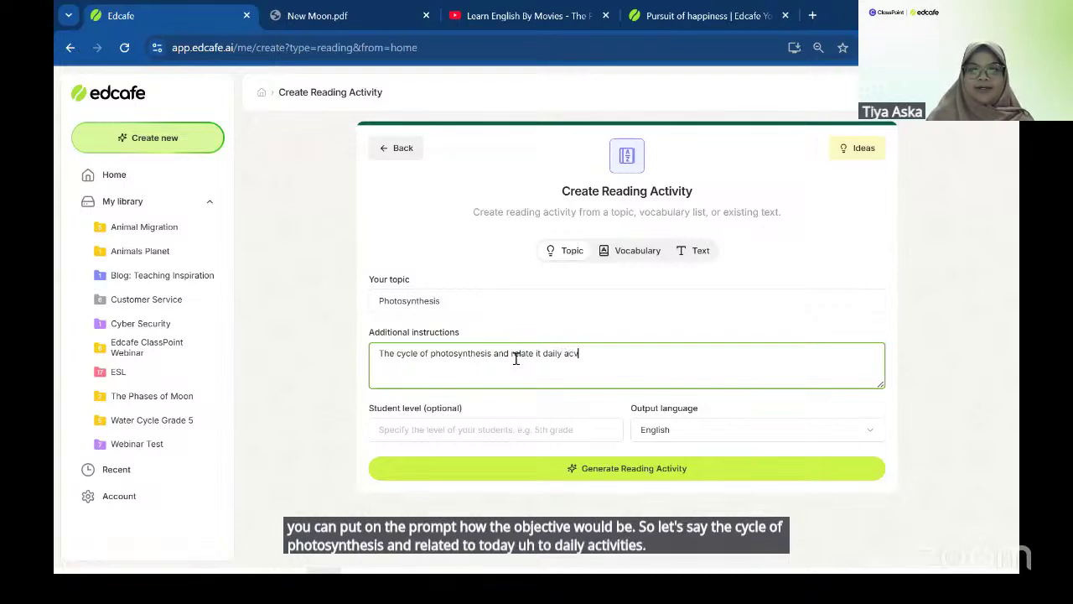
key(BackSpace)
key(BackSpace)
key(BackSpace)
text(tivi)
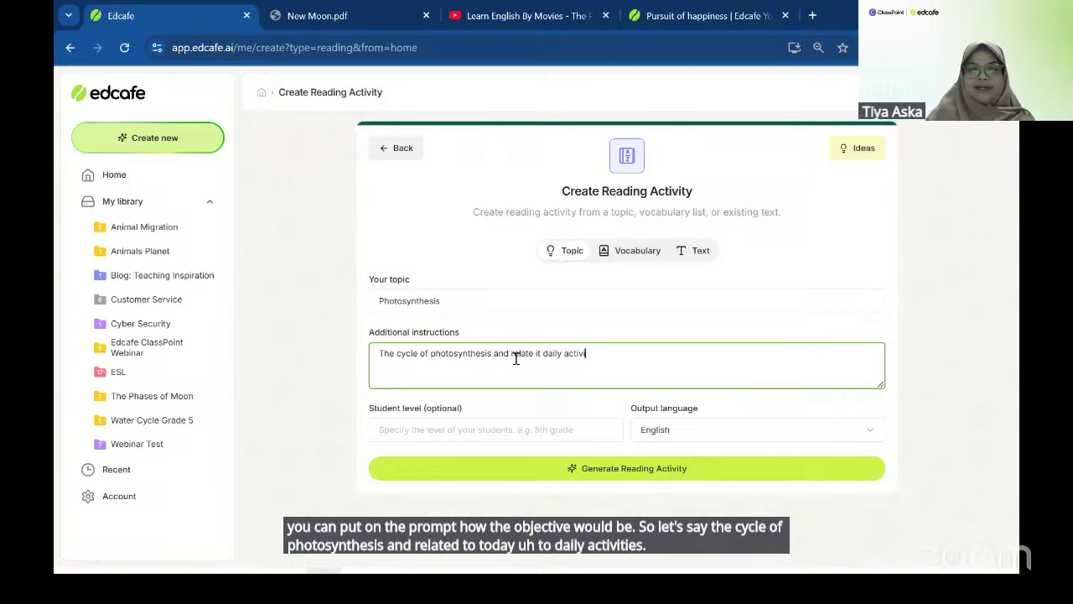
text(ties)
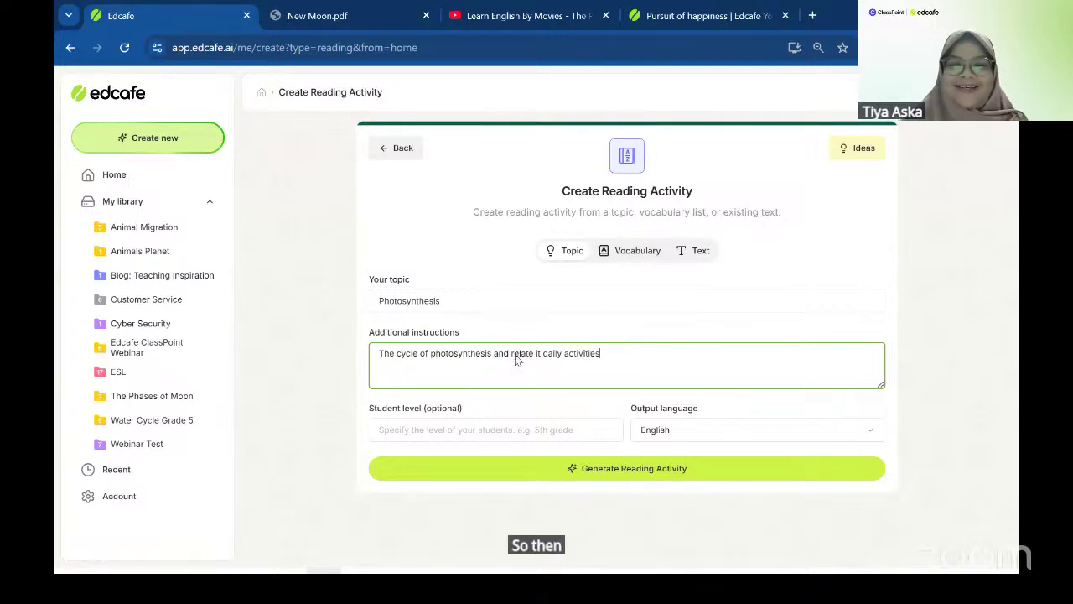
- Generate the reading activity and scroll through the 'Photosynthesis: The Green Miracle of Life' passage
click(602, 472)
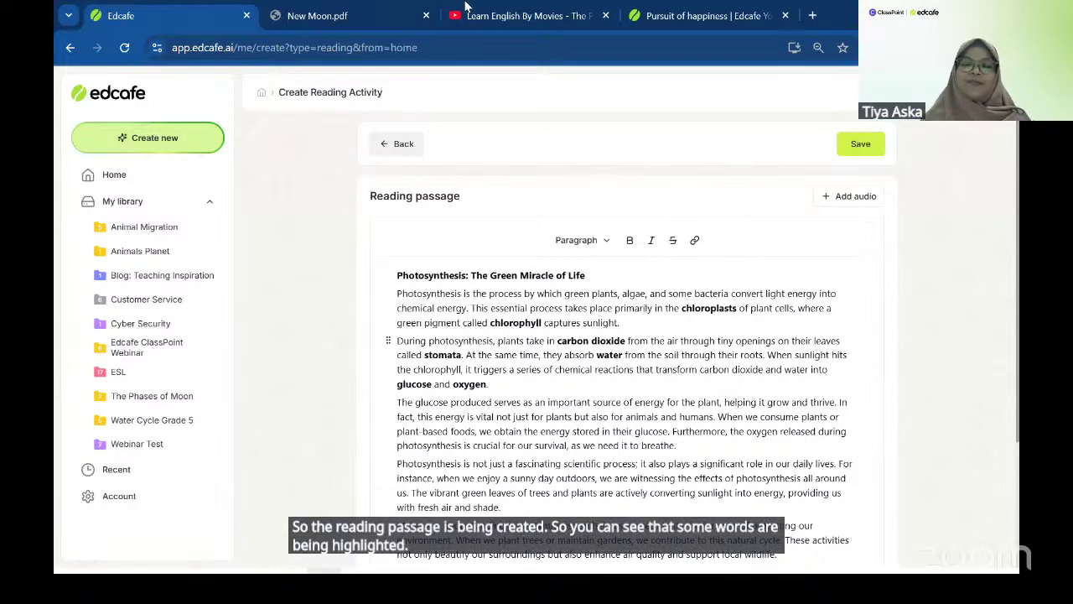
scroll(428, 308, down, 1)
scroll(428, 309, down, 1)
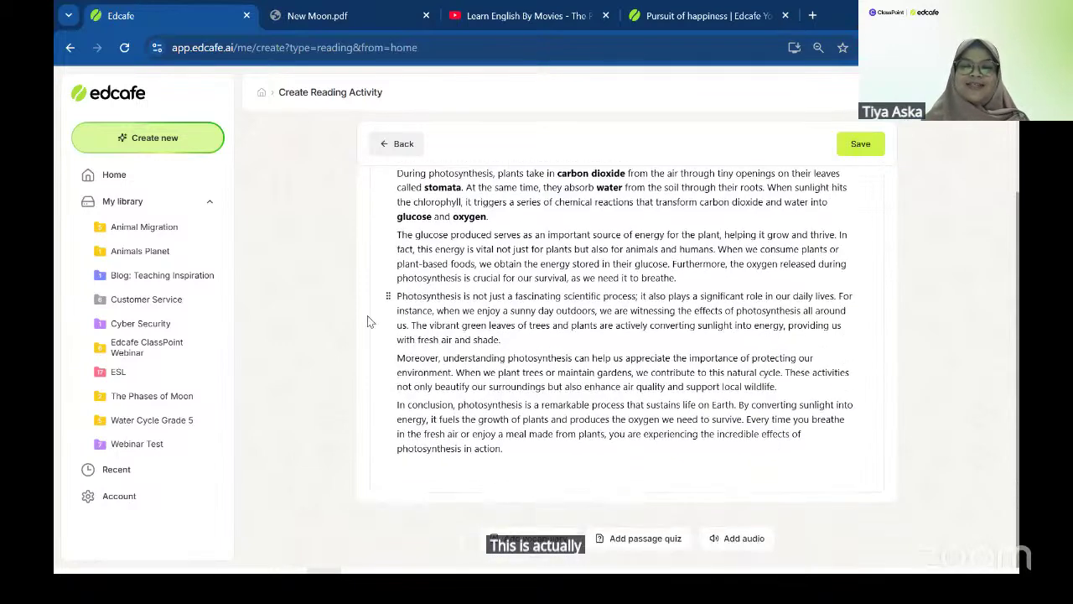
scroll(421, 312, up, 1)
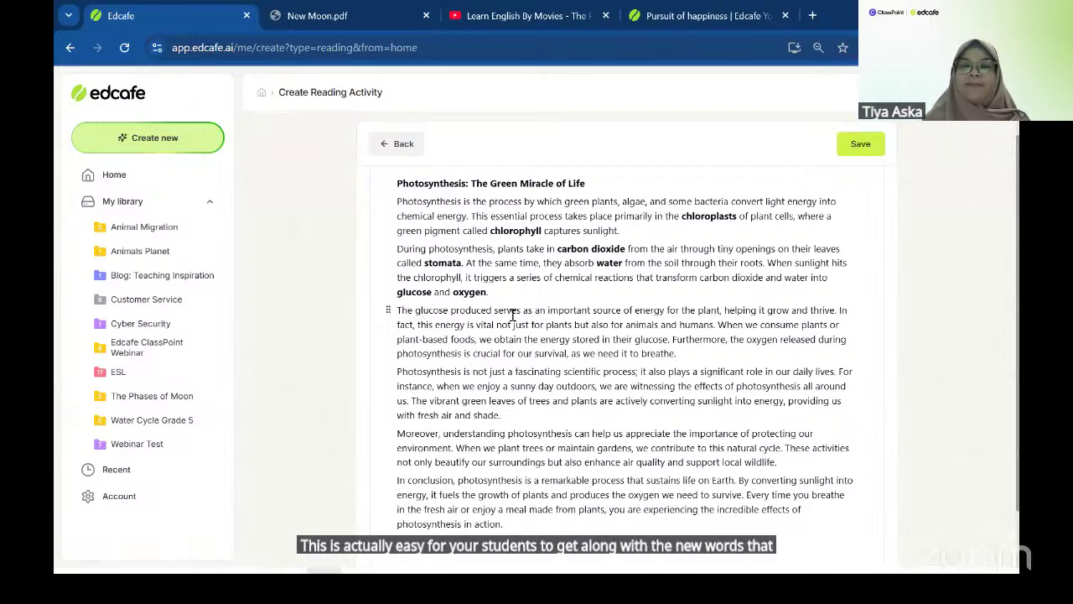
scroll(513, 315, up, 1)
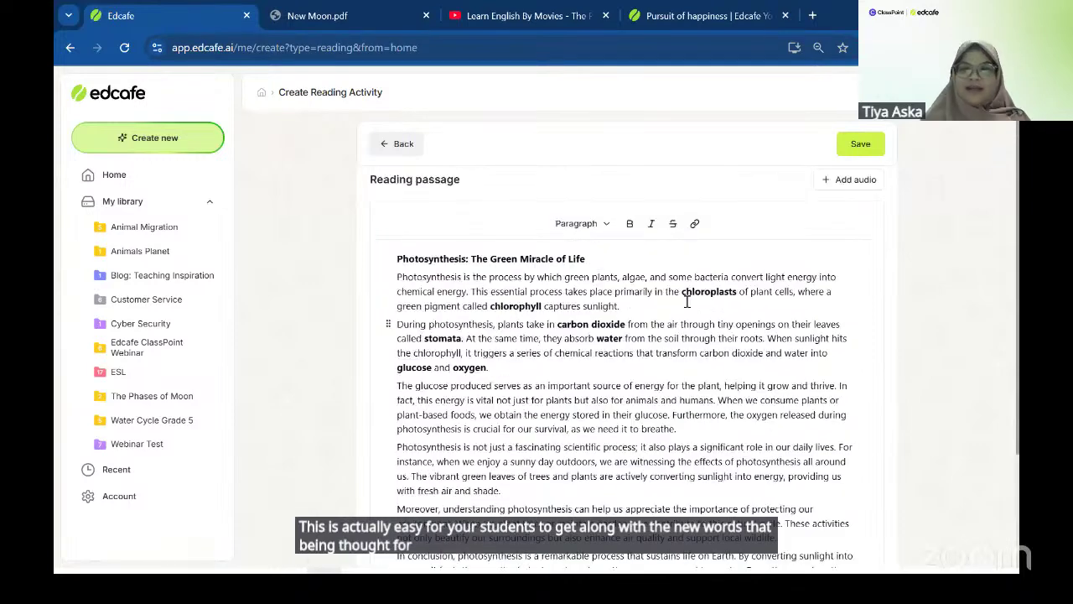
- After previewing voices, narrate the photosynthesis passage in the Stacy voice, producing 2:12 of audio
click(855, 180)
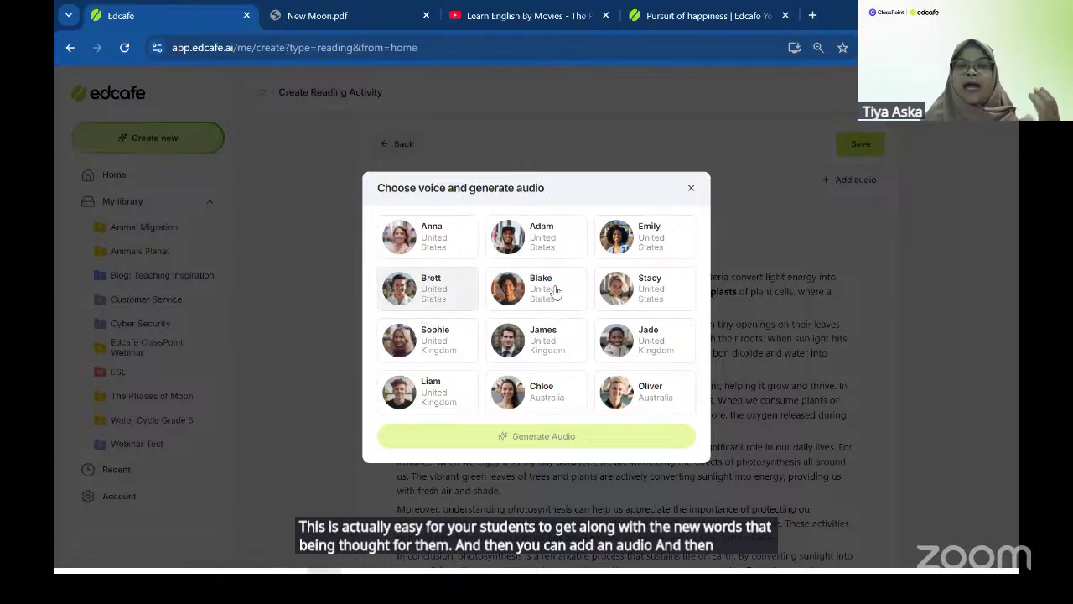
click(678, 295)
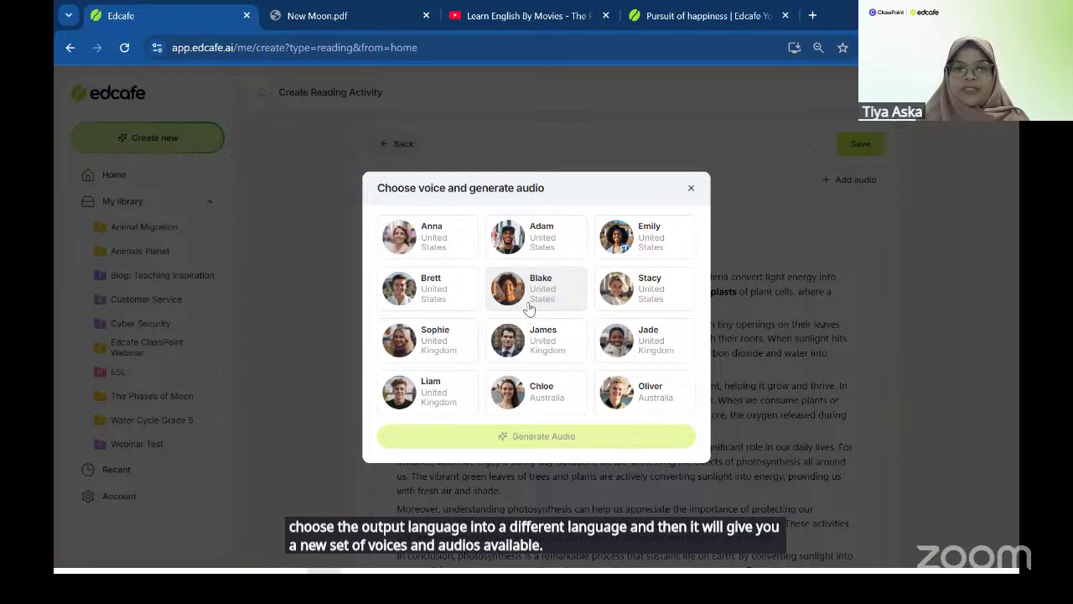
click(681, 297)
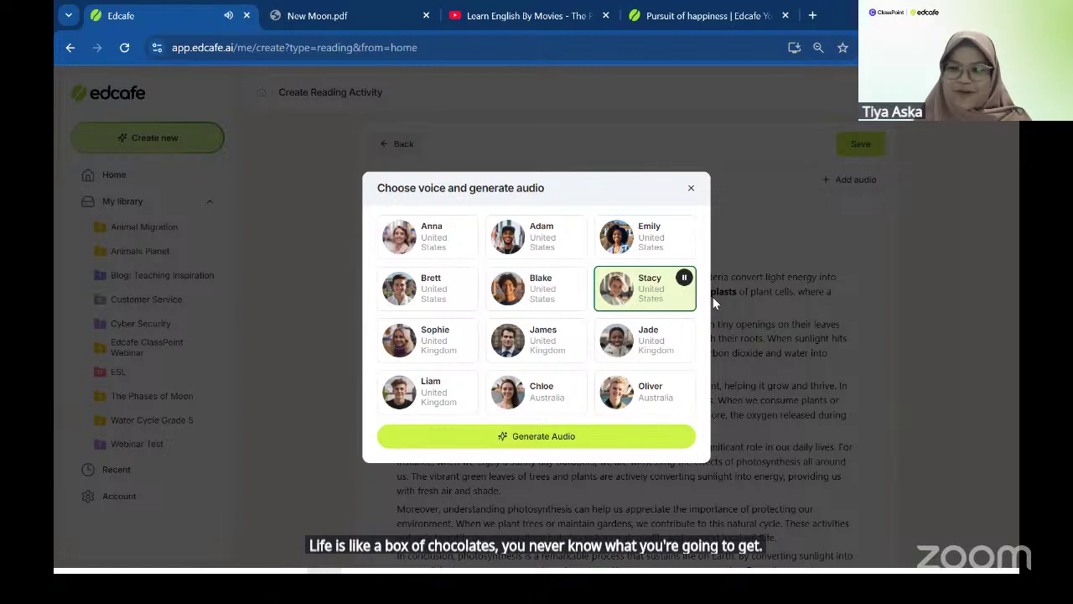
click(544, 438)
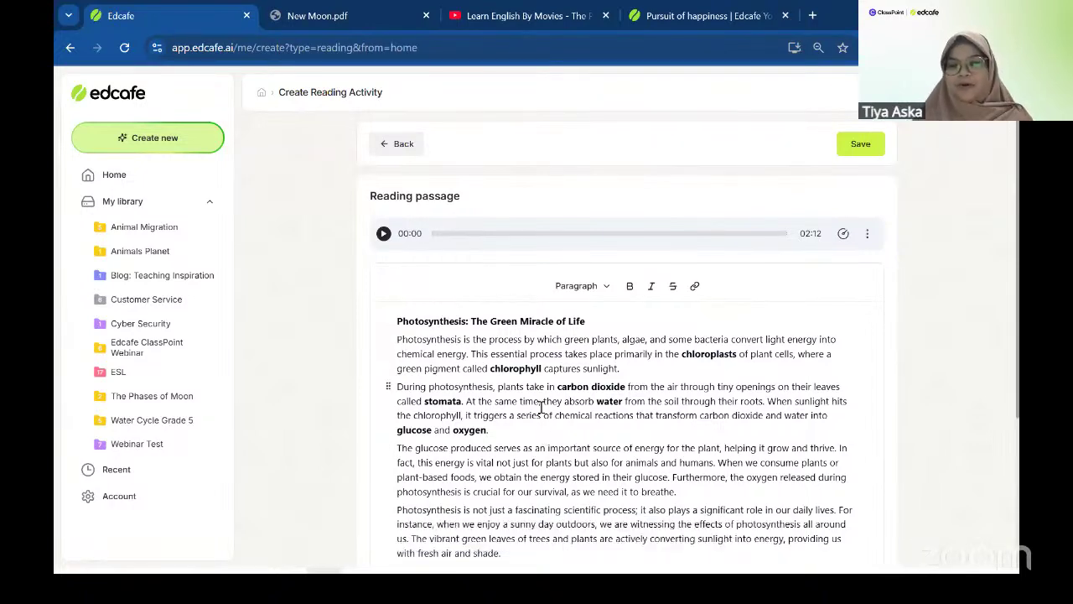
- Play the narration, pause it at 00:13, and check its Change/Remove audio options without changing anything
click(384, 234)
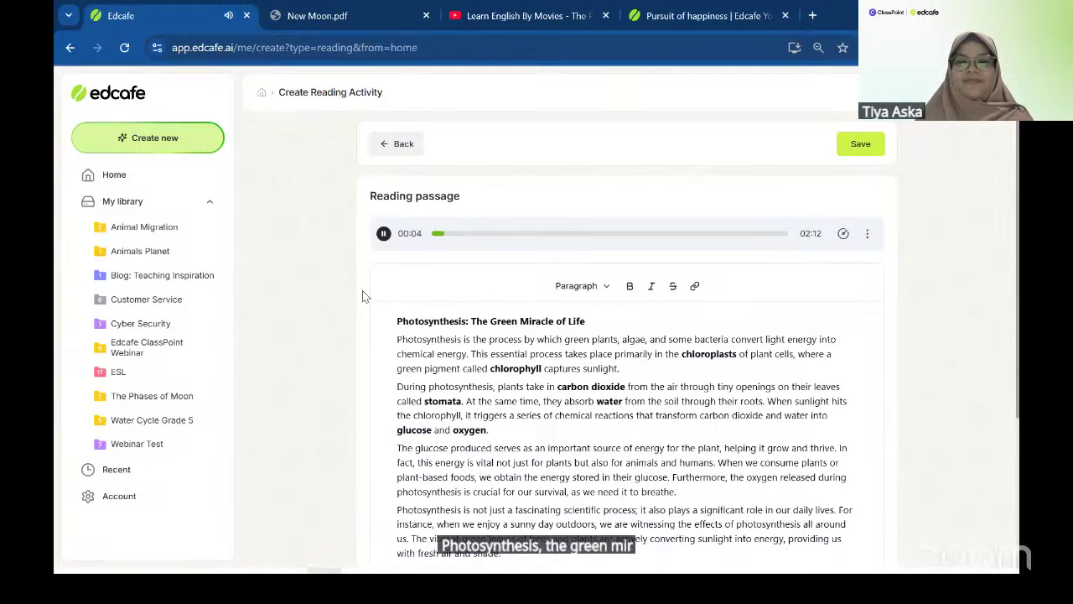
click(383, 235)
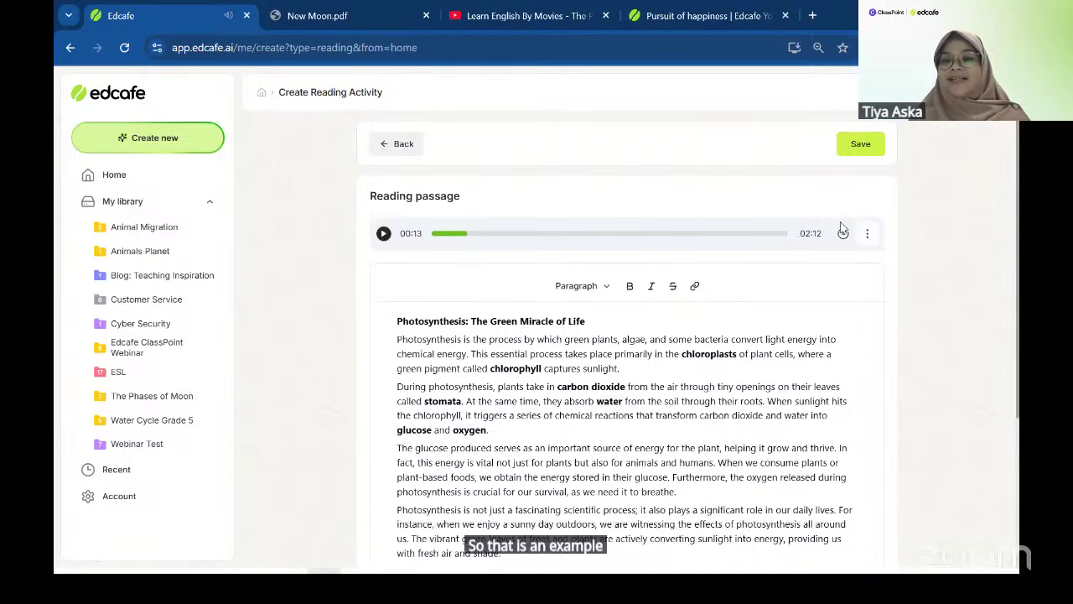
click(867, 234)
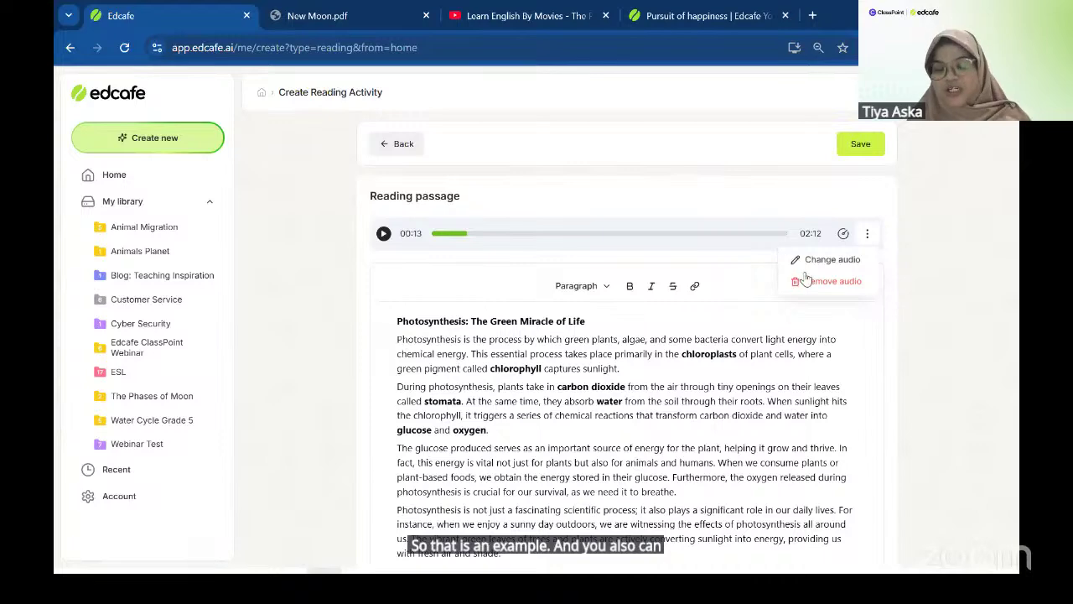
click(755, 270)
scroll(747, 289, down, 1)
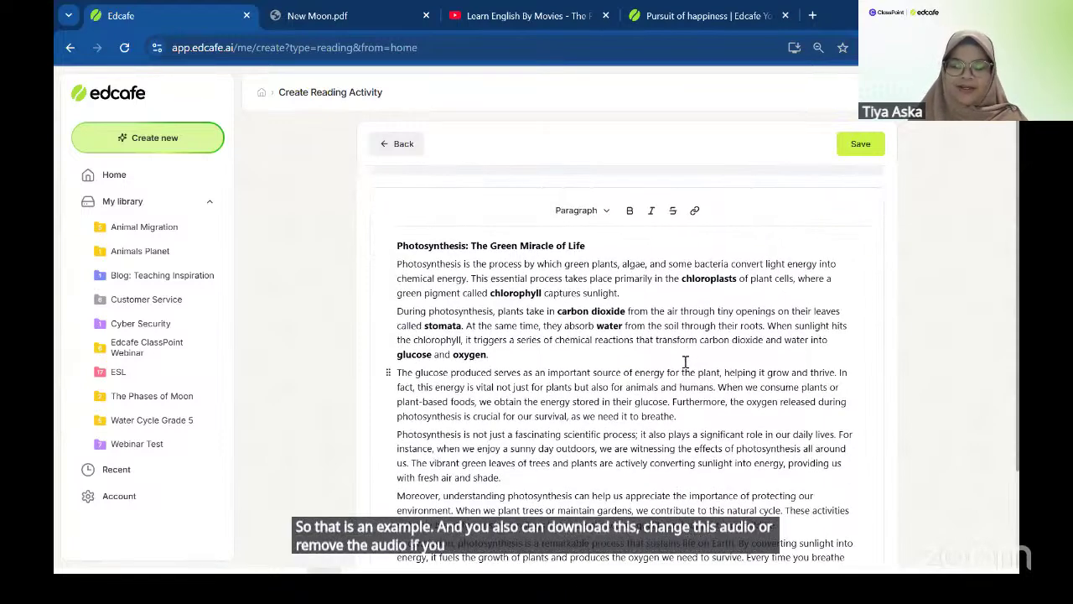
scroll(675, 319, up, 1)
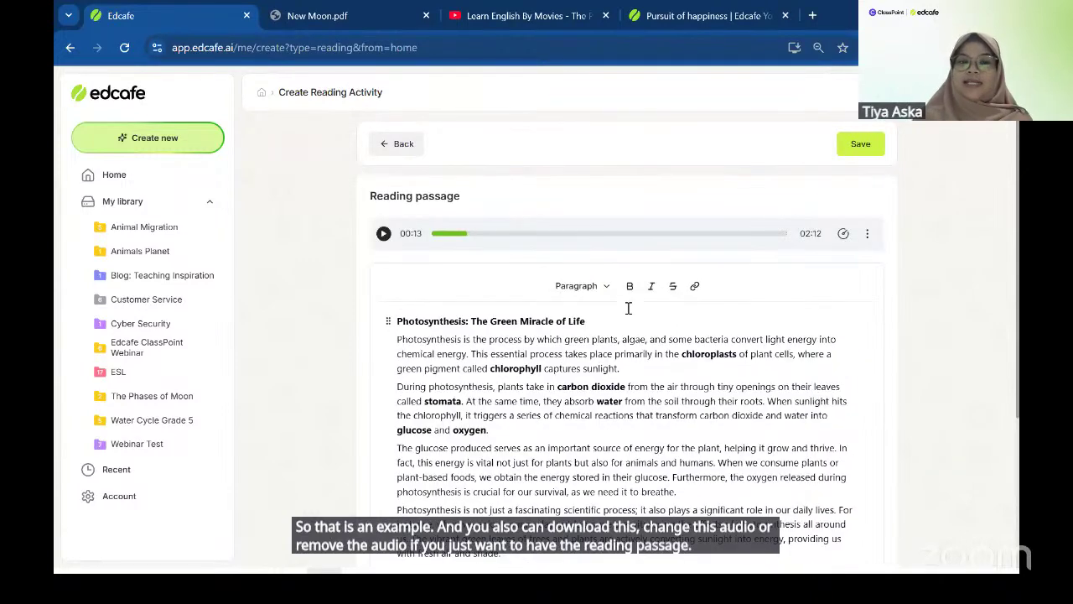
scroll(757, 369, down, 3)
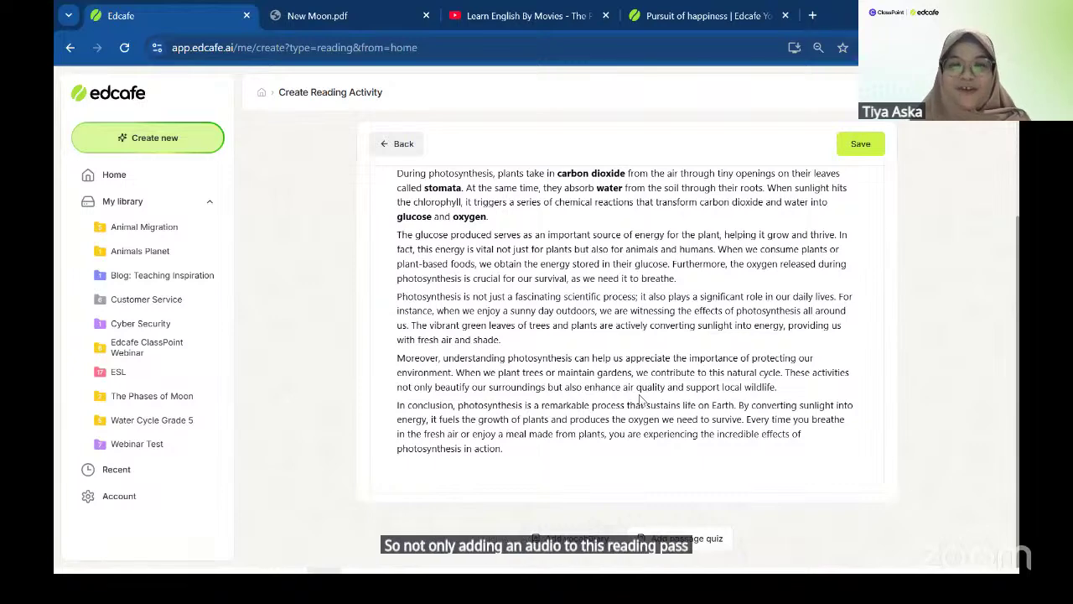
- Generate a ten-word vocabulary list from the passage, then begin a passage quiz
click(577, 538)
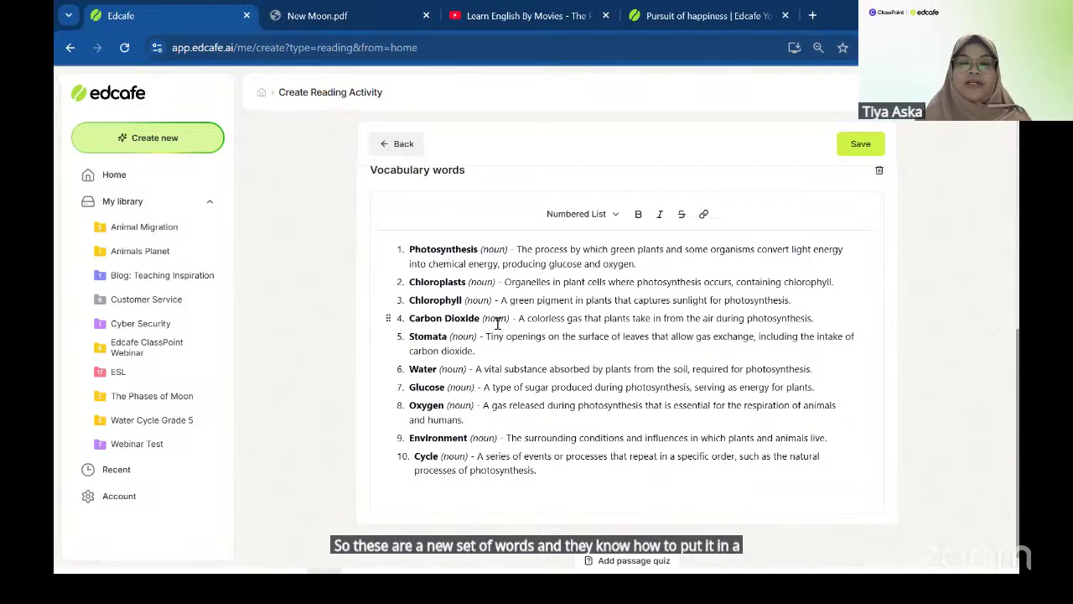
scroll(658, 561, down, 1)
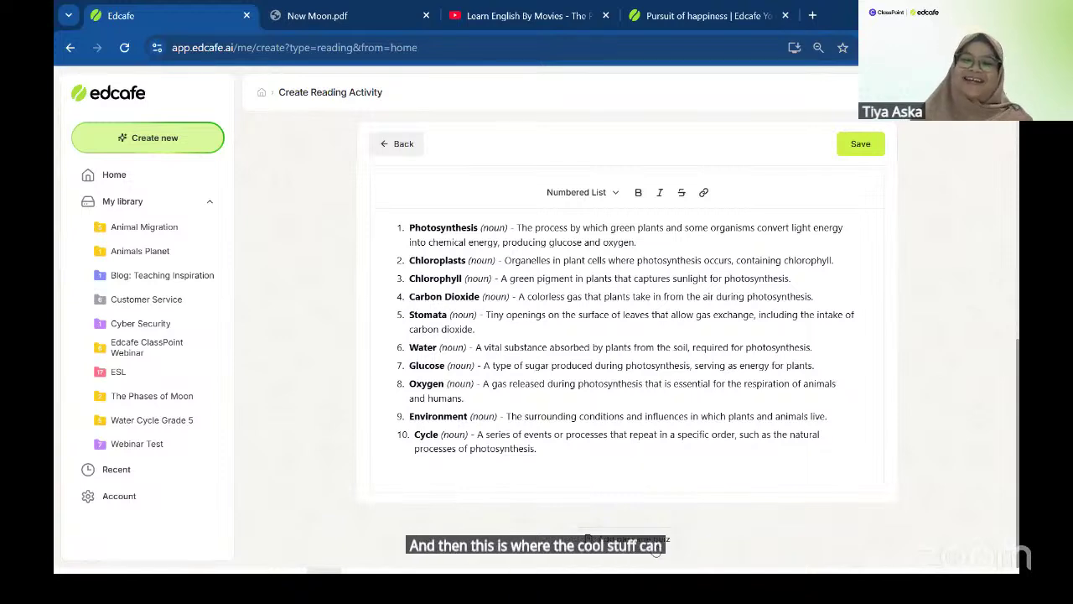
click(655, 548)
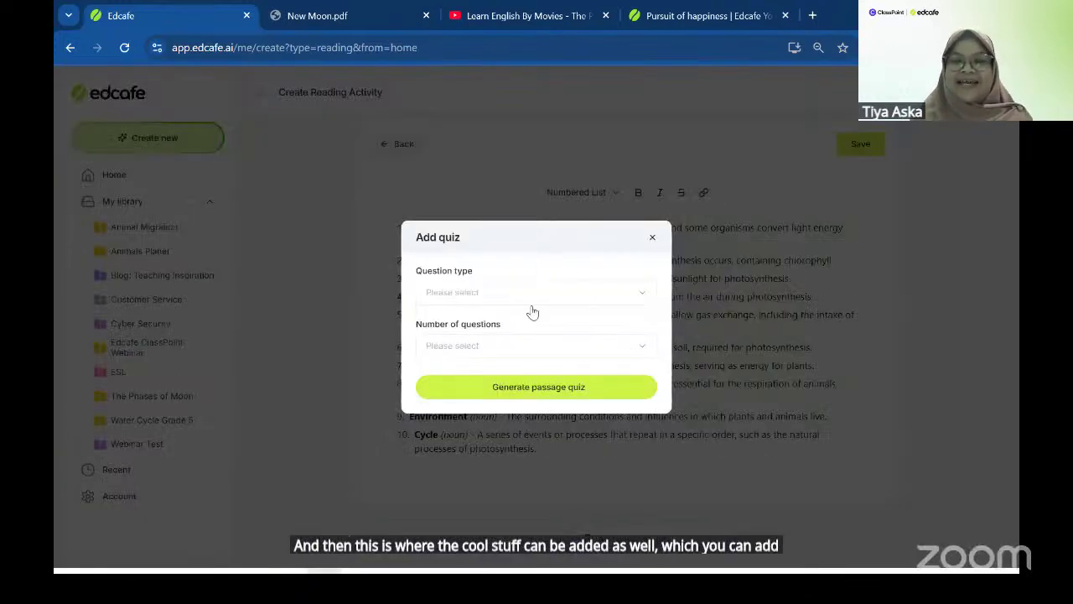
- Generate a passage quiz with Mixed question type and 5 questions
click(493, 290)
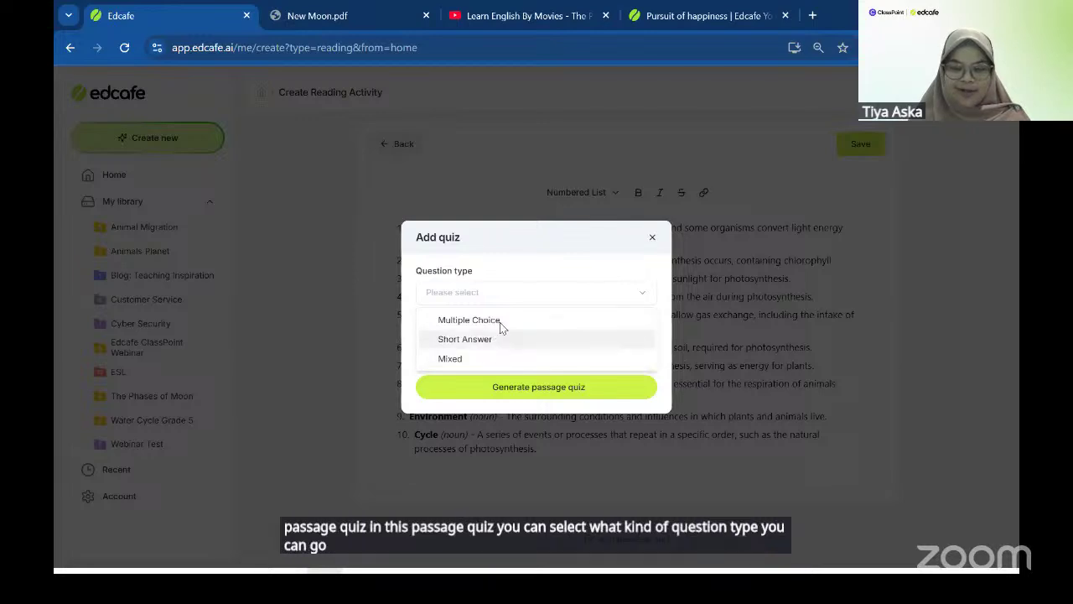
click(476, 359)
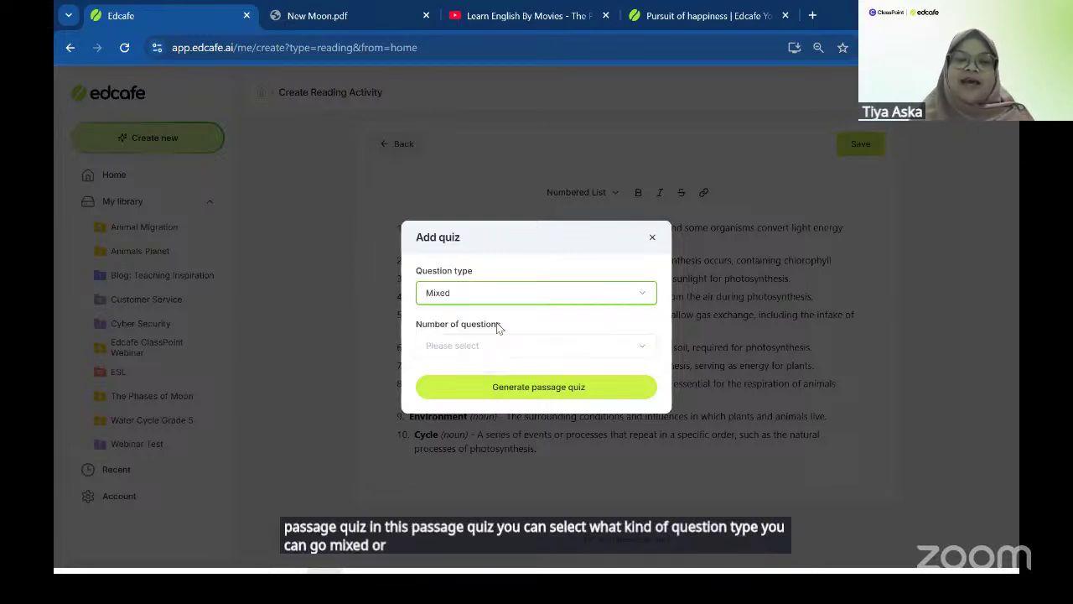
click(461, 349)
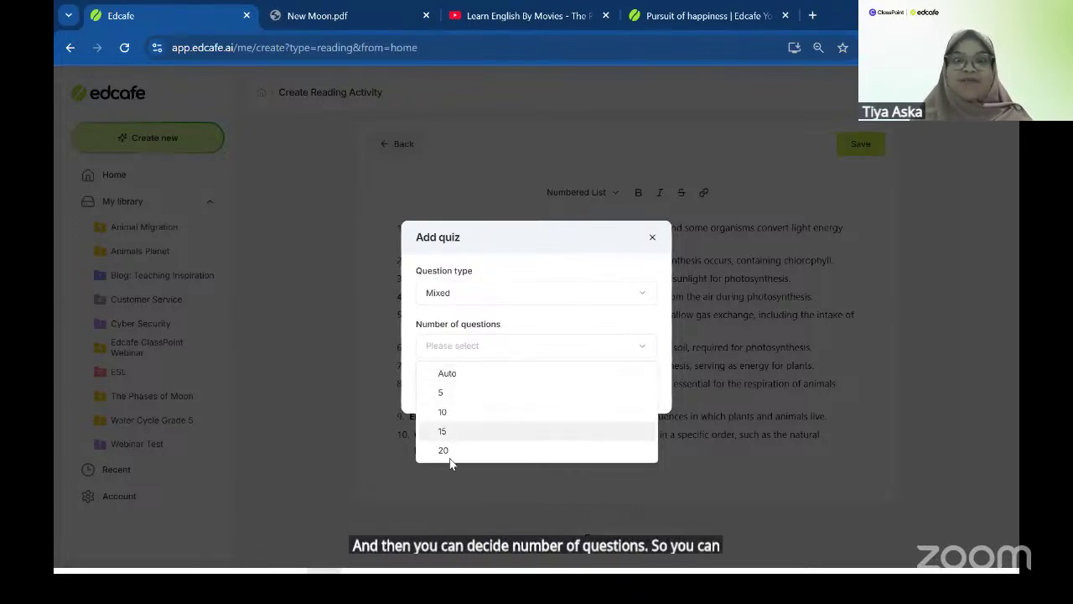
click(461, 396)
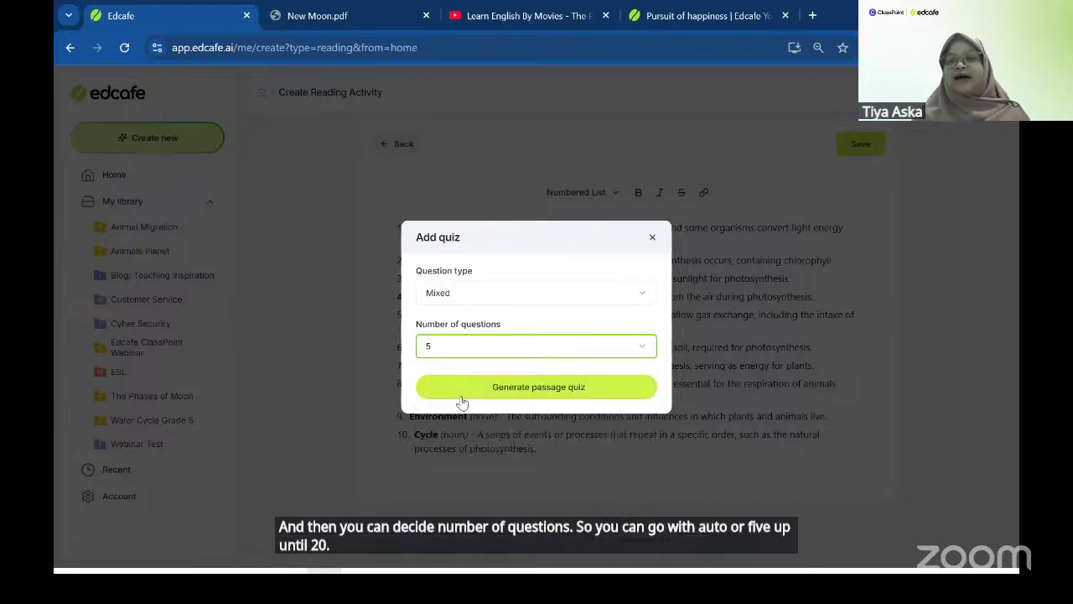
click(463, 393)
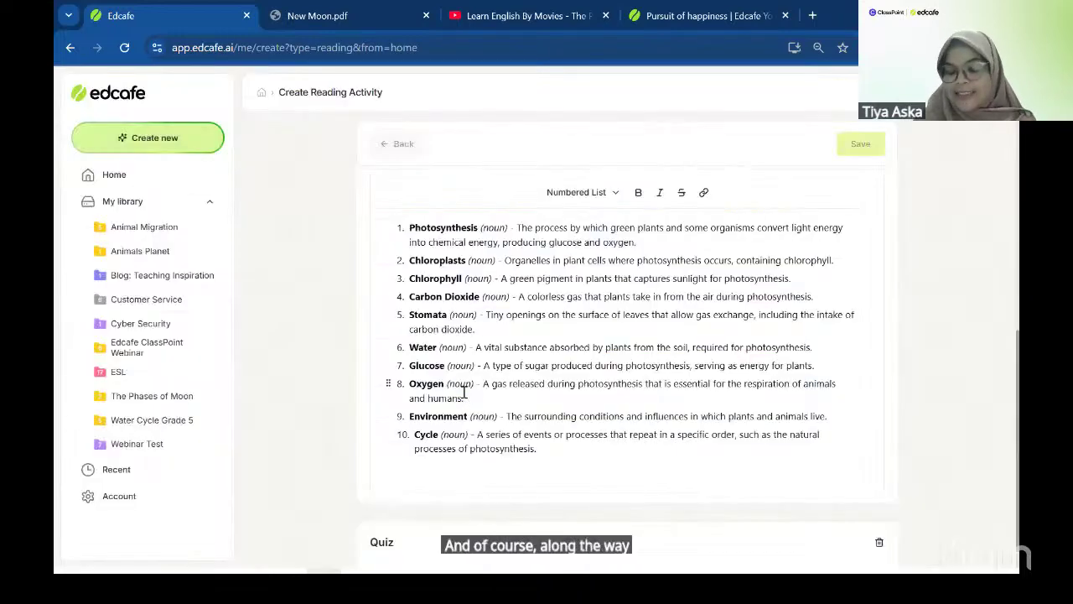
scroll(463, 392, down, 3)
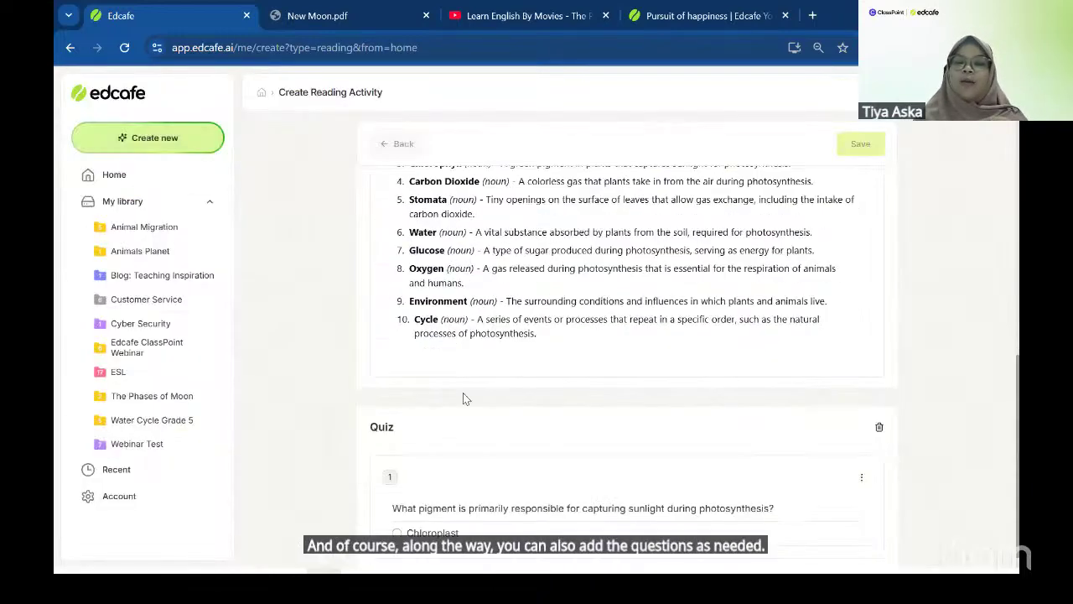
scroll(463, 394, down, 8)
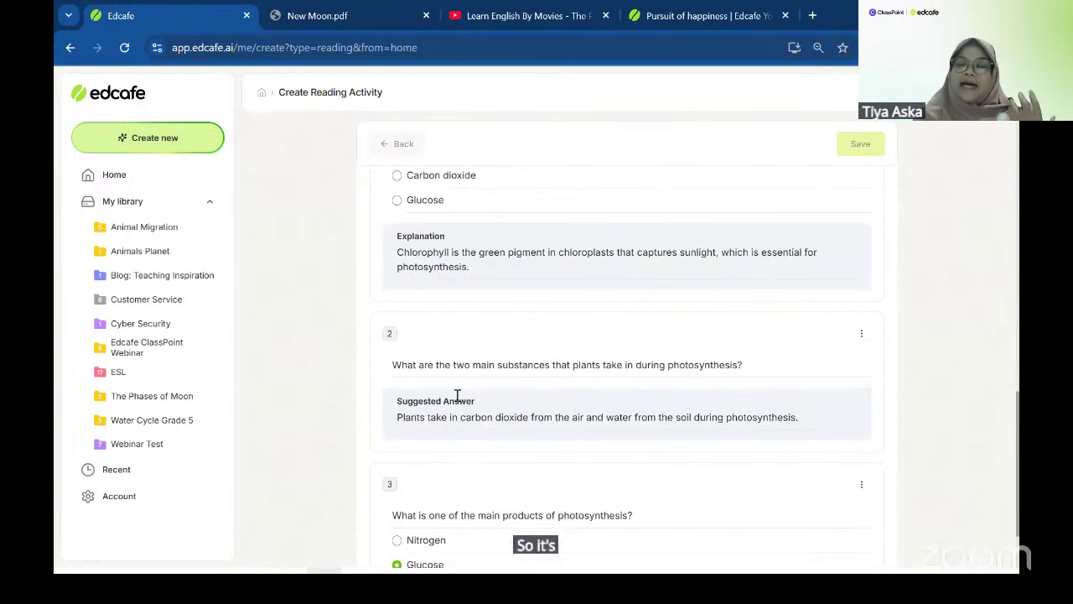
scroll(457, 396, down, 6)
scroll(457, 399, down, 5)
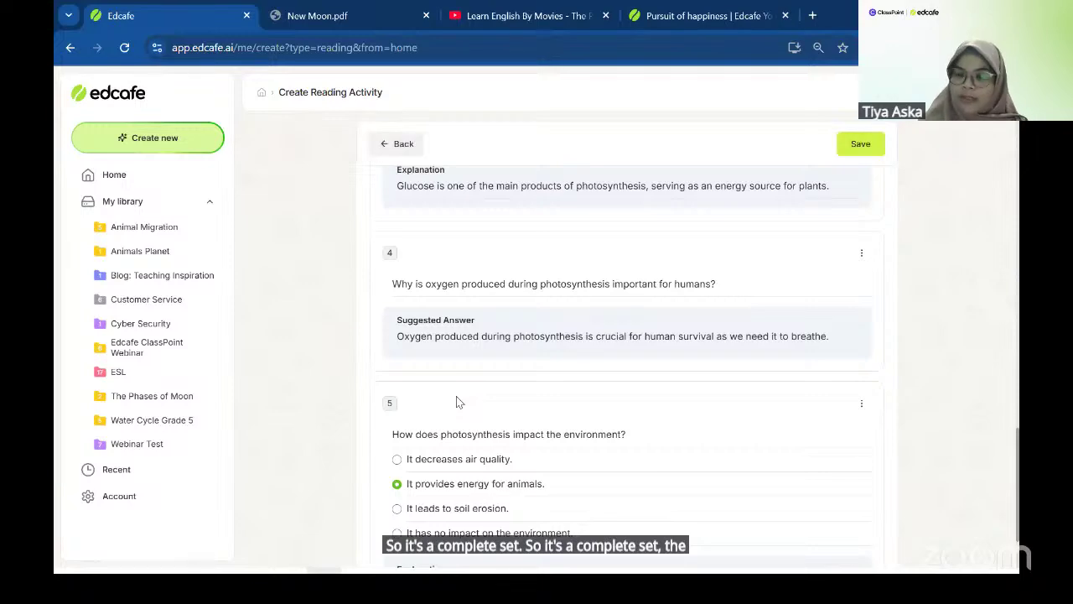
scroll(456, 396, down, 2)
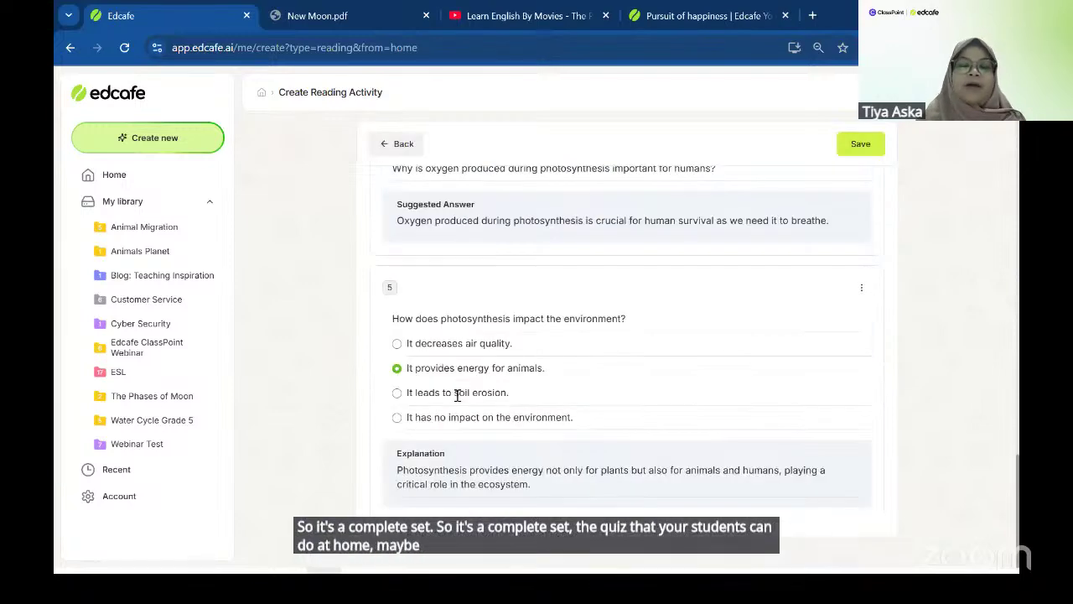
scroll(456, 396, up, 6)
scroll(456, 396, up, 15)
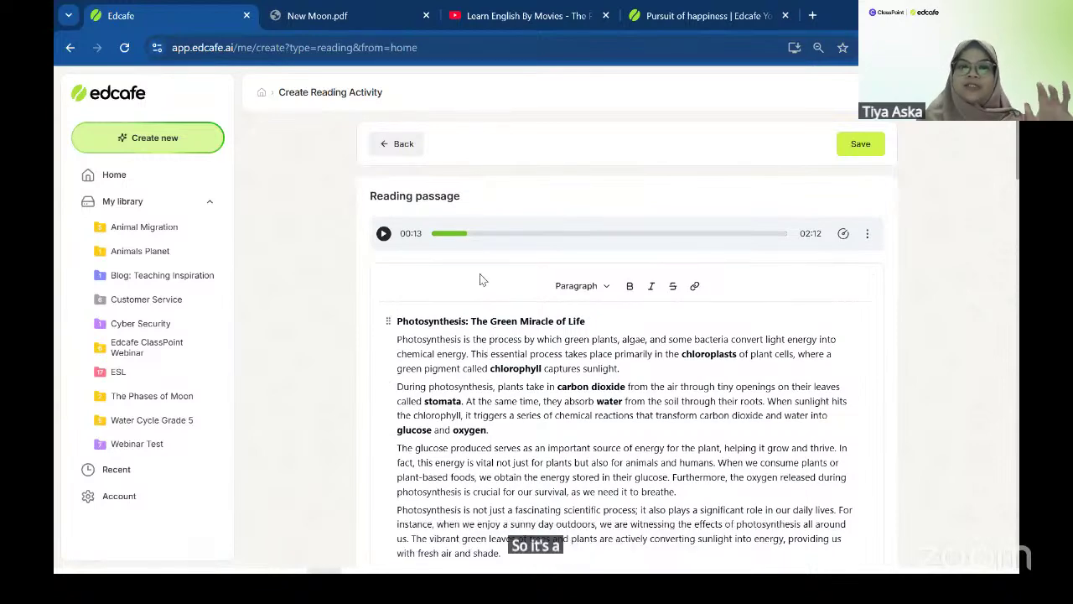
scroll(486, 329, down, 4)
scroll(475, 326, down, 3)
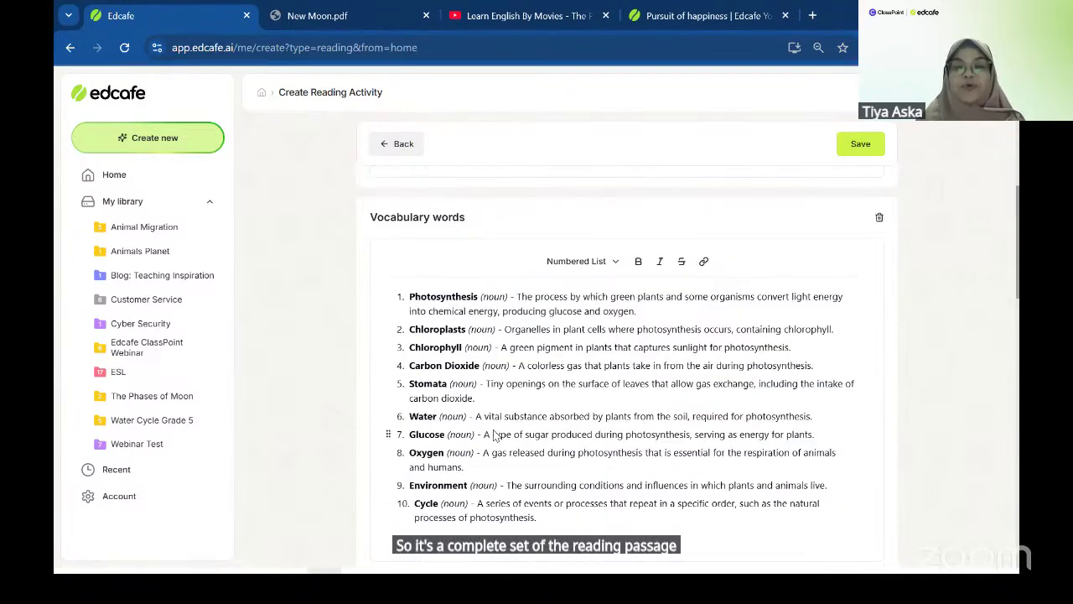
scroll(496, 433, down, 4)
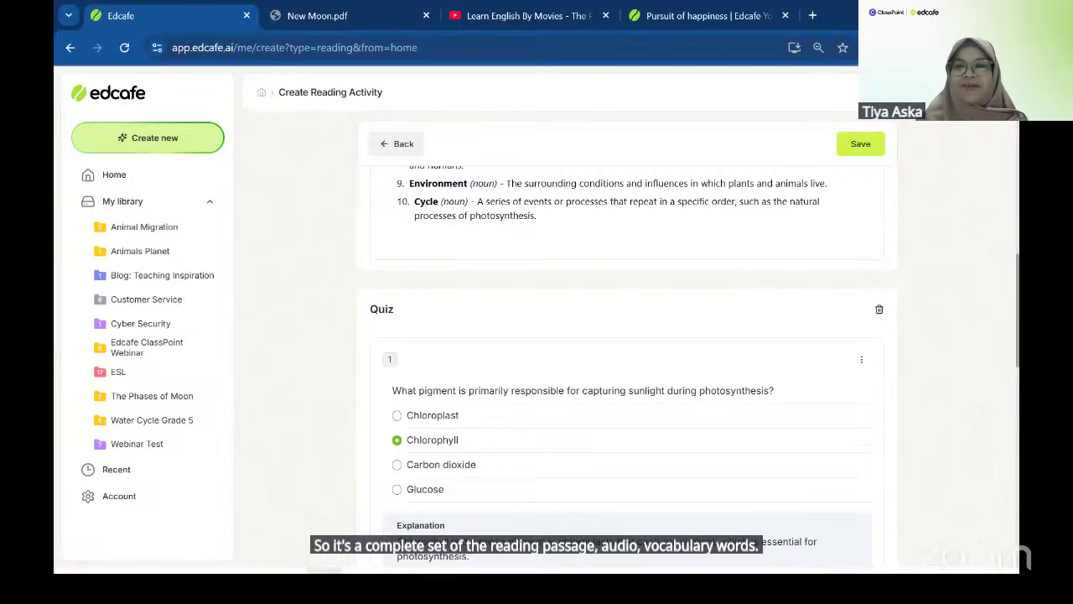
- Save the activity with file name 'Photo' in My library, keeping Public visibility
click(861, 144)
text(Ph)
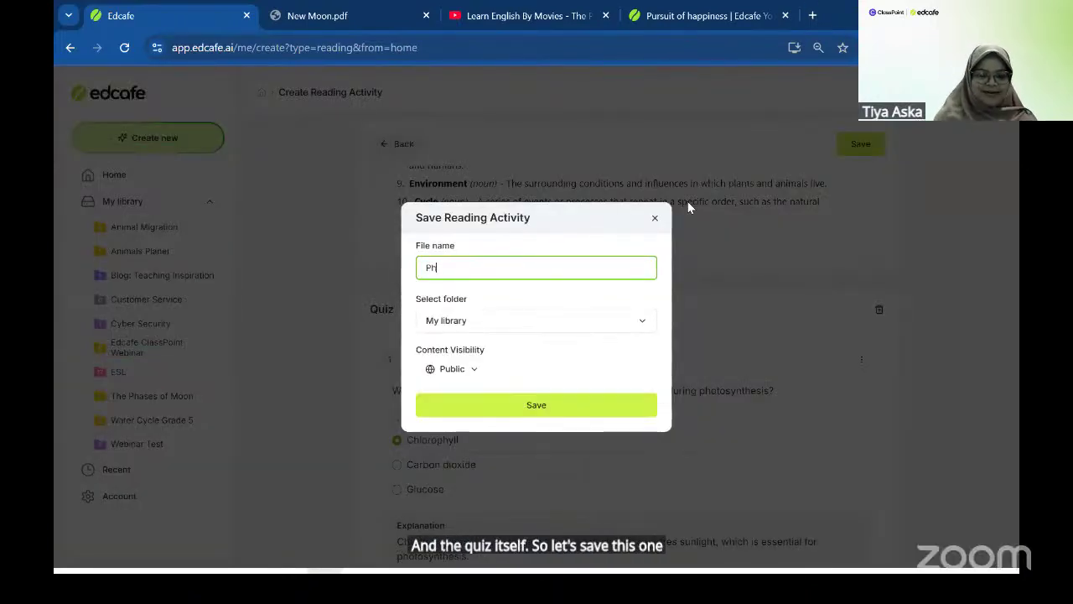
text(oto)
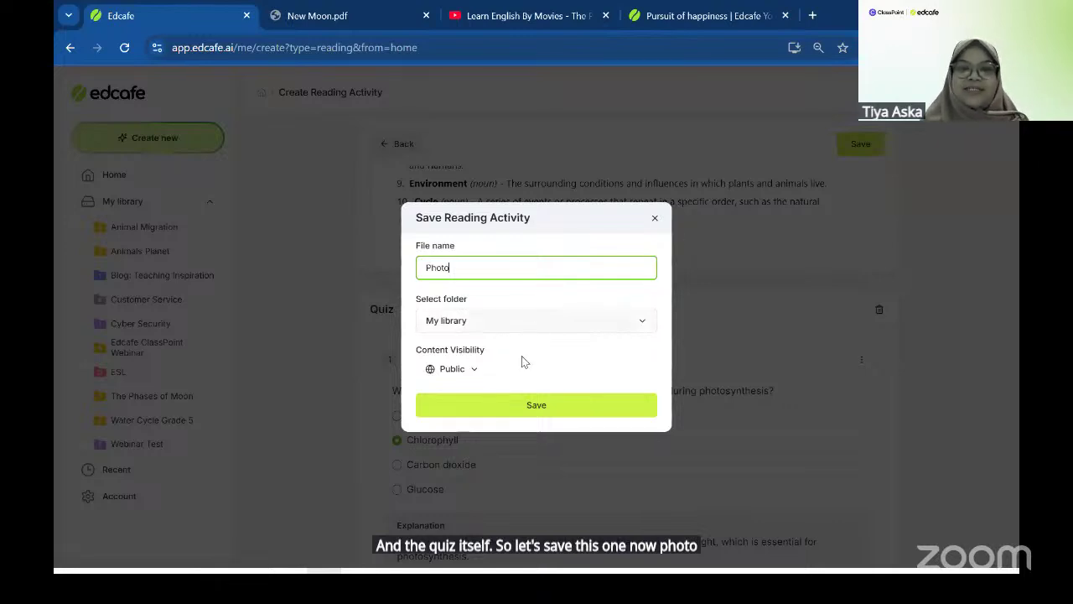
click(517, 400)
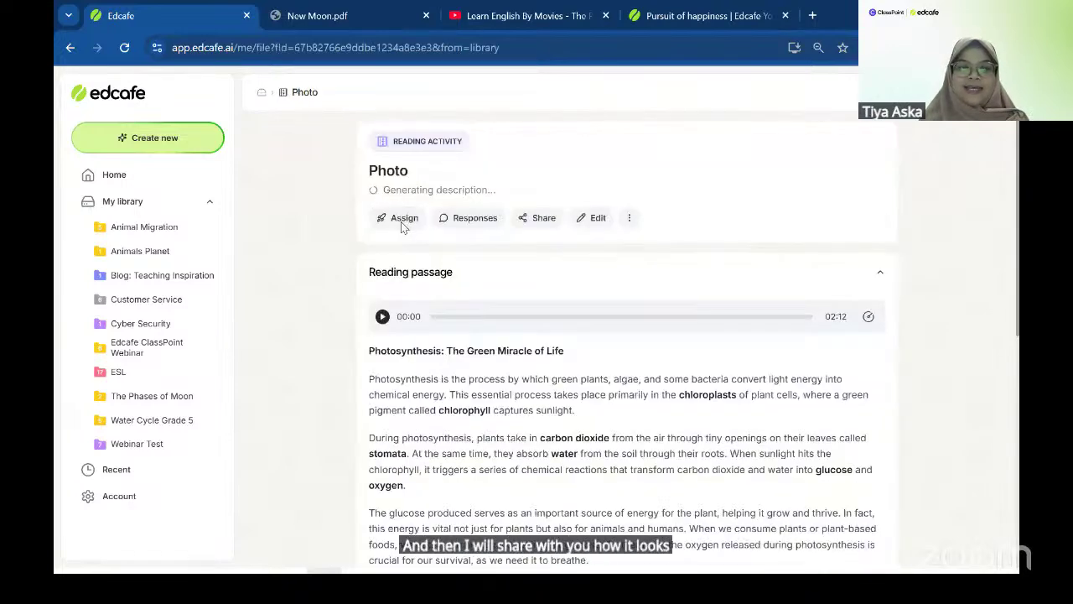
- Copy the Photo activity's student link and load it in a new browser tab
click(402, 220)
click(514, 414)
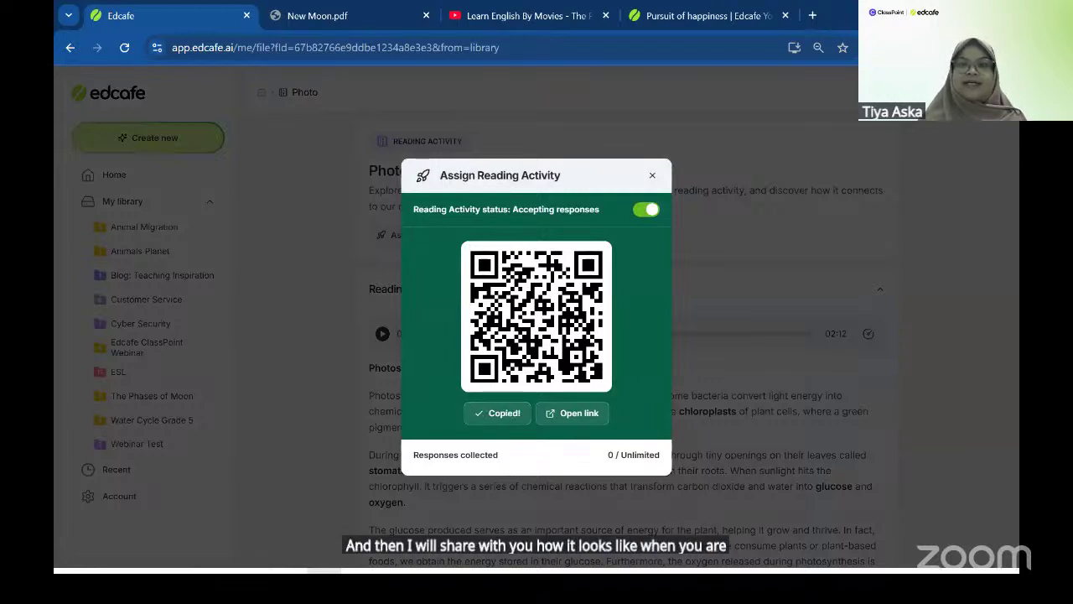
click(812, 15)
key(ctrl+v)
key(Return)
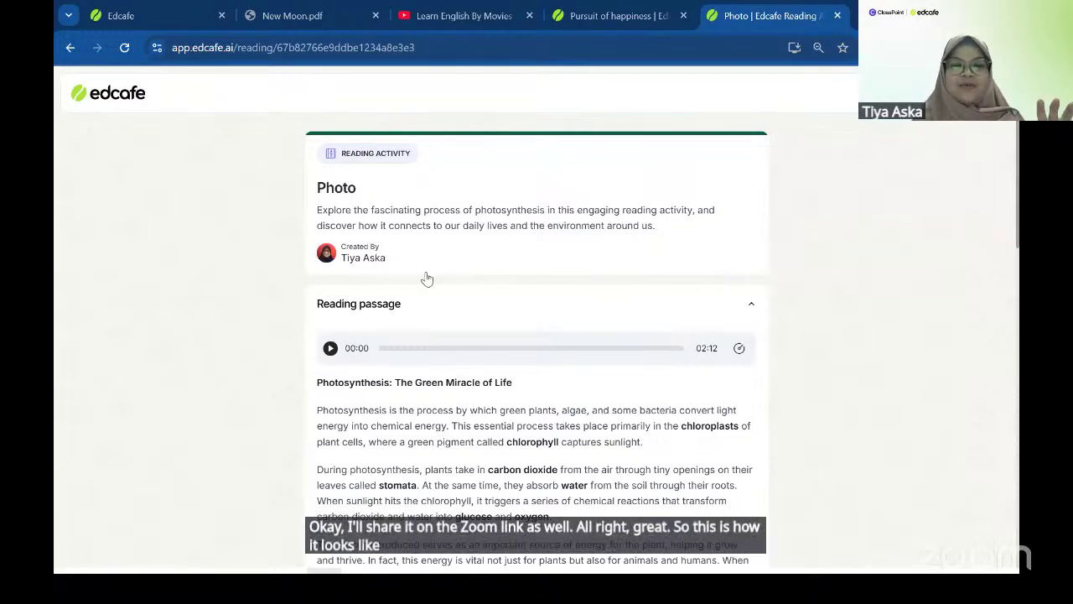
- Scroll down to the quiz and start it by entering a student name
scroll(576, 222, down, 1)
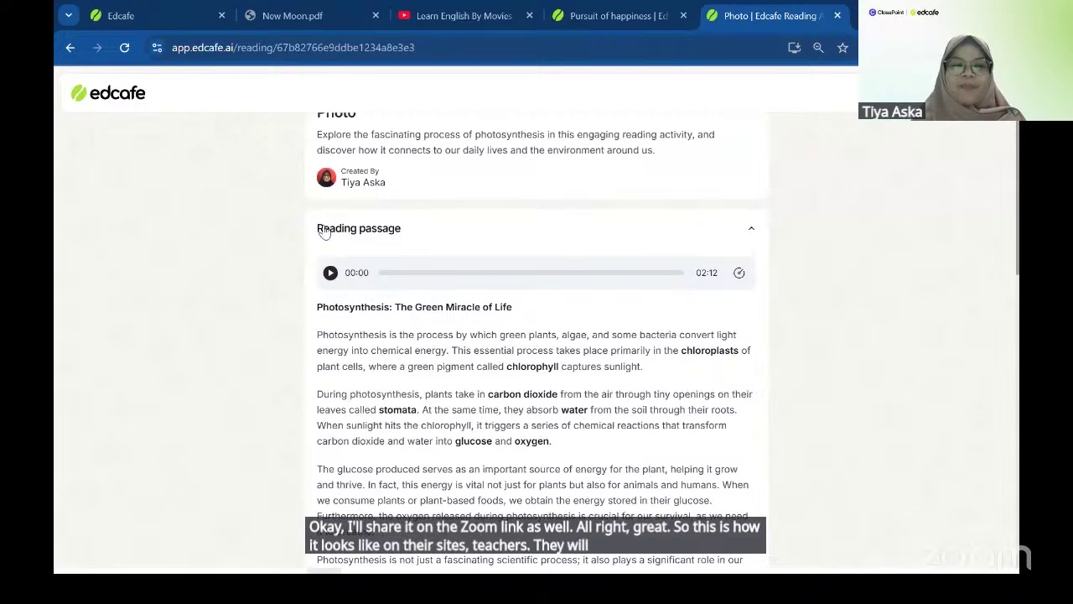
scroll(570, 353, down, 7)
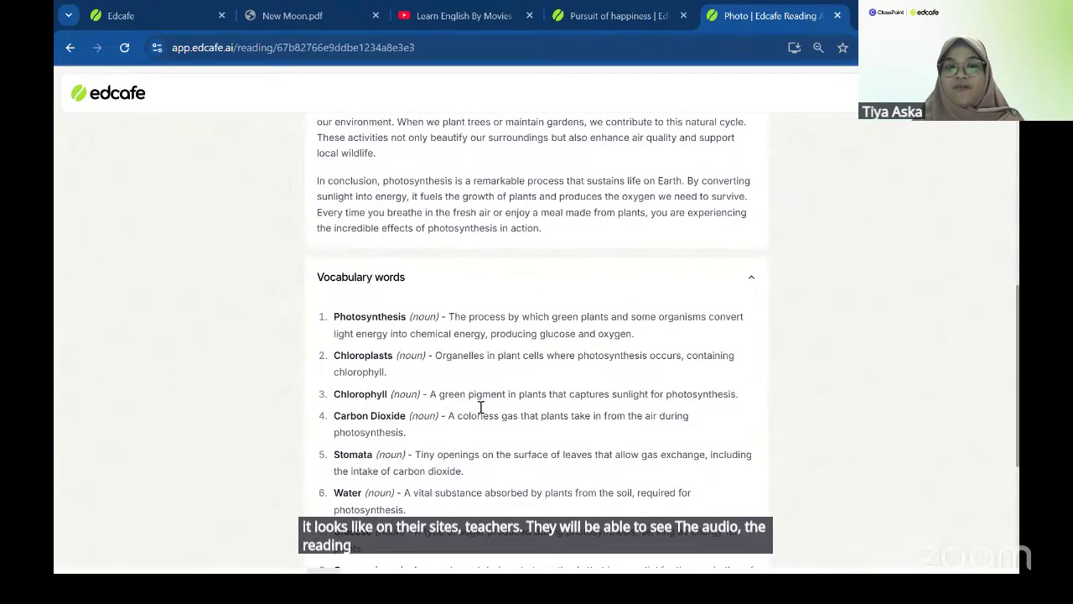
scroll(482, 409, down, 2)
scroll(465, 428, down, 2)
click(462, 497)
text(Tiy)
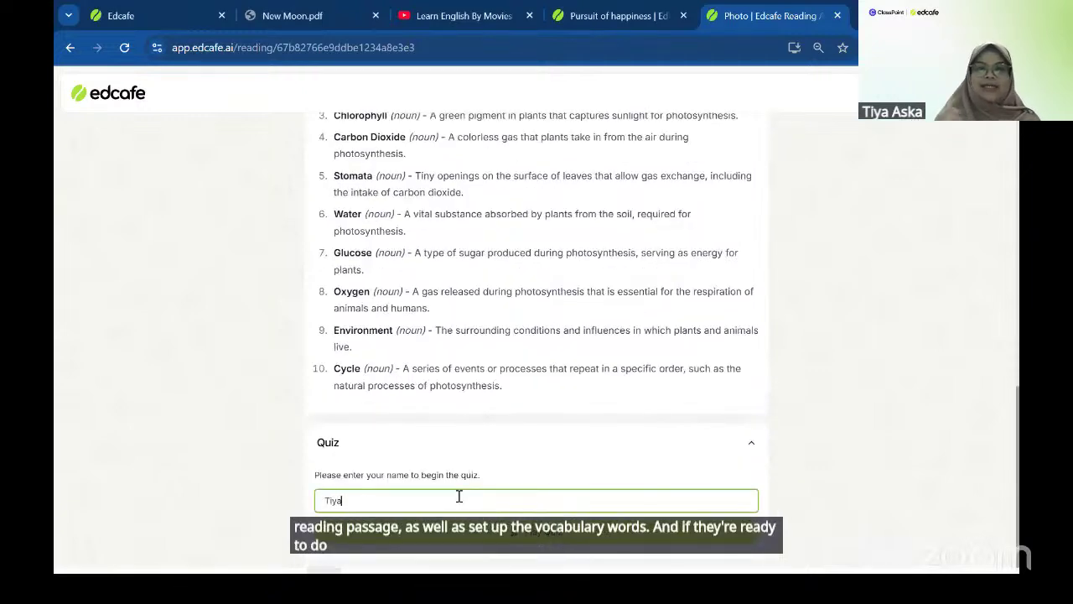
text(a)
key(Return)
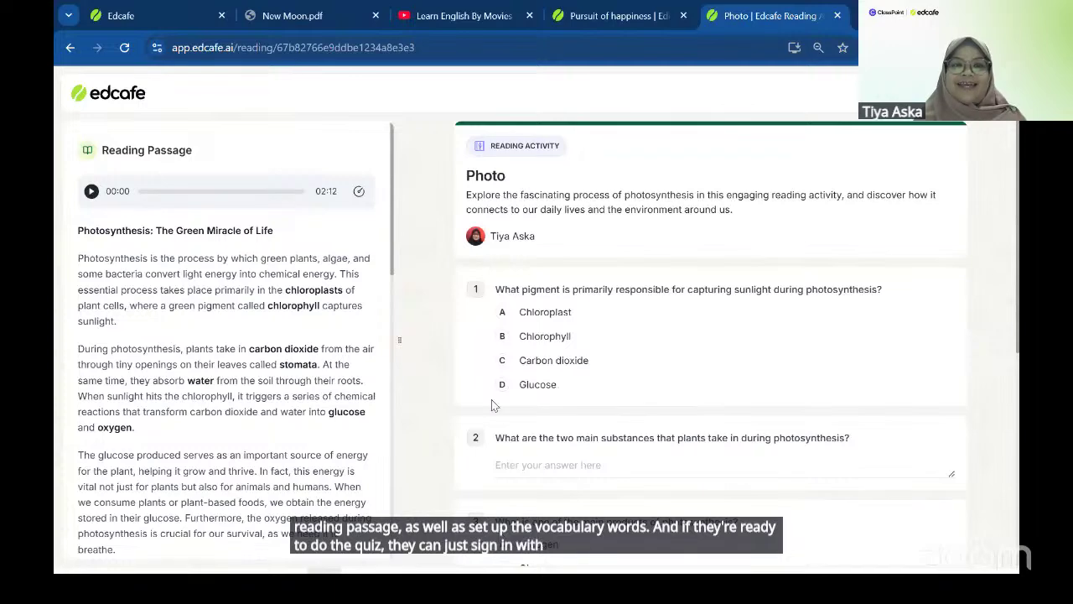
- Try answers for question 3, Glucose then Nitrogen, and return to the library tab
scroll(362, 252, down, 5)
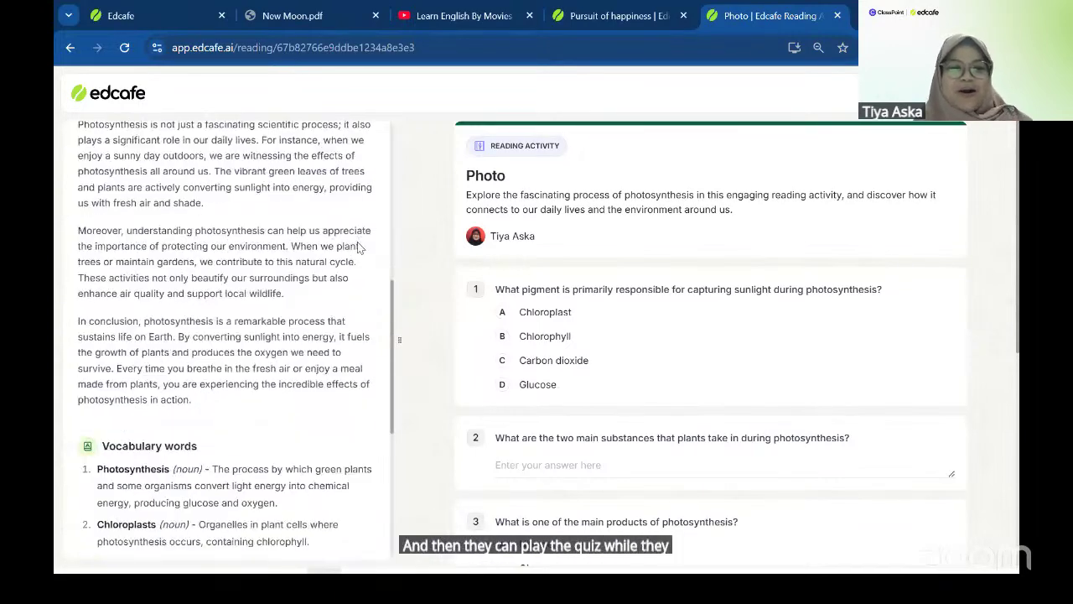
scroll(358, 243, down, 2)
scroll(647, 273, down, 2)
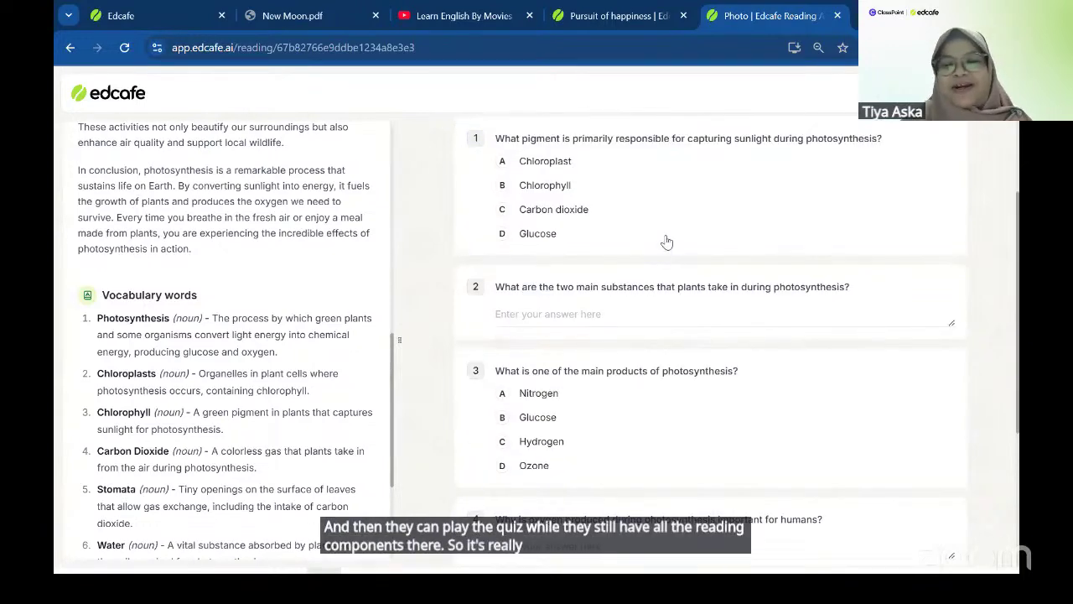
scroll(666, 237, down, 1)
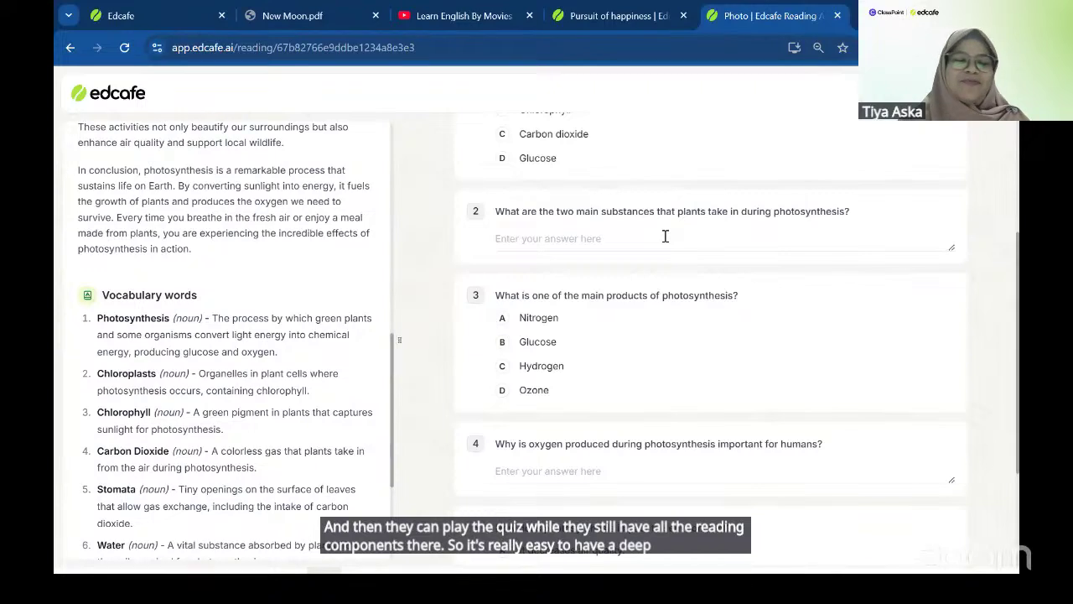
scroll(668, 241, down, 2)
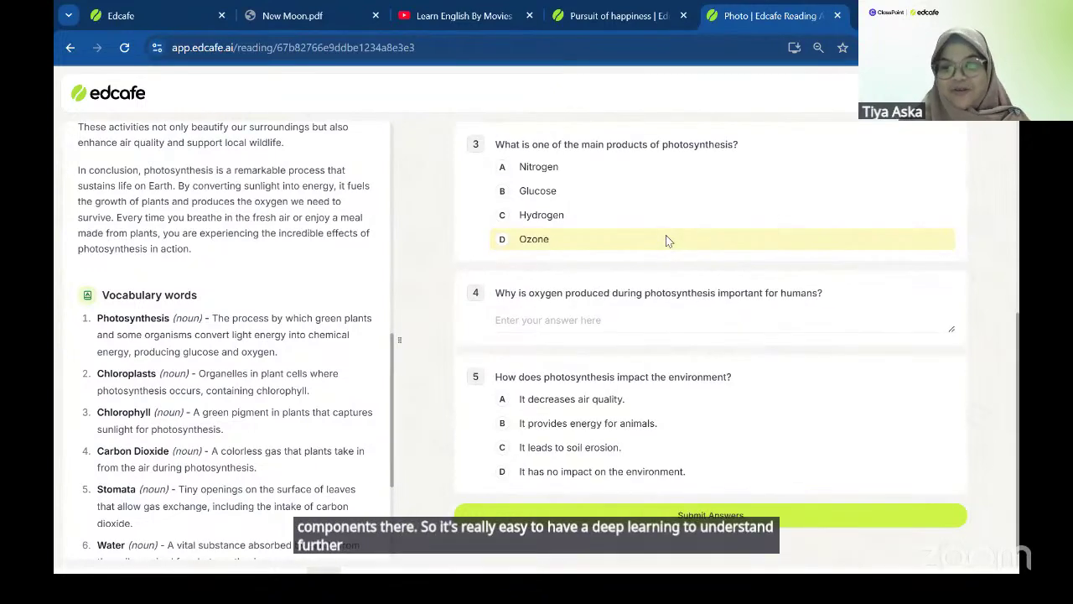
scroll(668, 241, down, 1)
click(607, 193)
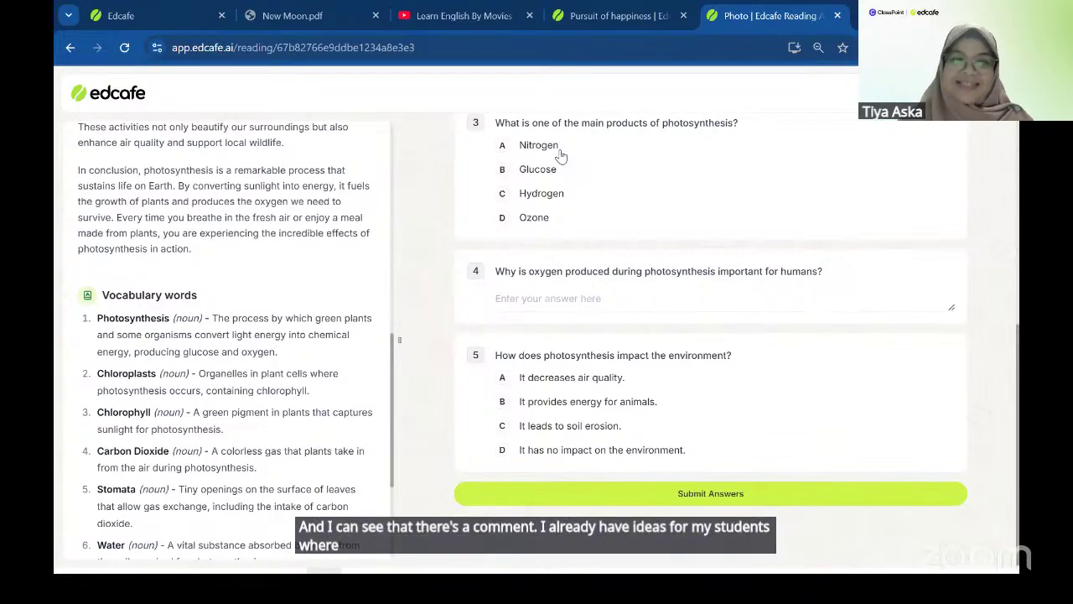
click(594, 170)
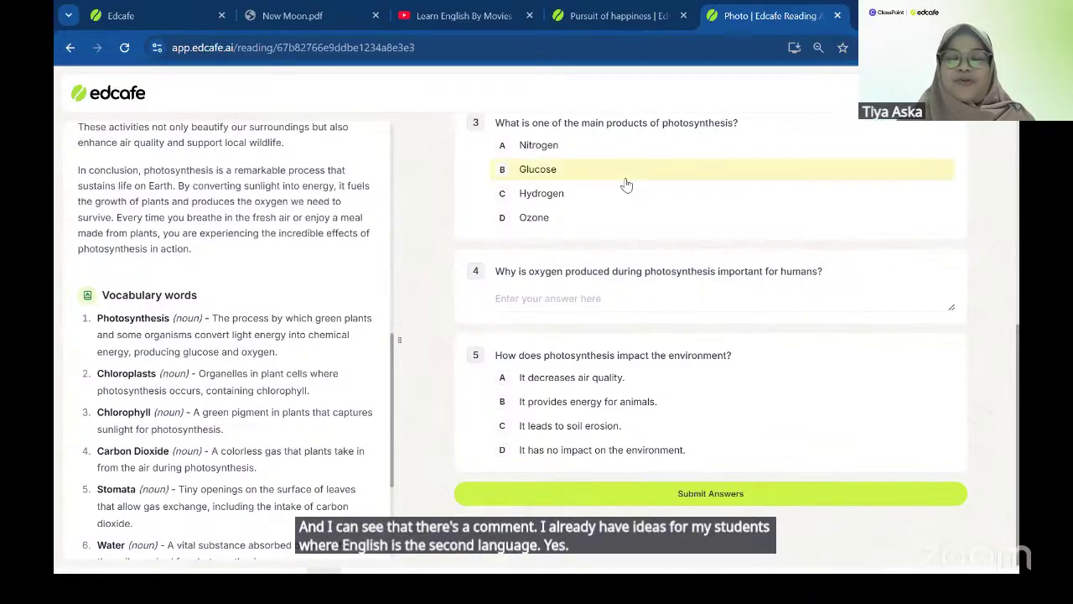
click(542, 151)
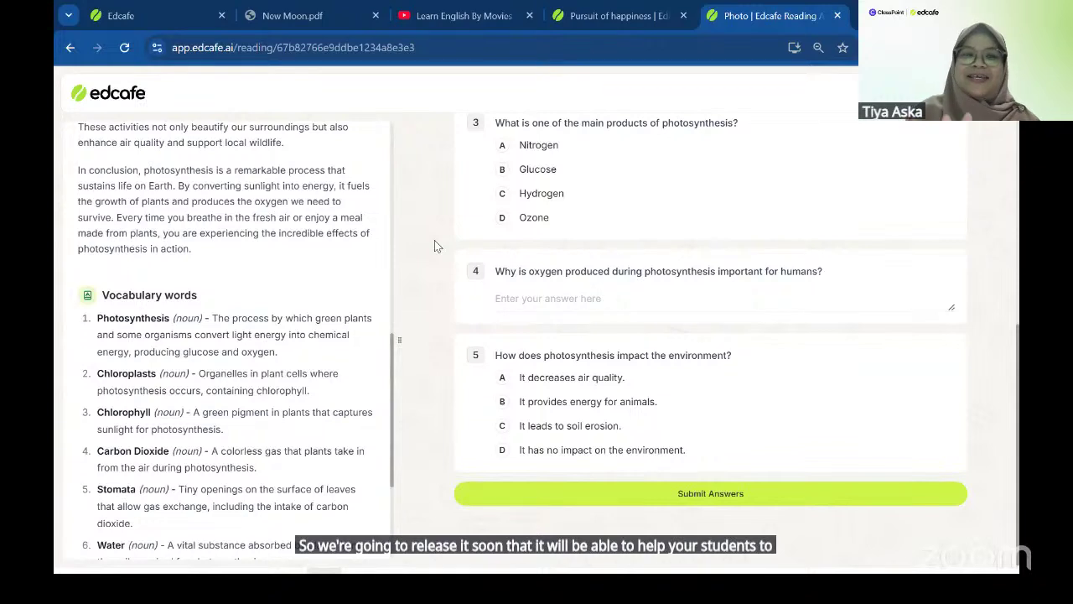
click(209, 10)
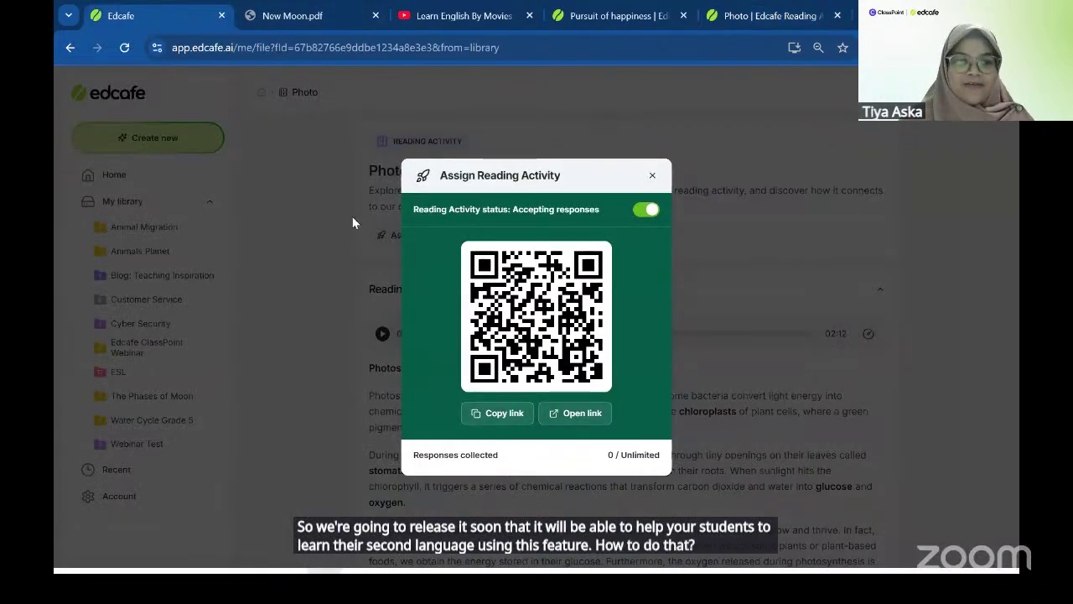
- Start a new Reading Activity on 'Photosynthesis' requesting a 200-word Chinese passage translated to English
click(352, 218)
click(148, 137)
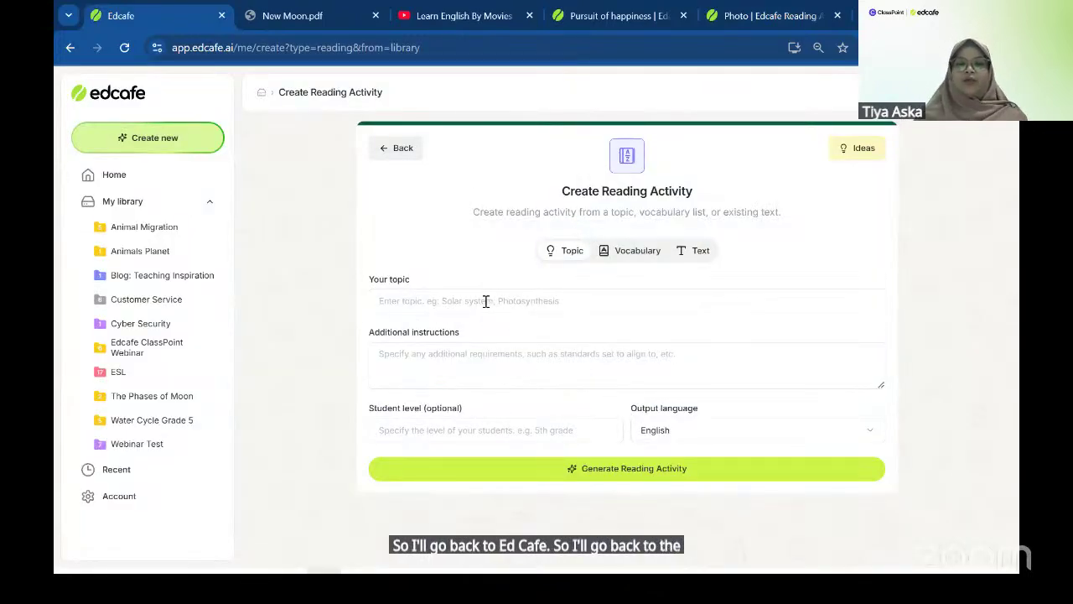
click(486, 301)
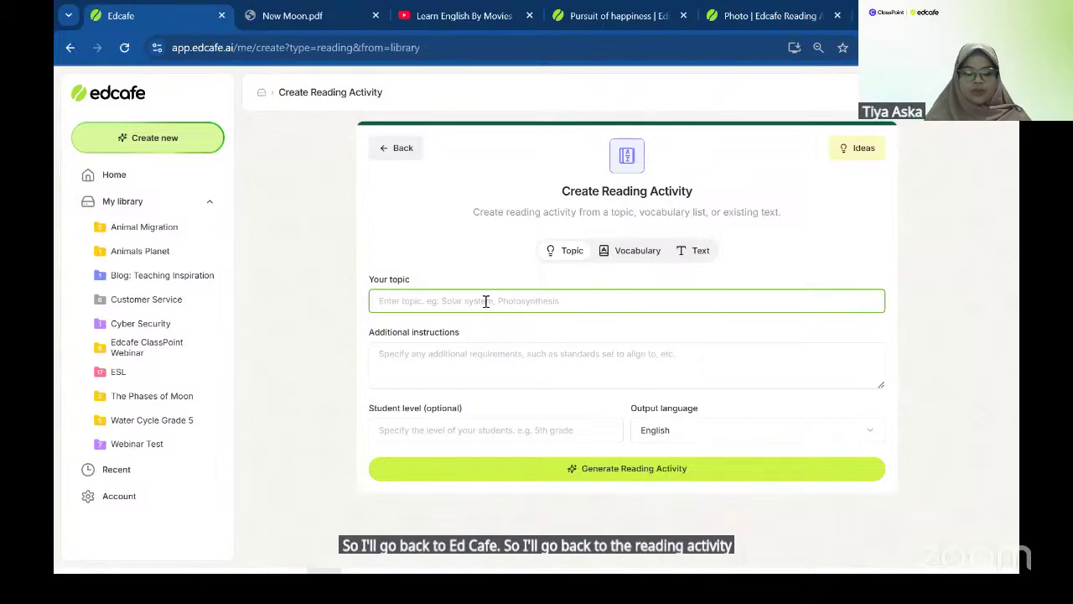
text(Photosynthesi)
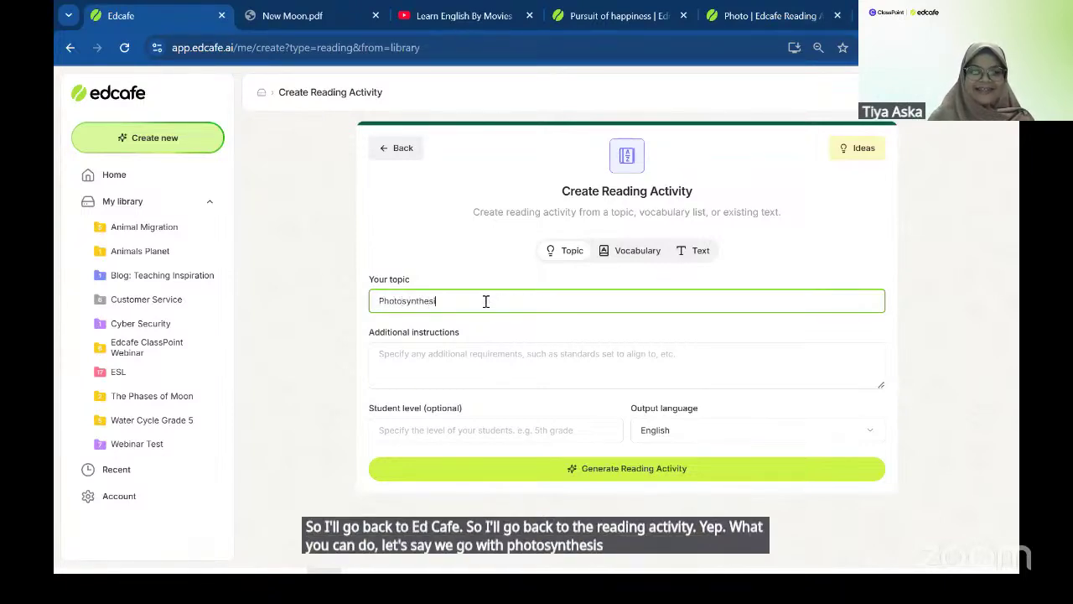
text(s)
key(Tab)
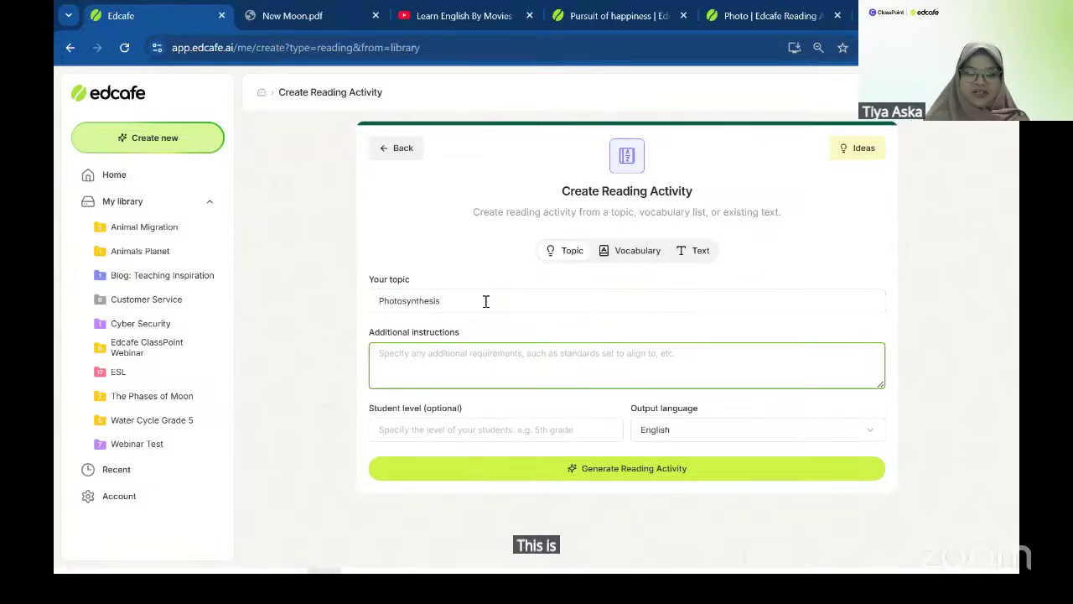
text(Create a reading passage )
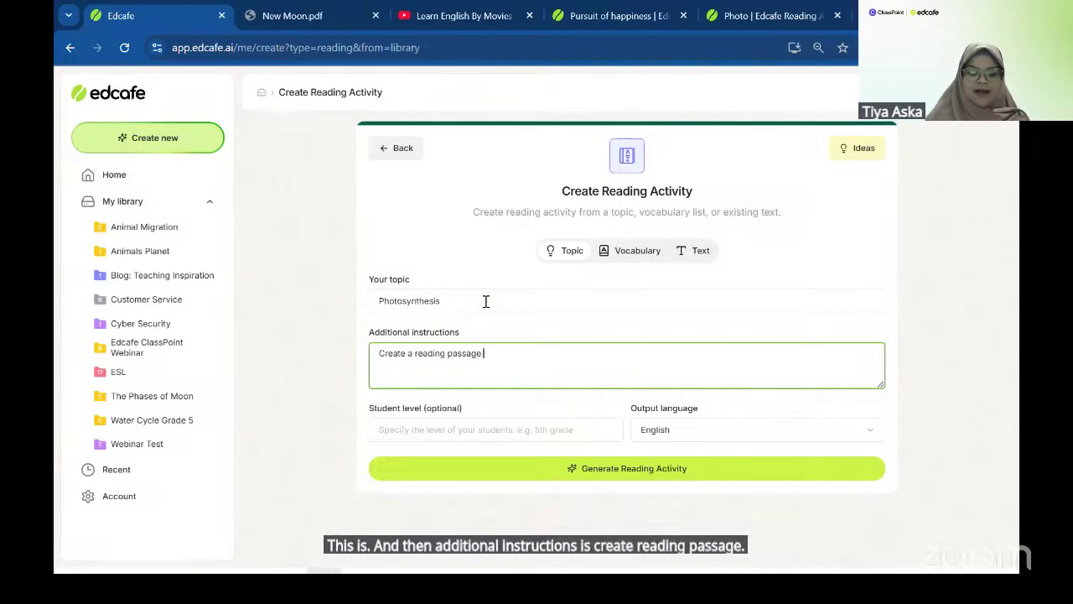
text(max 200)
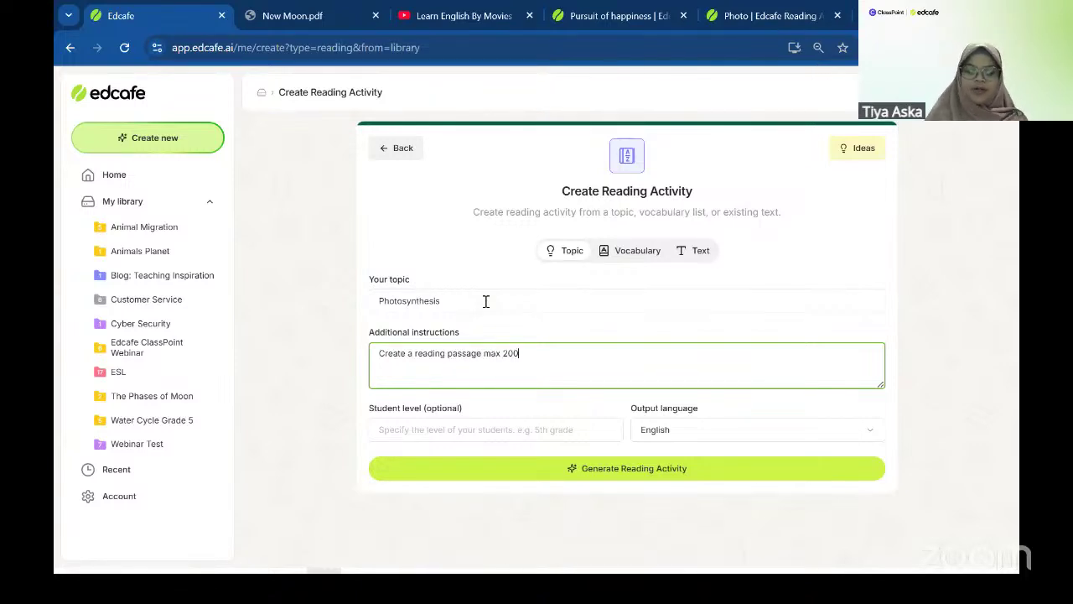
text( words in Chinese the)
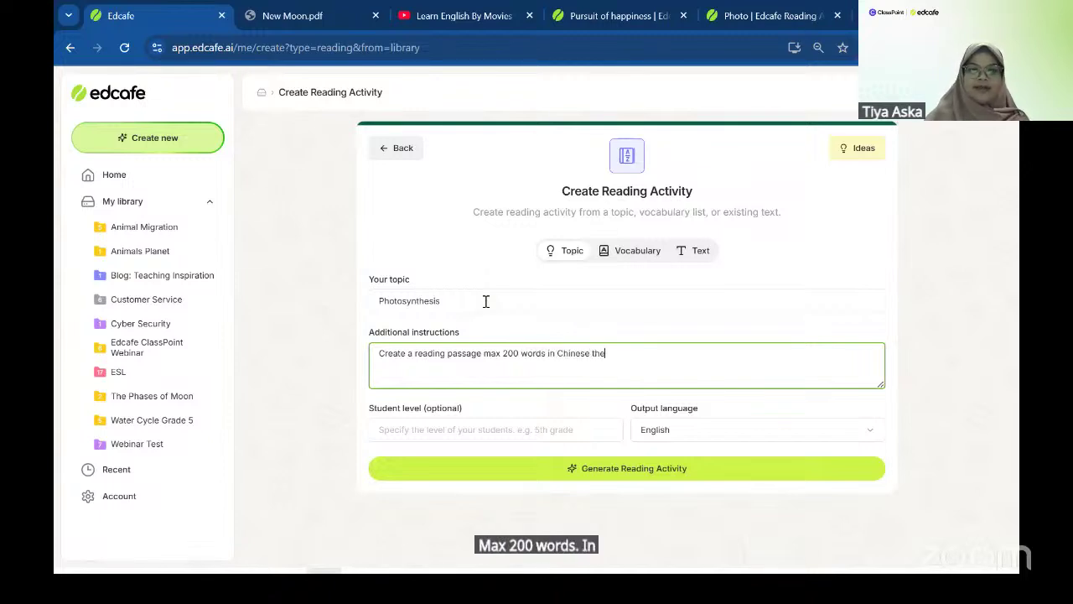
text(n translate it to En)
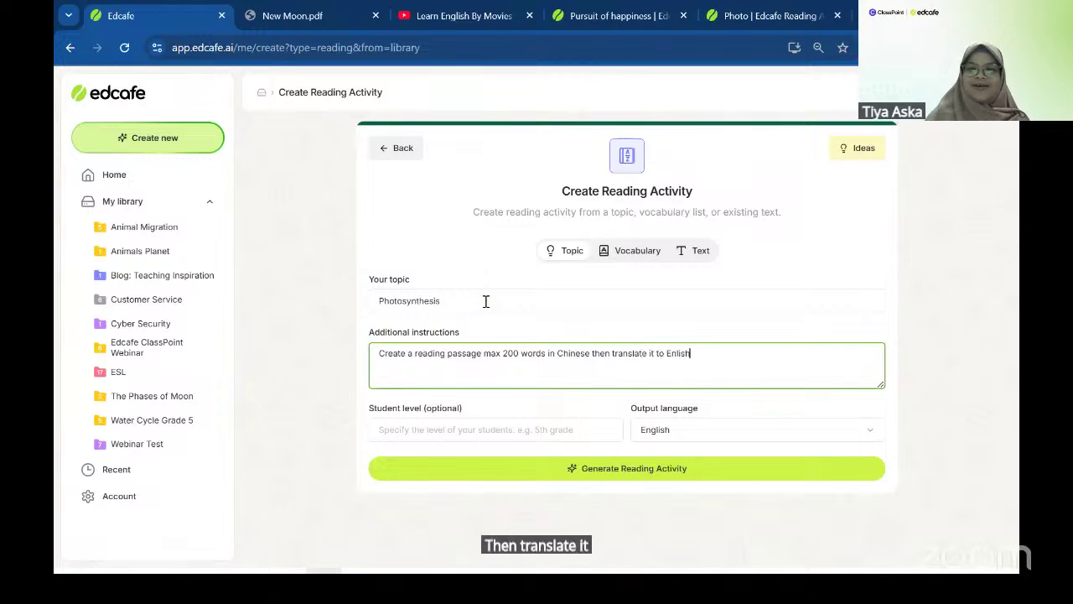
text(lish)
key(BackSpace)
key(BackSpace)
key(BackSpace)
key(BackSpace)
text(glish)
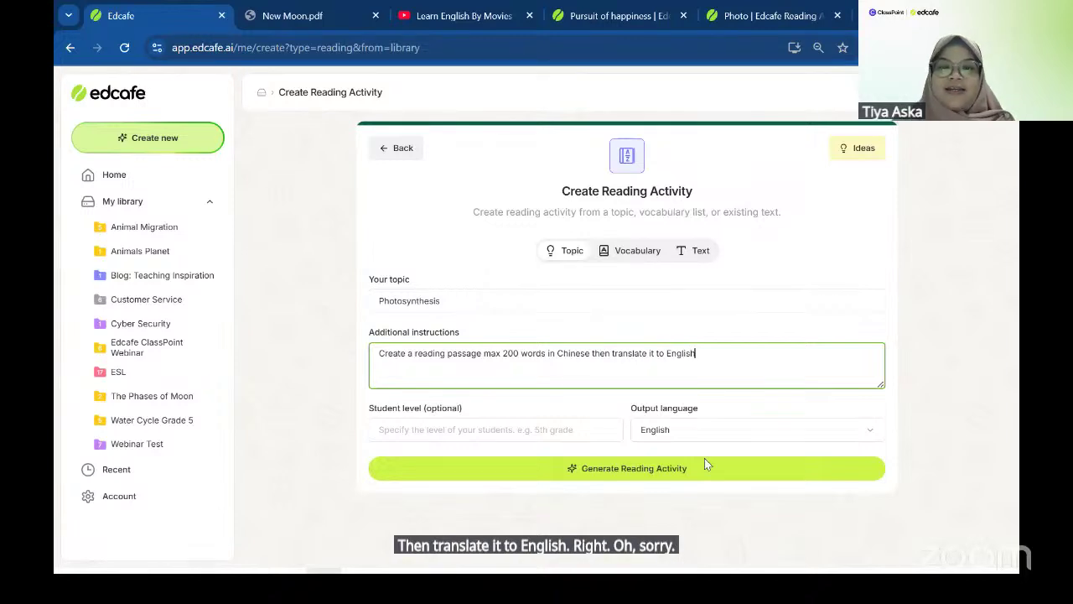
- Set the output language to Chinese (简体中文) and generate the reading activity
click(696, 426)
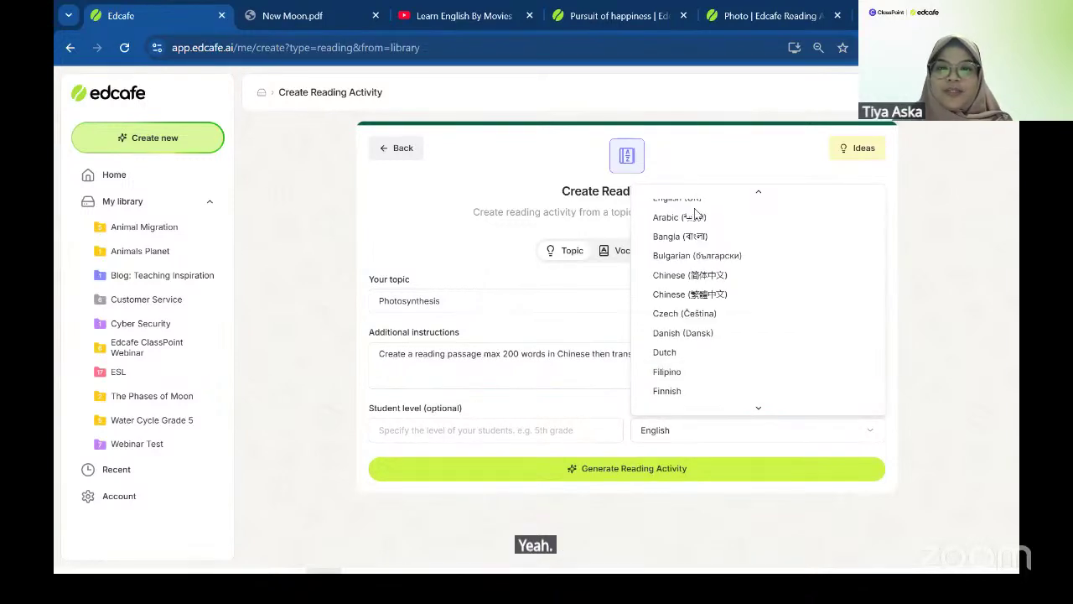
click(697, 292)
click(662, 468)
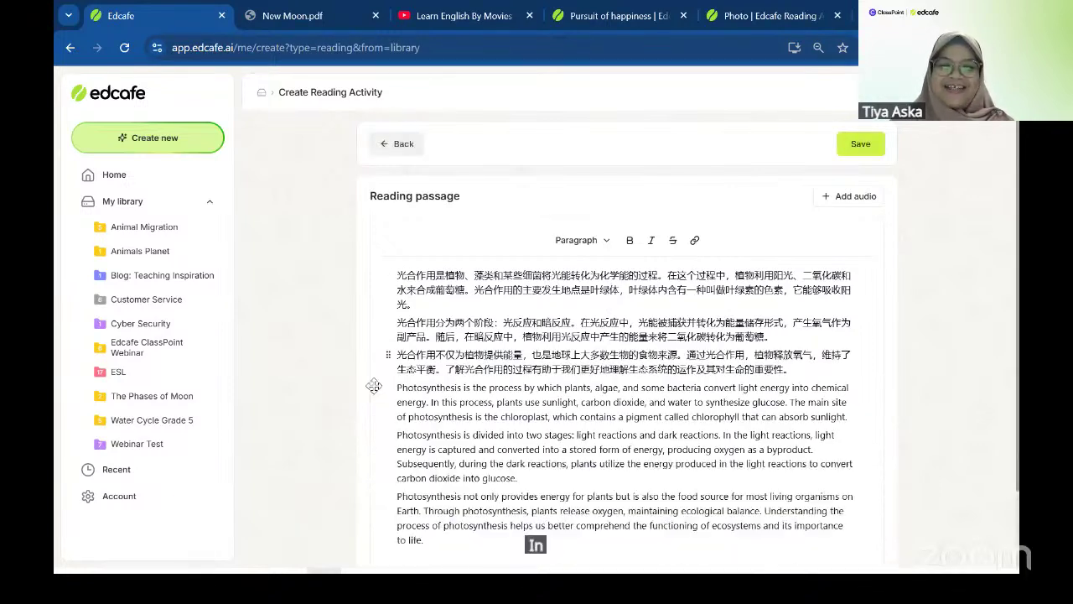
- Bring up the voice choices for narrating the new Chinese passage
click(833, 205)
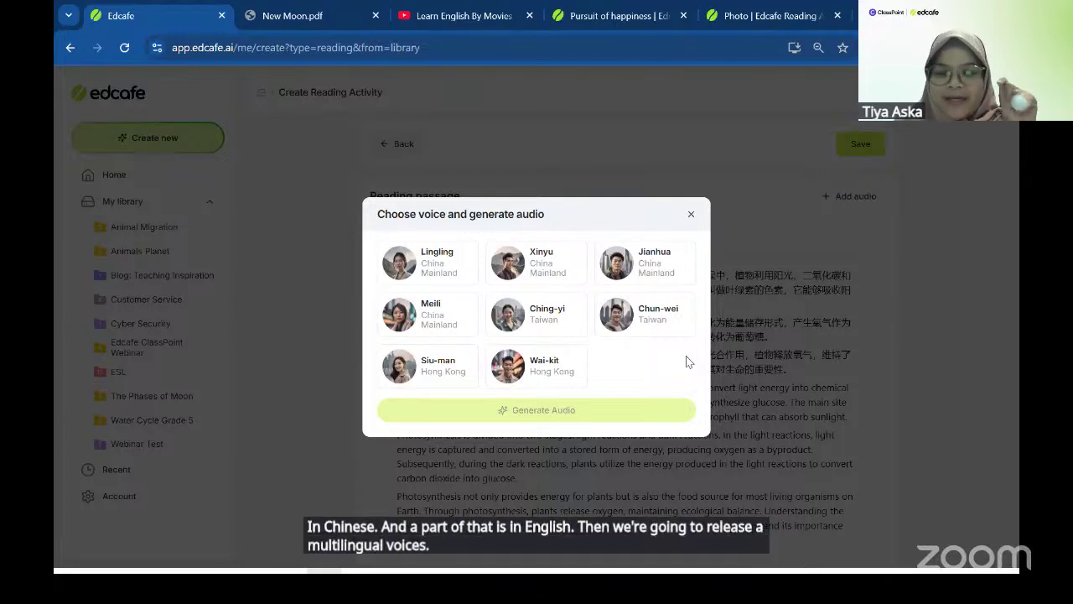
- Close the voice dialog without audio and select the three Chinese paragraphs
click(793, 346)
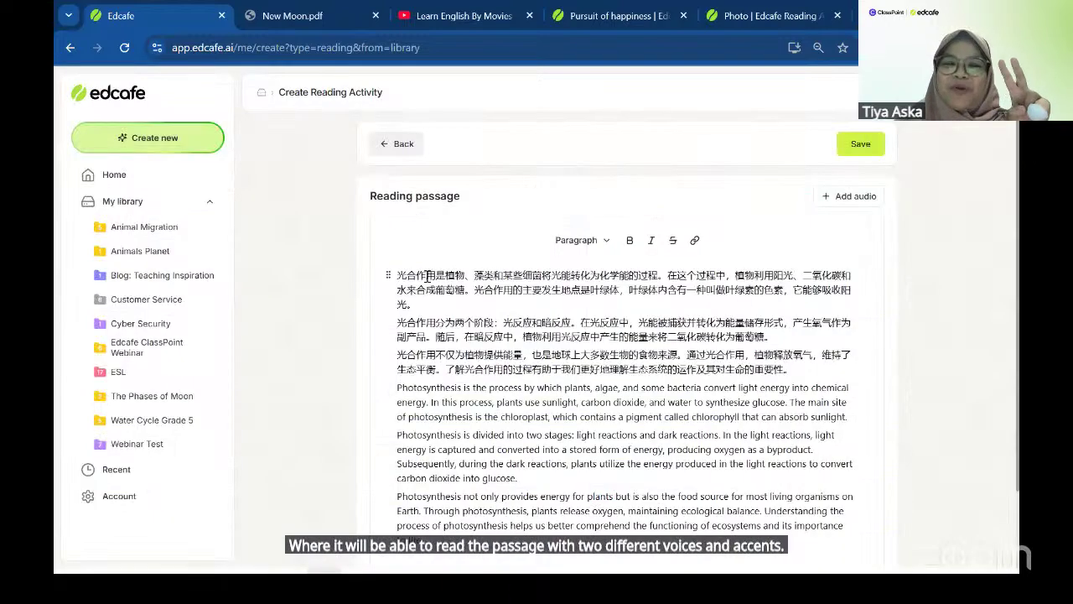
drag(401, 276, 801, 369)
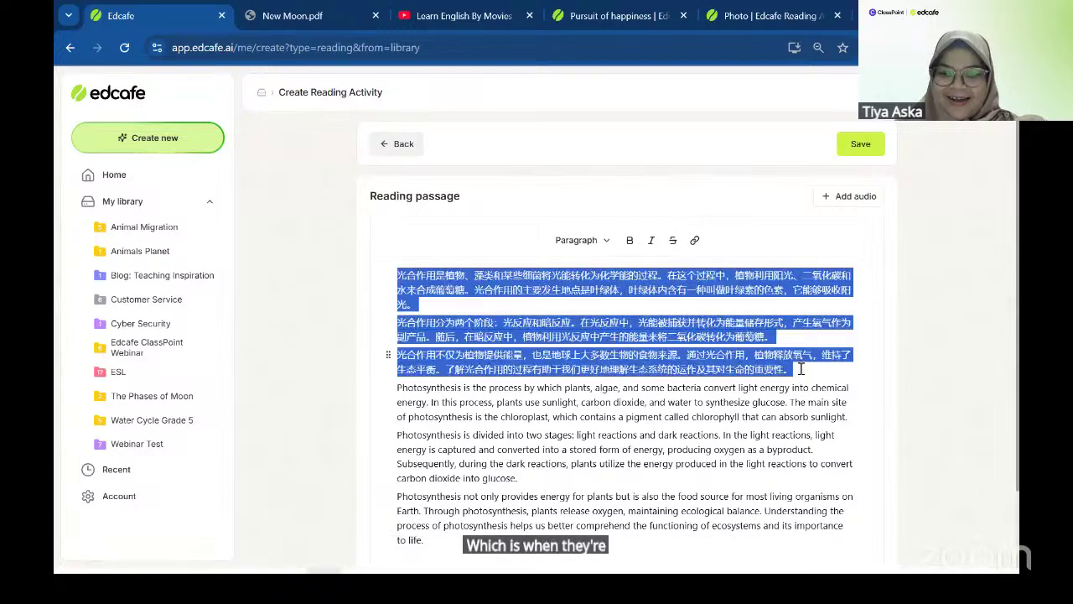
click(714, 388)
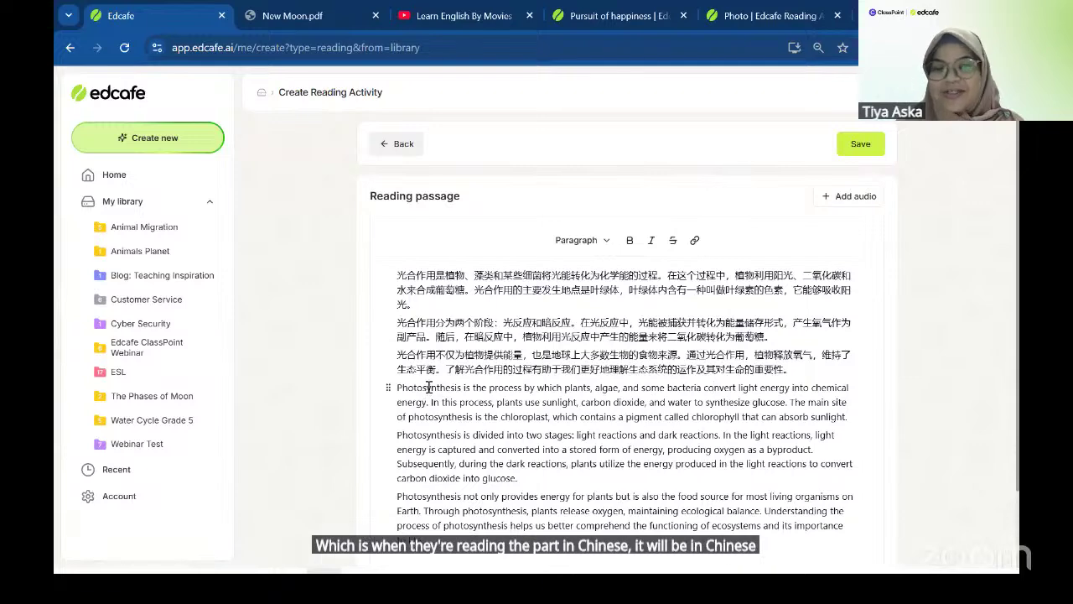
scroll(429, 390, down, 1)
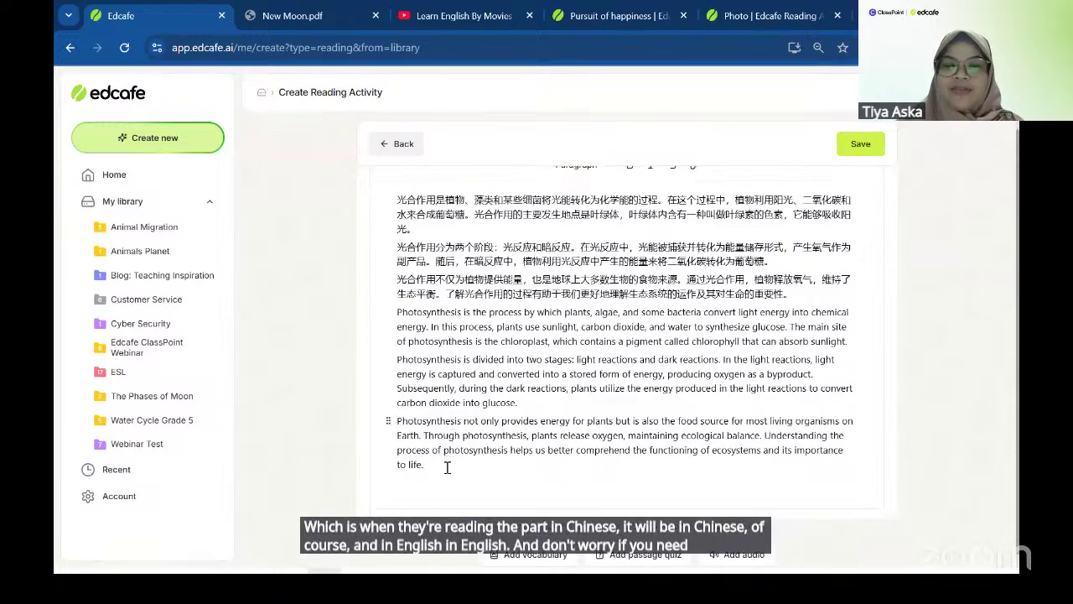
- Add a test character on a new line after the passage end, then delete it
click(447, 467)
key(Return)
text(dsjlds)
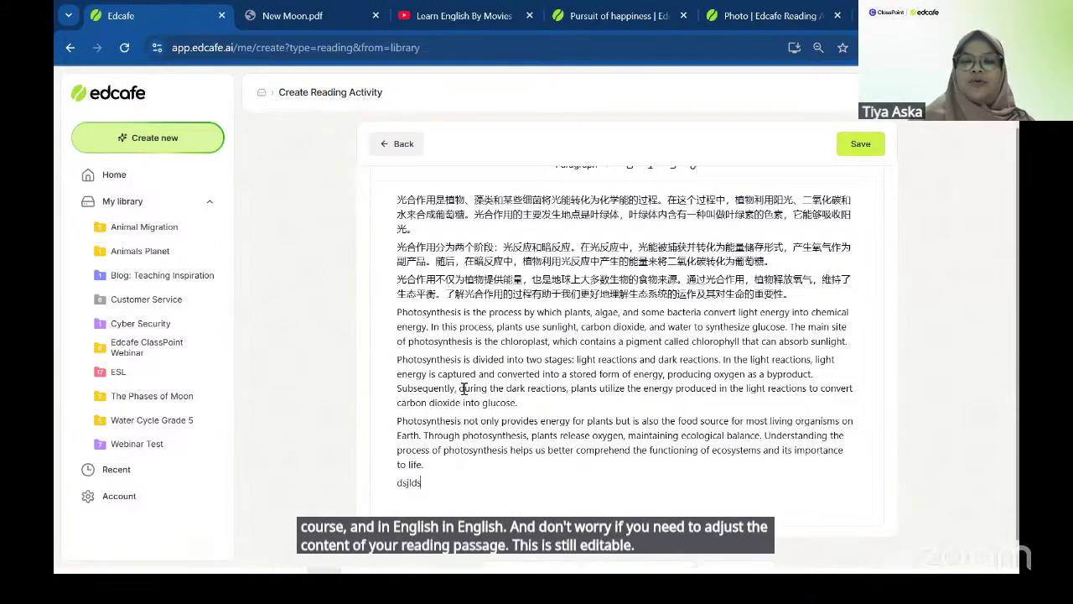
key(BackSpace)
key(BackSpace)
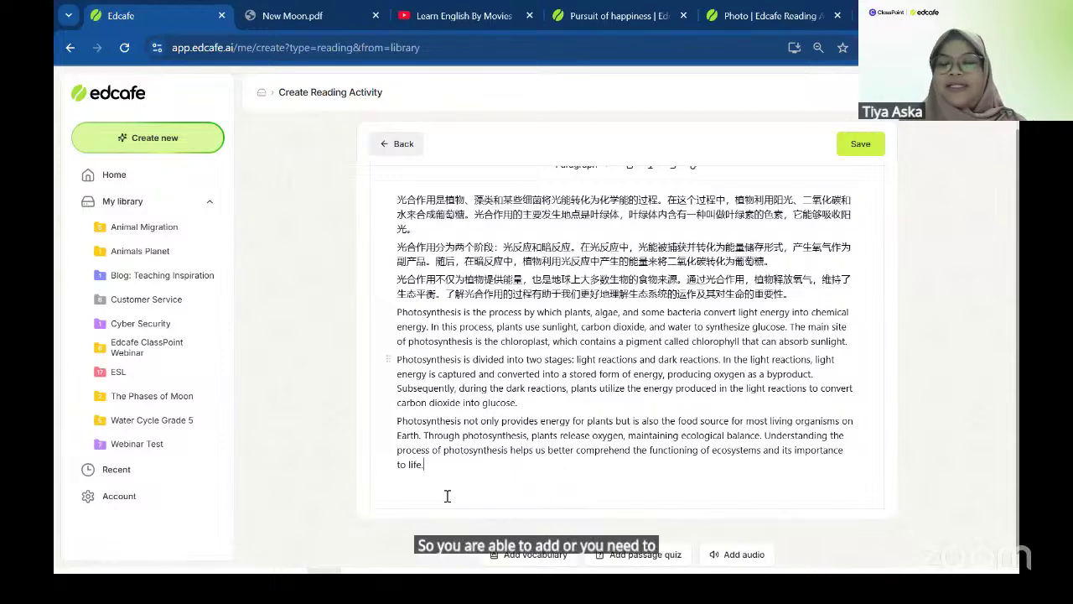
scroll(420, 480, down, 1)
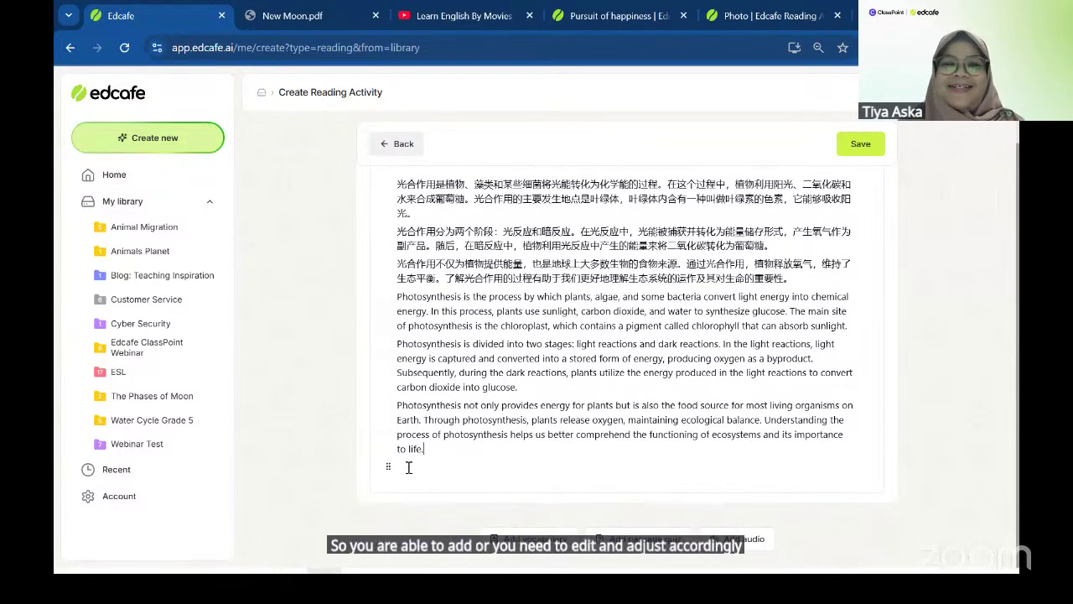
scroll(409, 467, up, 1)
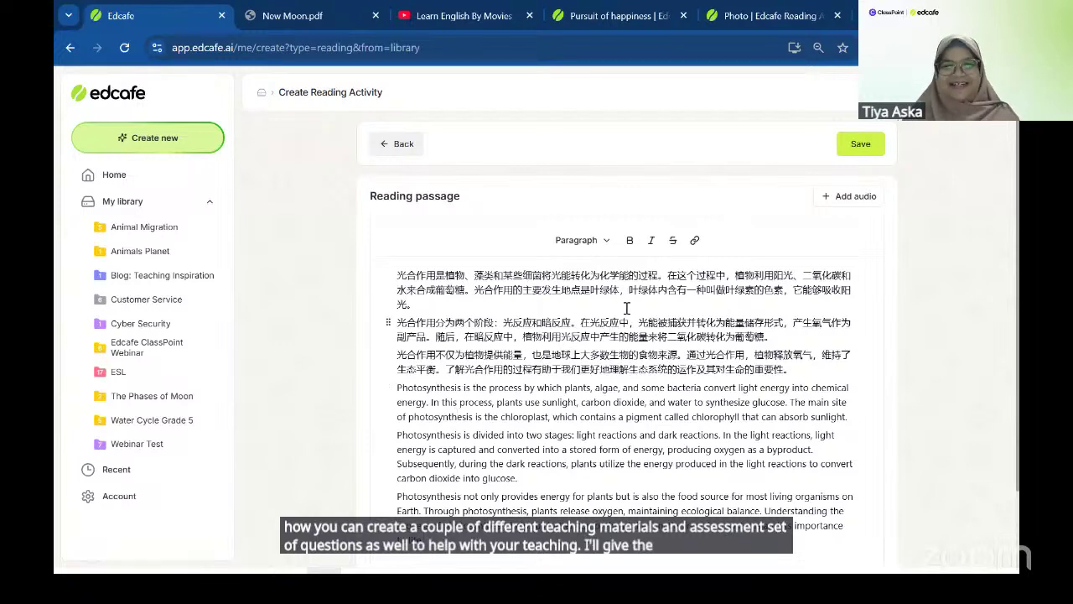
- Switch from the Edcafe draft to the Assessment Made Easy PowerPoint slide show window
key(alt+Tab)
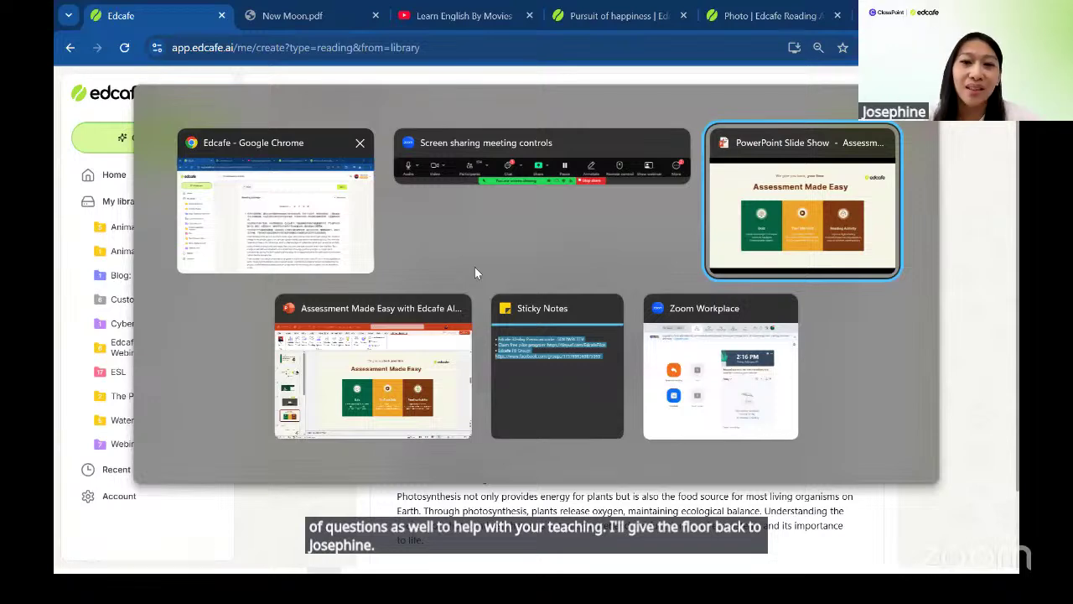
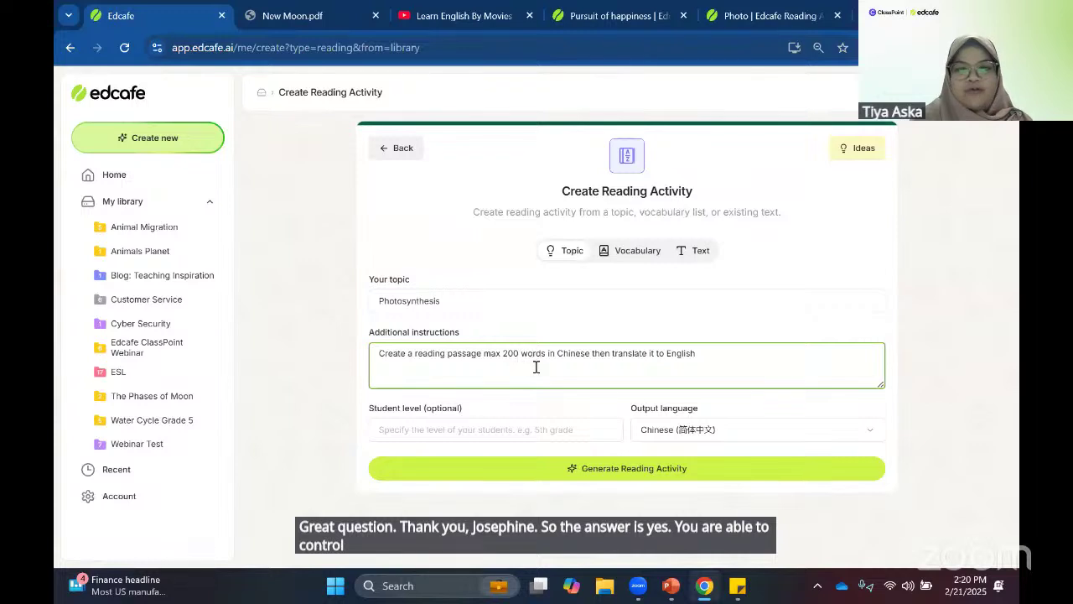
- Change the Additional instructions word limit from 200 to 'max 100 words'
key(BackSpace)
text(1)
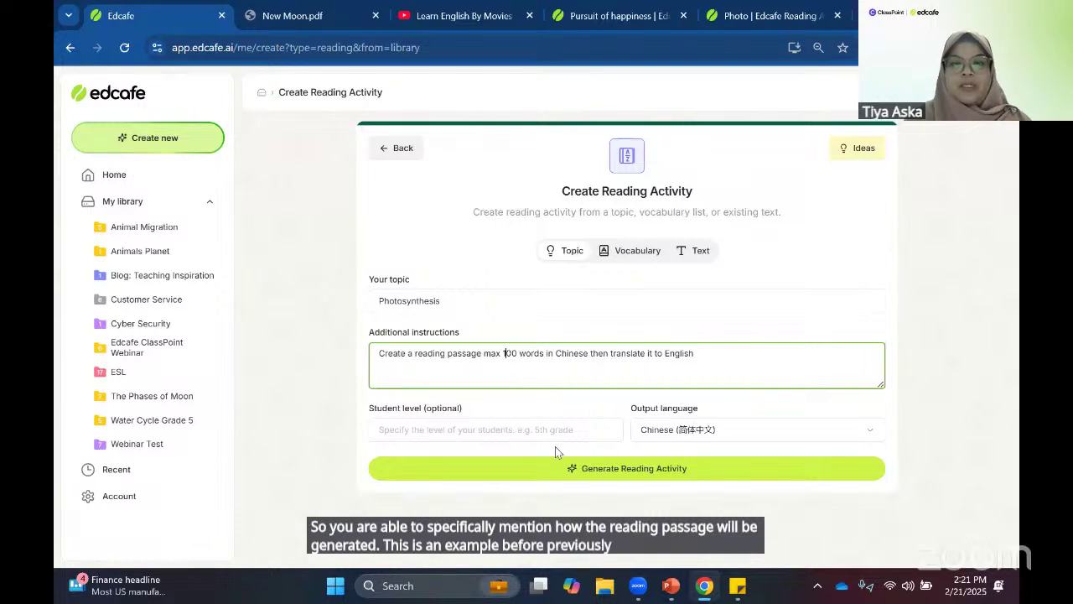
- Generate the reading activity: a Chinese photosynthesis paragraph followed by its English translation
click(559, 469)
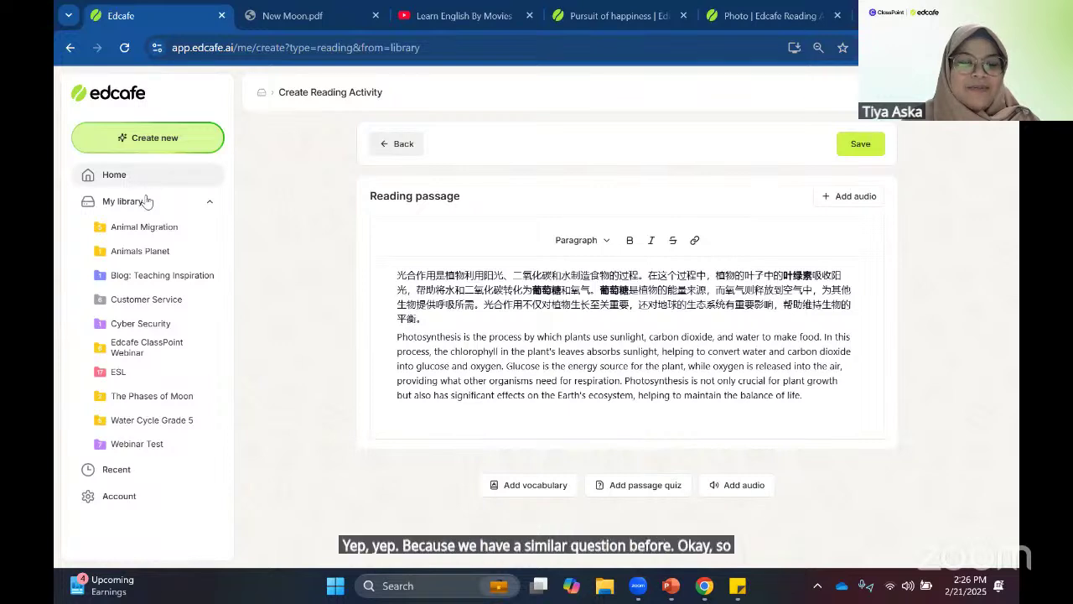
- Open the saved New Moon quiz from the Recent contents list
click(114, 473)
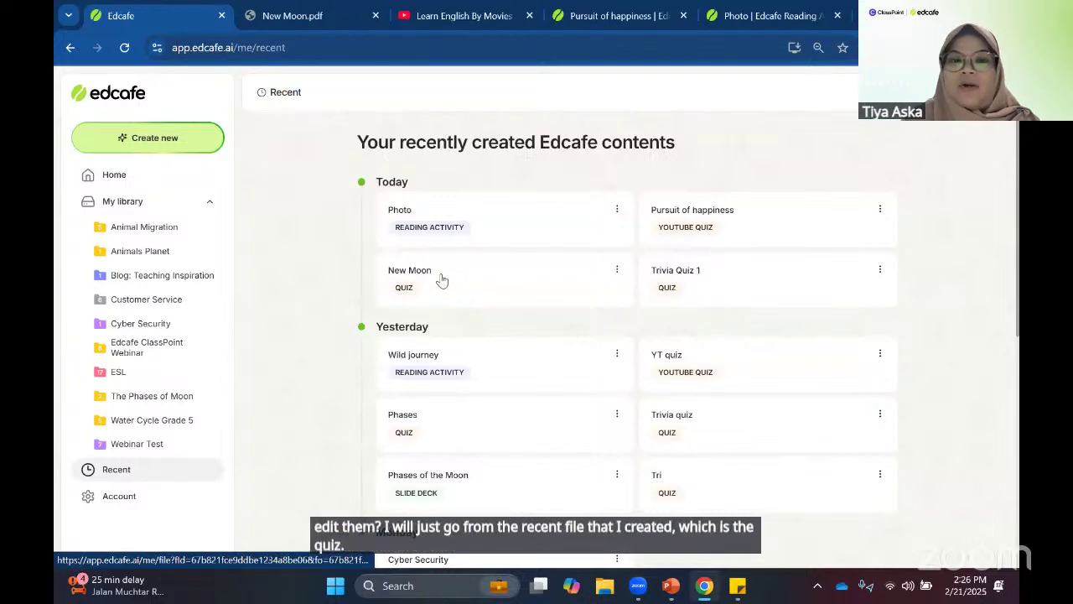
click(441, 274)
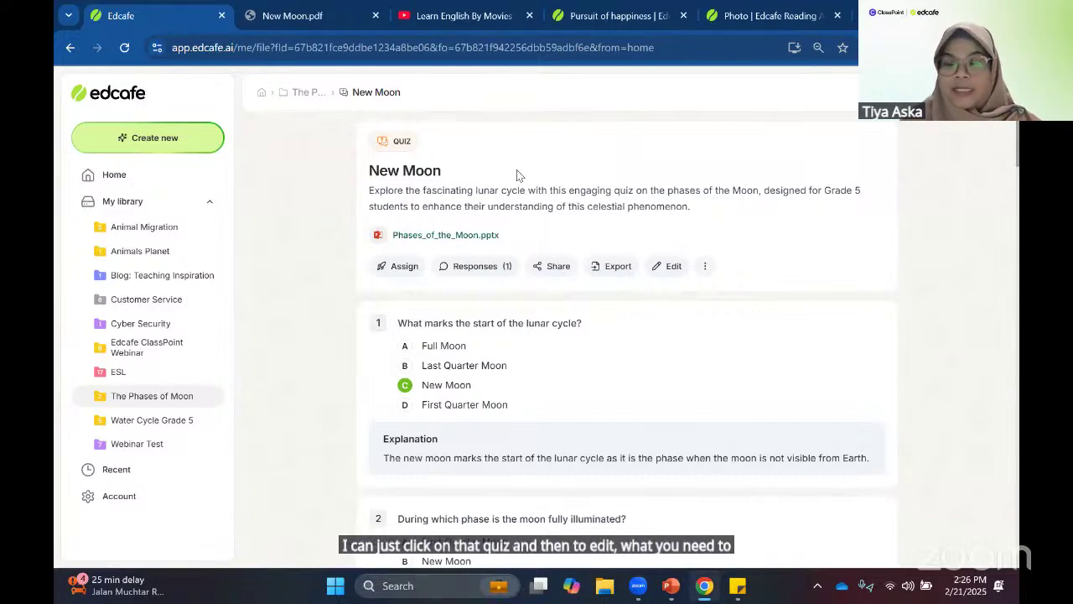
- Put the New Moon quiz in edit mode and show question 1's Add image, Regenerate and Delete options
click(661, 266)
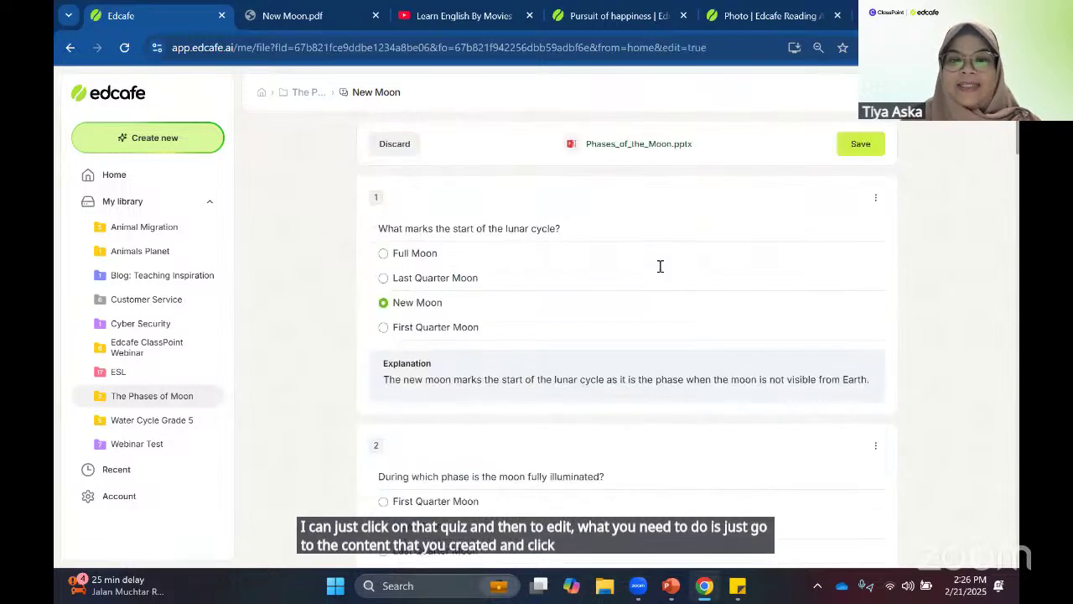
click(611, 251)
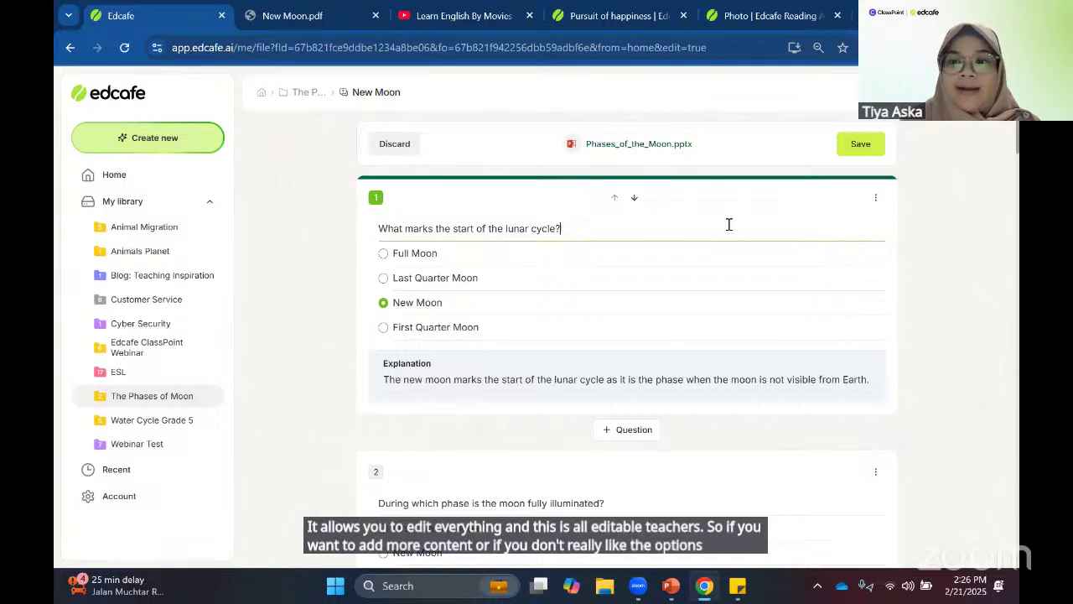
click(876, 198)
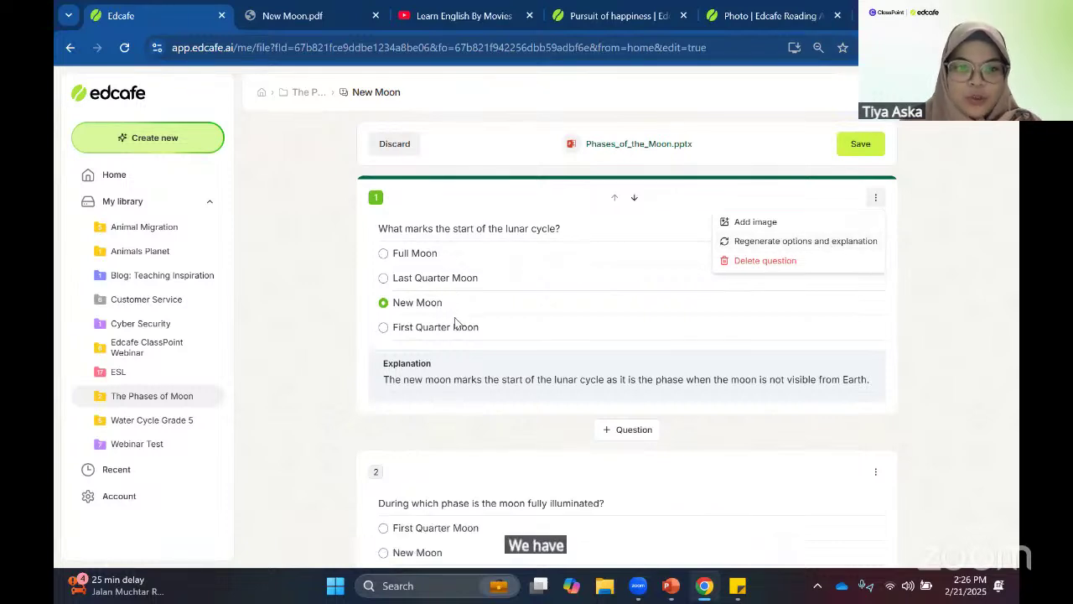
- Regenerate question 1's options and explanation, then review the new explanation, options and question wording
click(810, 242)
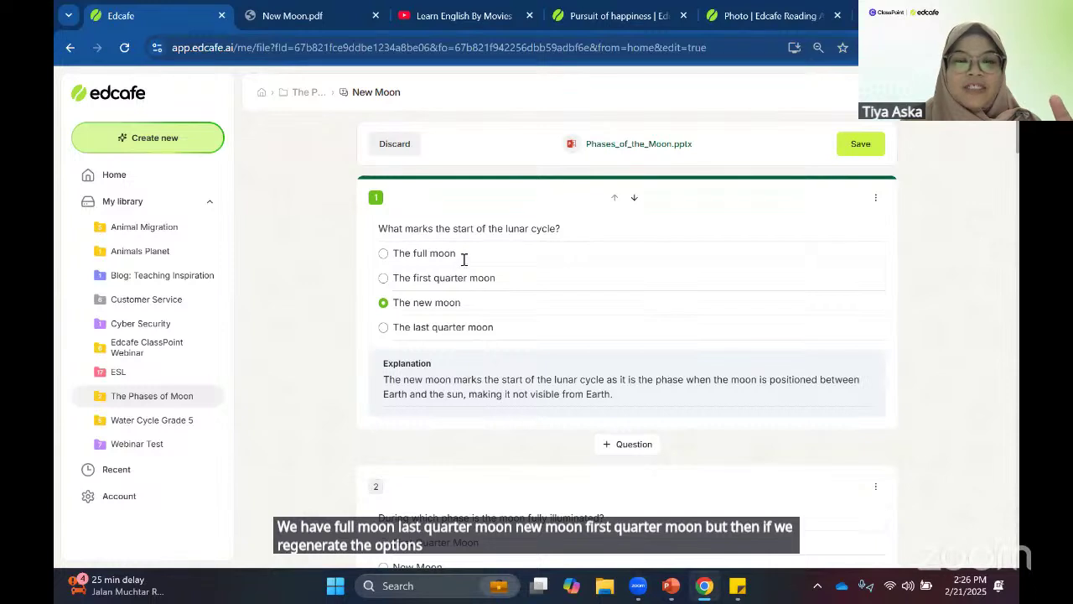
double_click(455, 394)
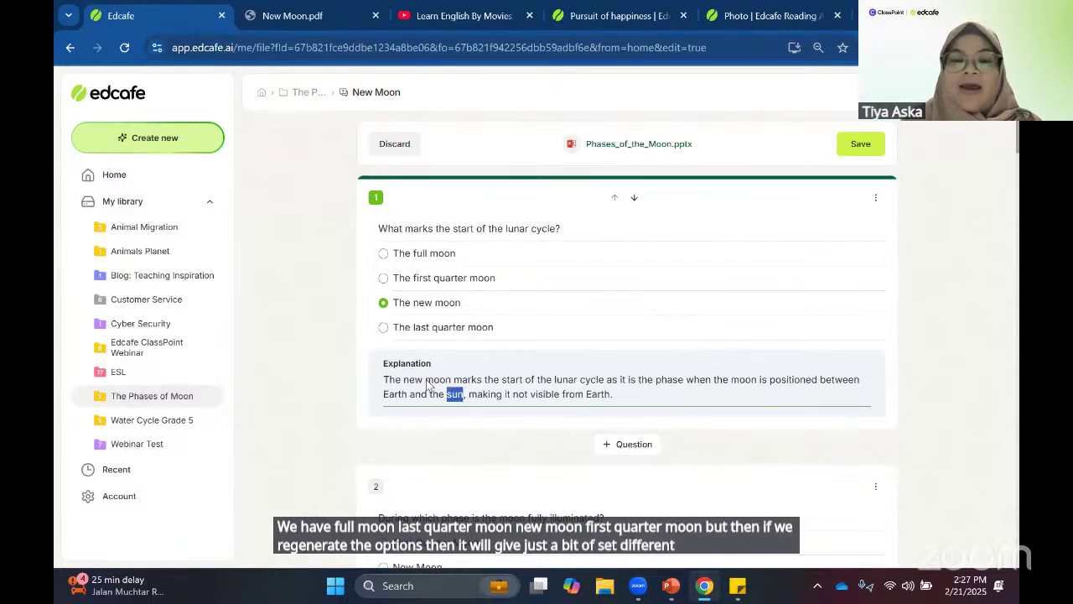
click(498, 247)
click(502, 259)
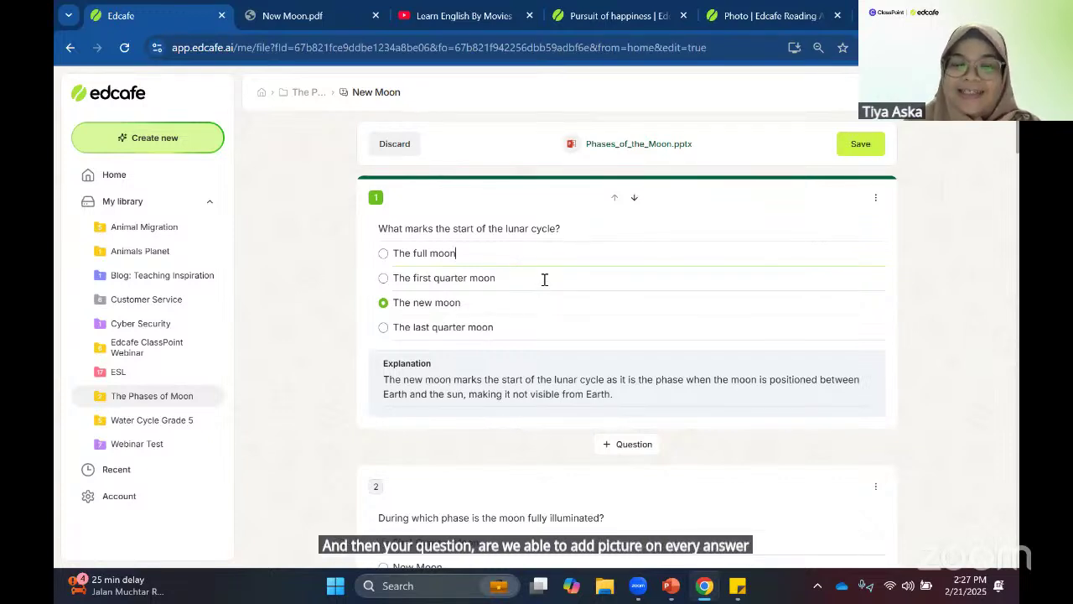
click(478, 238)
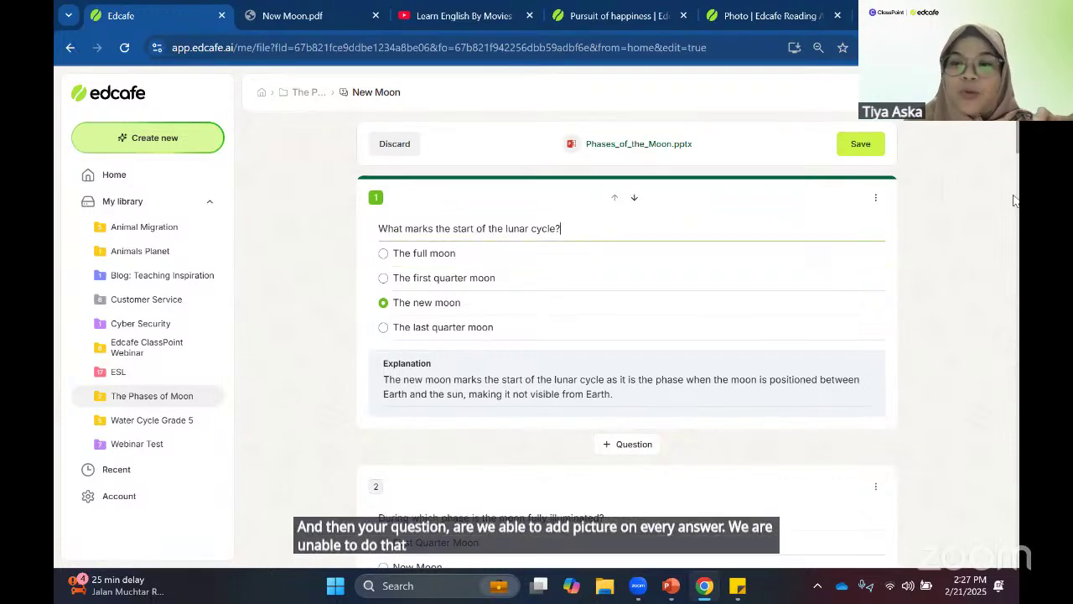
- Copy 'lunar cycle?' from question 1 and paste it into the Add image search field
click(876, 201)
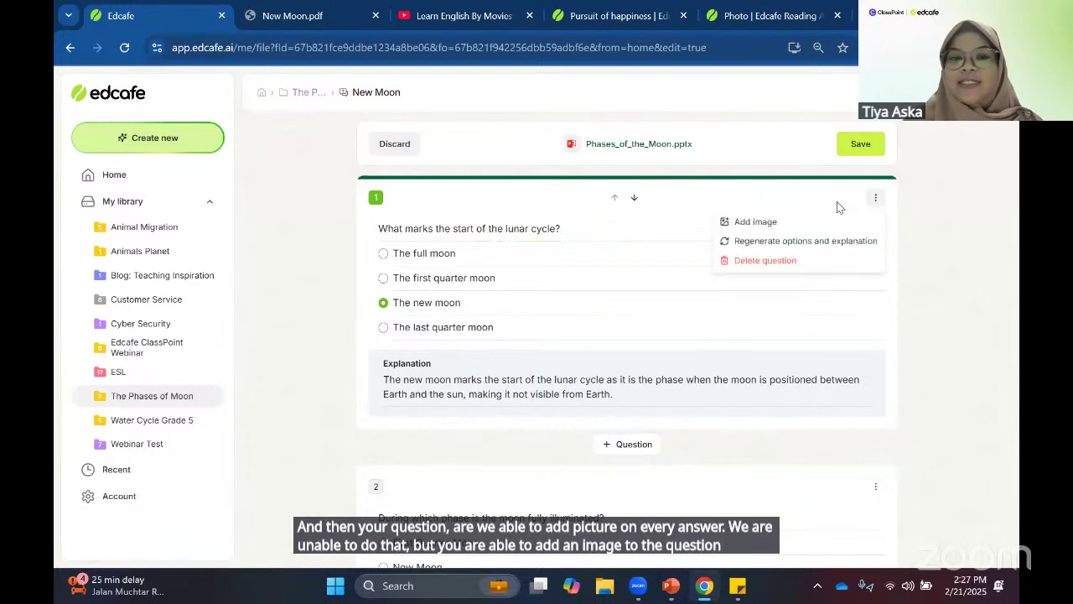
click(500, 226)
drag(502, 228, 575, 230)
key(ctrl+c)
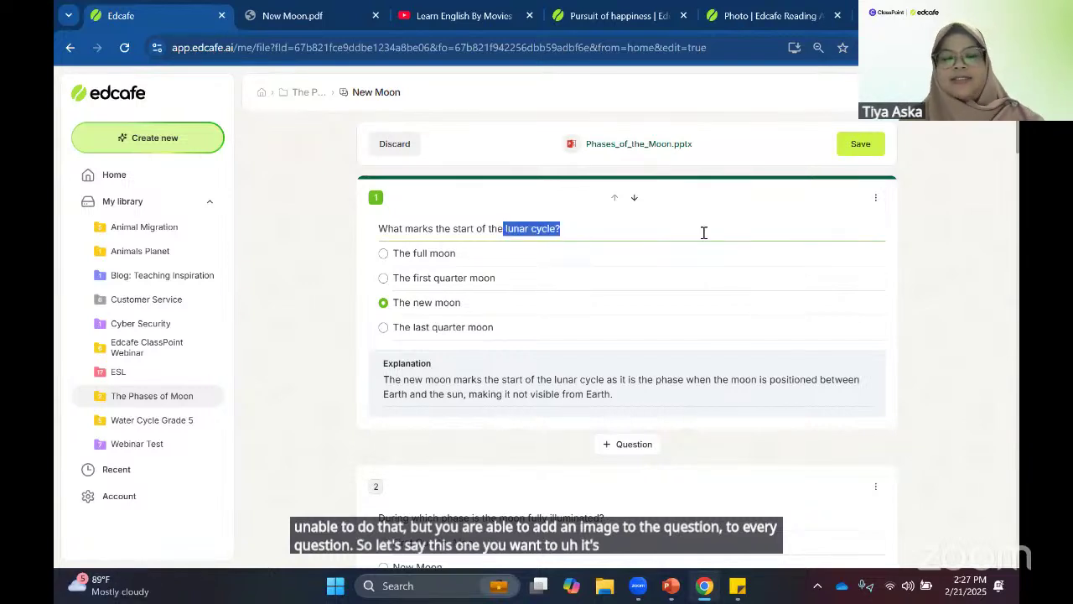
click(864, 203)
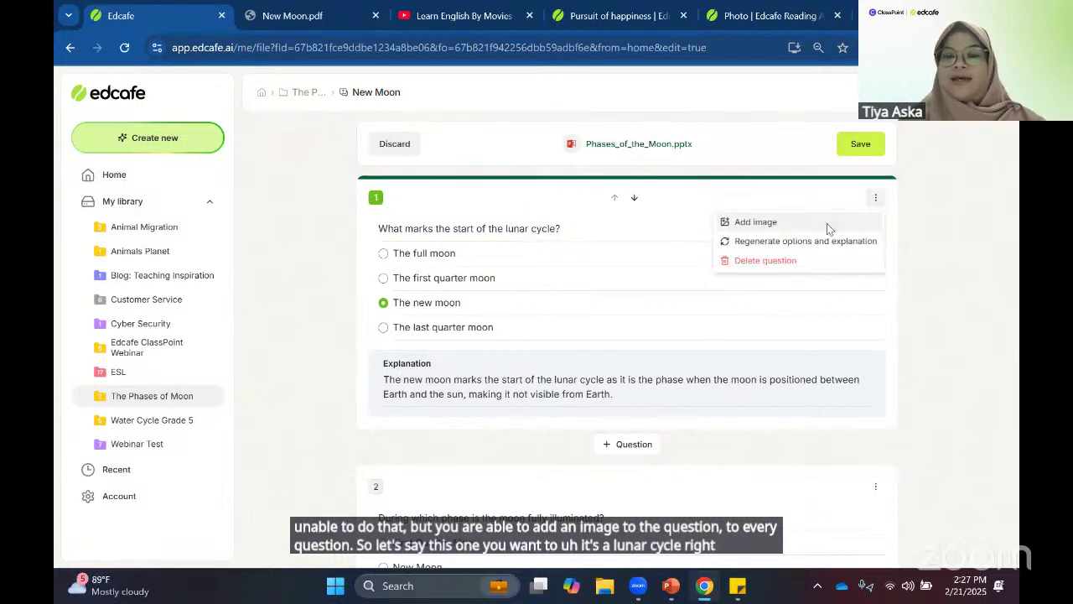
click(826, 224)
key(ctrl+v)
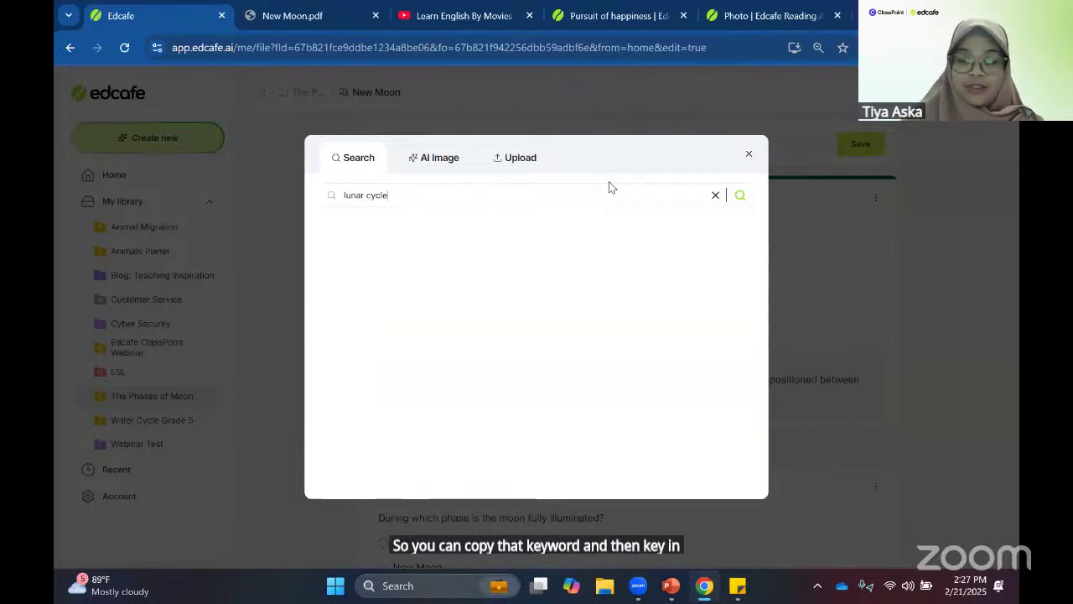
- Search images for 'lunar cycle' and attach the pale phases-of-the-moon diagram to question 1
click(738, 195)
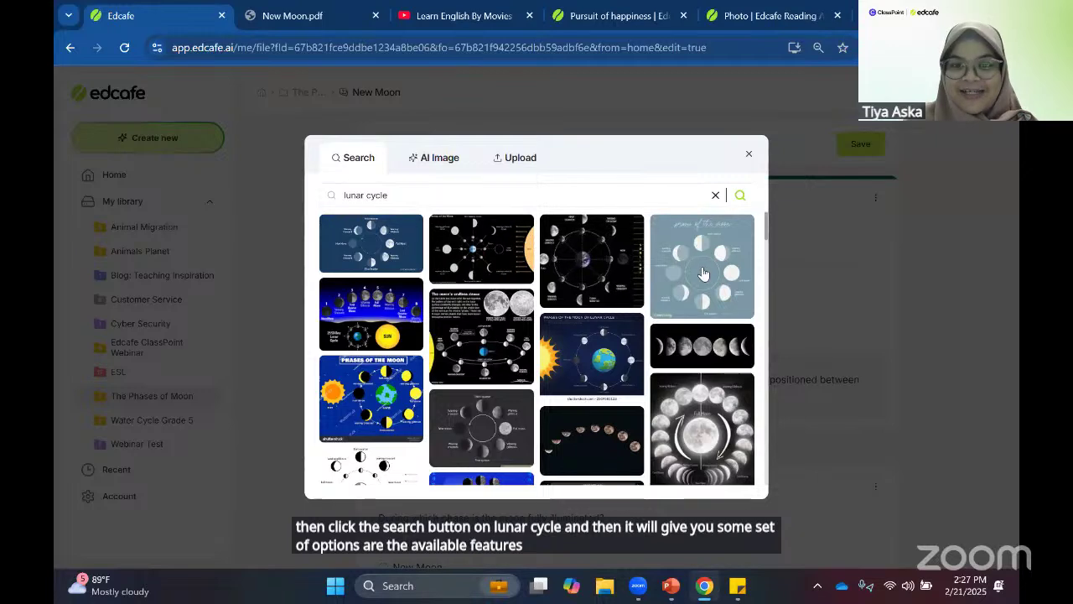
click(704, 274)
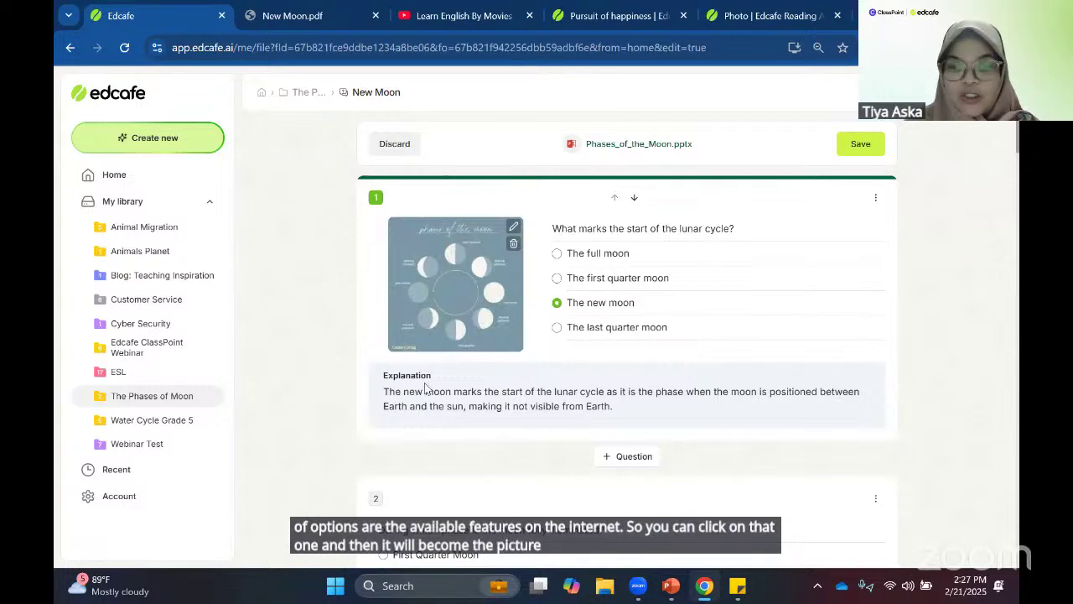
scroll(654, 438, down, 1)
click(768, 457)
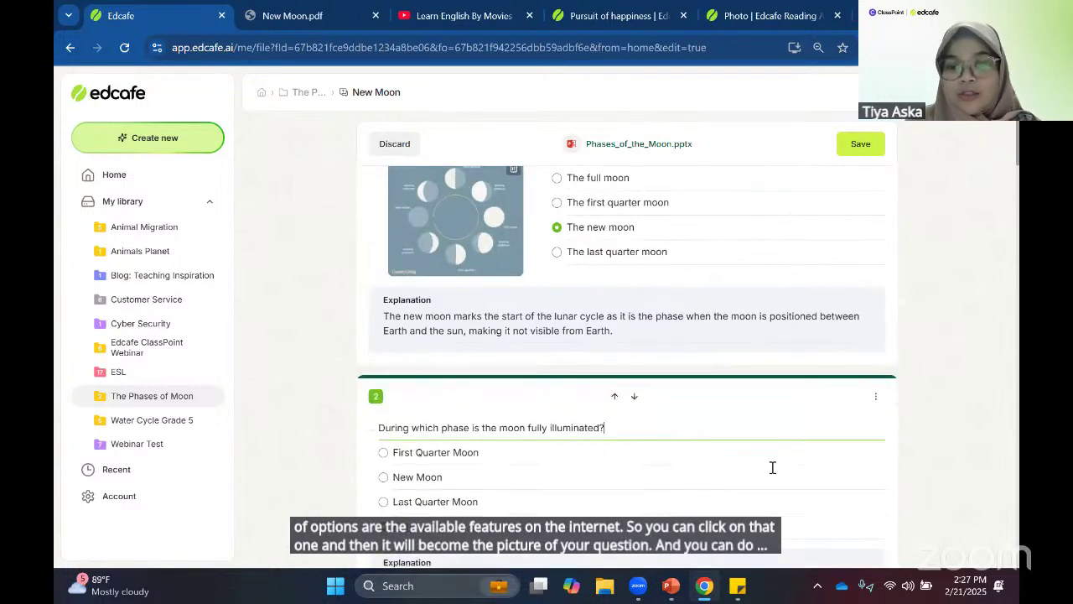
scroll(780, 482, down, 1)
scroll(714, 274, up, 2)
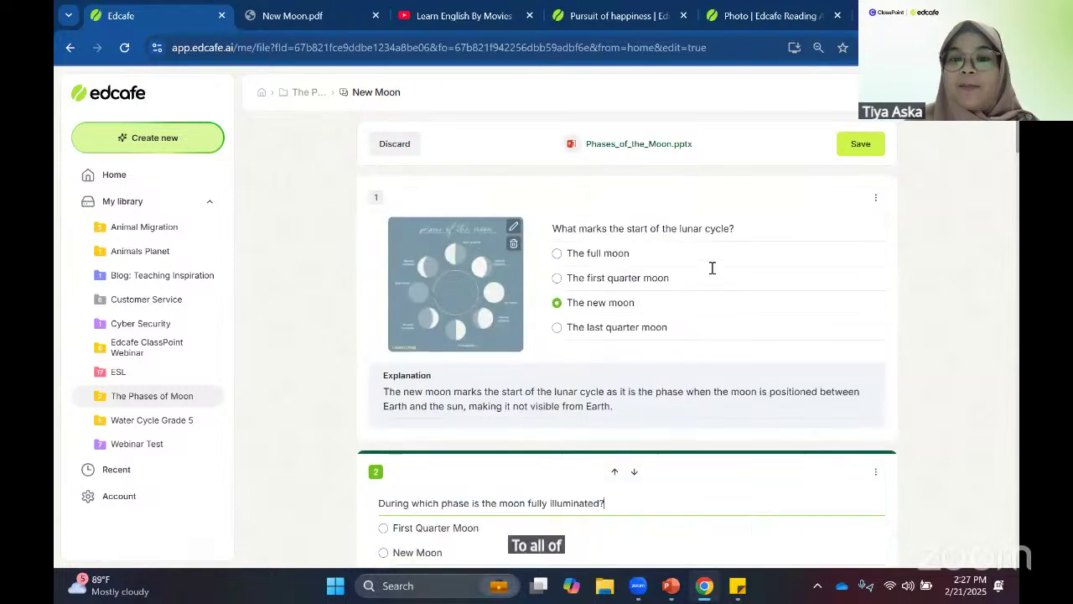
click(711, 272)
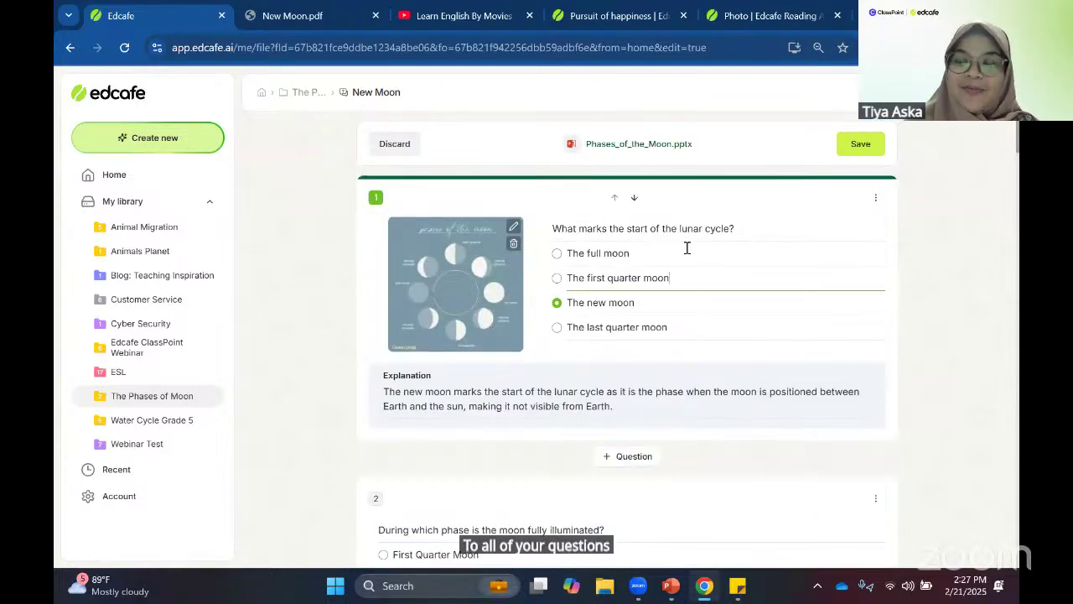
click(687, 248)
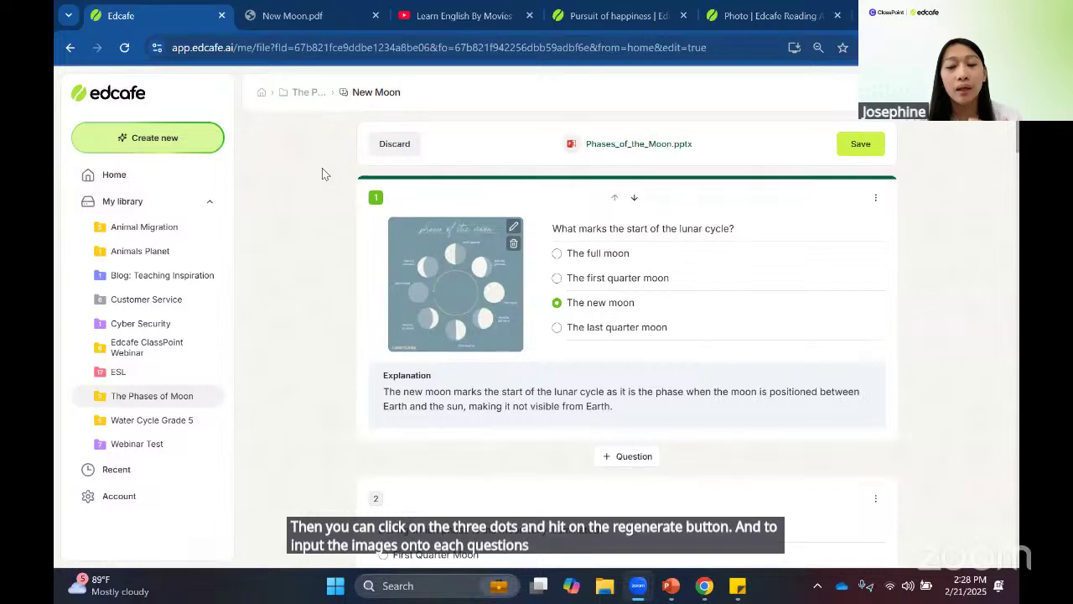
click(875, 498)
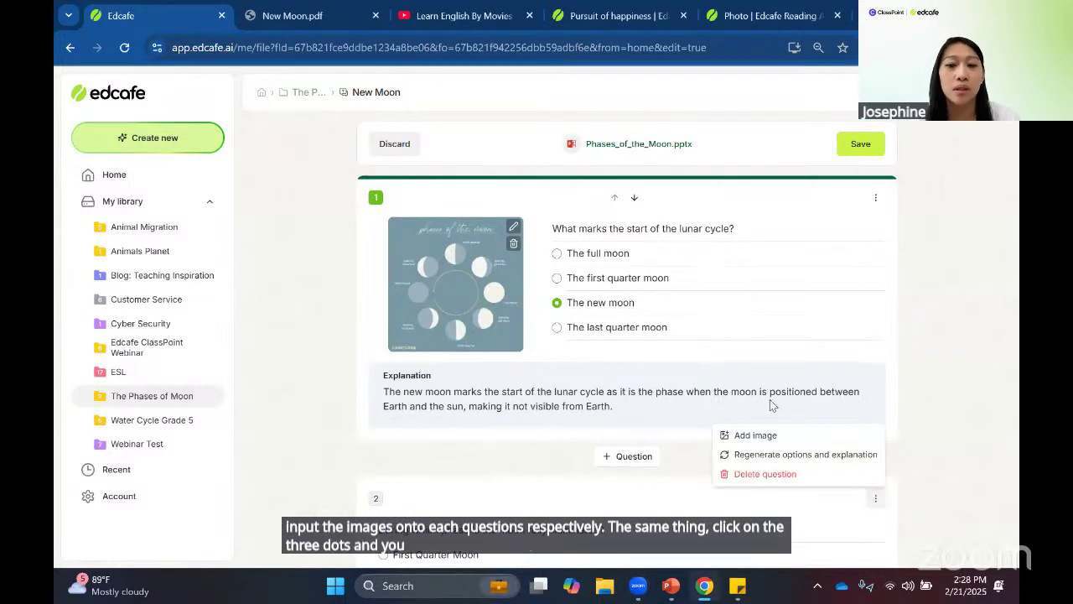
click(756, 436)
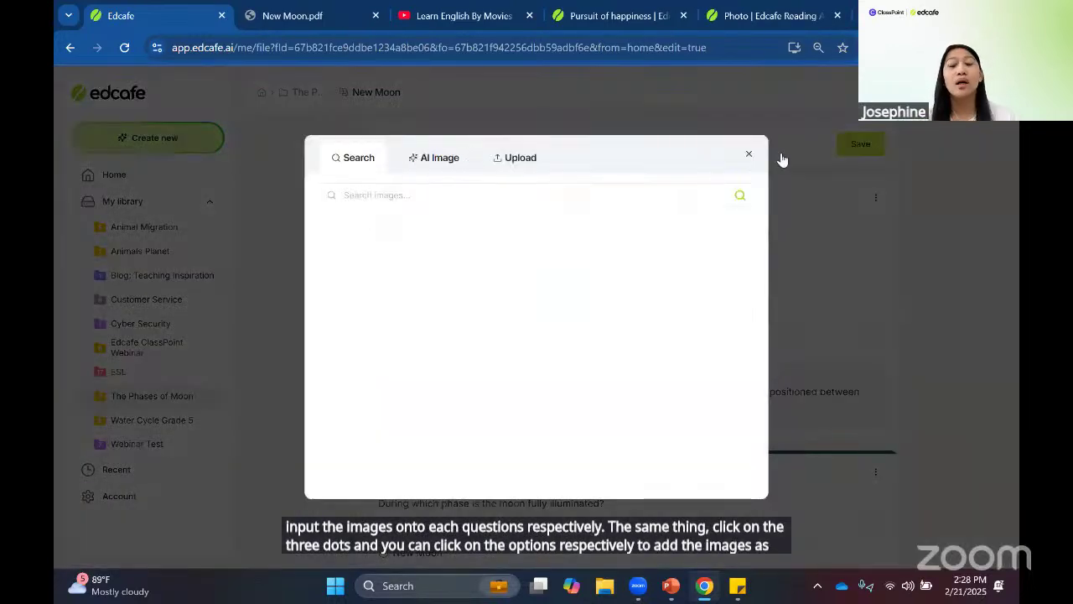
click(748, 155)
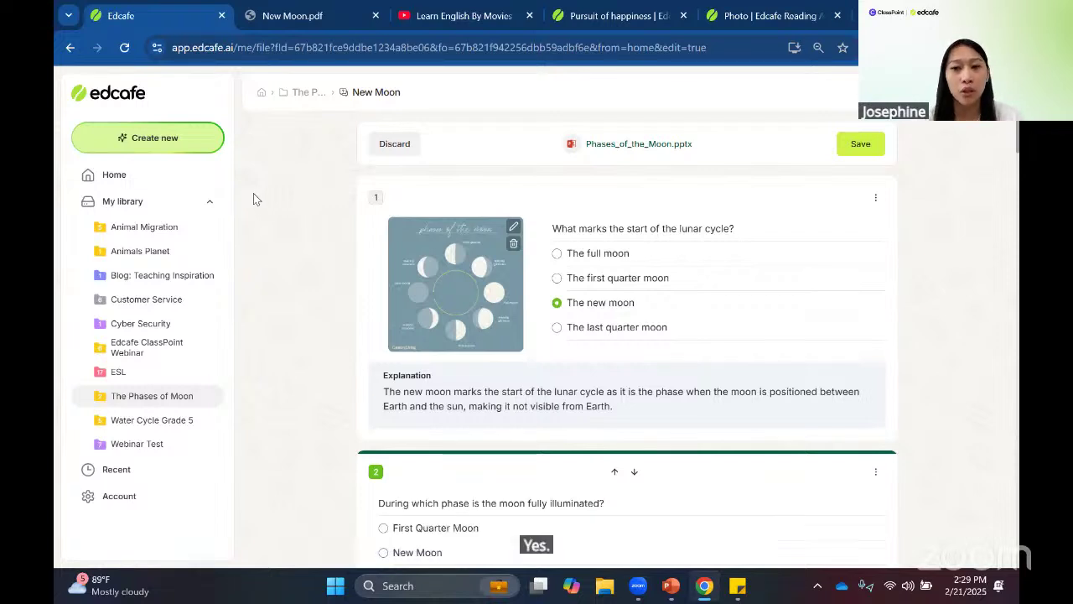
- Open an empty Create Quiz form via Create new, Assessment, Quiz
click(200, 144)
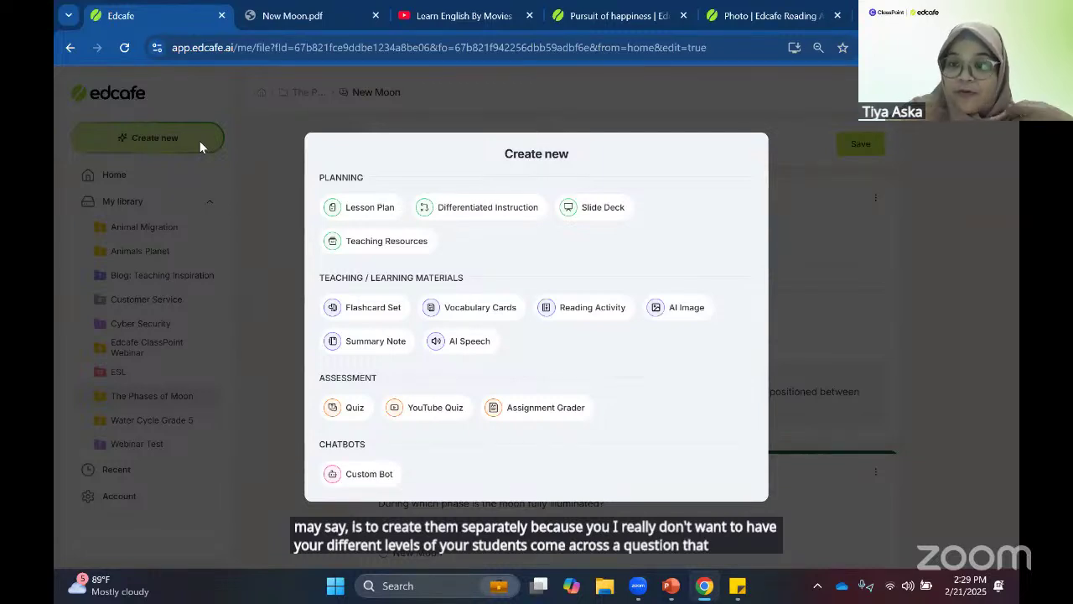
click(354, 404)
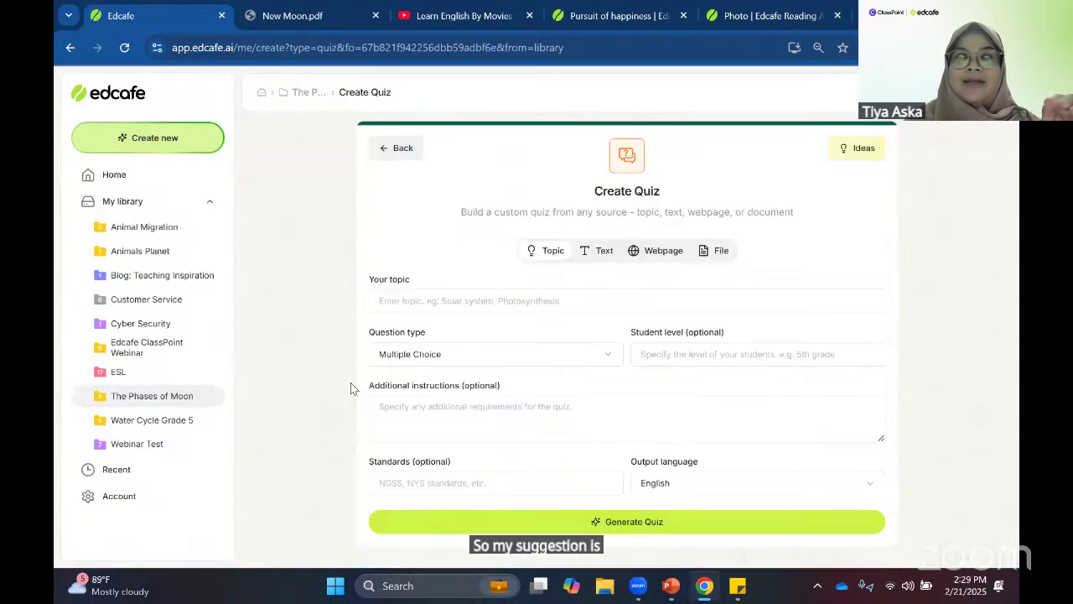
- Enter 'Phases of the moon' as the quiz topic, correcting the missing space before 'moon'
click(438, 317)
text(Phases of them)
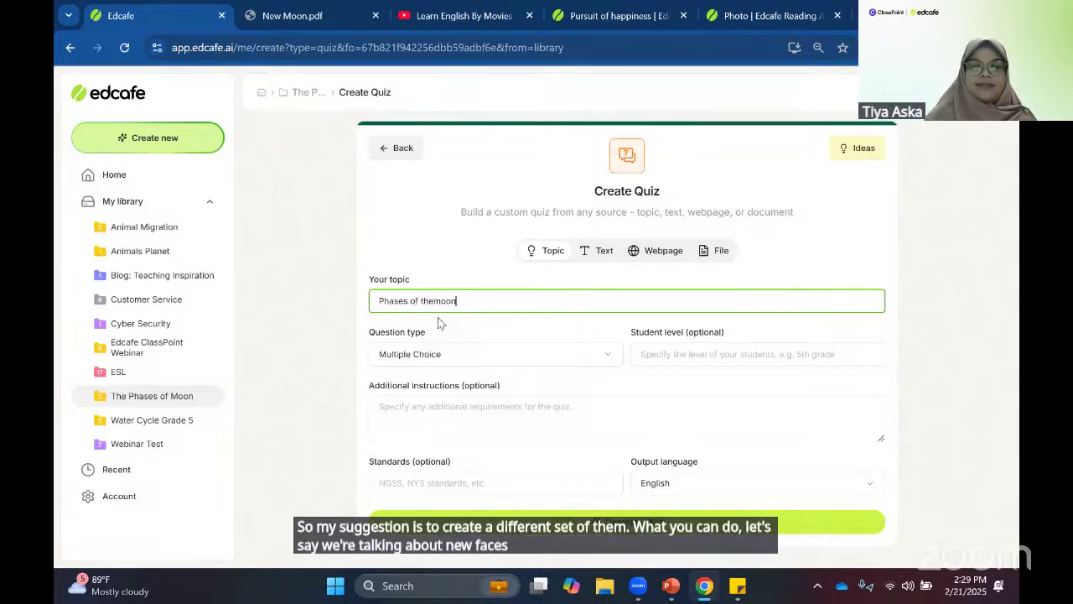
text(oon)
key(Left)
key(Left)
key(Left)
key(Left)
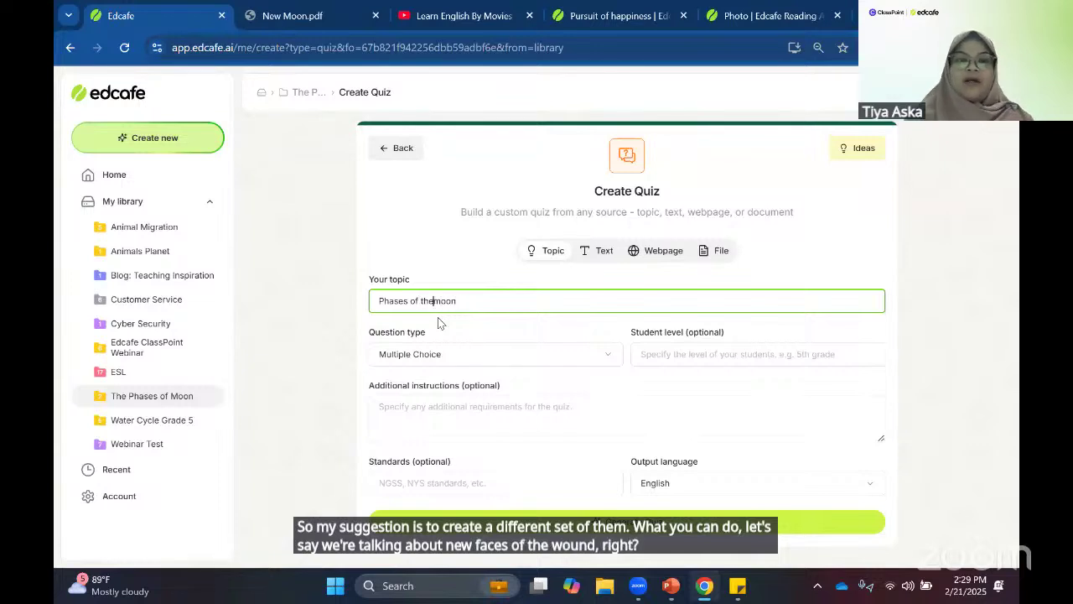
click(474, 400)
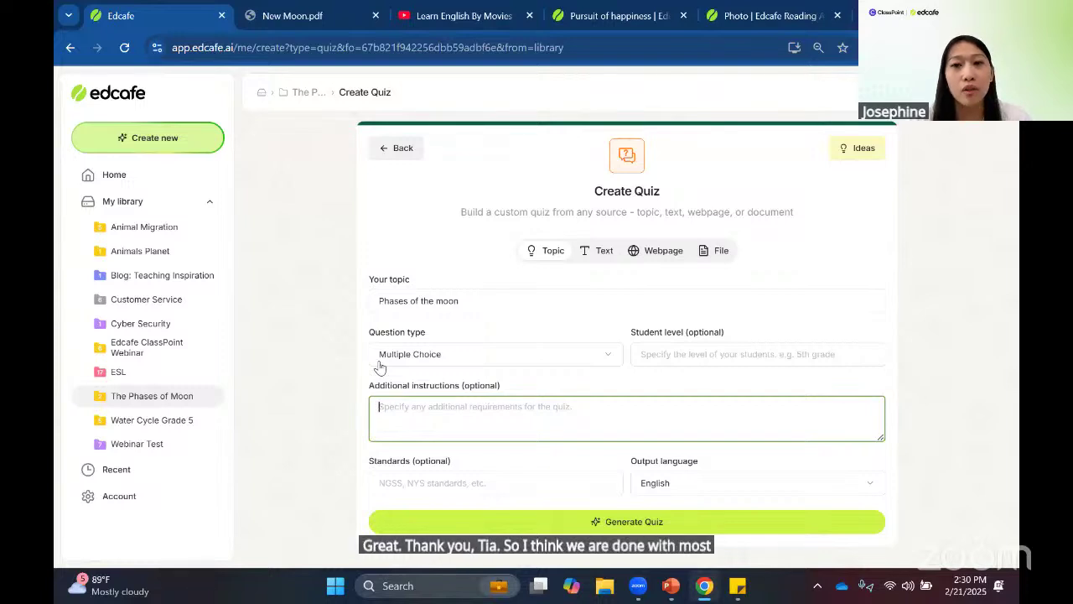
- Present slide 8, 'Claim Free pilot program', of the PowerPoint deck as a slide show
mouse_move(671, 592)
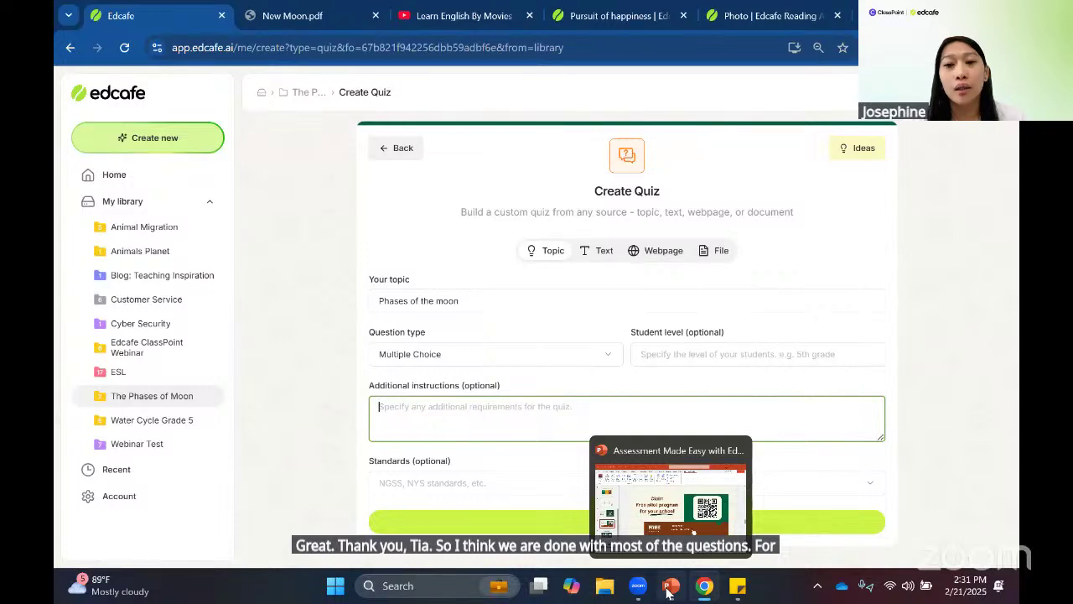
click(671, 503)
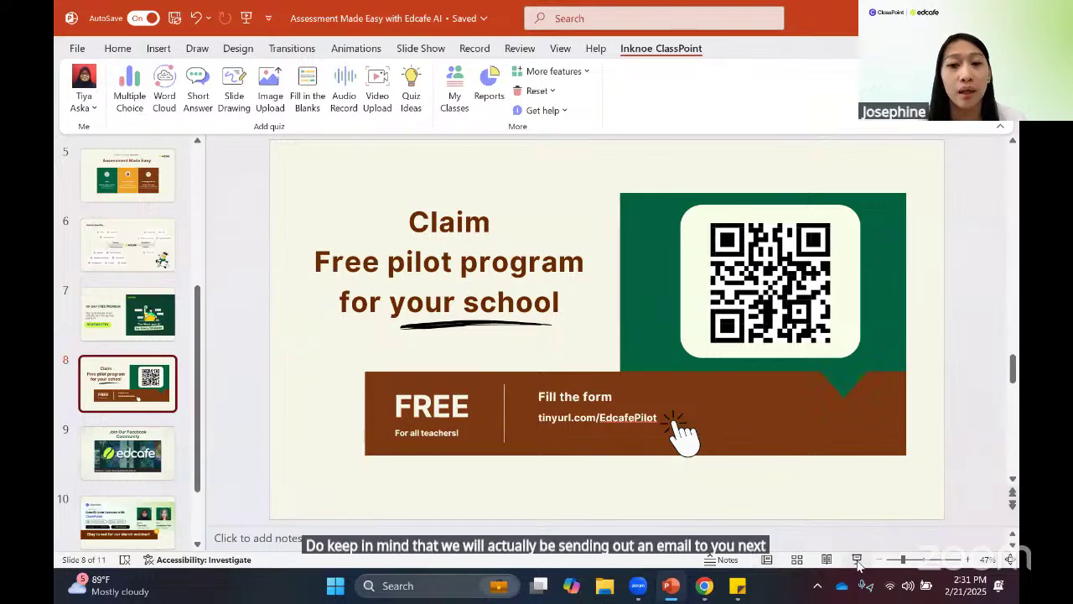
click(857, 559)
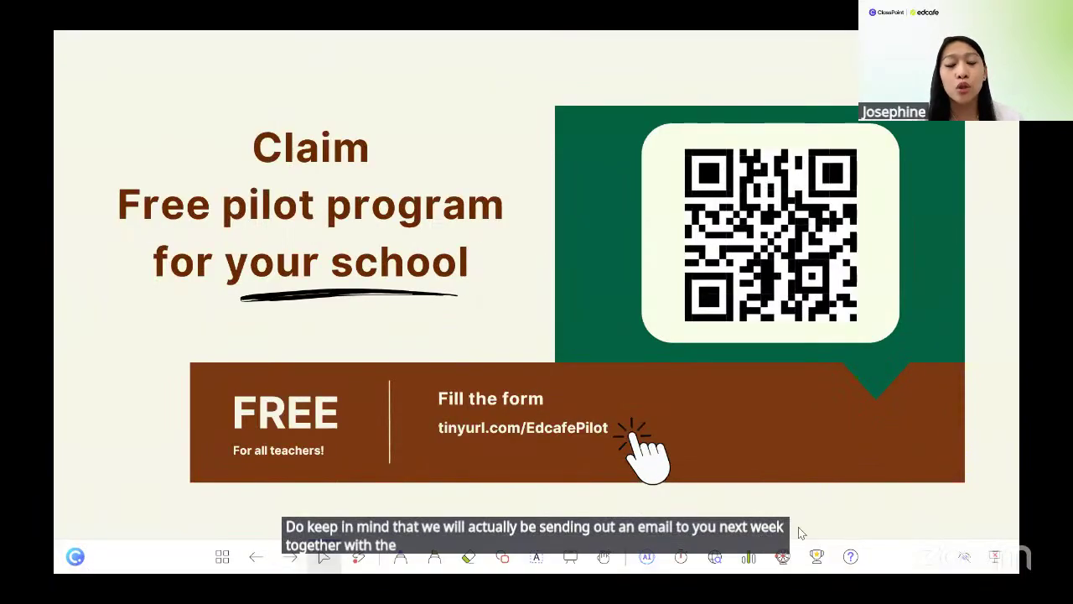